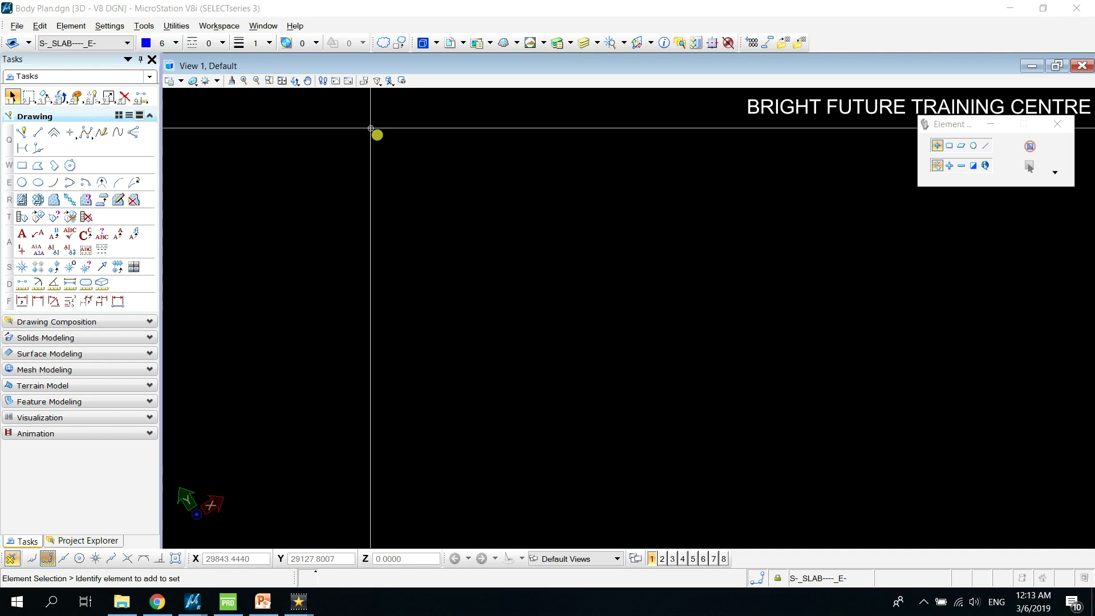
- Float the Primary Tools toolbar over the view and dock it again behind the other toolbars
left_click(308, 81)
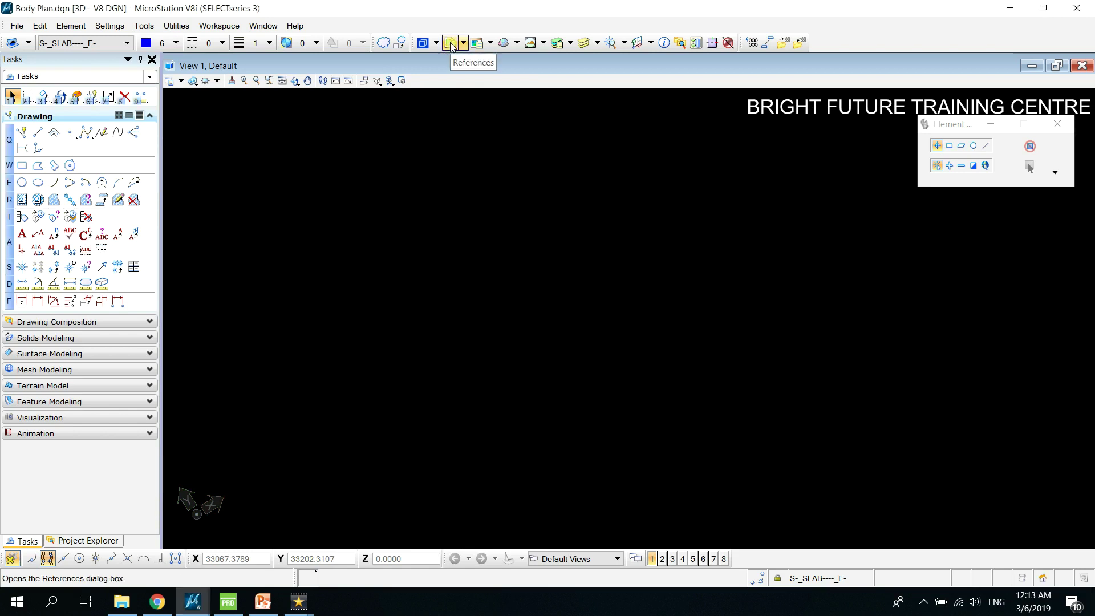
left_click_drag(416, 43, 505, 147)
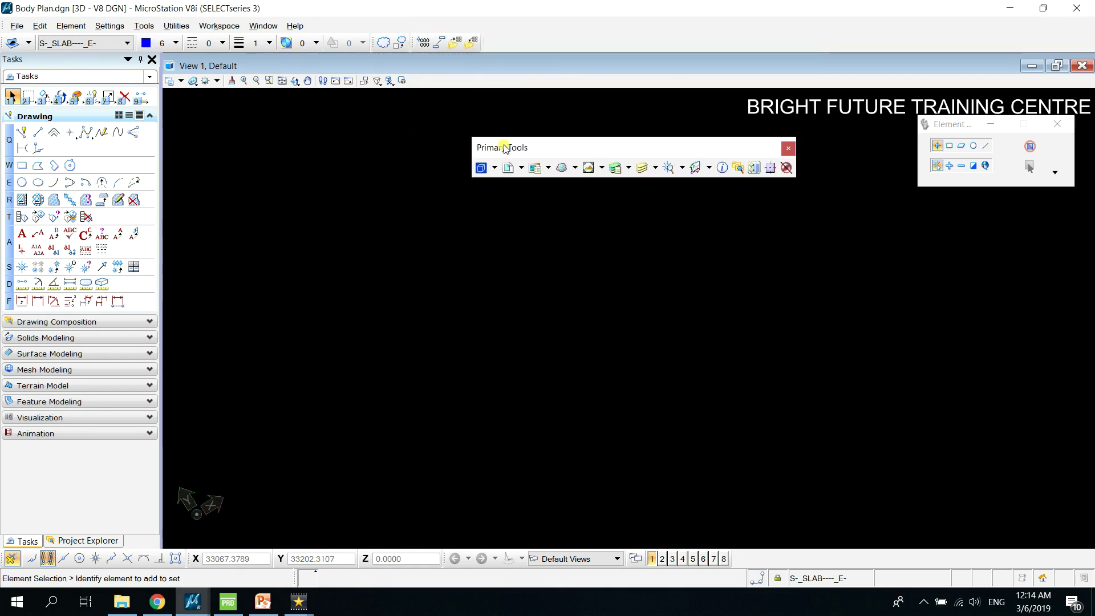
left_click(144, 25)
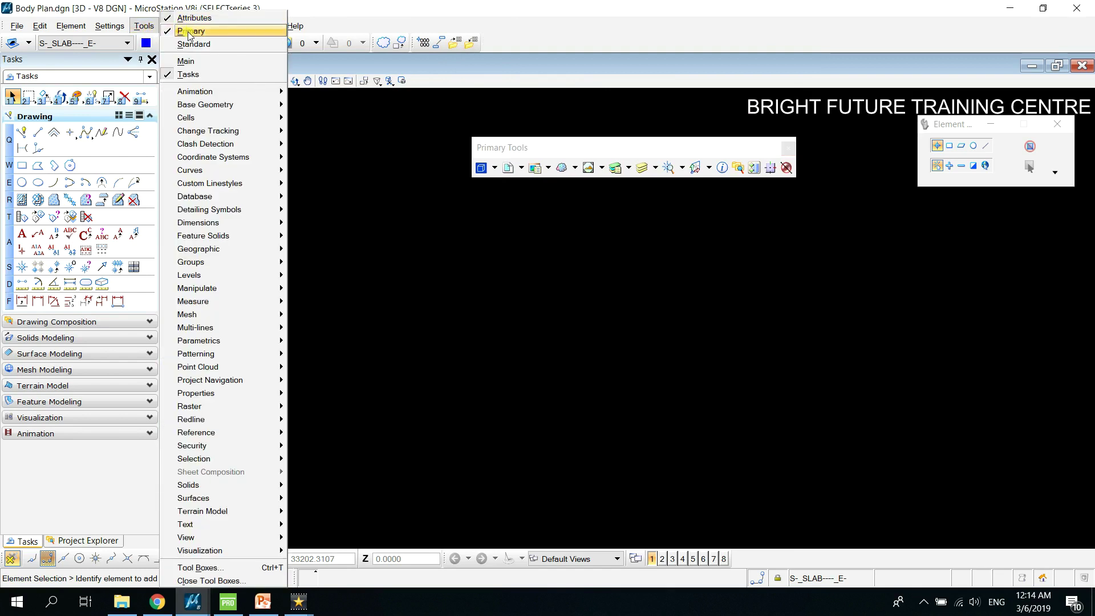
left_click(450, 208)
left_click_drag(489, 147, 507, 48)
- Examine the File commands, the References dialog, its Attach Reference file selection and its list of reference commands
left_click(17, 26)
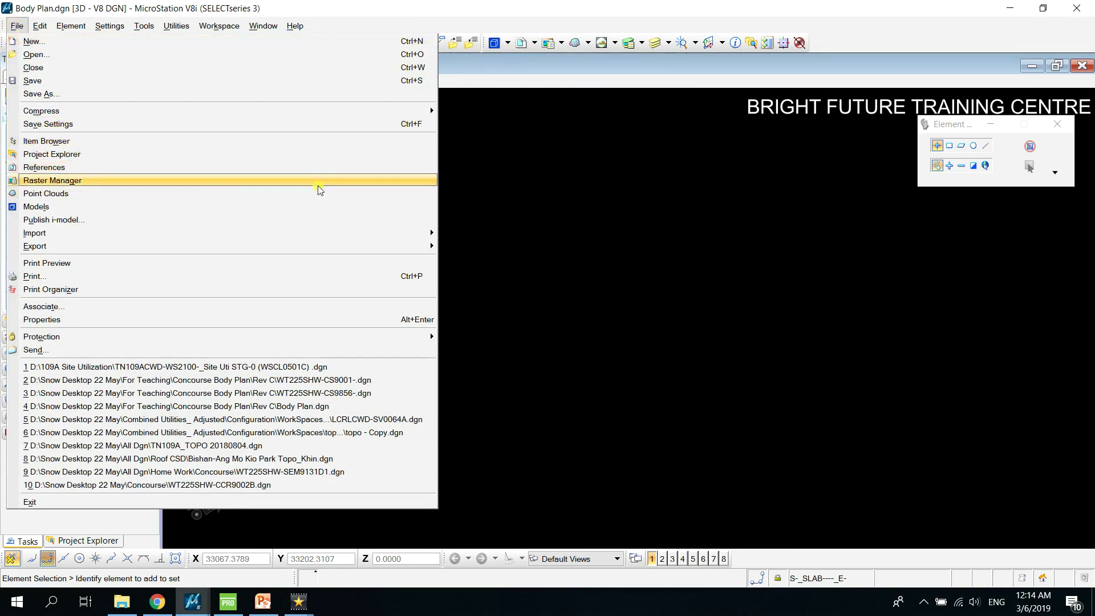
left_click(638, 239)
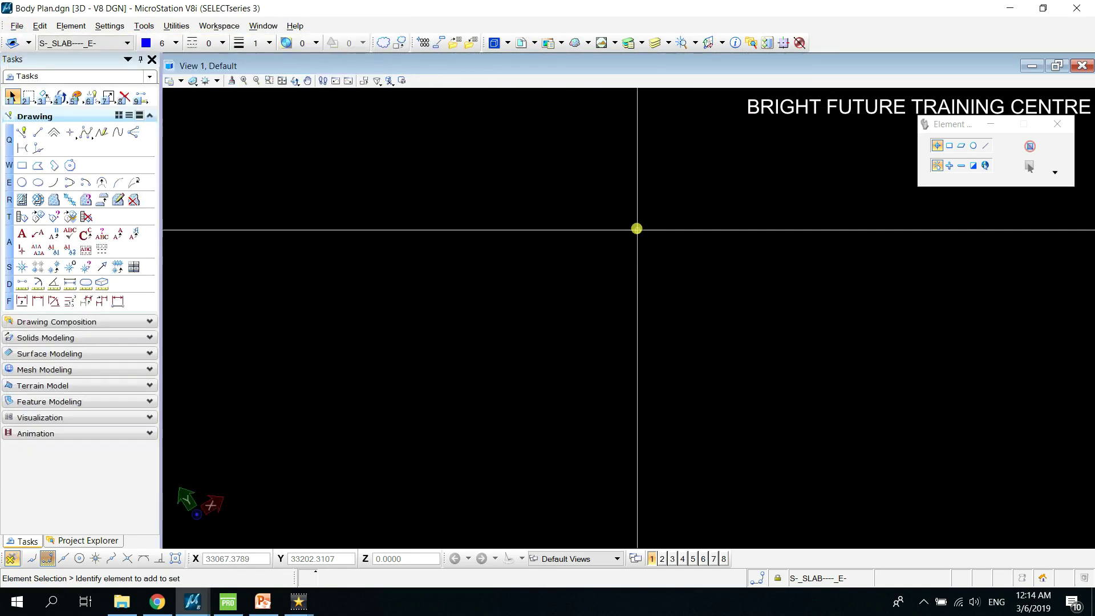
left_click(532, 43)
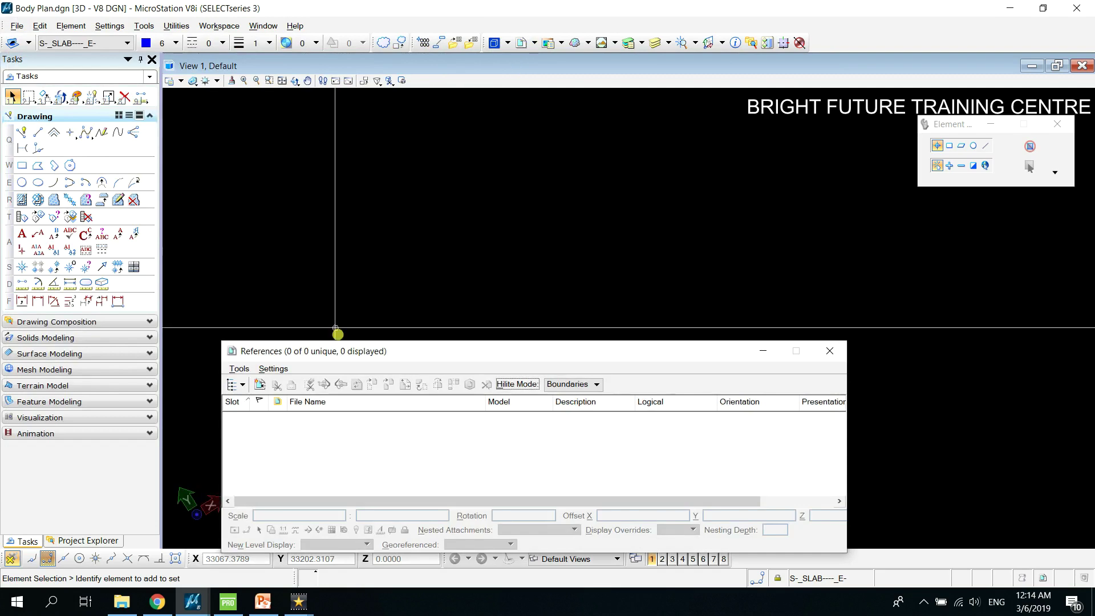
left_click(261, 384)
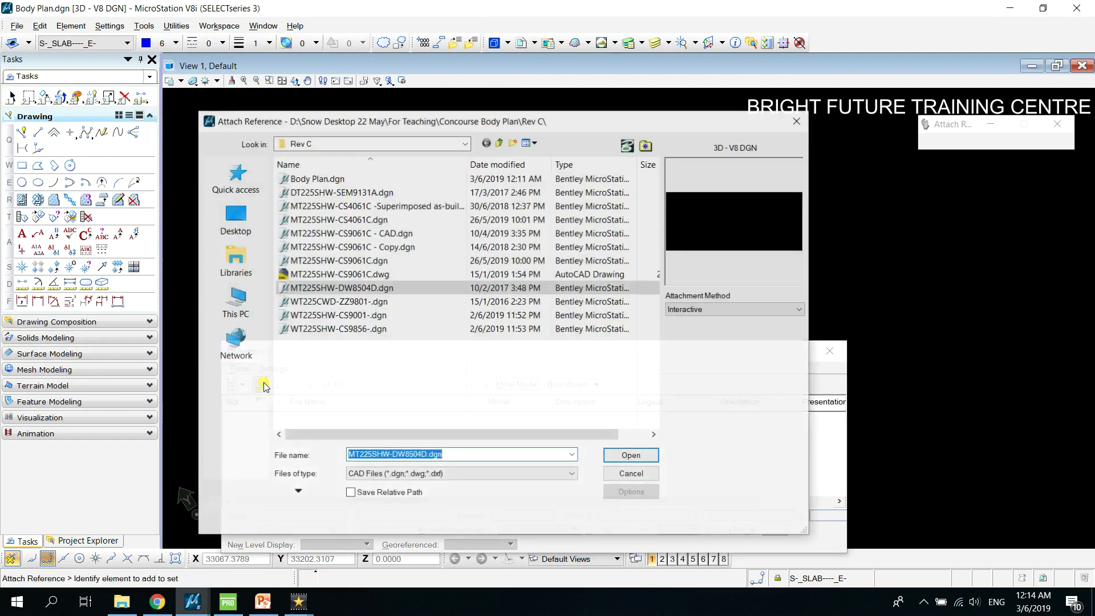
left_click(798, 120)
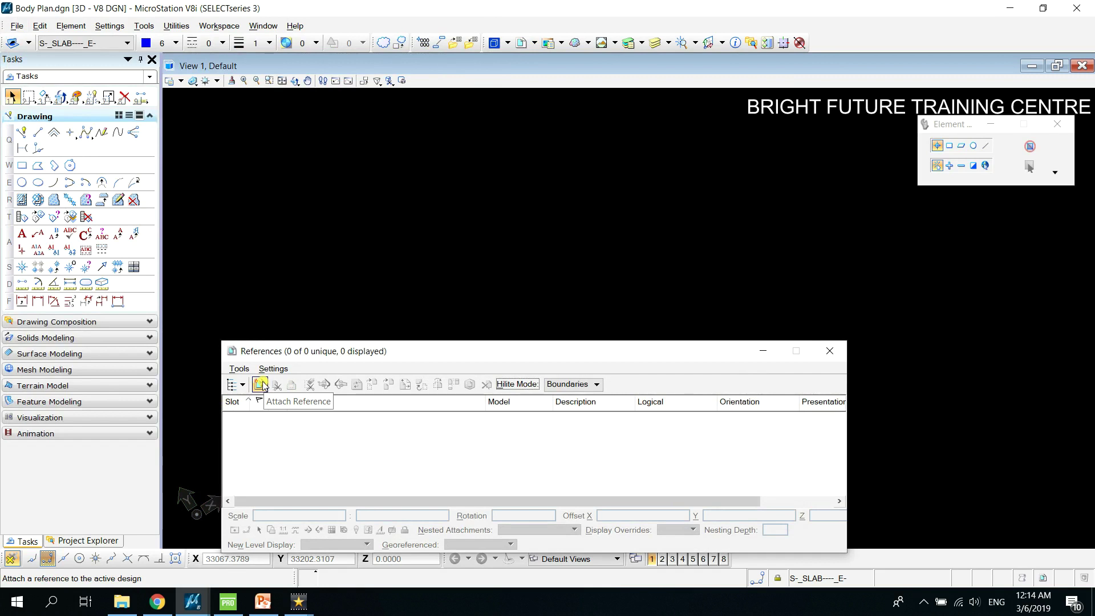
left_click(240, 369)
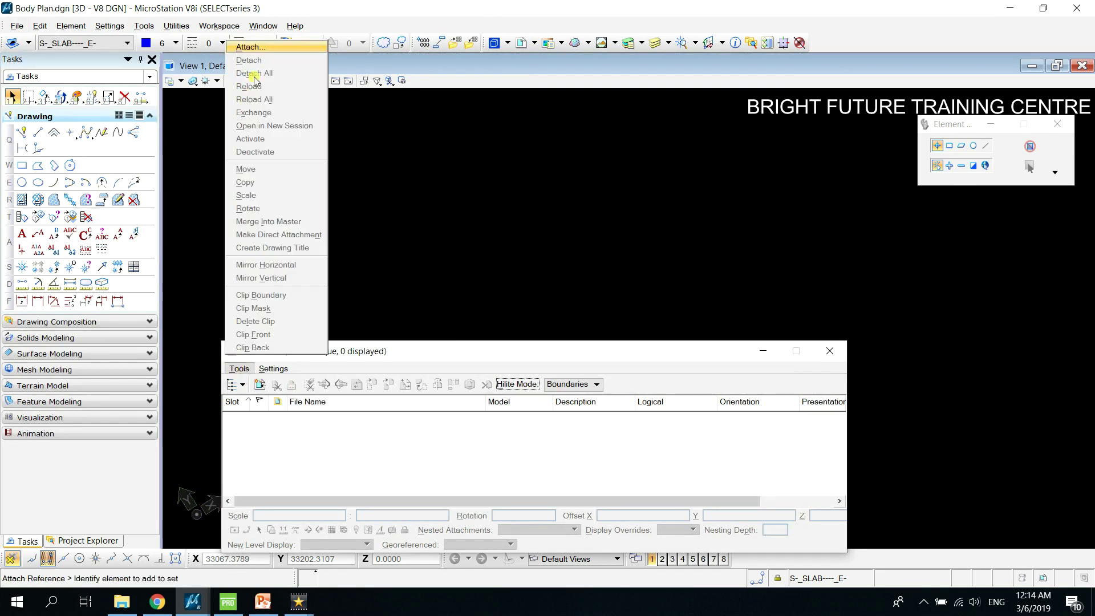
left_click(283, 440)
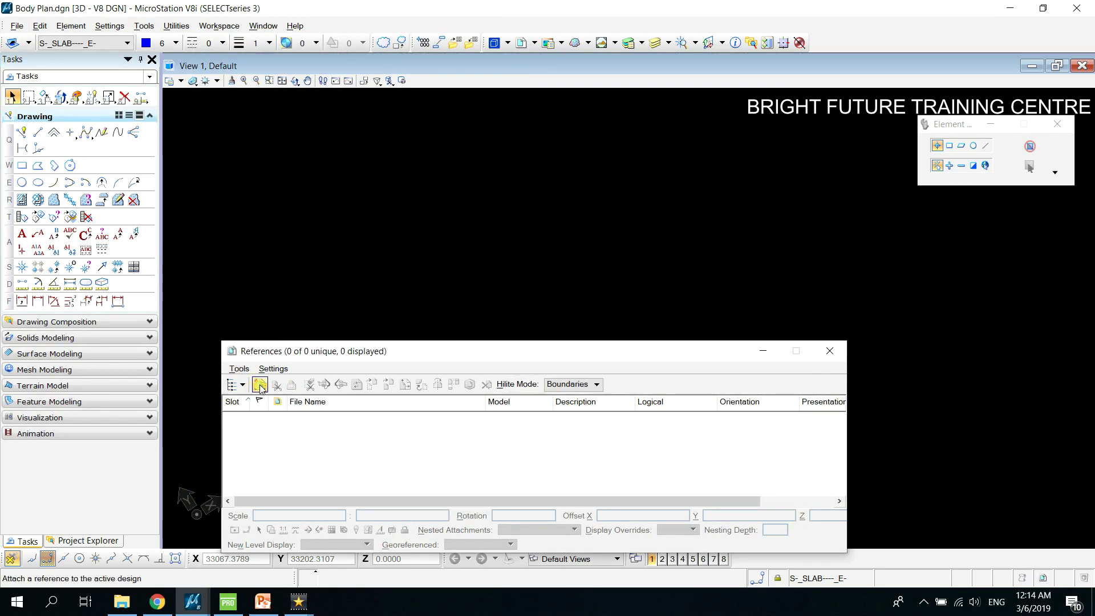
- Look over the files in the Rev C folder available for attaching as references, and leave the References dialog
left_click(260, 386)
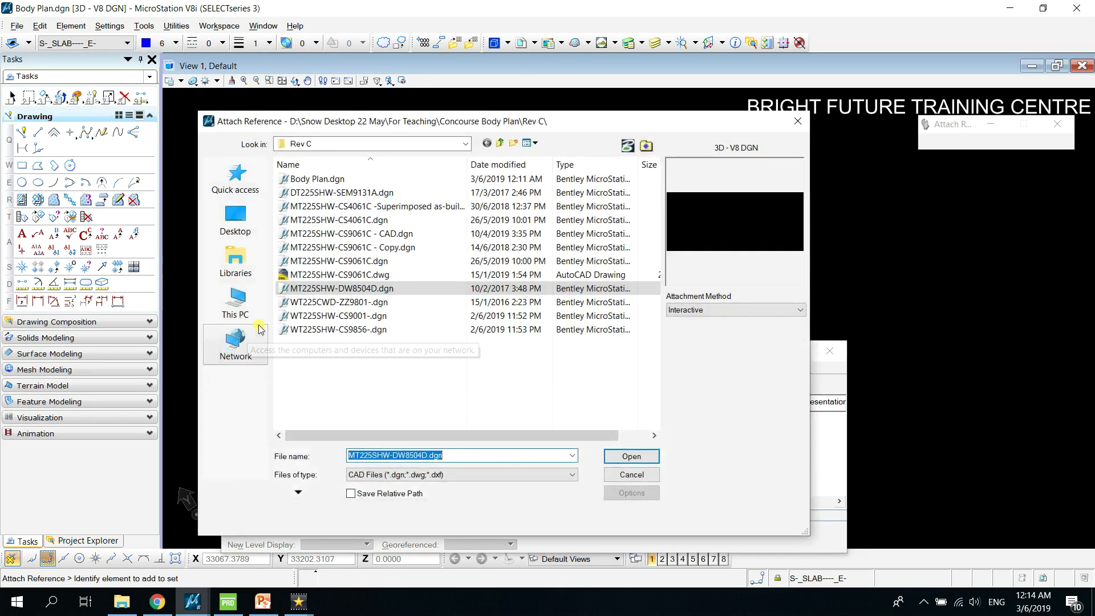
left_click(647, 146)
left_click(684, 173)
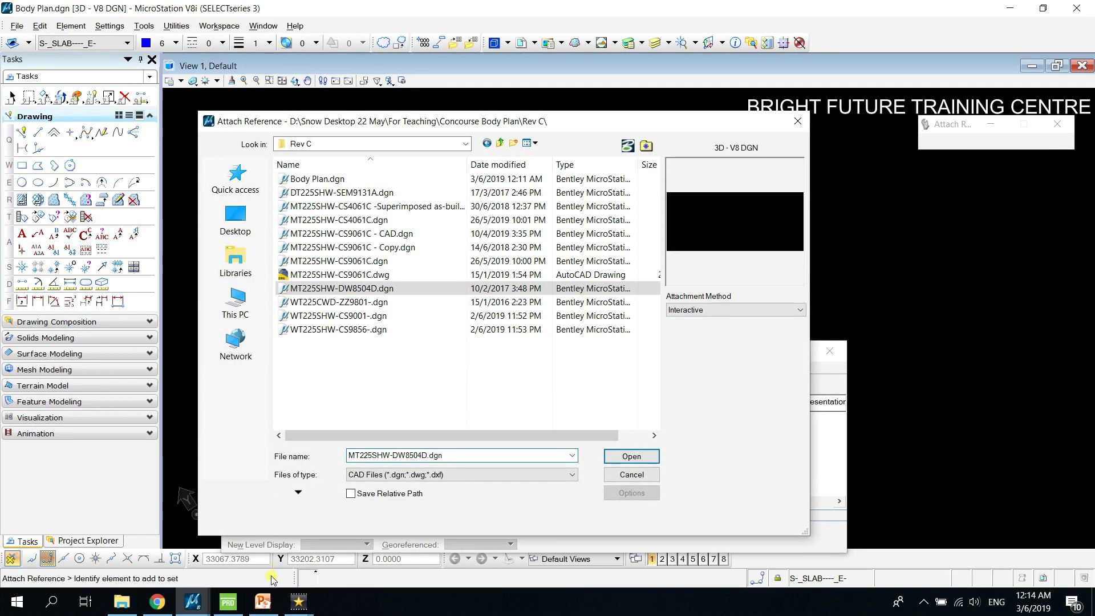
left_click_drag(683, 126, 775, 113)
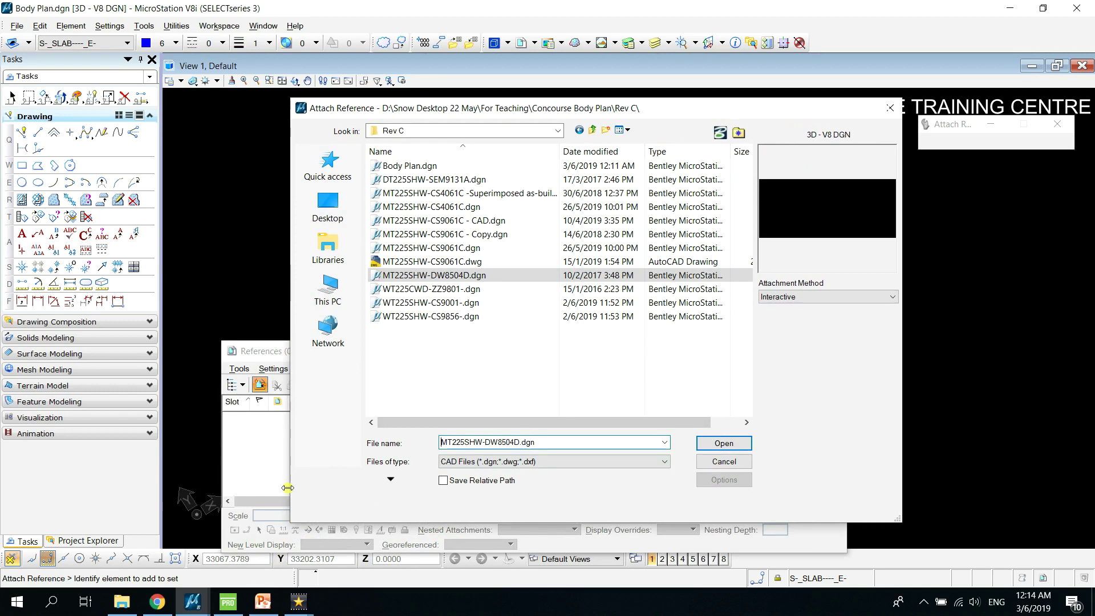
left_click(890, 108)
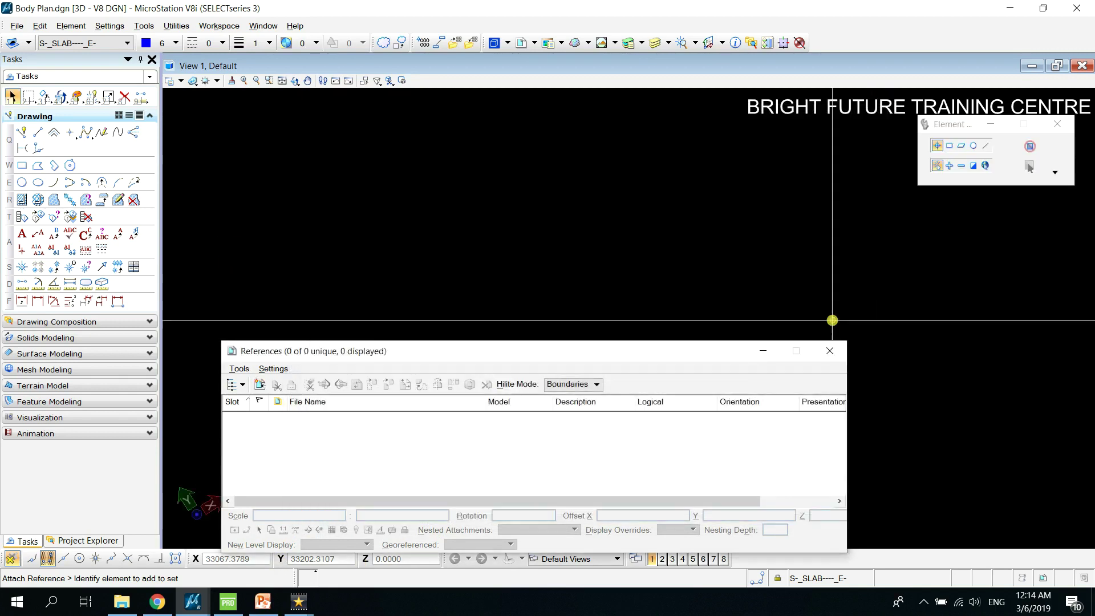
left_click(830, 351)
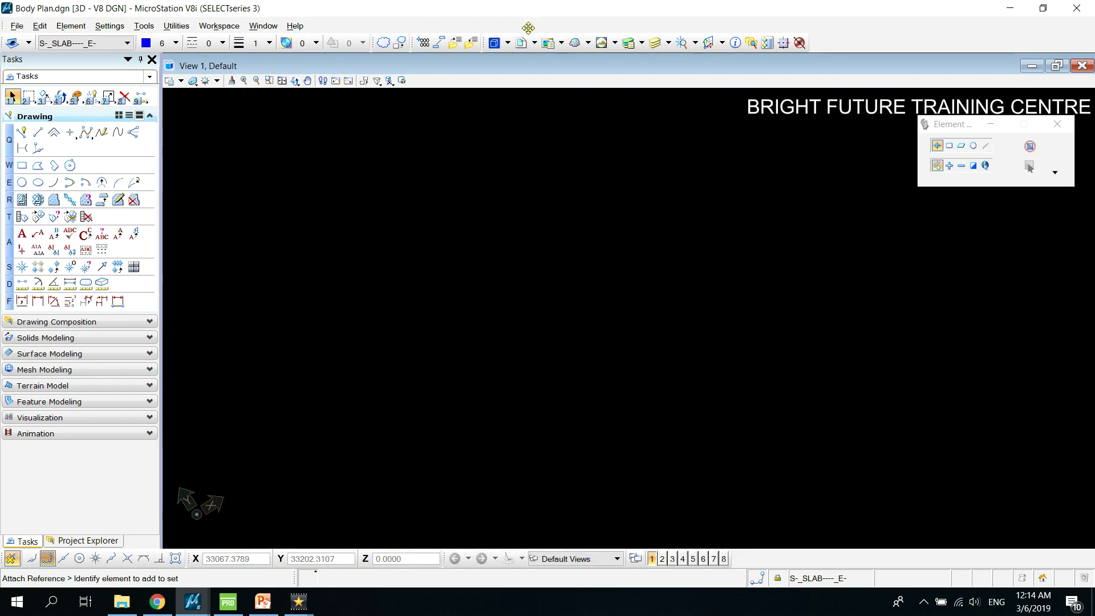
- Delete the sheet model 4061 from the models of the active file
left_click(494, 43)
left_click(445, 273)
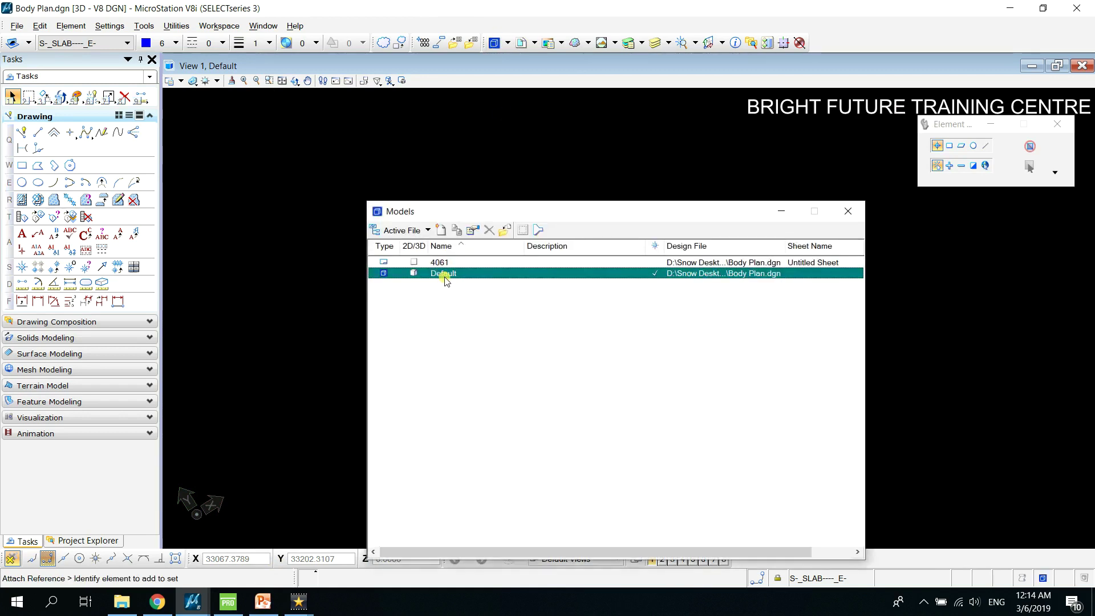
left_click(437, 263)
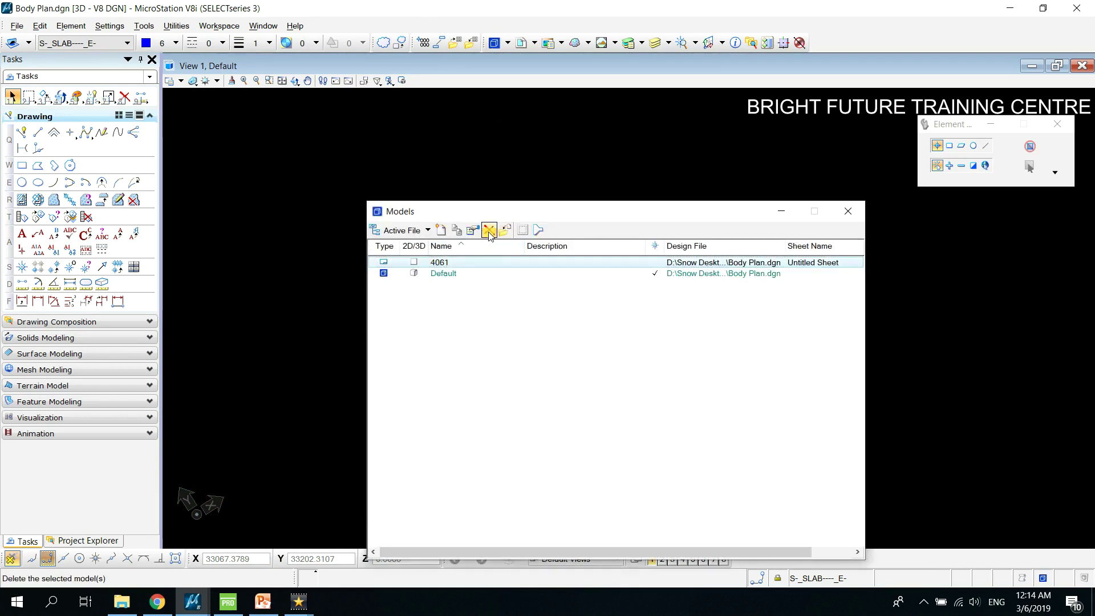
left_click(488, 230)
left_click(491, 255)
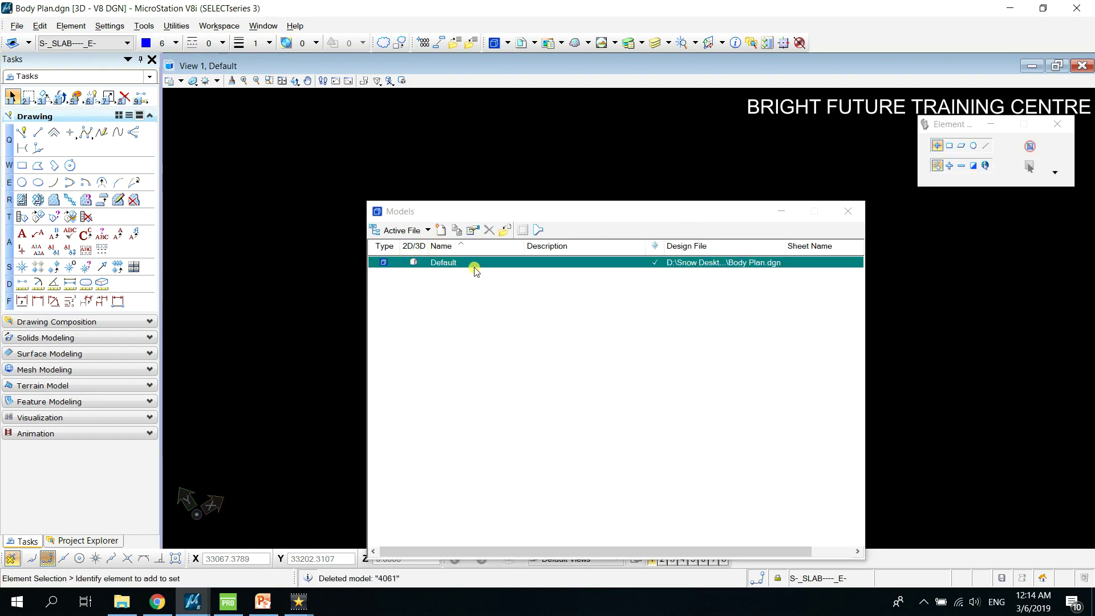
- Check whether the Default model can be deleted
left_click(443, 267)
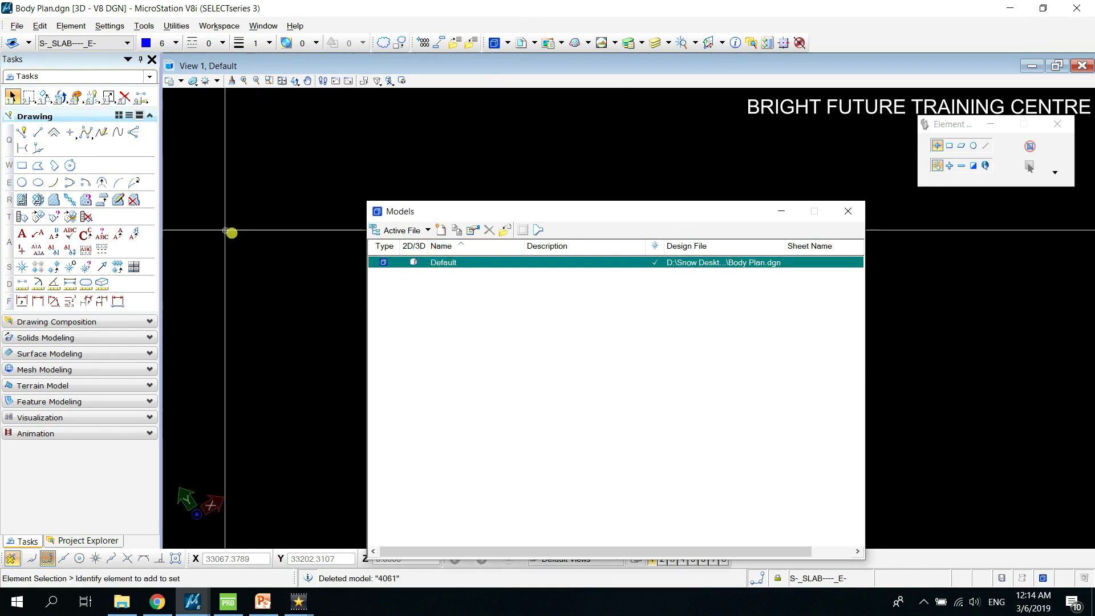
left_click(444, 263)
left_click(416, 266)
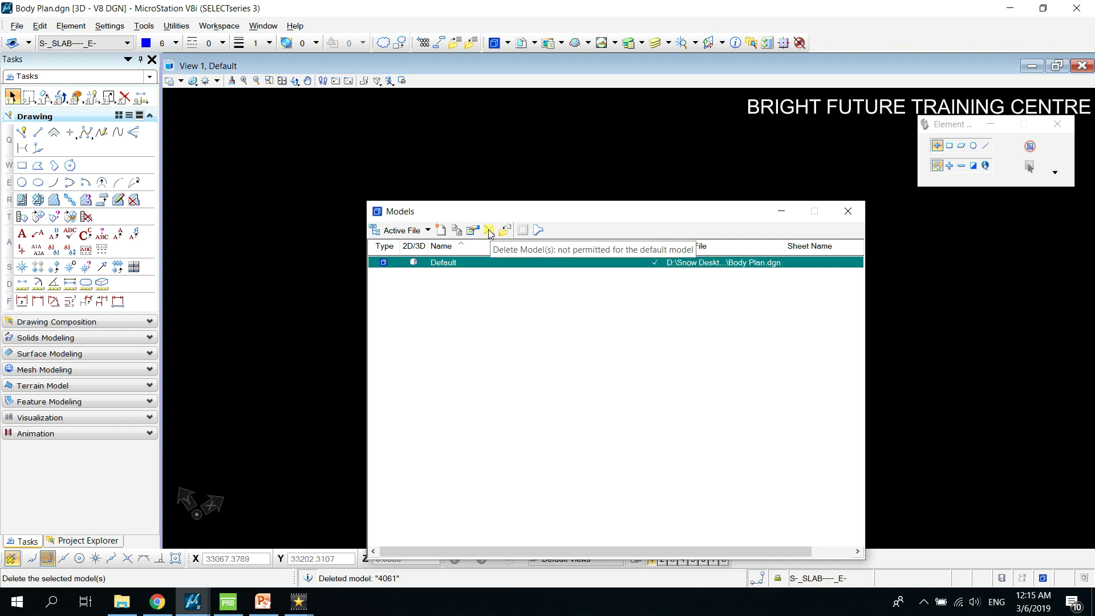
- Create a new model of type Drawing with the default name and settings and a view group
left_click(441, 230)
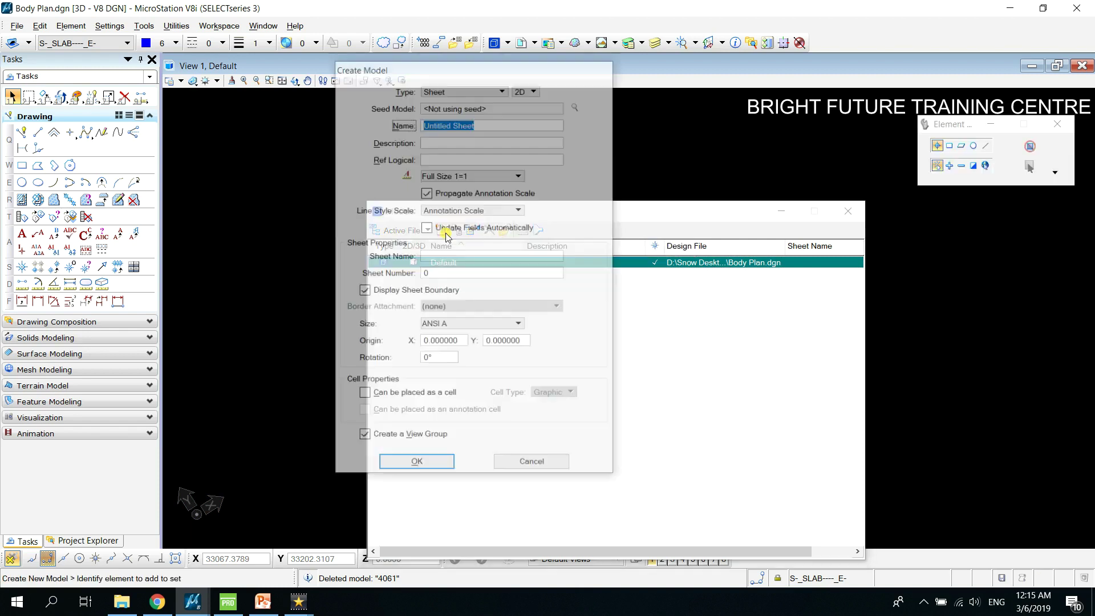
left_click(447, 93)
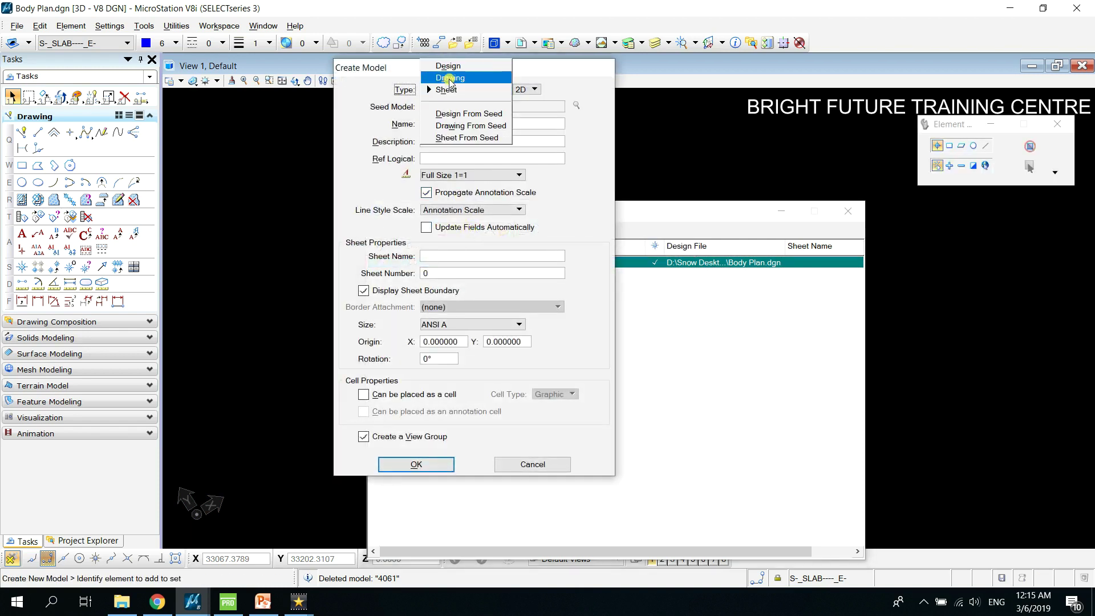
left_click(449, 76)
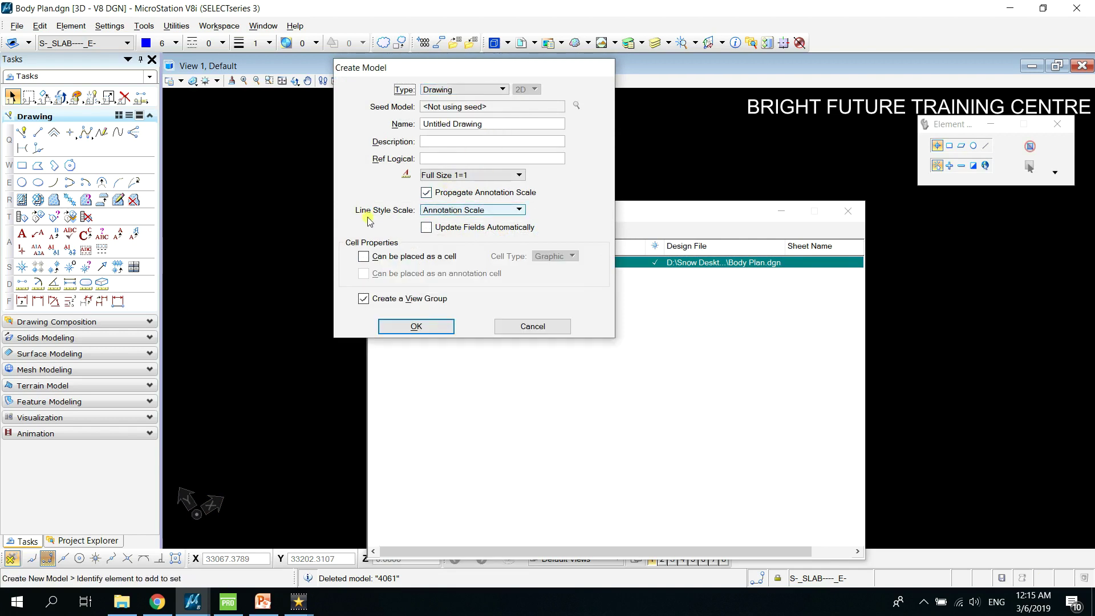
left_click(418, 327)
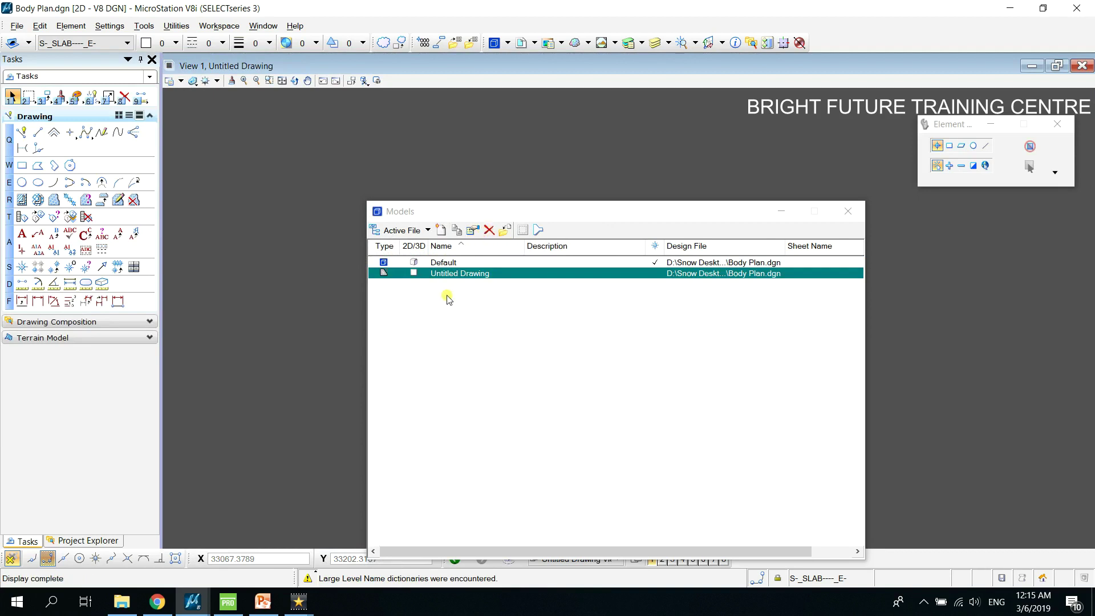
- Compare the Default design model with the new drawing model in the model list
left_click(454, 265)
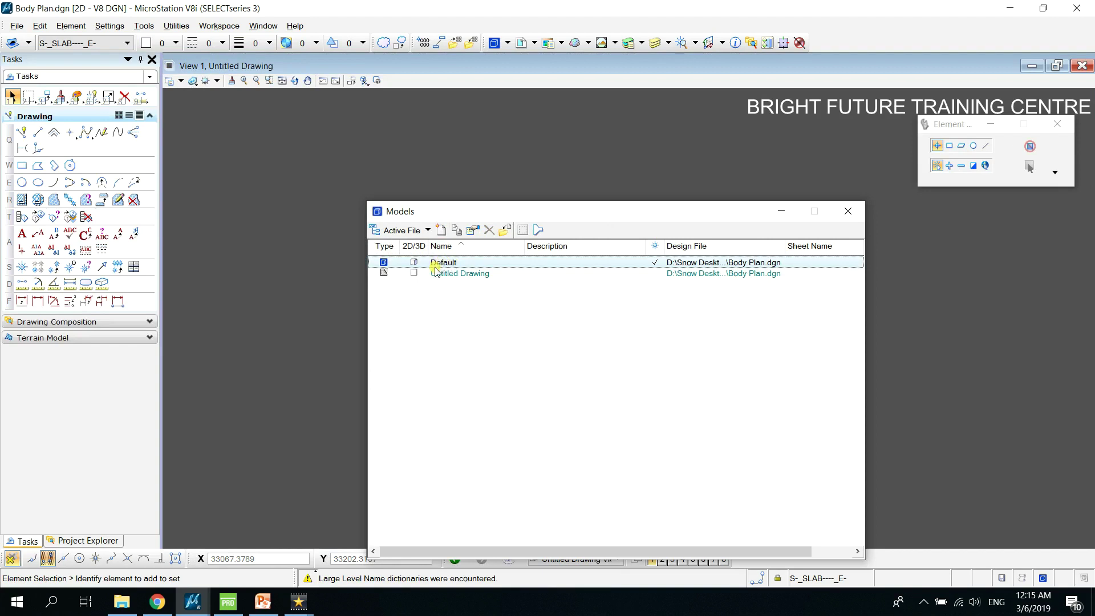
left_click(437, 274)
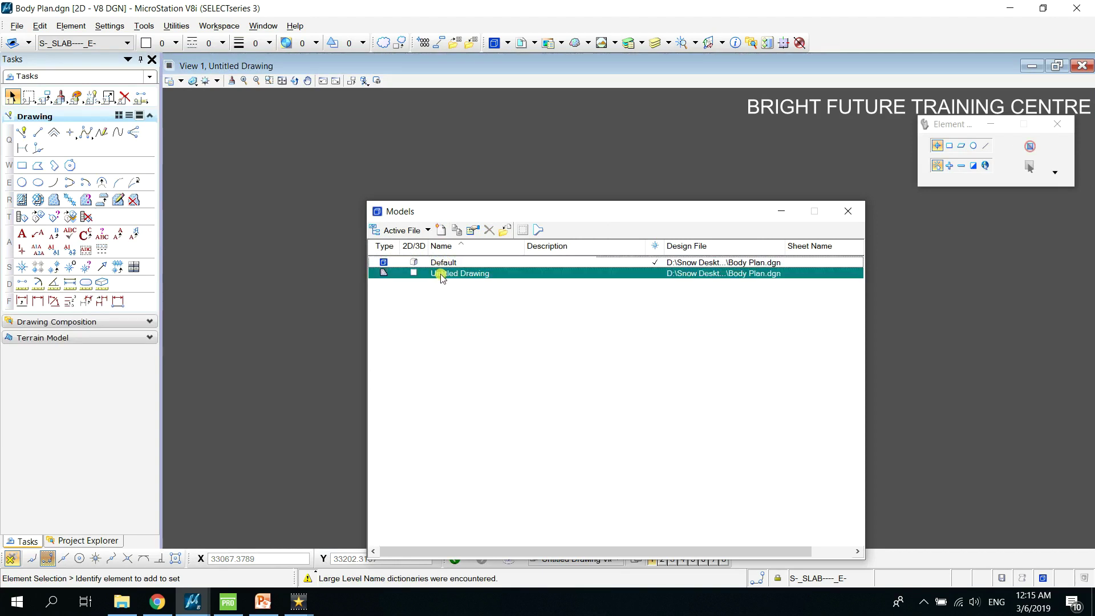
left_click(443, 264)
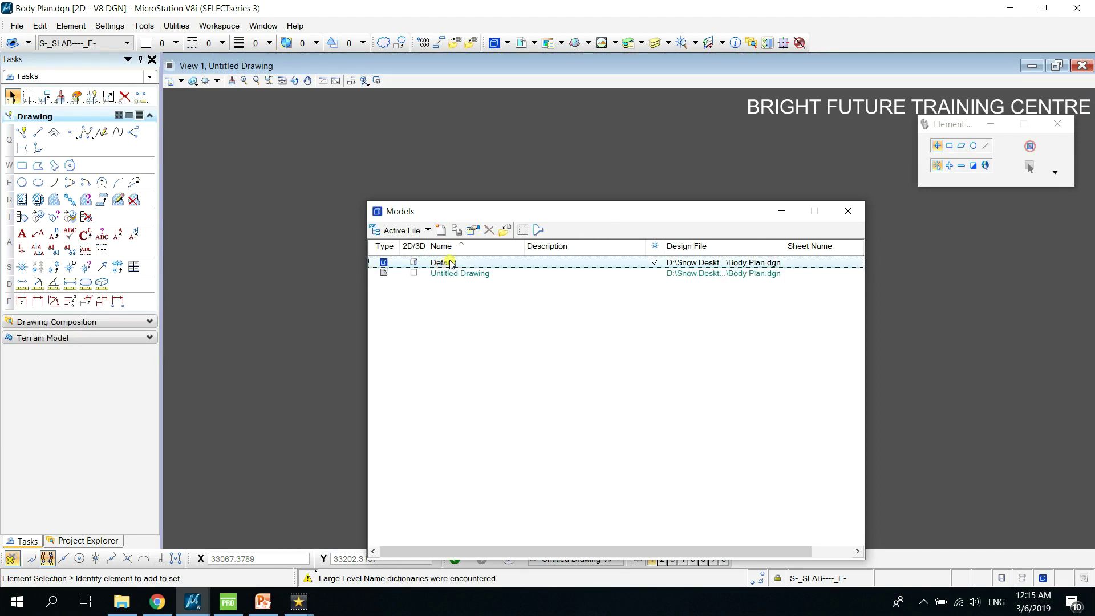
left_click(449, 273)
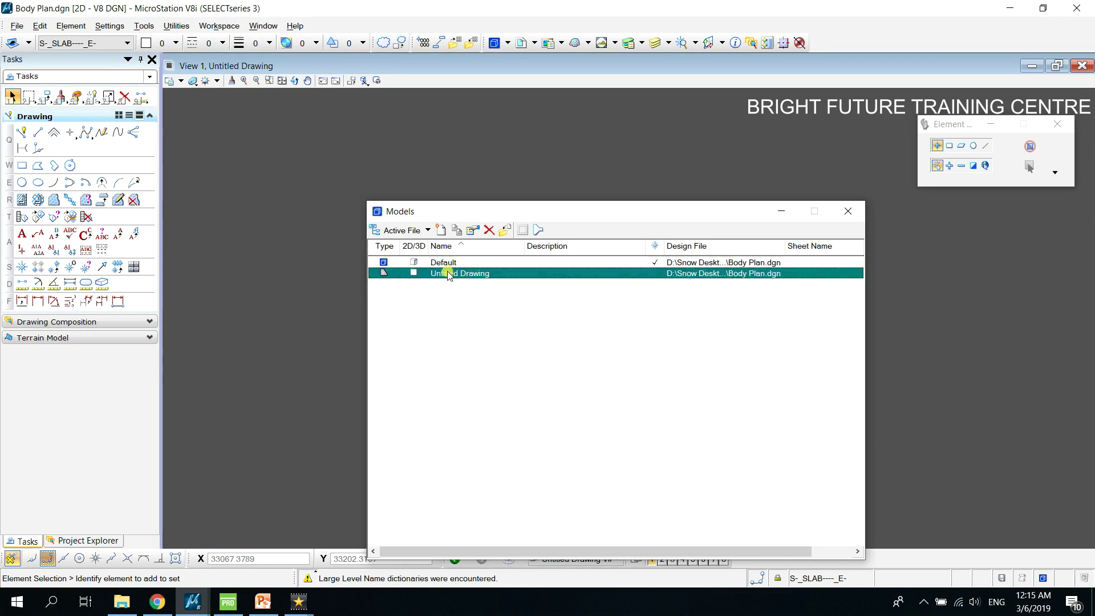
- Create a new 2D model of type Design with the default name and settings
left_click(441, 230)
left_click(468, 91)
left_click(451, 77)
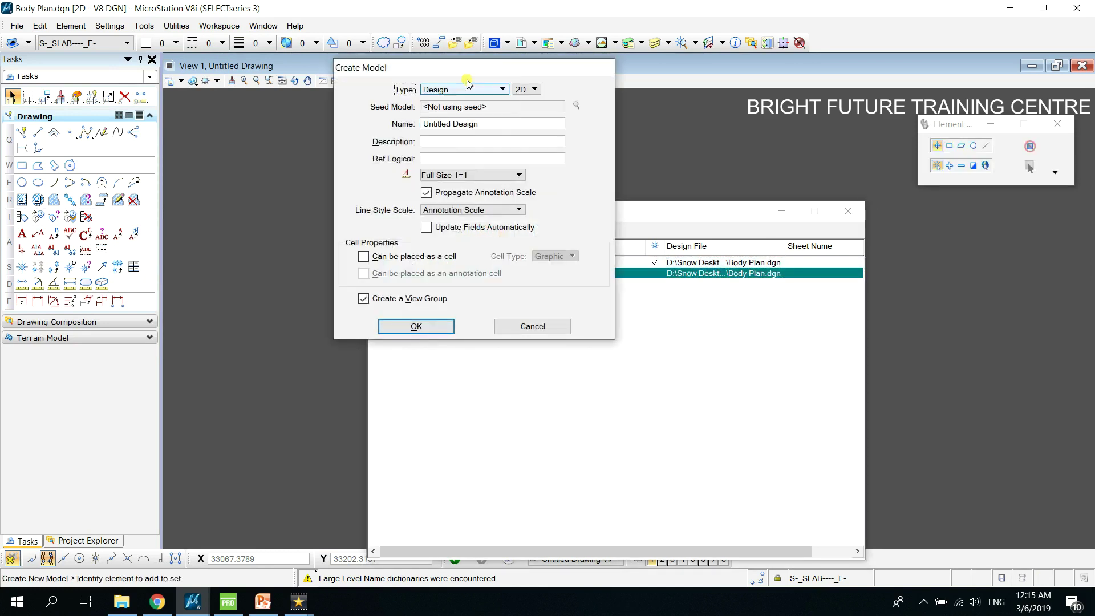
left_click(416, 326)
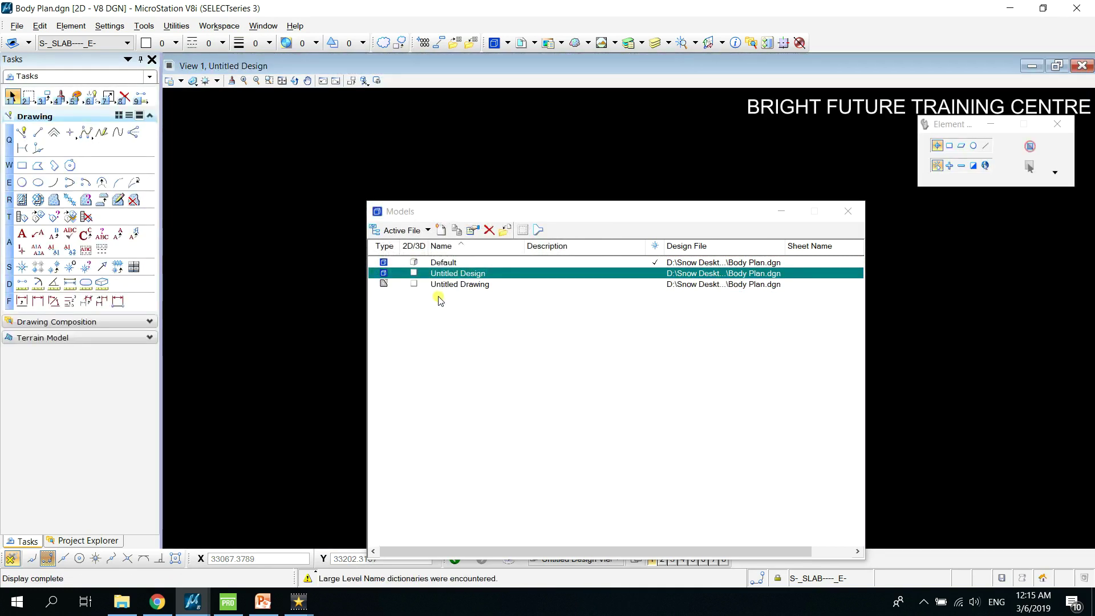
- Delete the Untitled Drawing and Untitled Design models from the active file
left_click(479, 298)
left_click(472, 275)
left_click(477, 284)
left_click(489, 230)
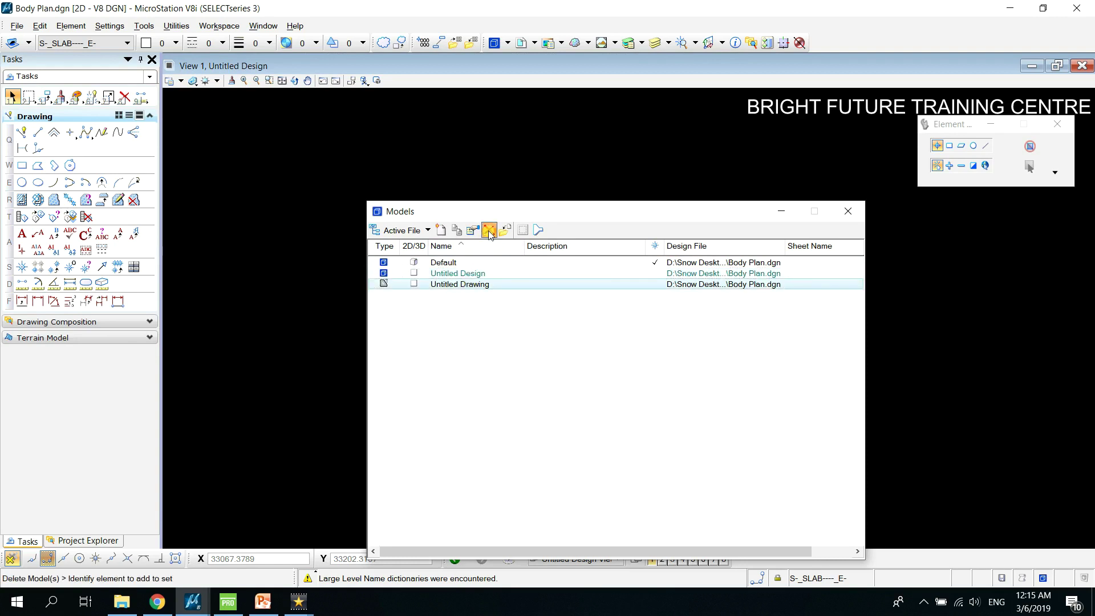
left_click(489, 259)
left_click(476, 274)
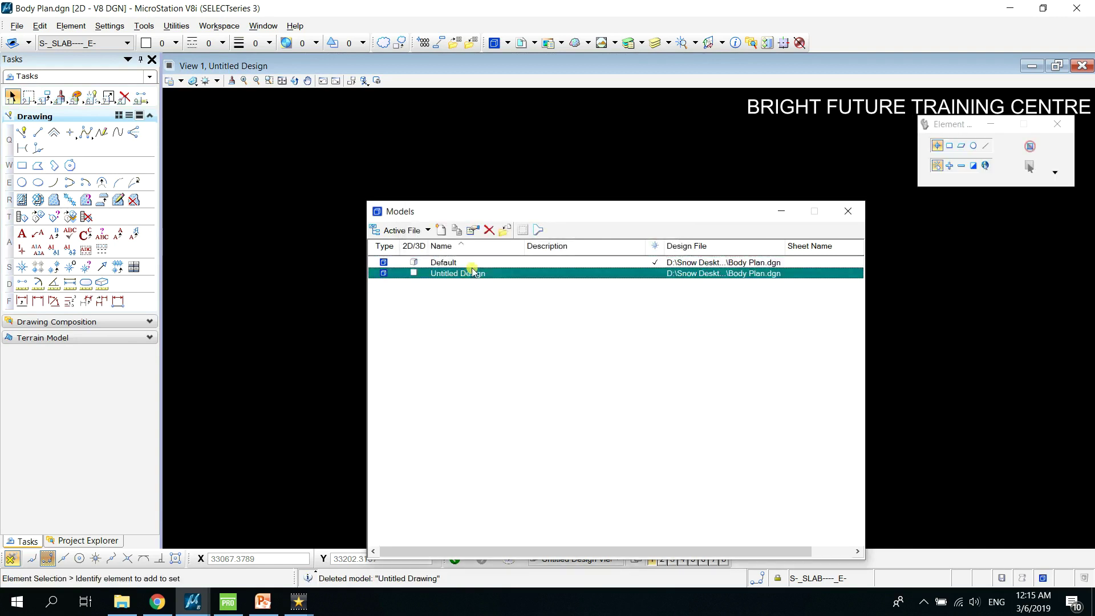
left_click(489, 230)
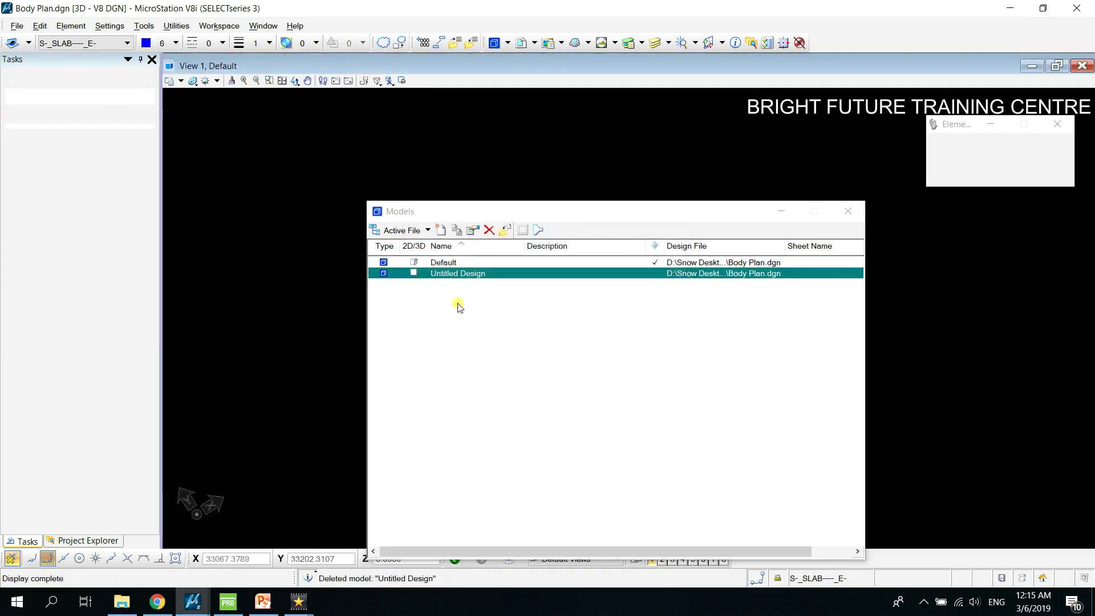
- Create a new 2D model of type Design with the default name and settings, including a view group
left_click(441, 230)
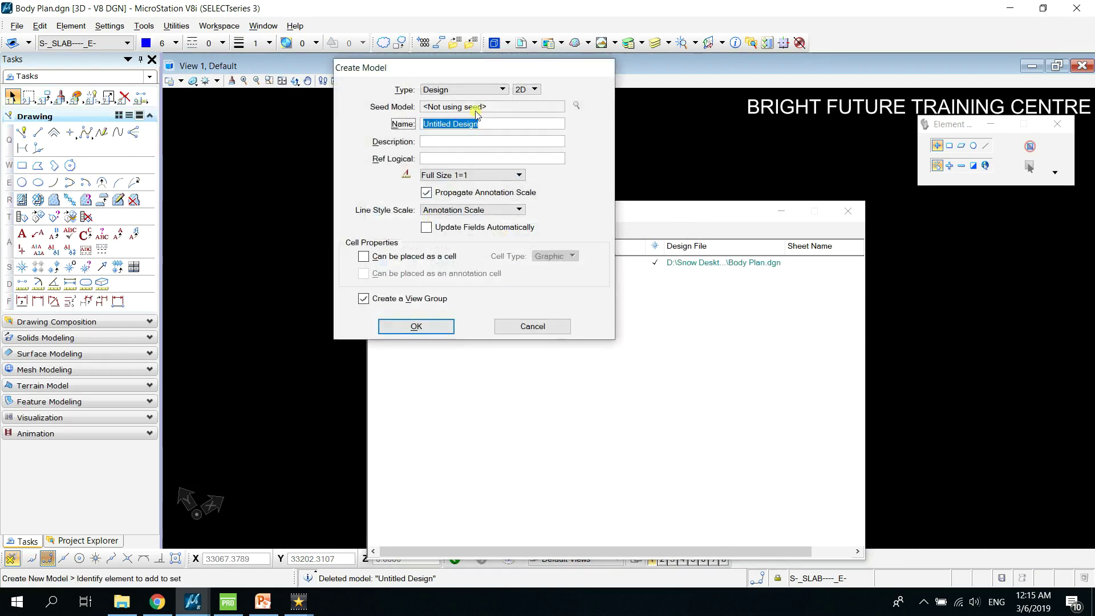
left_click(472, 90)
left_click(469, 101)
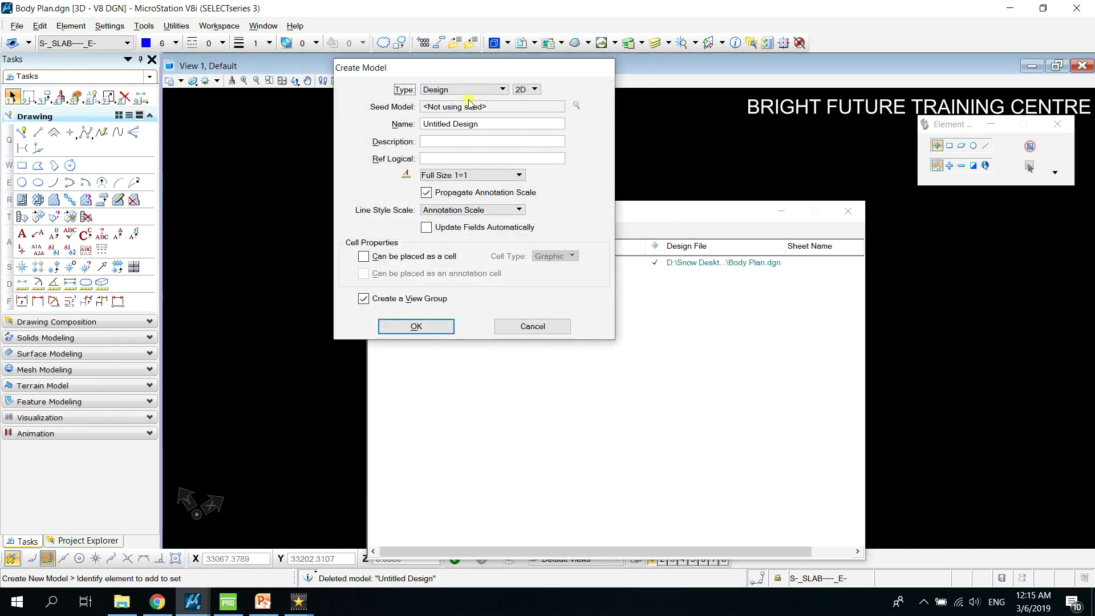
left_click(416, 326)
- Rename the Untitled Design model as Stage 1
right_click(461, 276)
left_click(474, 336)
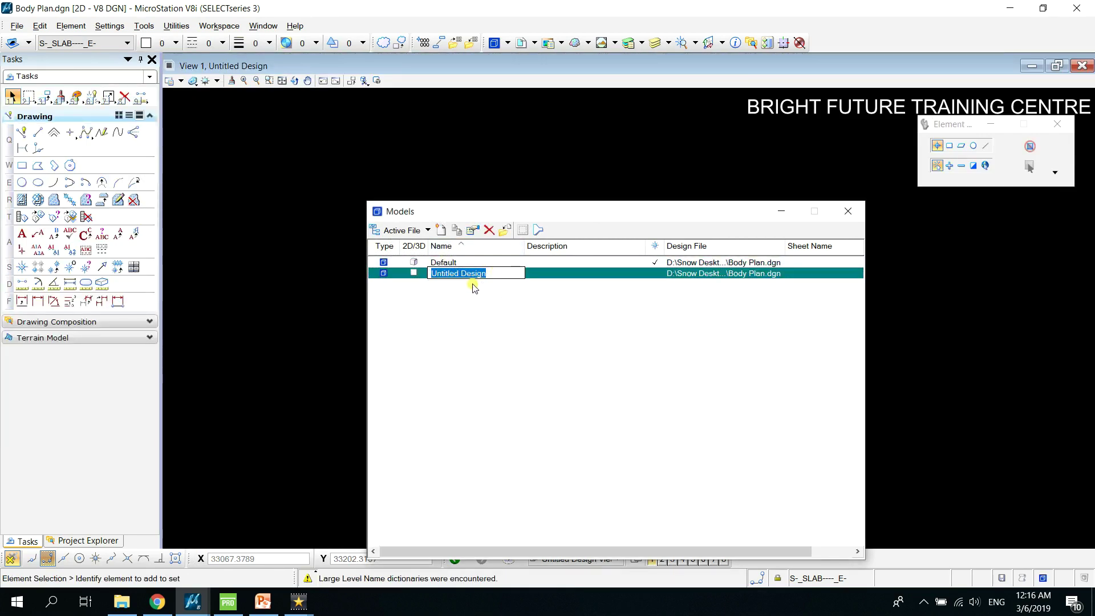
type("Stage 1")
key("Return")
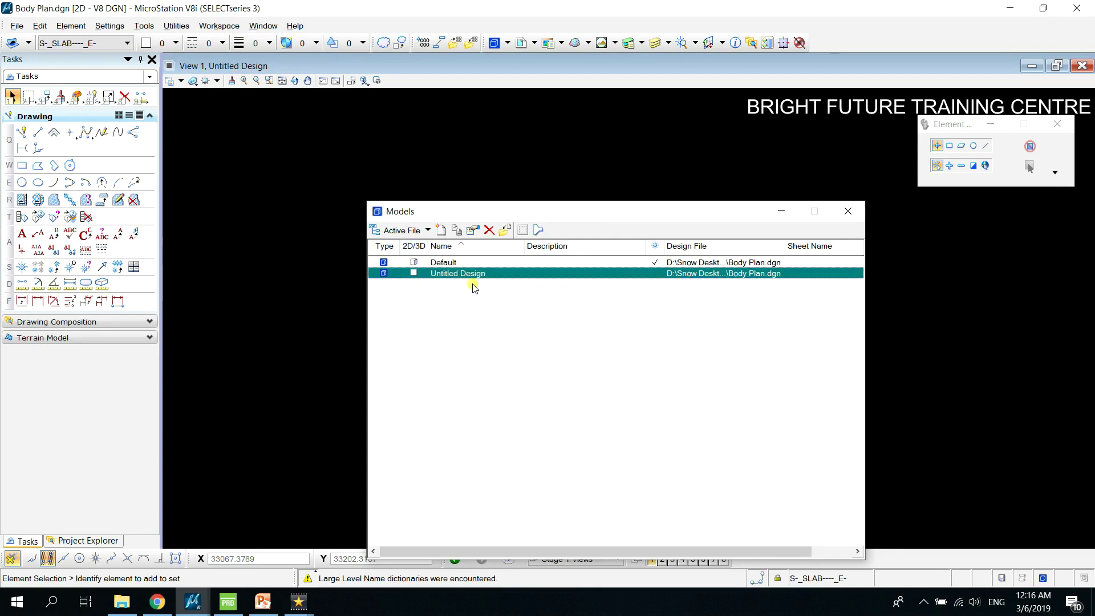
- Create a new model of type Sheet with the default name and settings
left_click(440, 230)
left_click(445, 91)
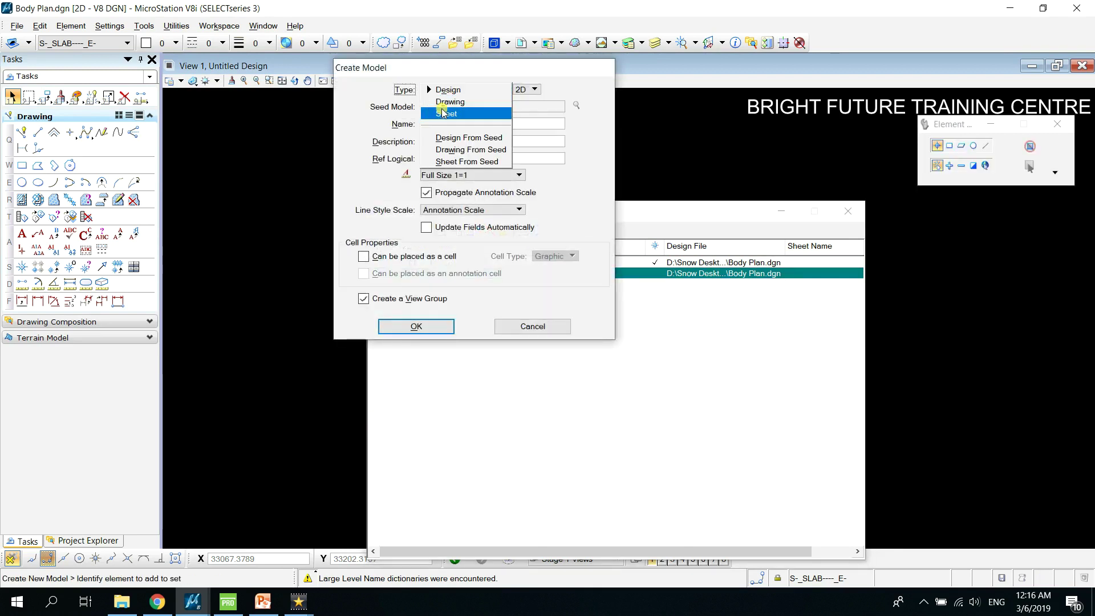
left_click(446, 112)
left_click(417, 464)
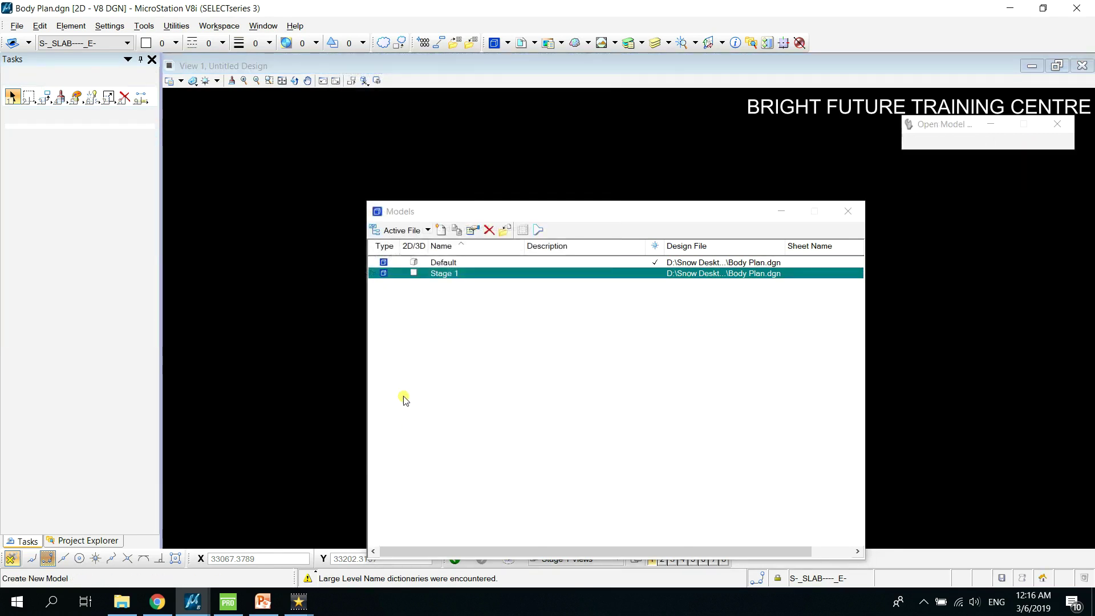
- Compare the Default, Stage 1 and Untitled Sheet entries in the model list, looking at their type and 2D/3D status
left_click(450, 275)
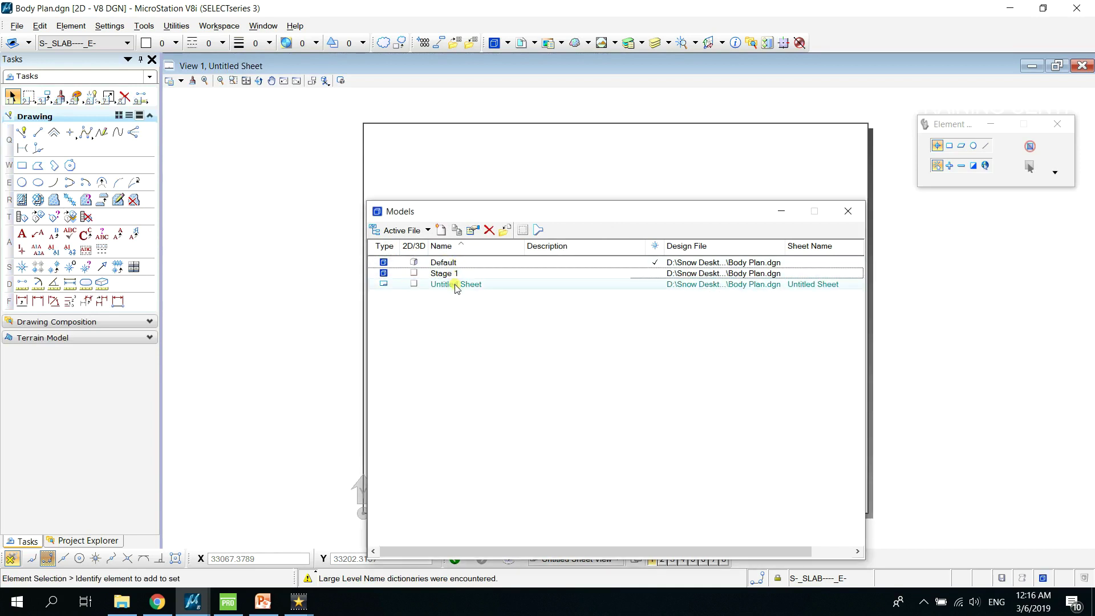
left_click(457, 286)
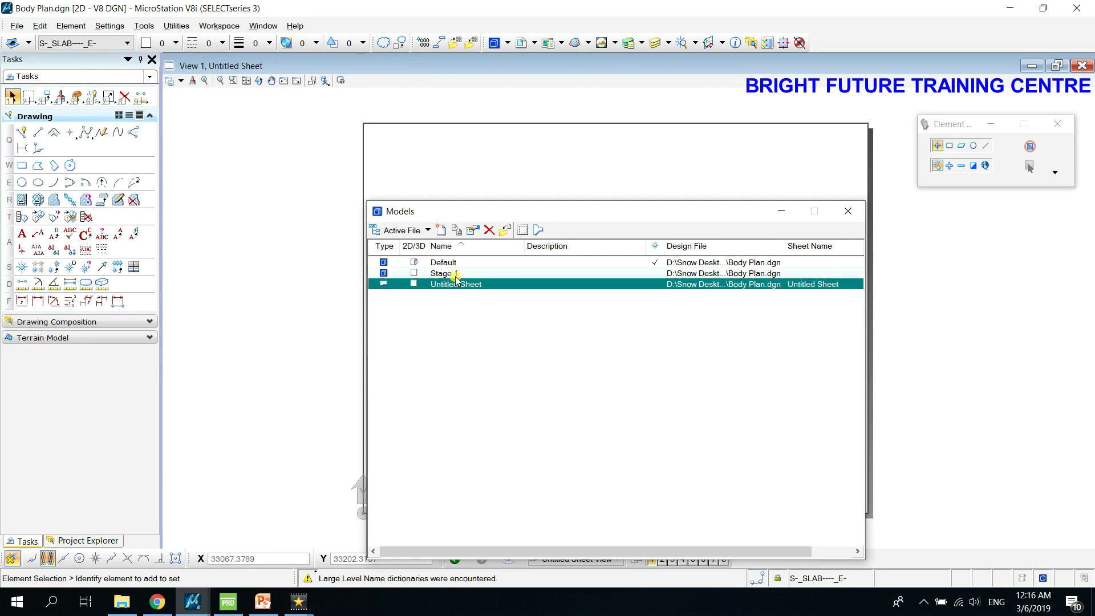
left_click(456, 275)
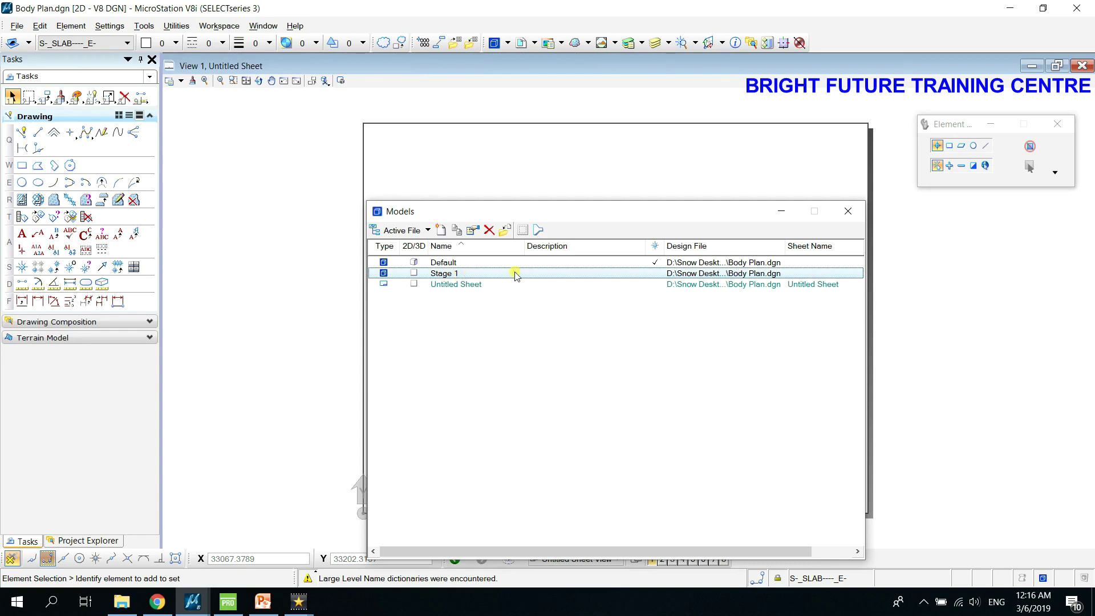
left_click(490, 284)
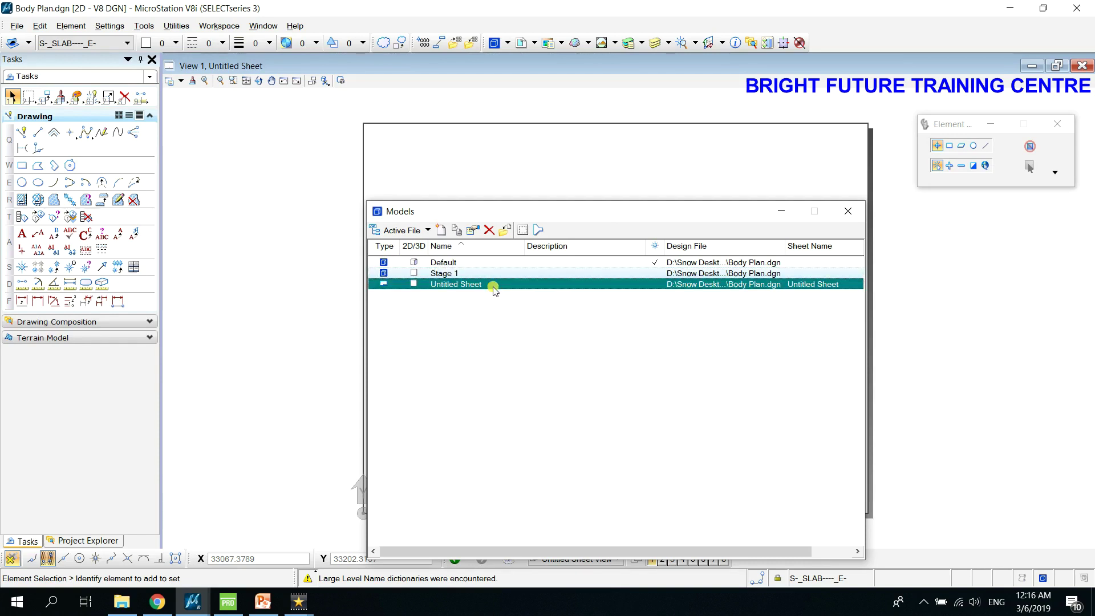
left_click(473, 265)
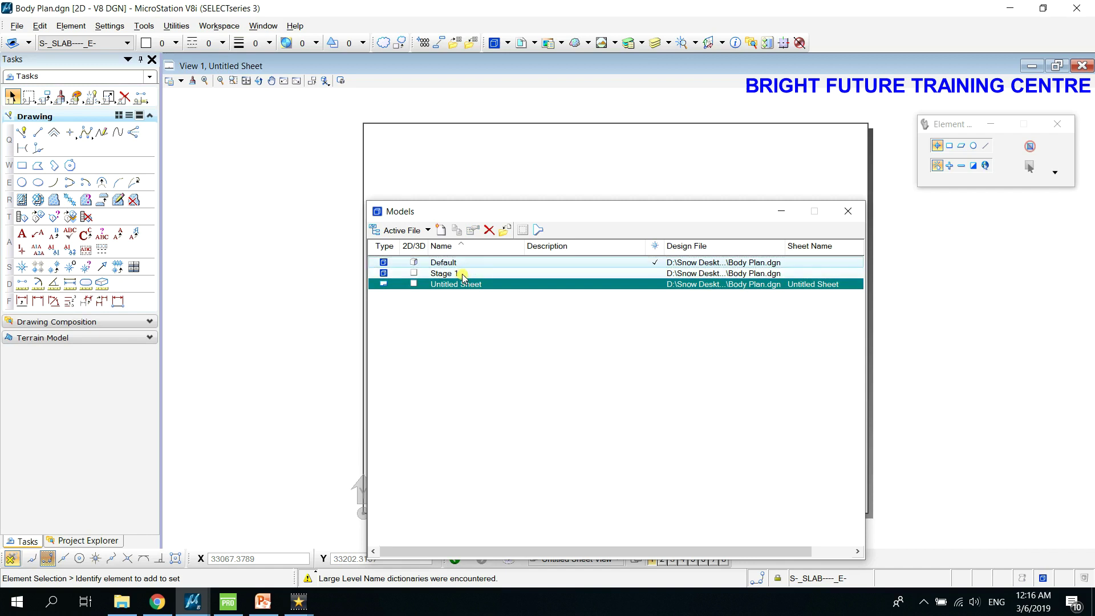
left_click(463, 274)
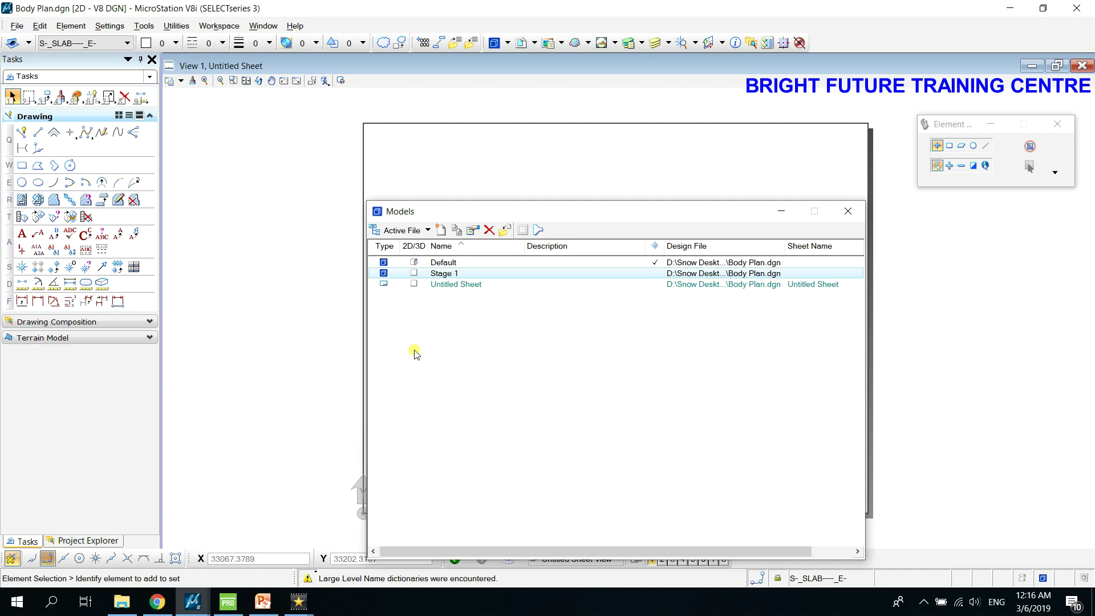
left_click(406, 286)
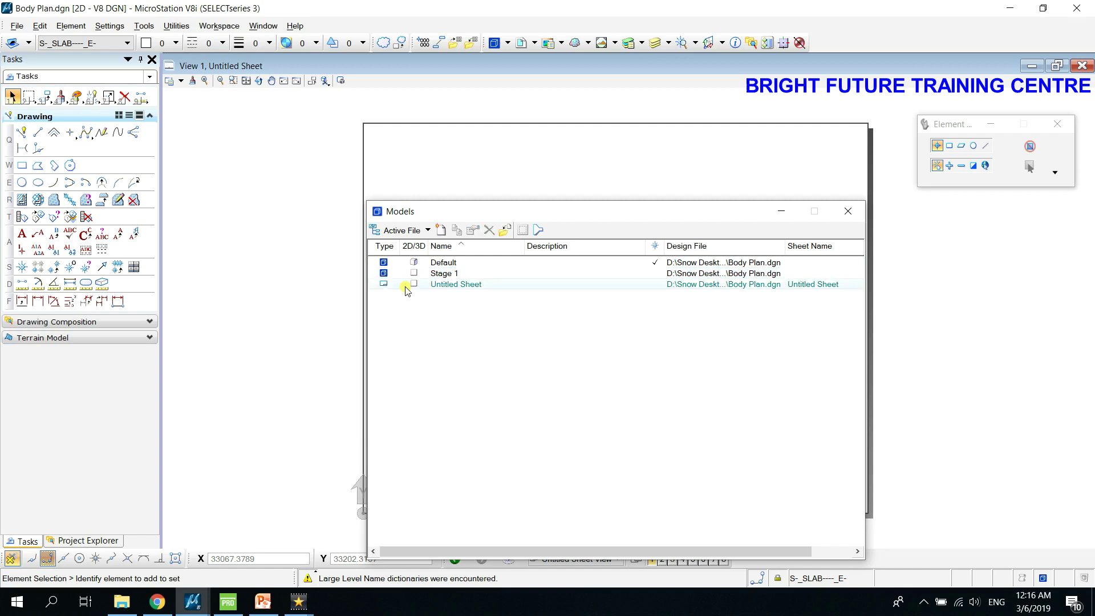
left_click(470, 282)
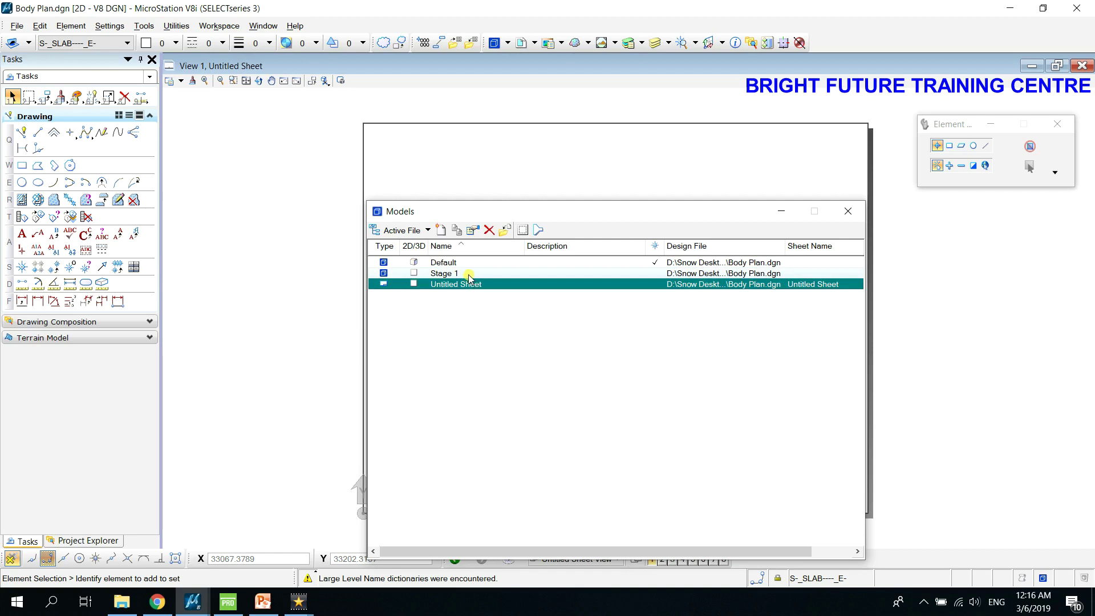
left_click(469, 278)
left_click(461, 284)
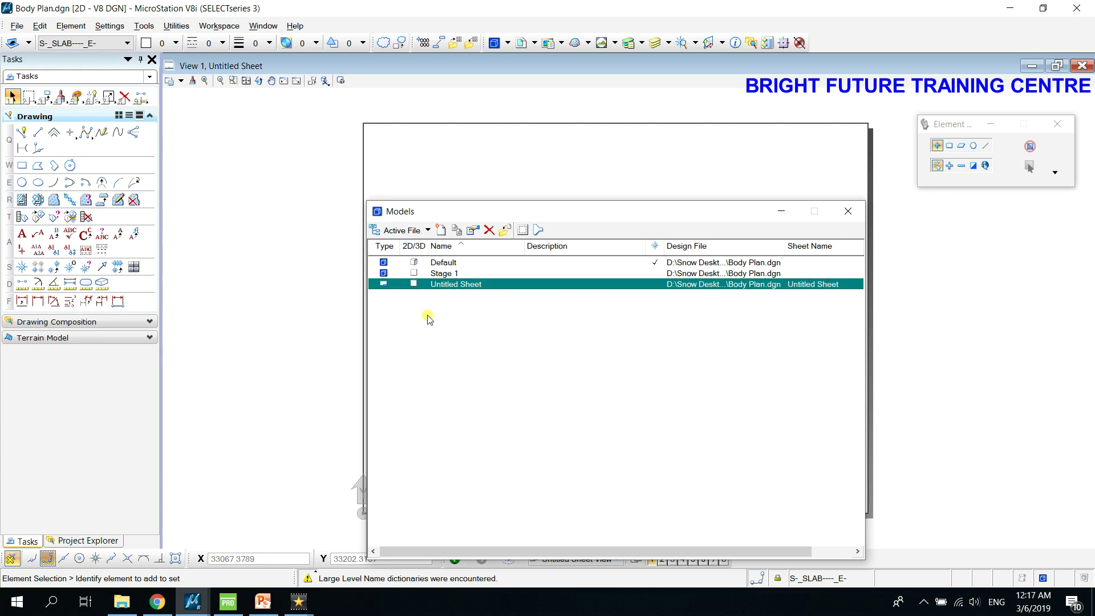
- Delete the Stage 1 and Untitled Sheet models from the active file and close the model list
left_click(444, 274)
left_click(490, 230)
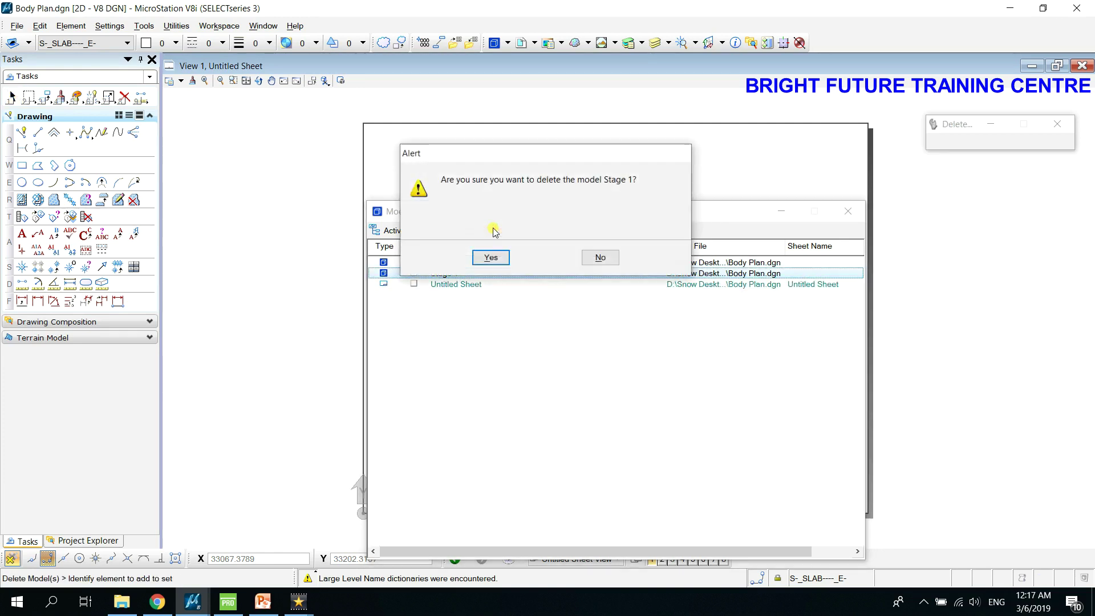
left_click(491, 256)
left_click(467, 275)
left_click(489, 230)
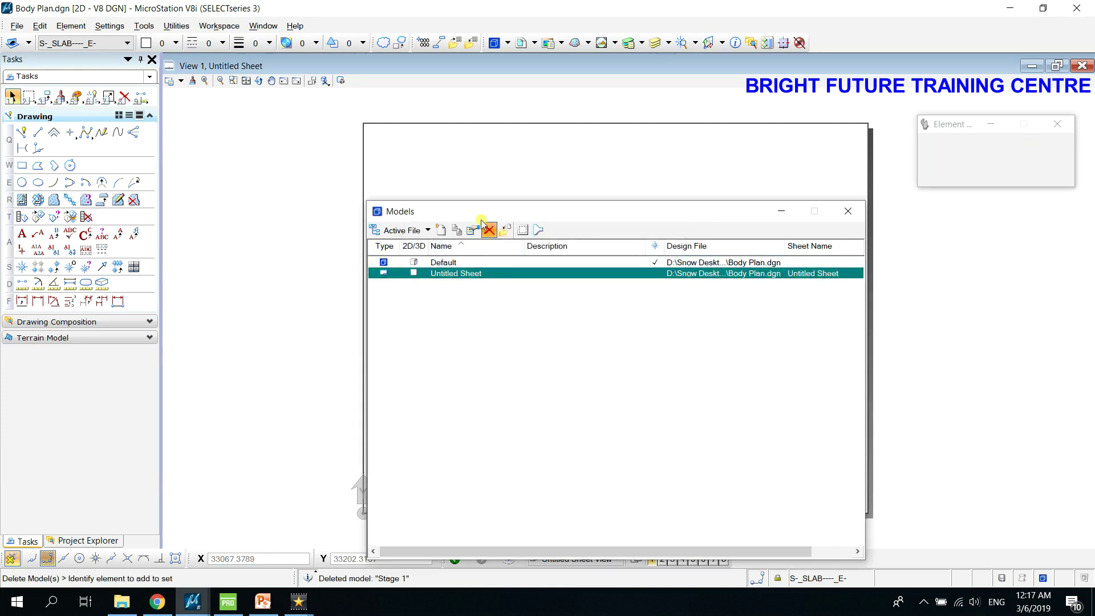
left_click(489, 254)
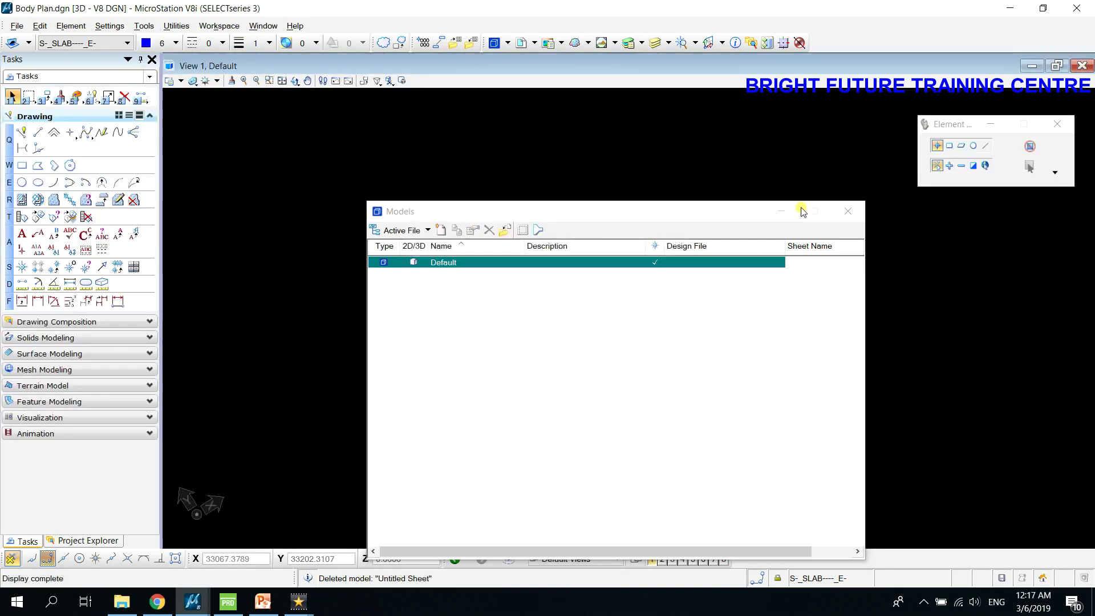
left_click(848, 211)
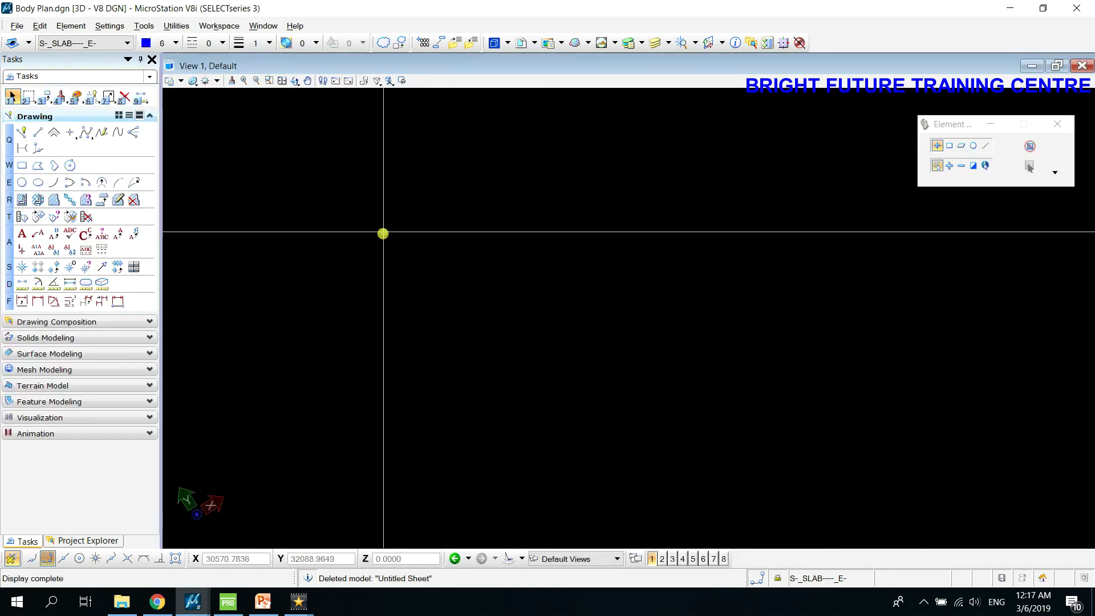
- Start attaching WT225SHW-CS9001-.dgn from the Concourse Body Plan\Rev C folder as a reference with the Interactive method
left_click(521, 43)
left_click(260, 384)
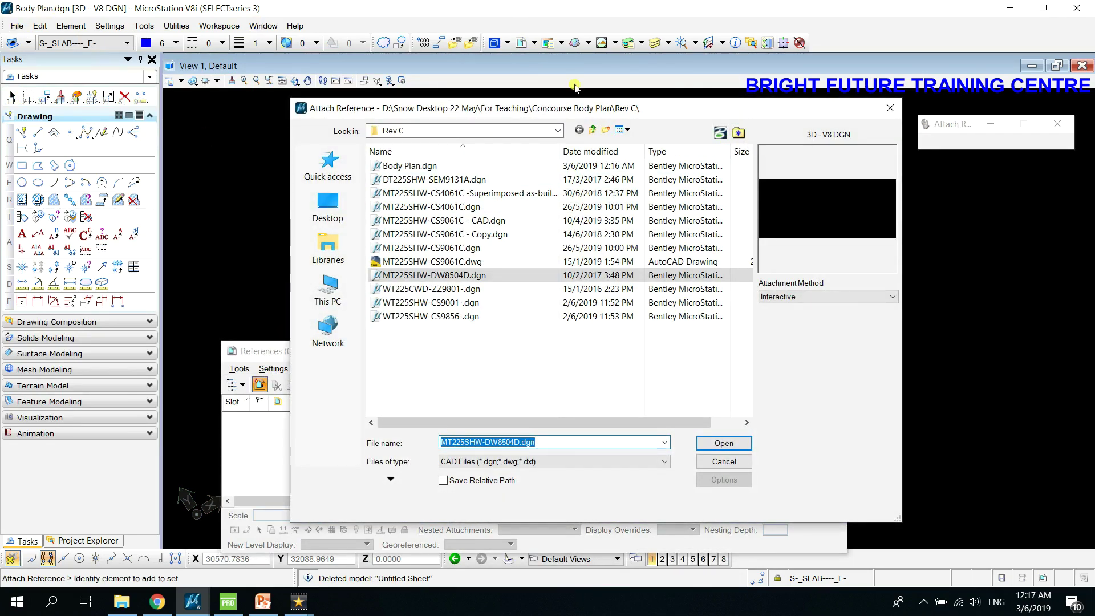
left_click(739, 133)
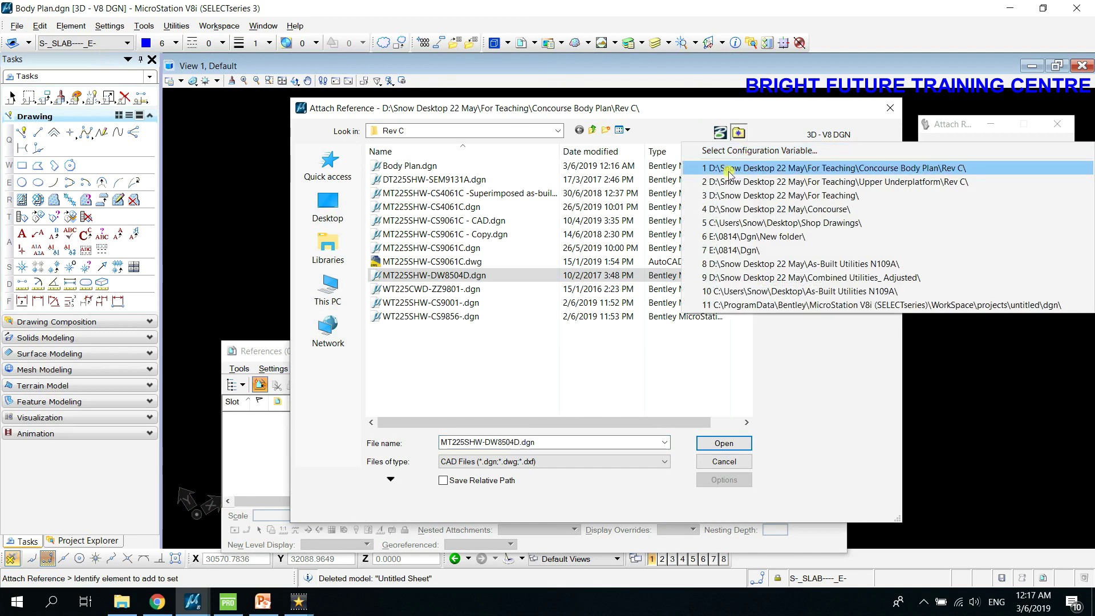
left_click(696, 169)
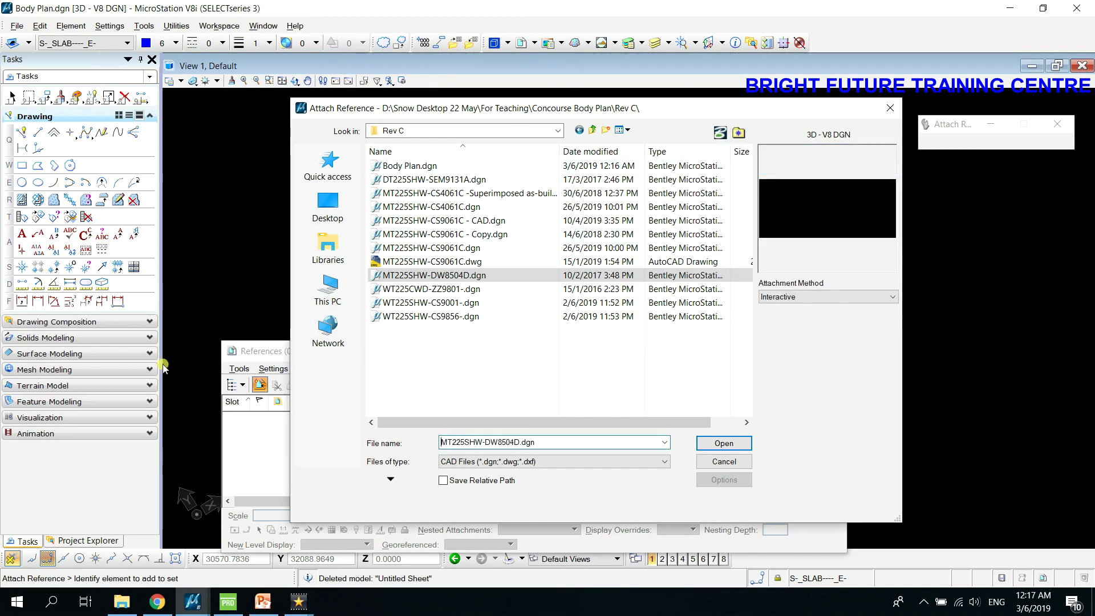
left_click(448, 304)
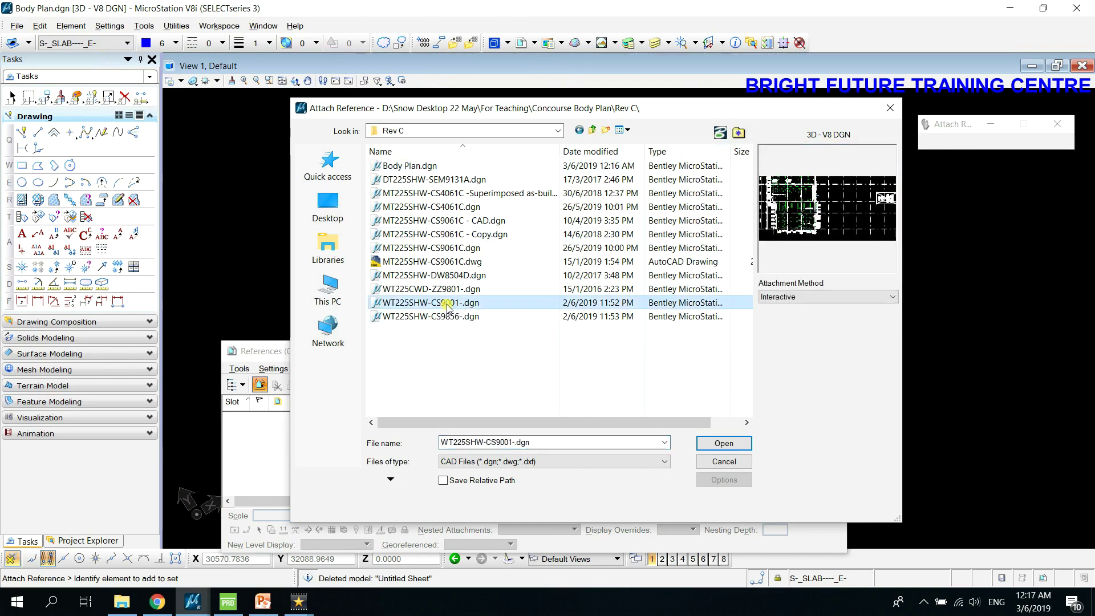
left_click(723, 443)
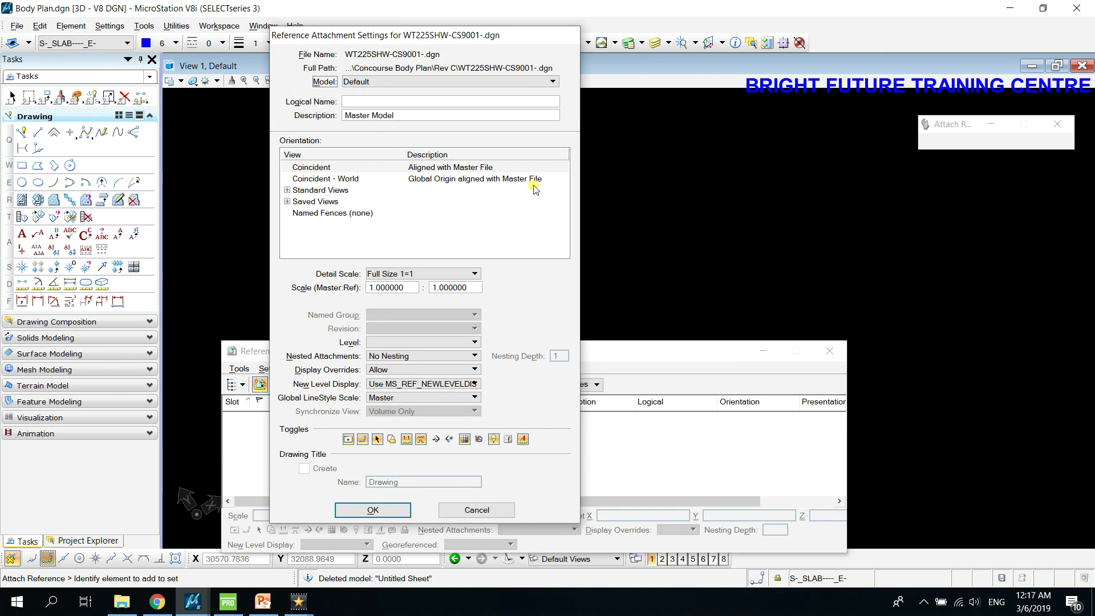
- Switch to PowerPoint to read the reference scale rules between models and sheets on slide 1, and return to MicroStation
left_click(741, 259)
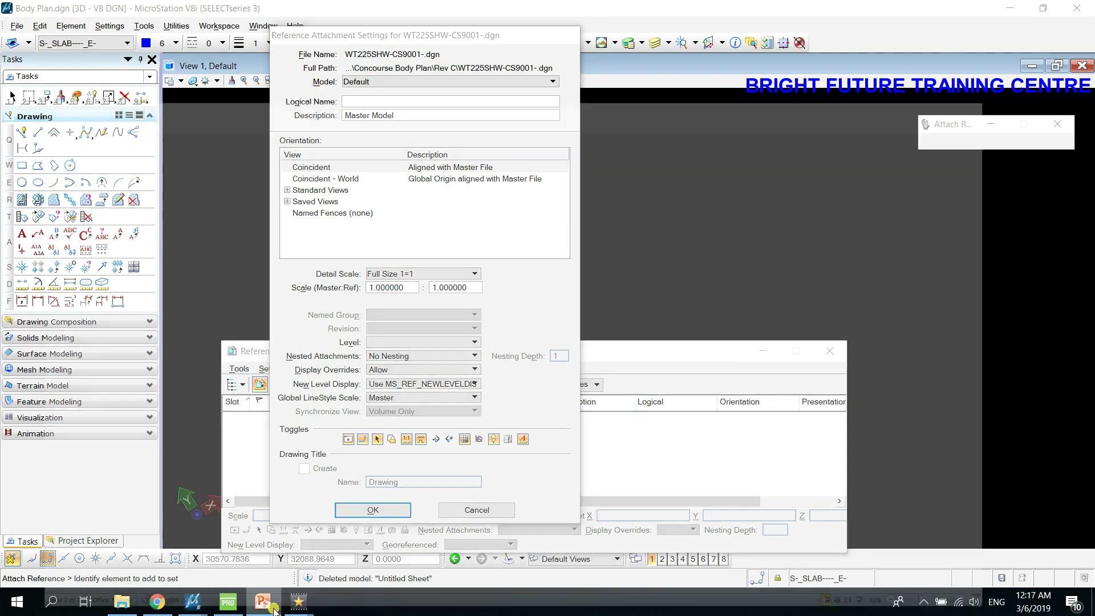
left_click(263, 602)
left_click(73, 204)
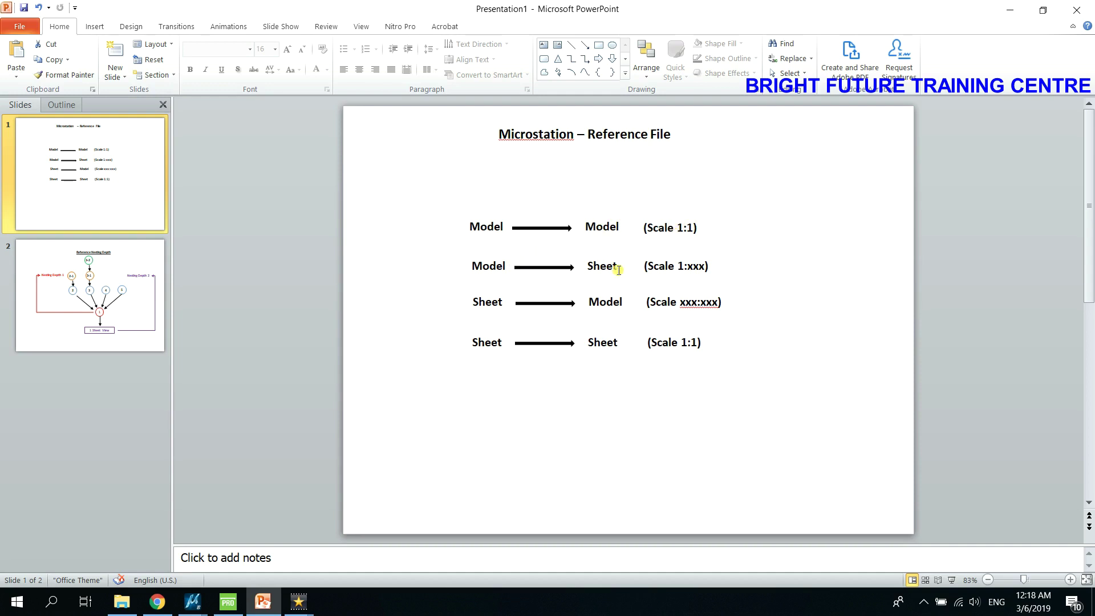
left_click(924, 602)
left_click(924, 602)
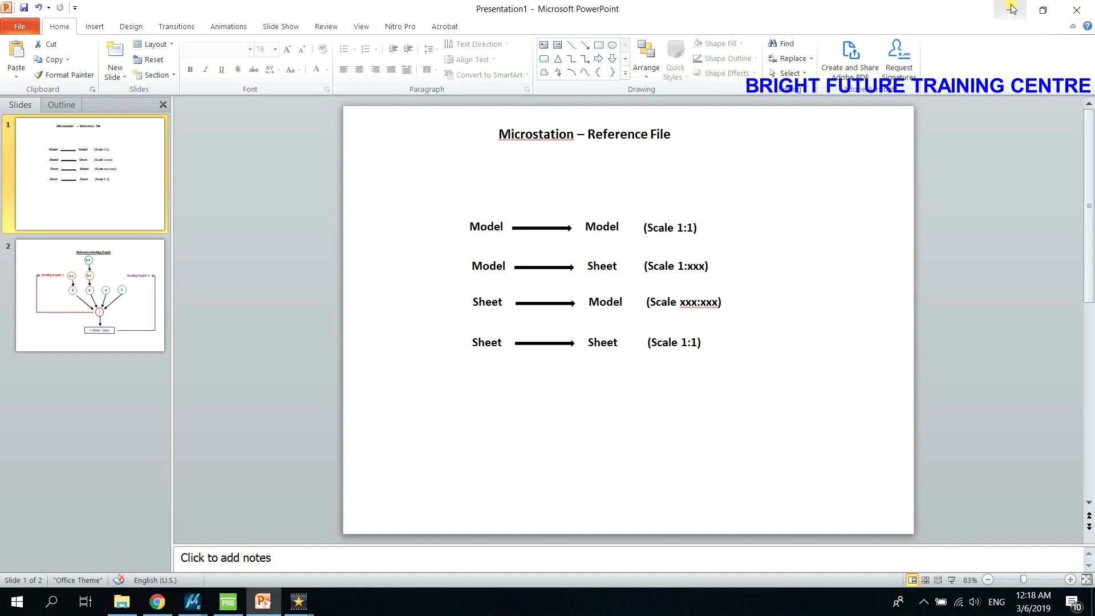
key("alt+Tab")
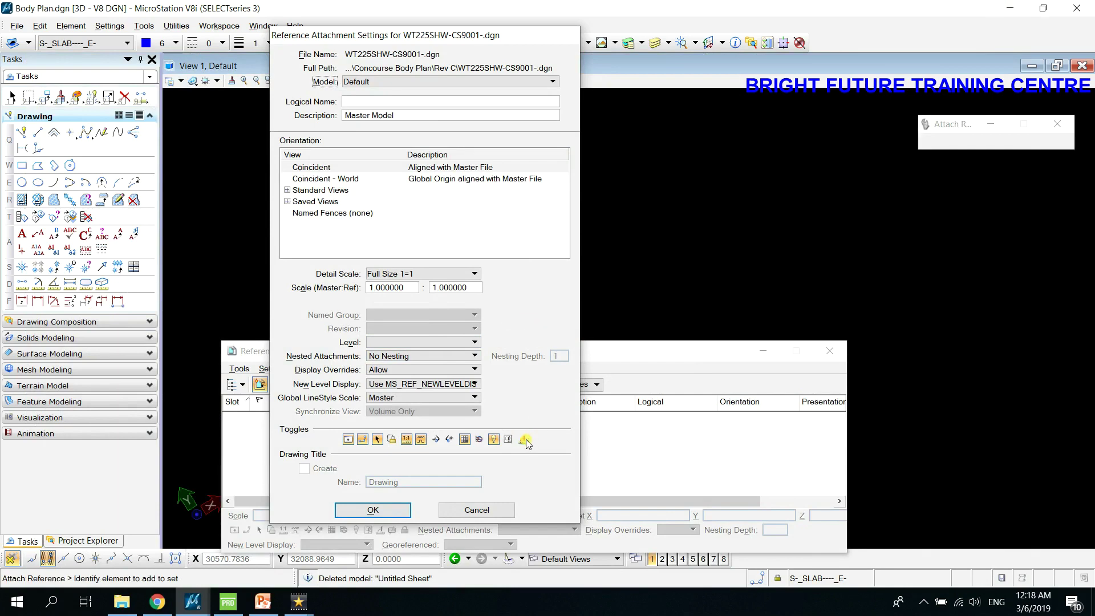
- Choose the Default model of the referenced file and move its attachment settings clear of the references list
left_click(369, 82)
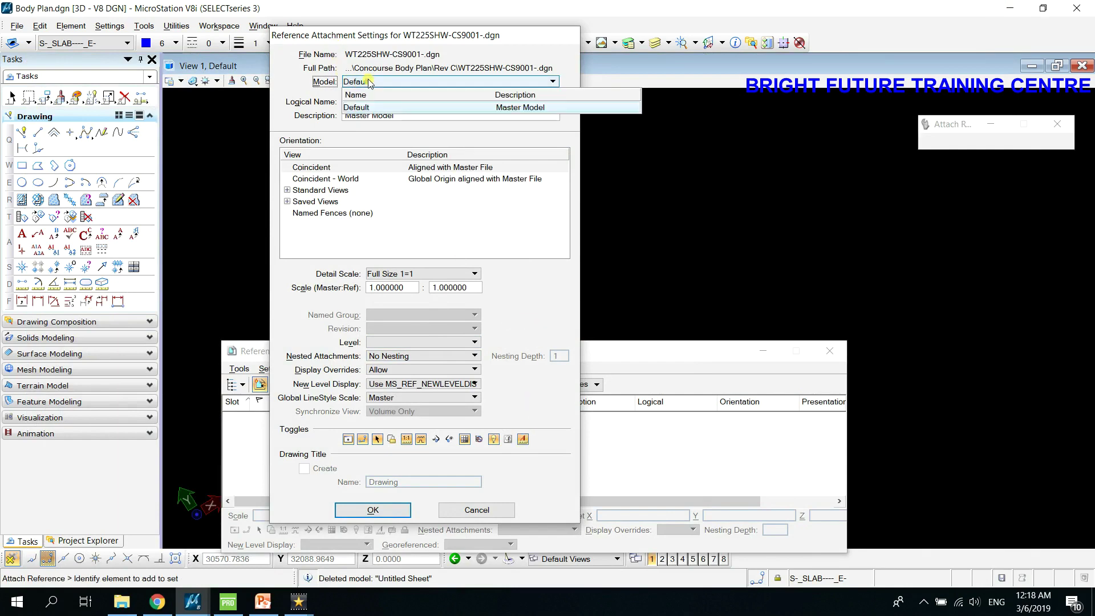
left_click(366, 82)
left_click_drag(377, 35, 643, 21)
left_click(626, 68)
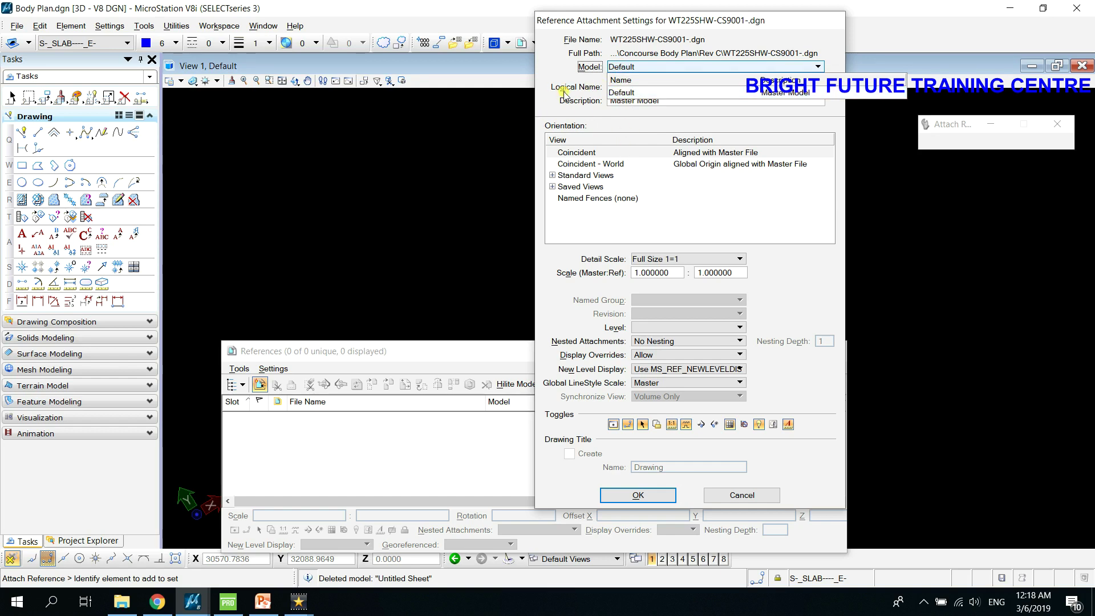
left_click(680, 97)
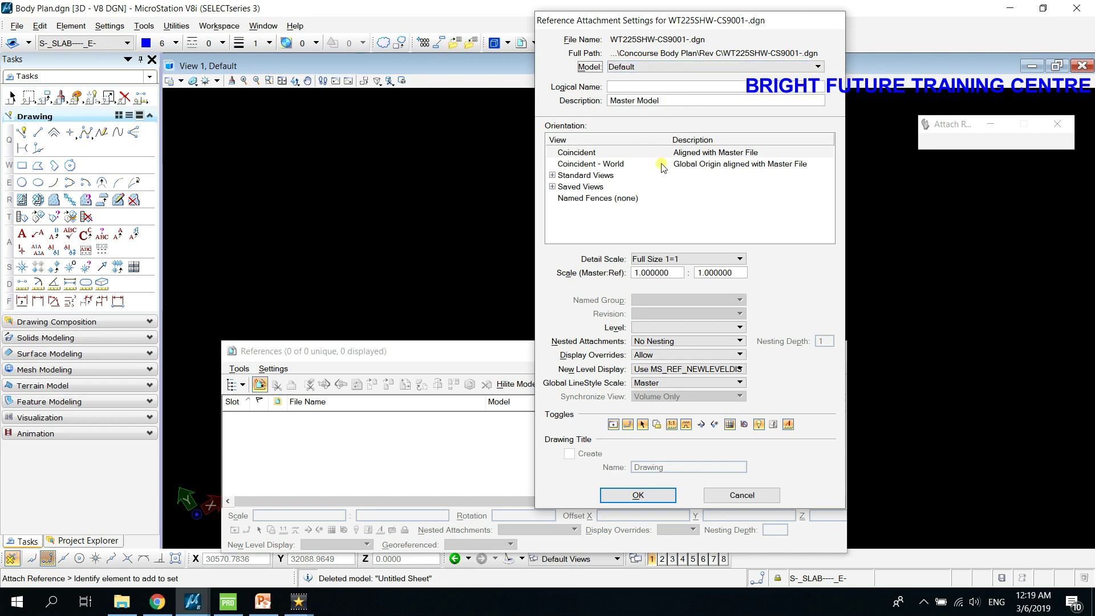
- Review the attachment's scale settings, keeping Full Size 1=1 and a 1:1 ratio, and set nested attachments to No Nesting
left_click(660, 261)
left_click(656, 270)
left_click(729, 272)
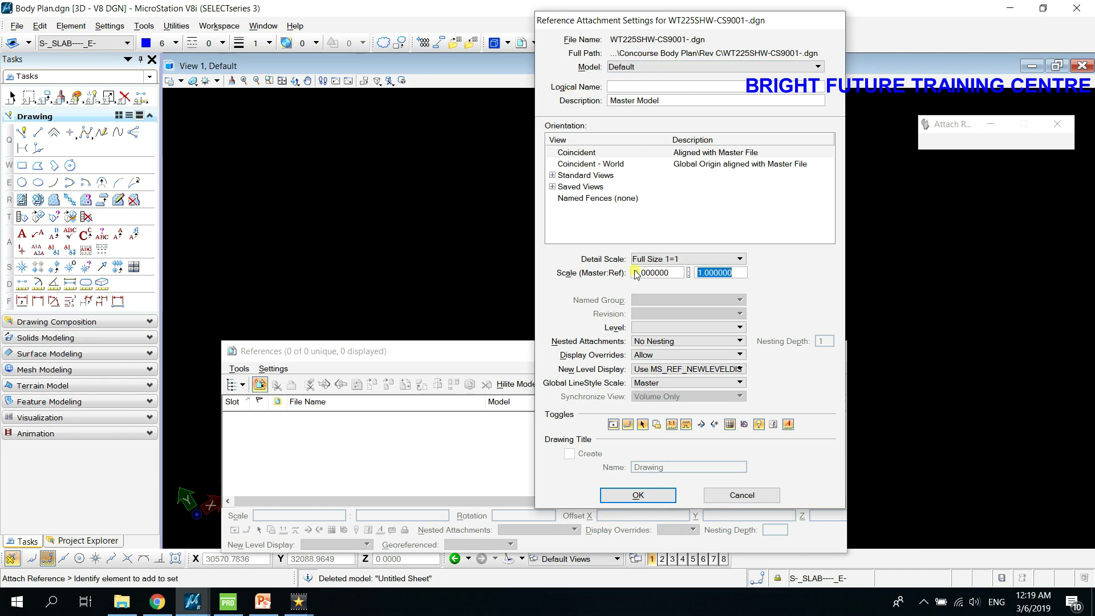
left_click(676, 259)
left_click(685, 261)
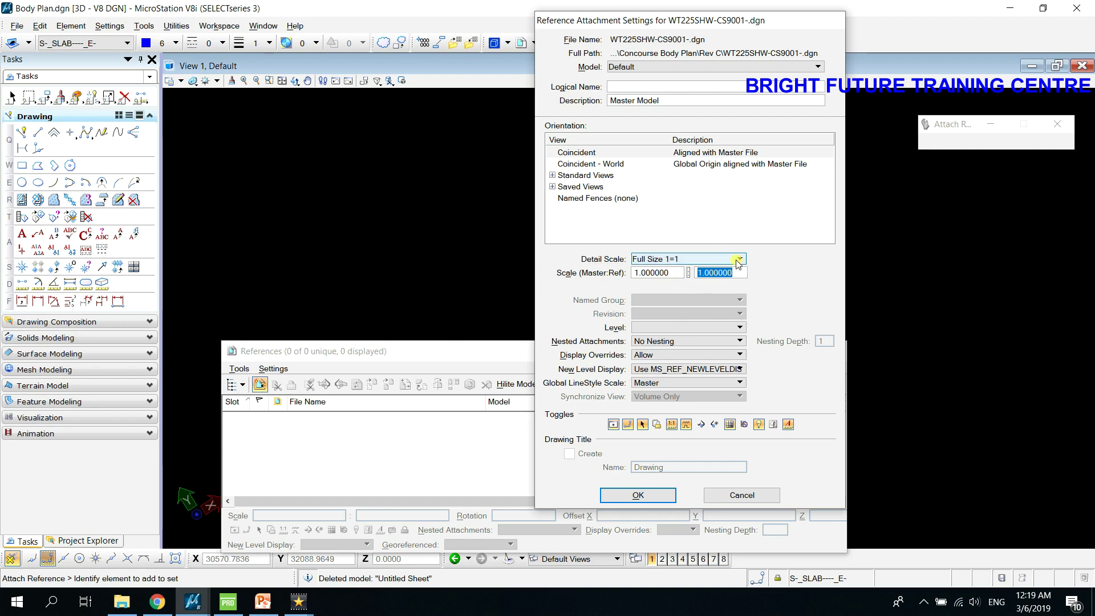
left_click(656, 341)
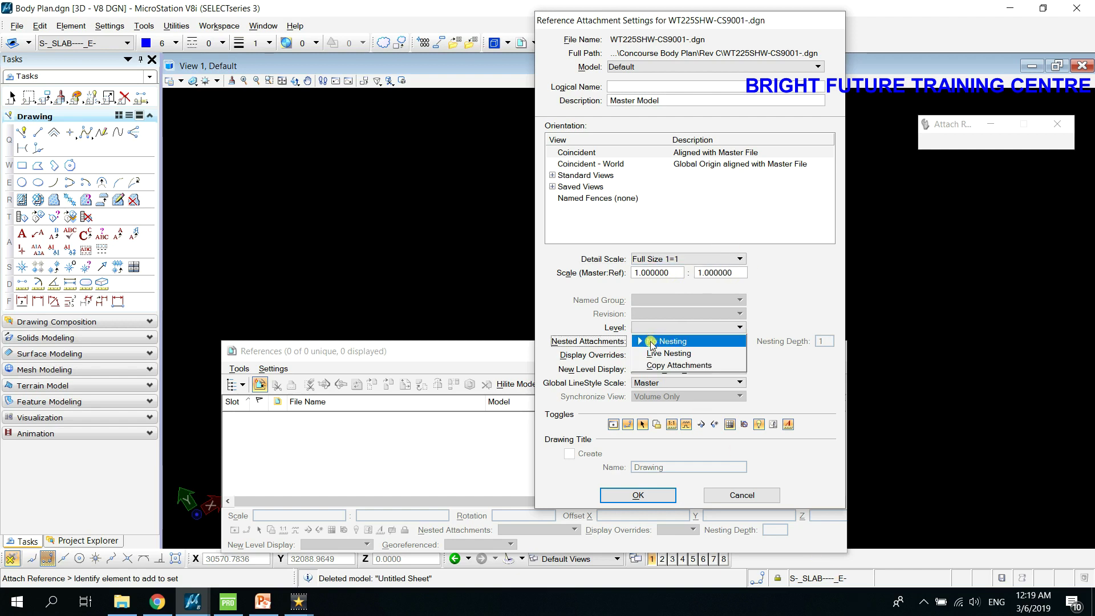
left_click(653, 342)
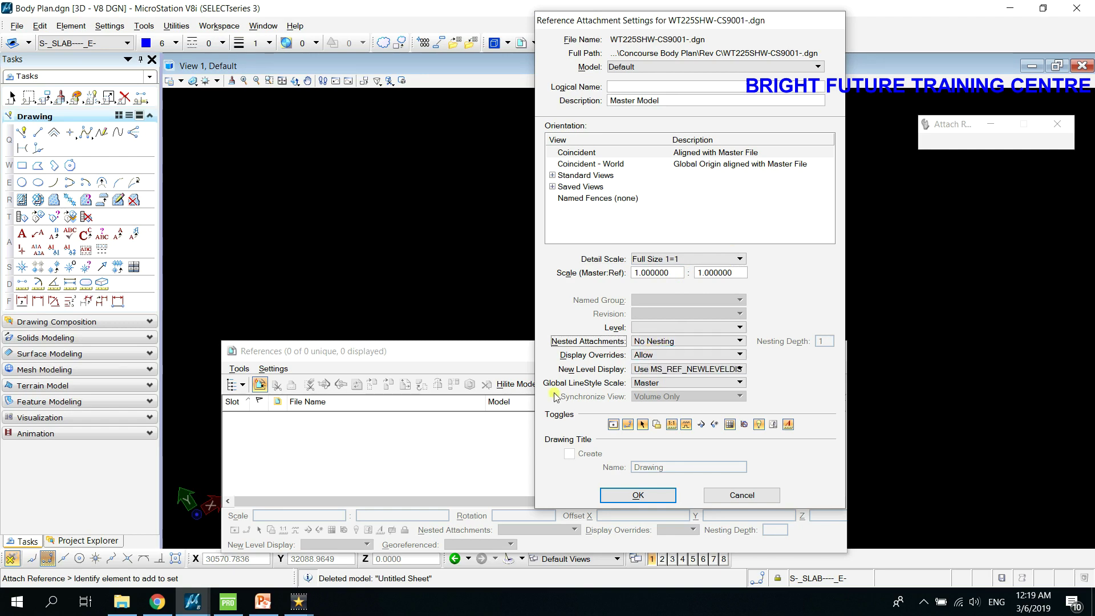
- Switch to PowerPoint and examine how references 2-1 and 2 feed into file 1 in the Reference Nesting Depth diagram on slide 2
left_click(263, 602)
left_click(120, 277)
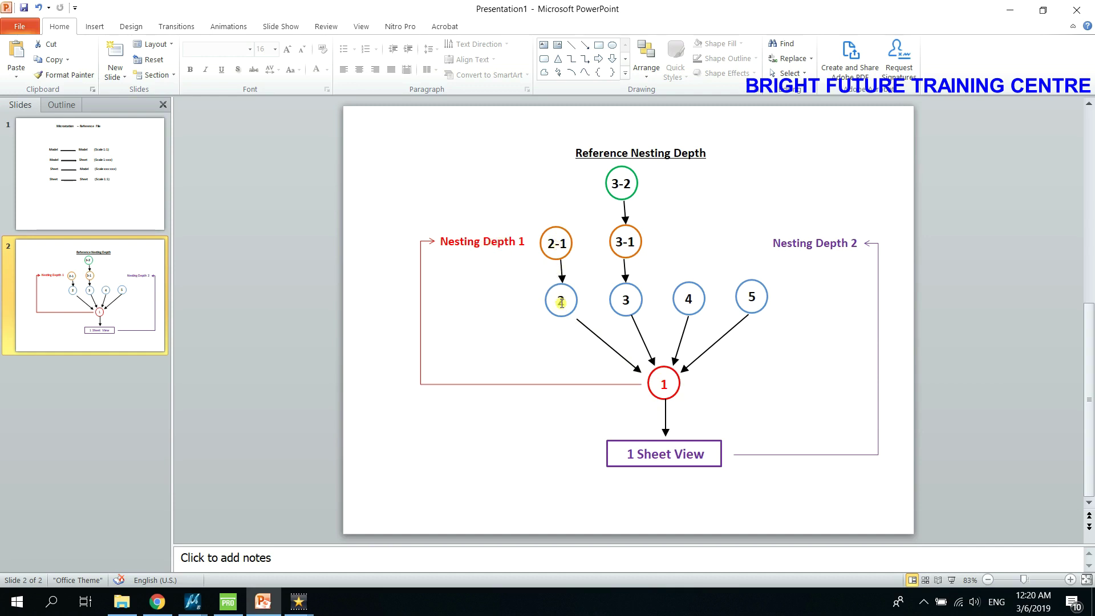
left_click(659, 396)
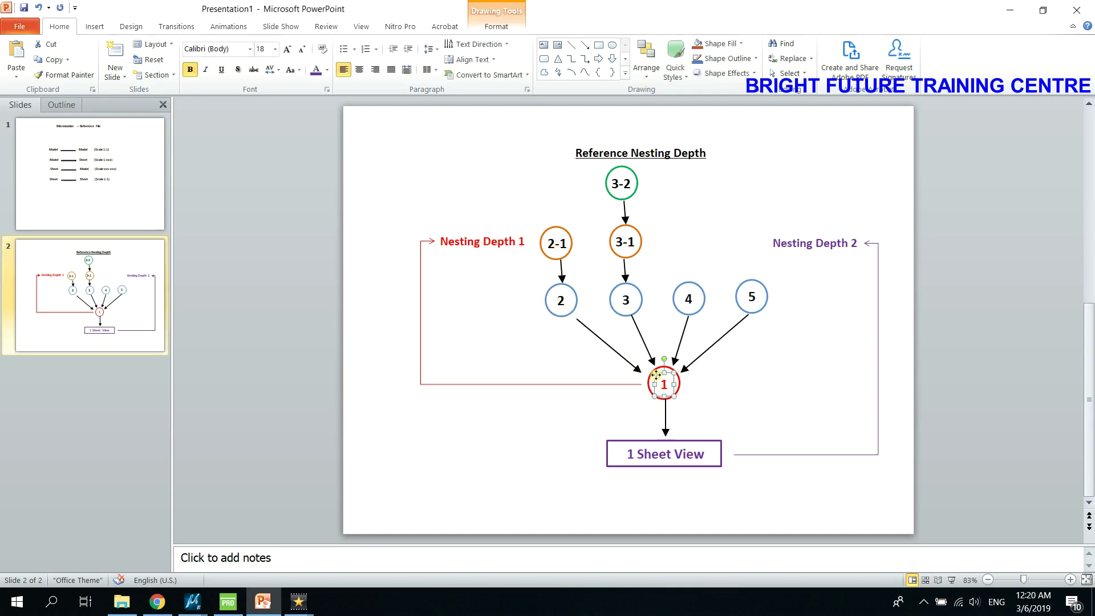
left_click(564, 313)
left_click(578, 299)
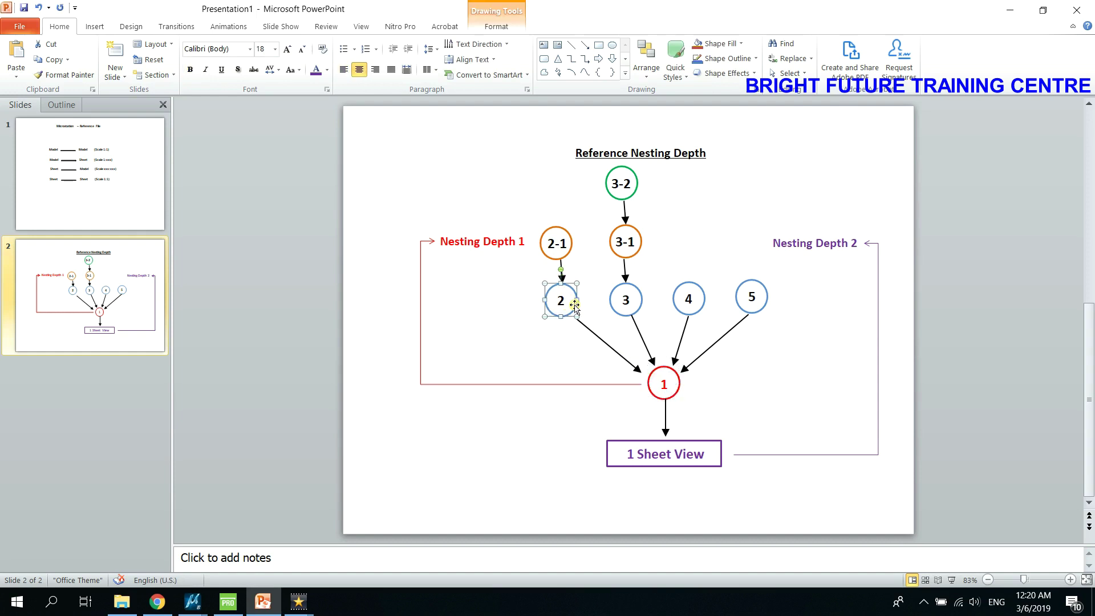
left_click(540, 235)
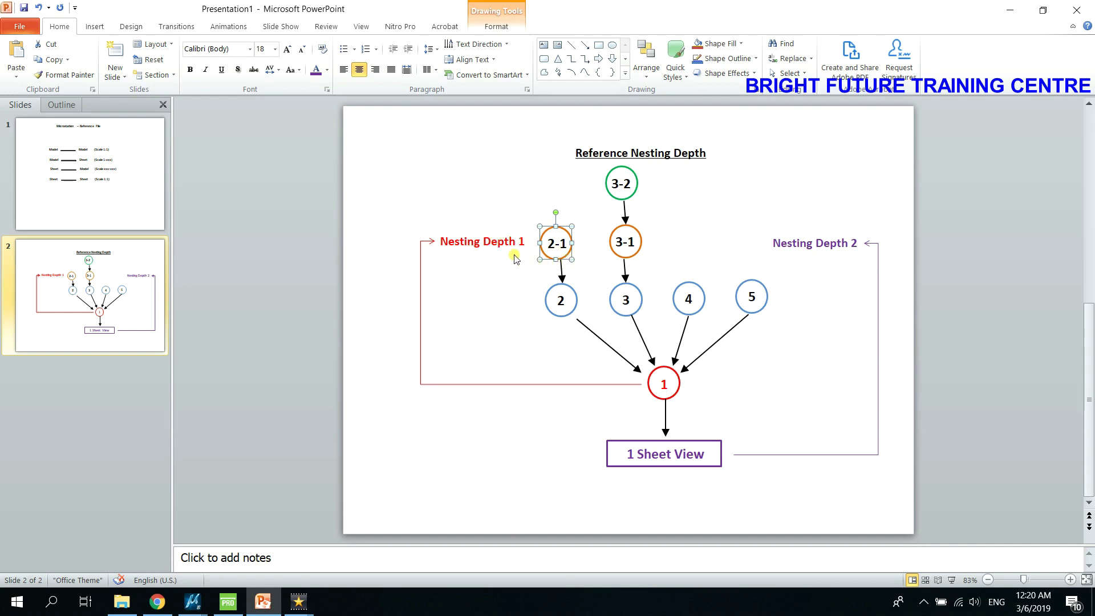
left_click(558, 295)
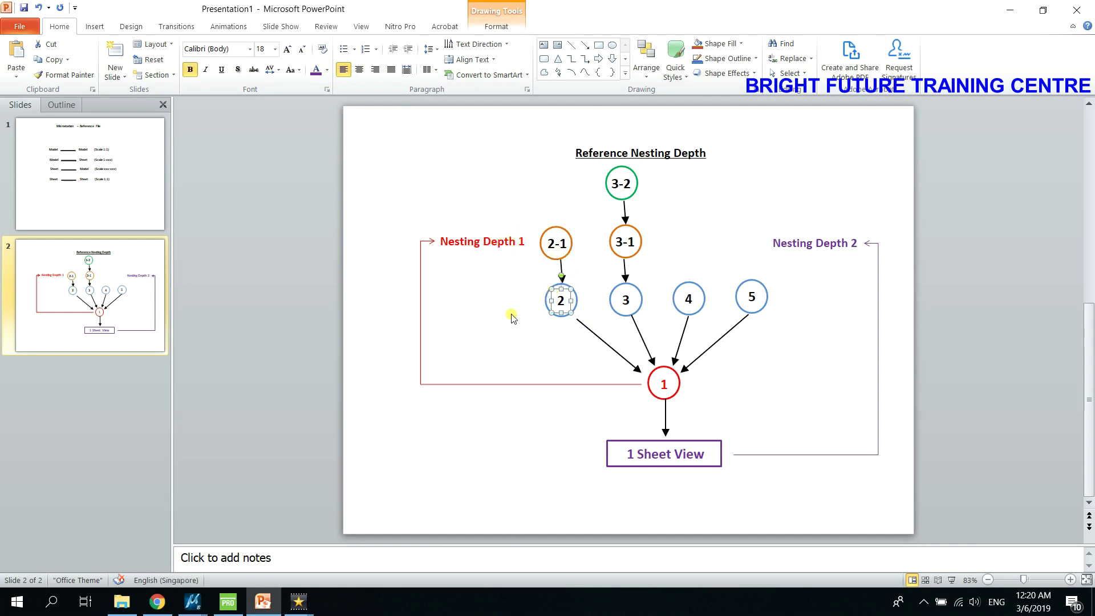
left_click(568, 255)
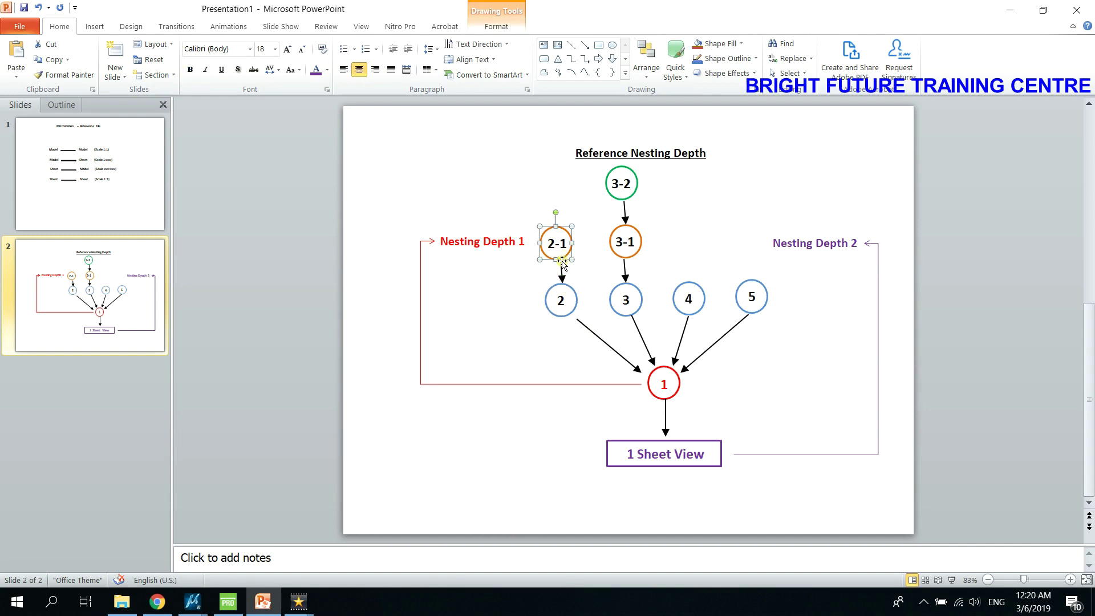
left_click(575, 304)
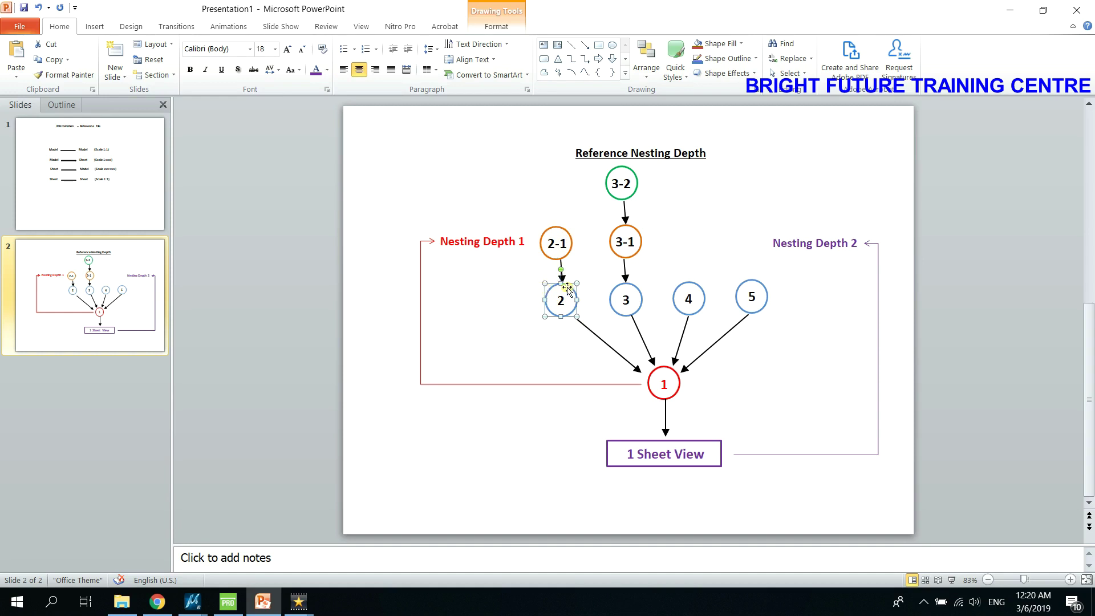
- Compare the Nesting Depth 1 path to file 1 with the path to 1 Sheet View, and return to MicroStation
left_click(523, 241)
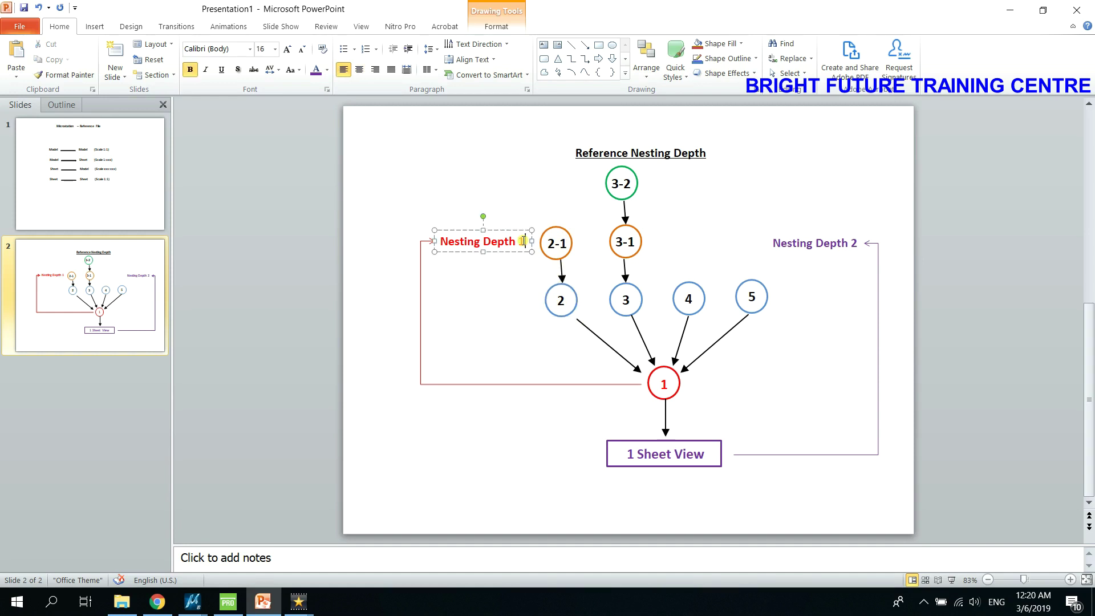
left_click(522, 262)
left_click(639, 440)
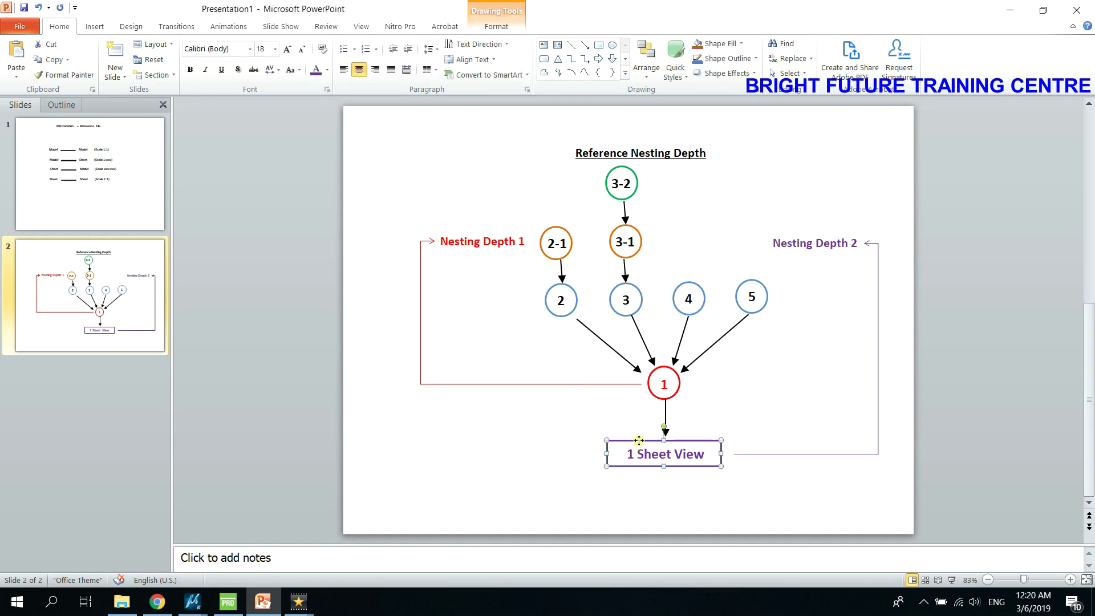
left_click(542, 251)
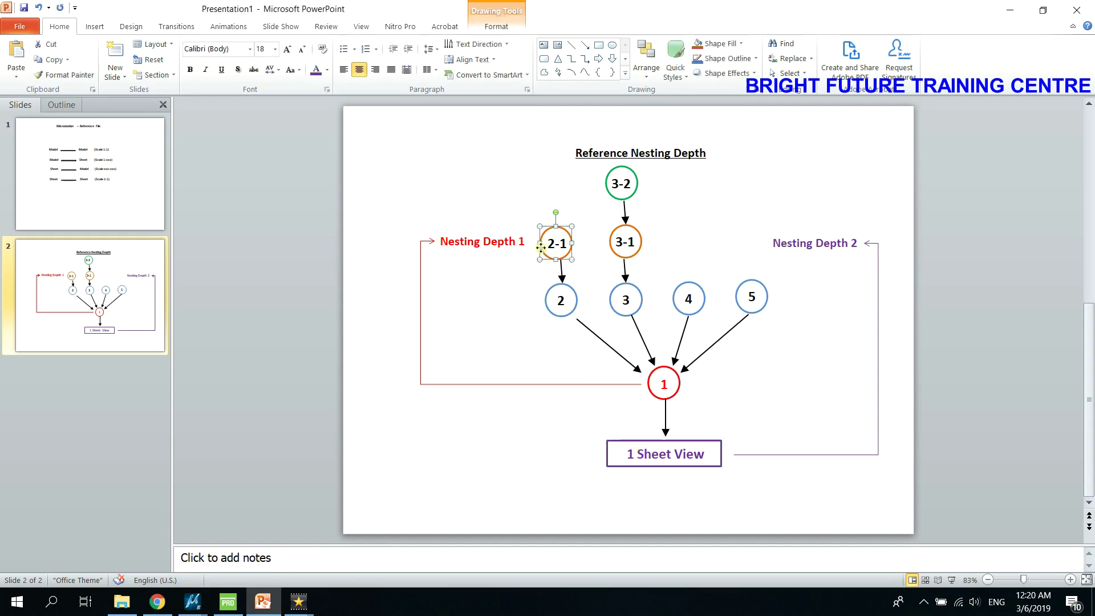
left_click(660, 374)
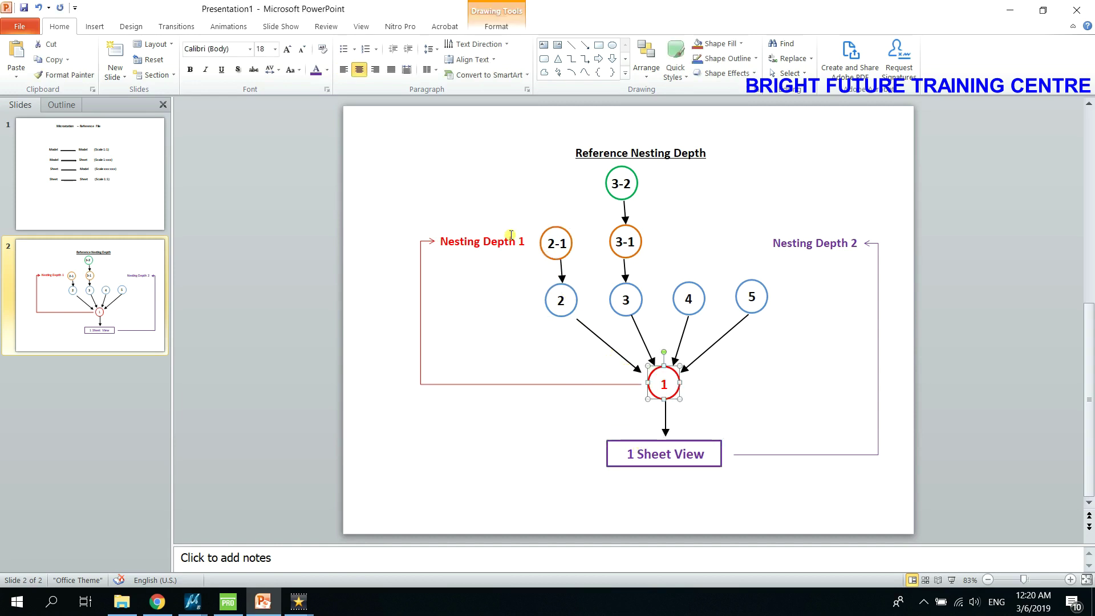
left_click(612, 438)
left_click(610, 442)
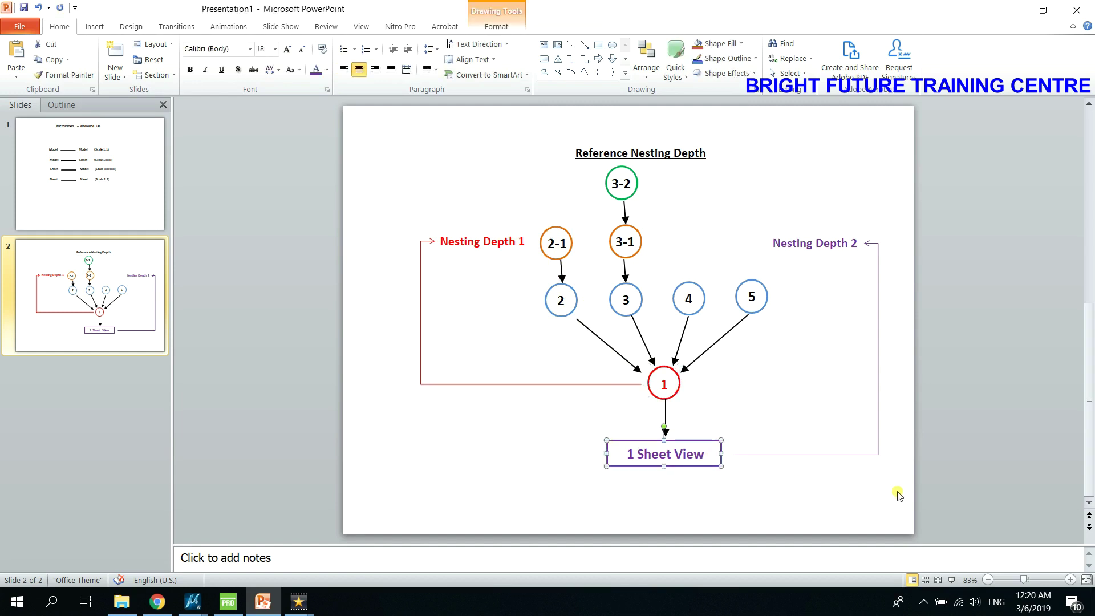
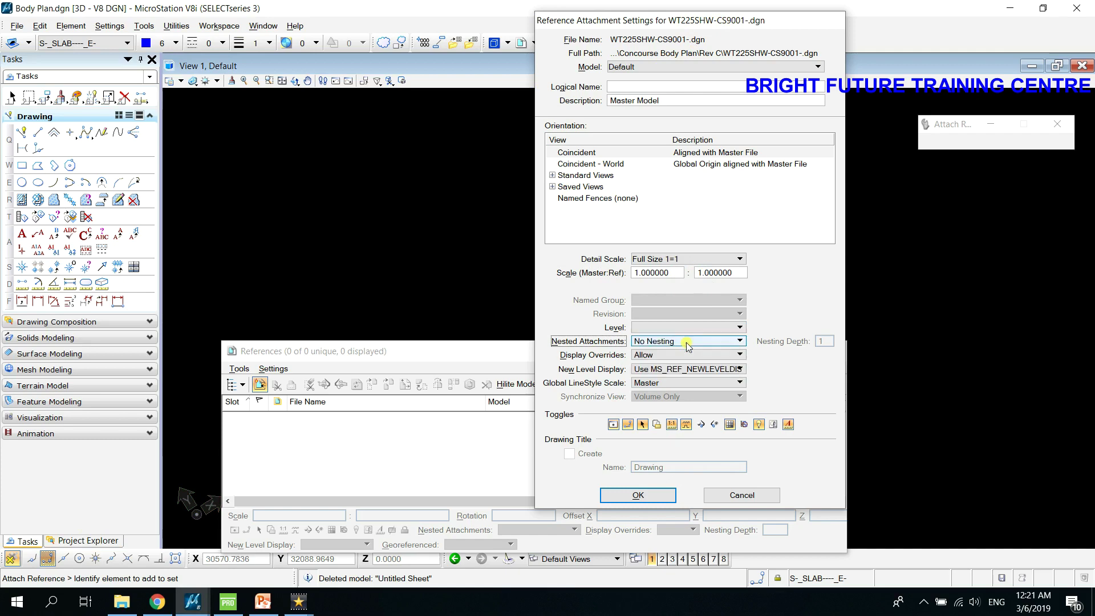
- Confirm the attachment of WT225SHW-CS9001-.dgn to Body Plan.dgn and select it in the references list
left_click(667, 494)
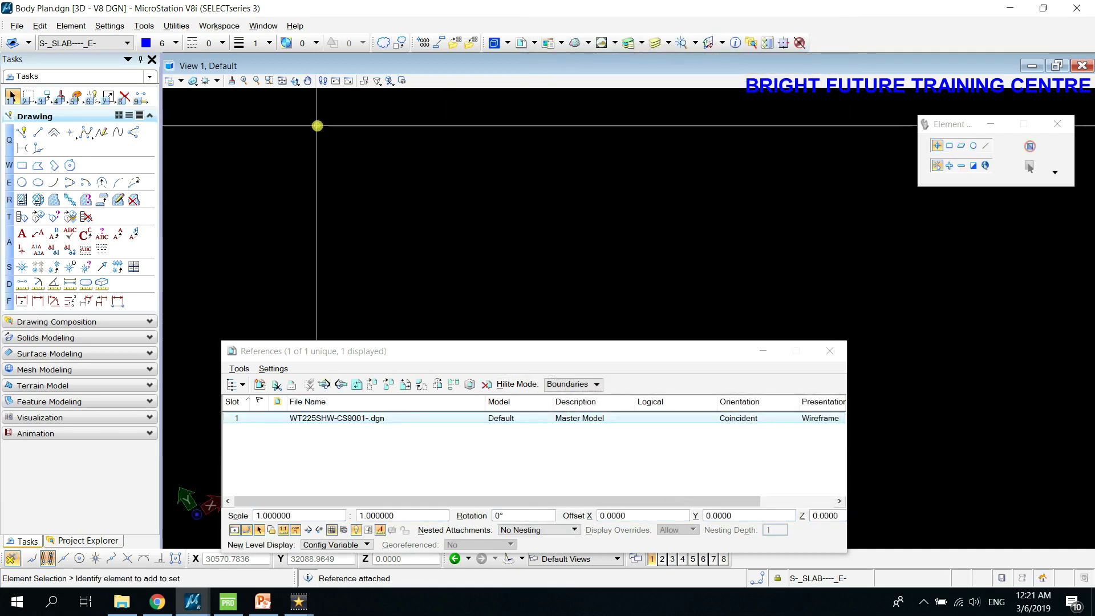
scroll(330, 200, "up", 8)
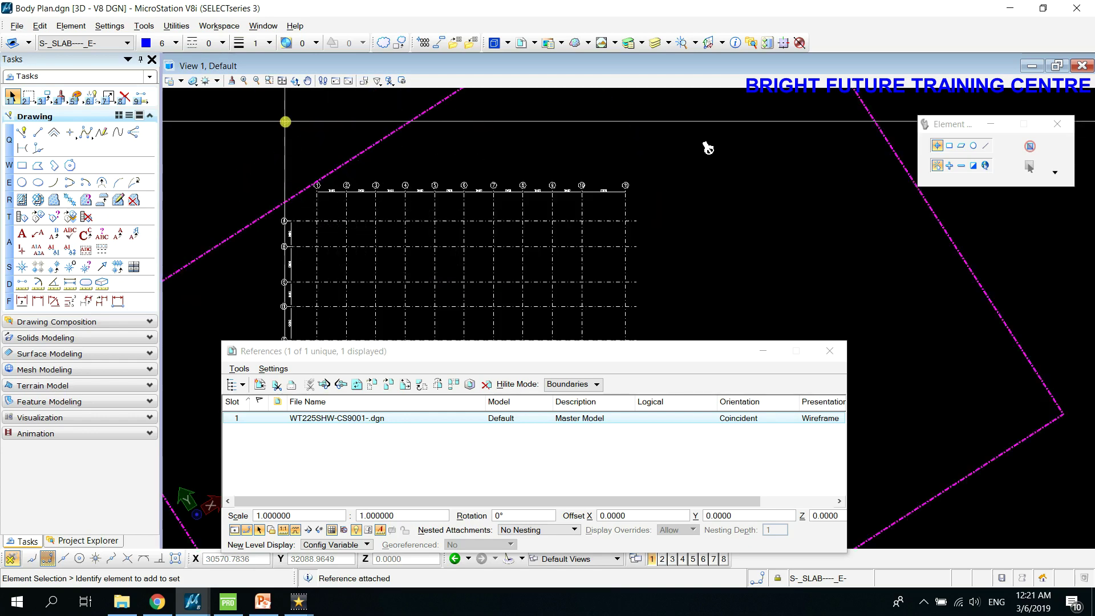
left_click(416, 456)
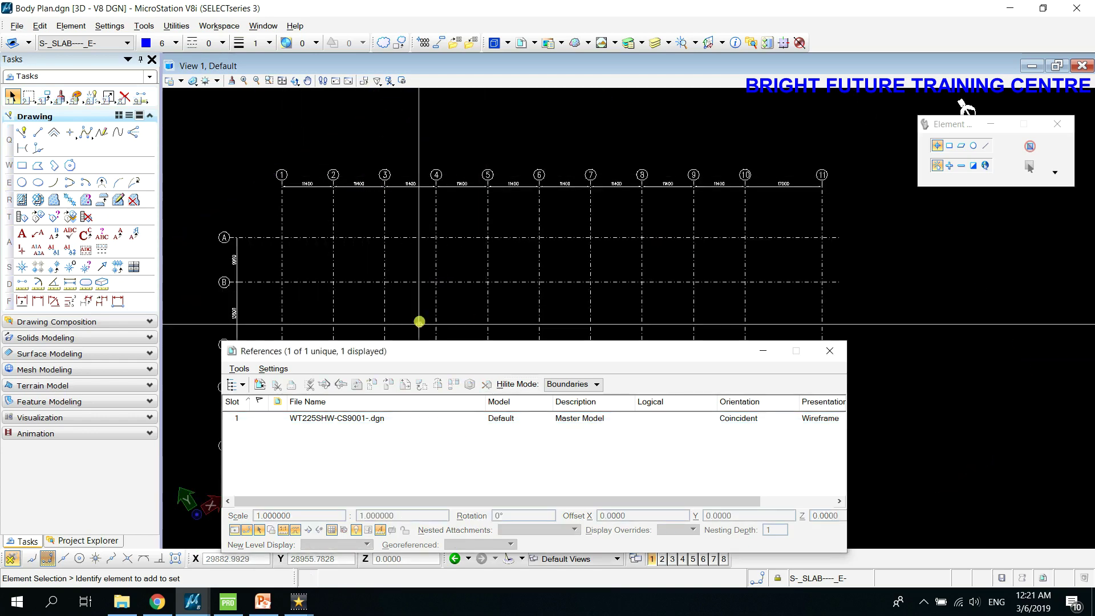
left_click(412, 420)
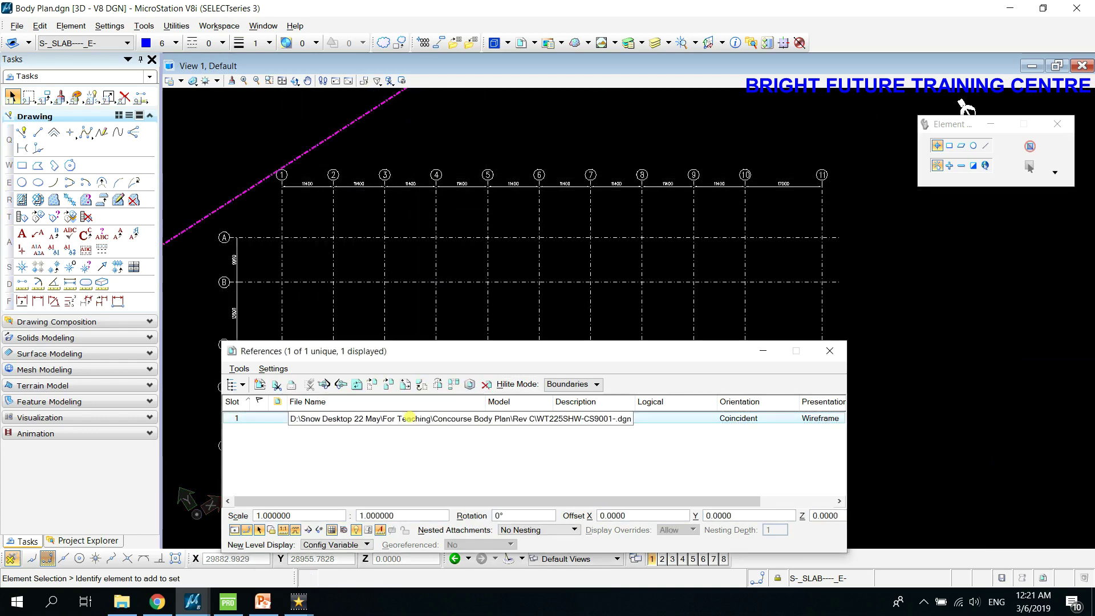
left_click(121, 602)
left_click(1077, 8)
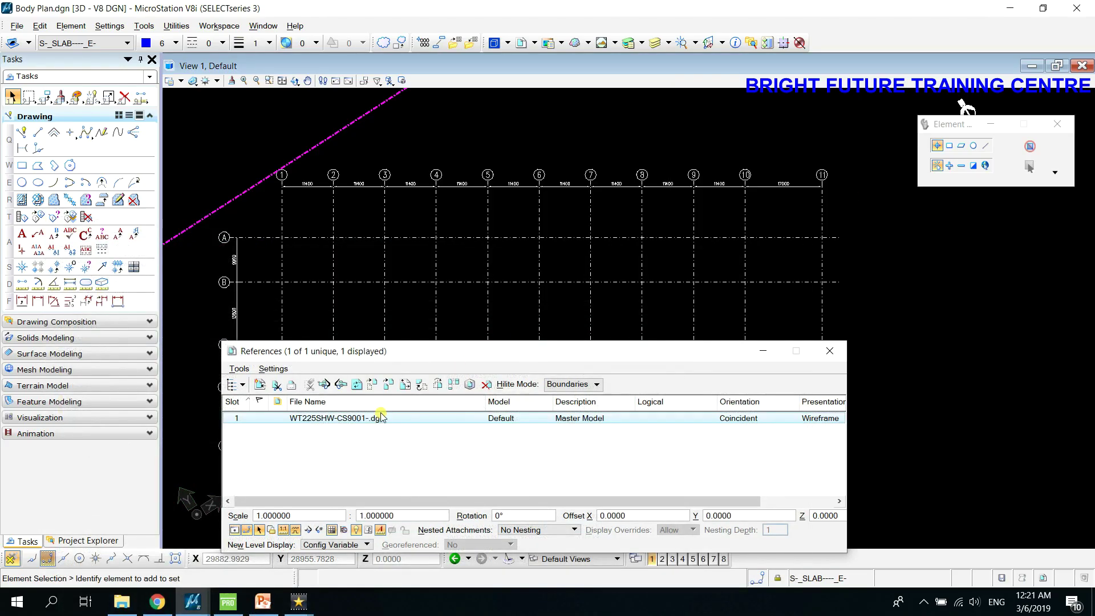
right_click(378, 419)
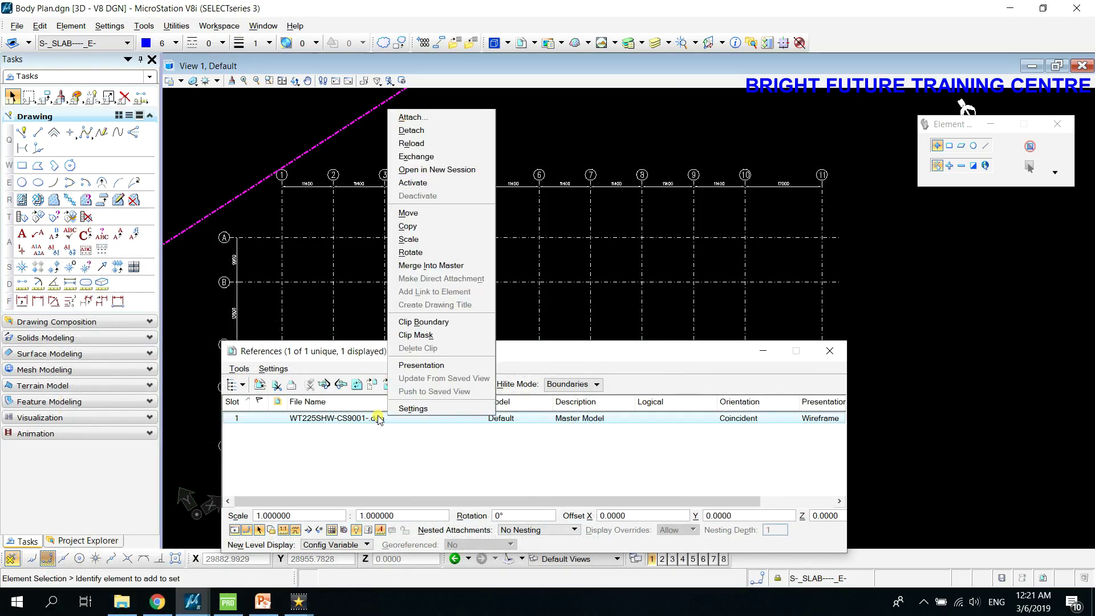
left_click(448, 170)
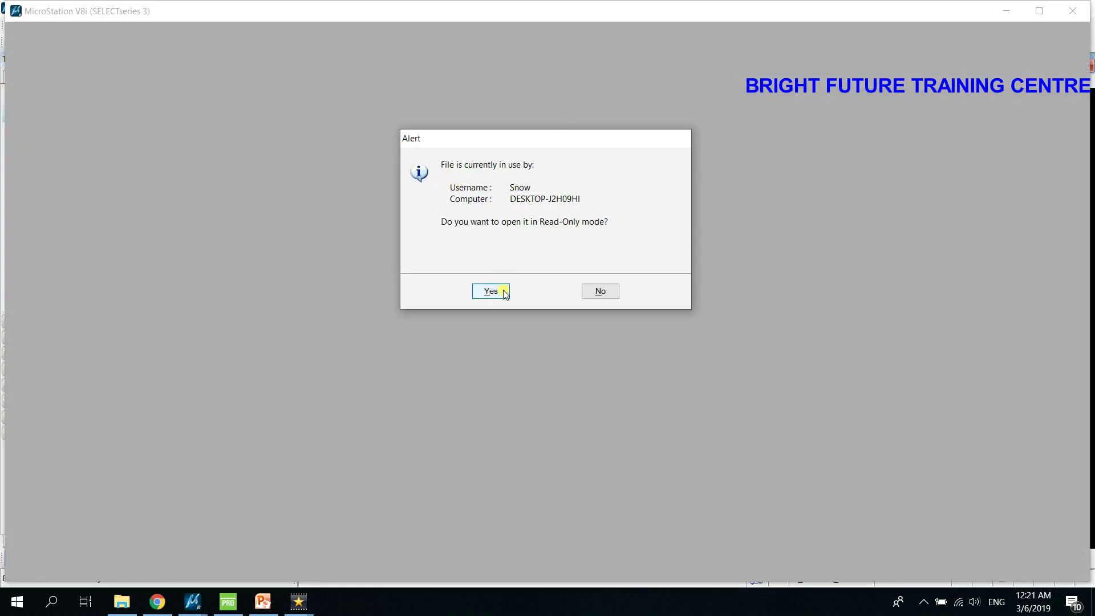
left_click(597, 292)
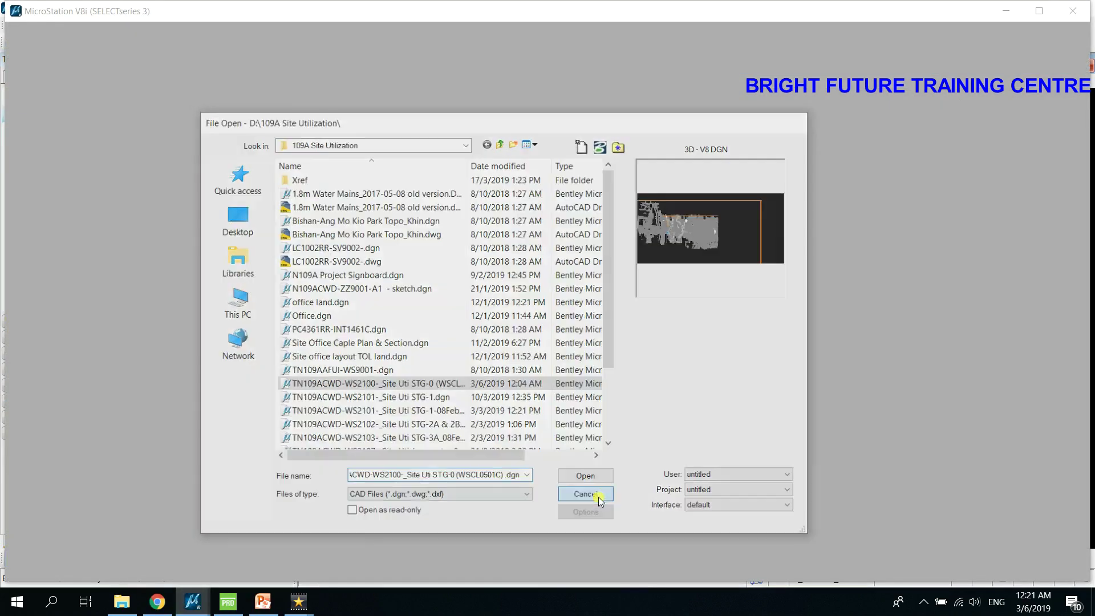
left_click(598, 498)
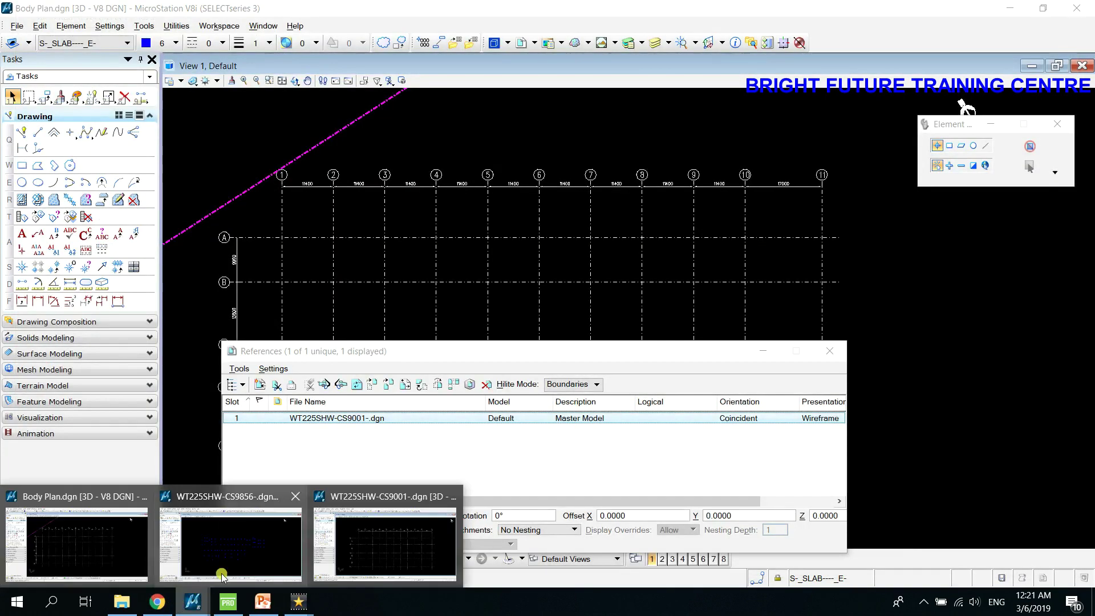
- Switch to the open WT225SHW-CS9001-.dgn session and start attaching MT225SHW-DW8504D.dgn from the Rev C folder as a reference
mouse_move(193, 602)
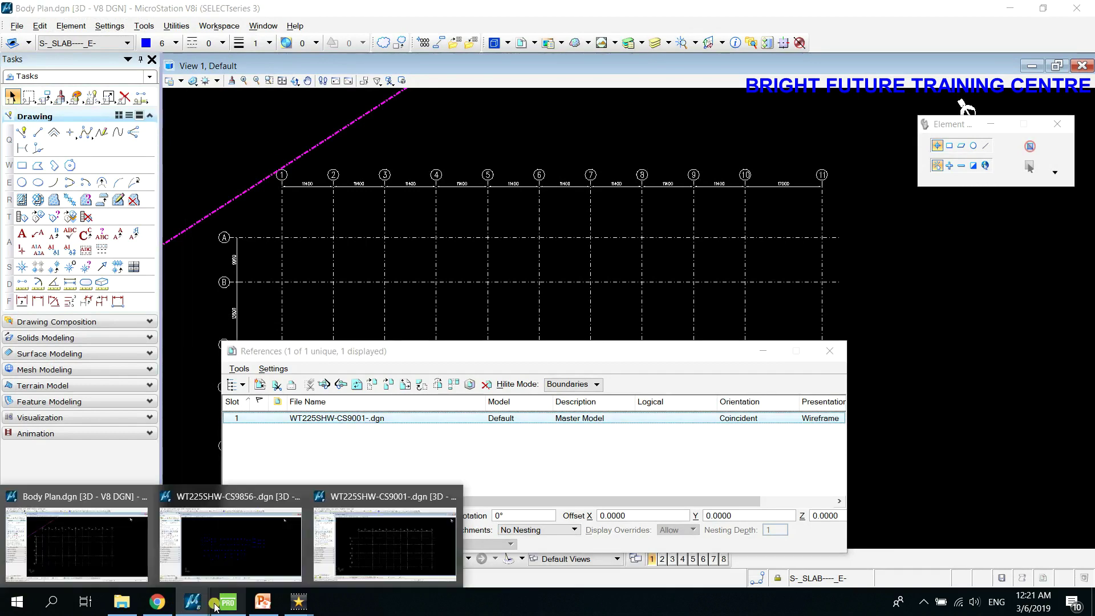
left_click(392, 543)
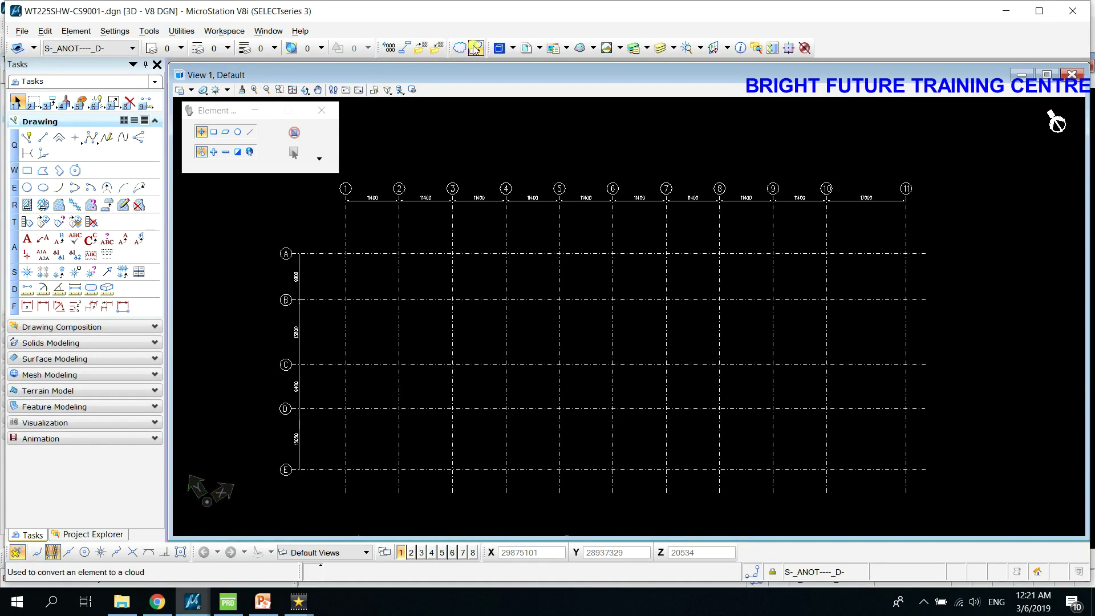
left_click(526, 49)
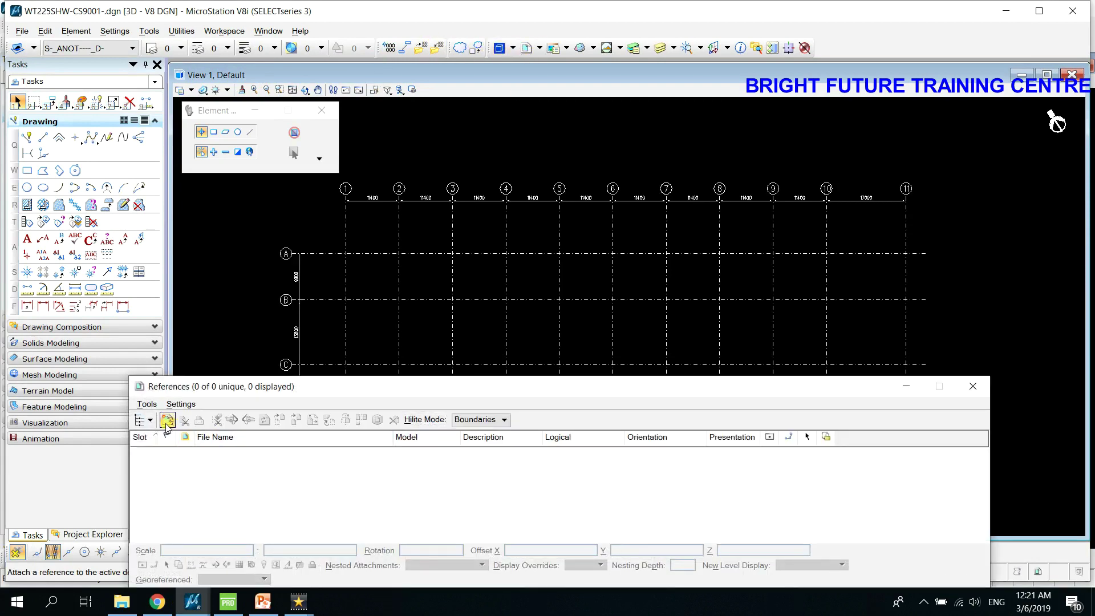
left_click(168, 420)
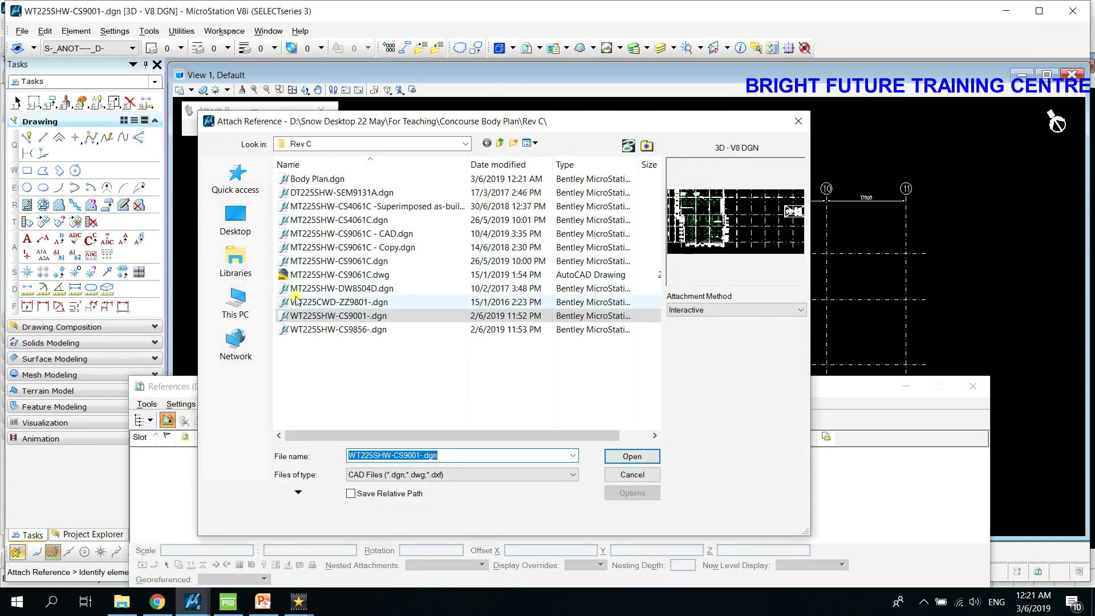
left_click(434, 288)
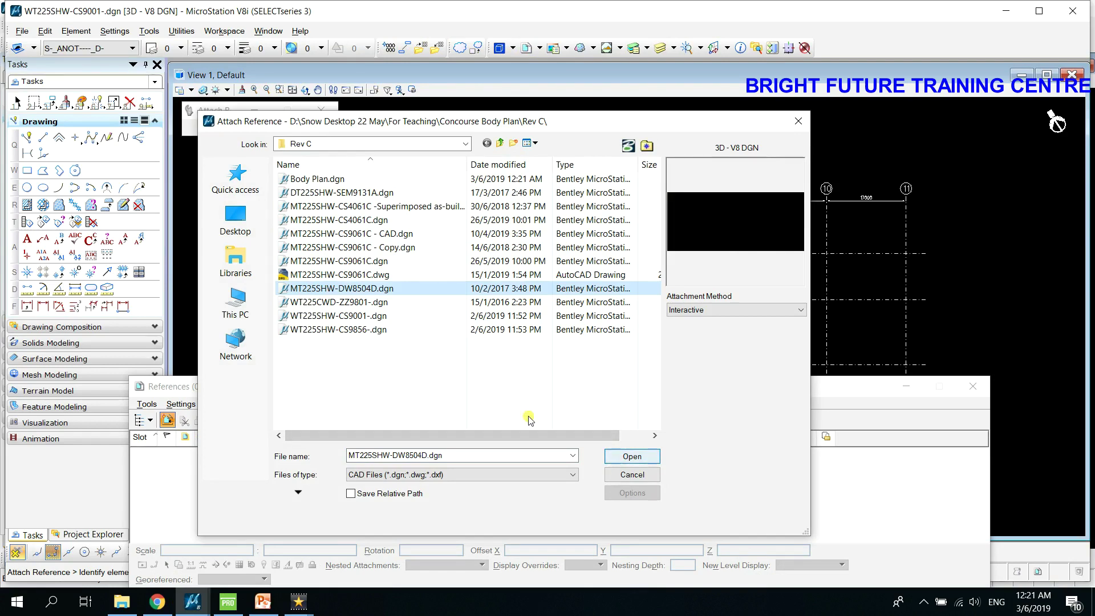
left_click(617, 459)
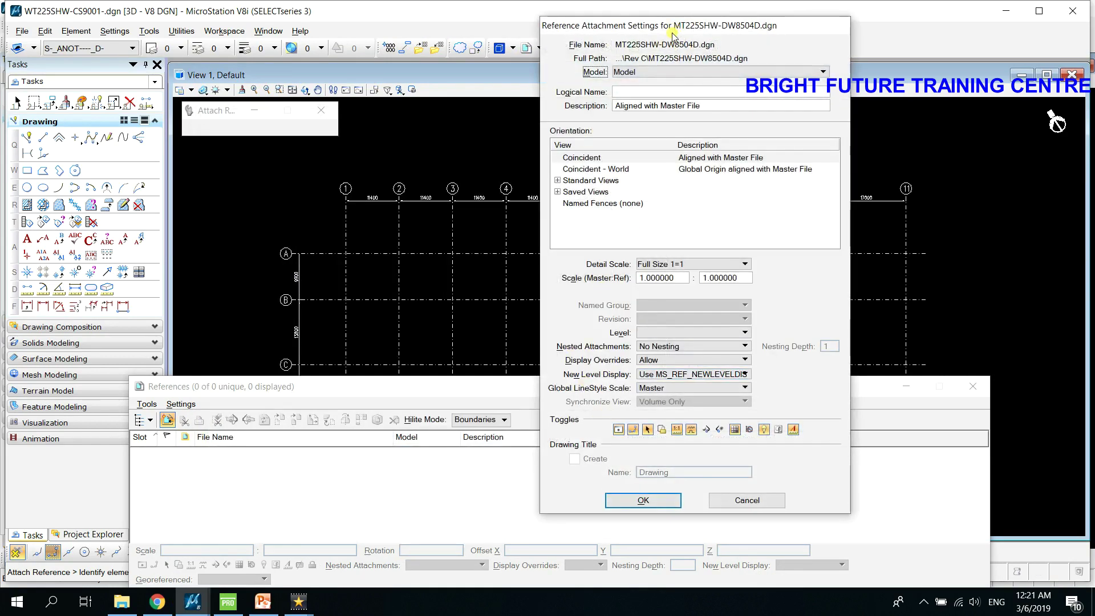
- Attach MT225SHW-DW8504D.dgn using its Model model, Full Size 1=1 scale and No Nesting
left_click(654, 69)
left_click(650, 97)
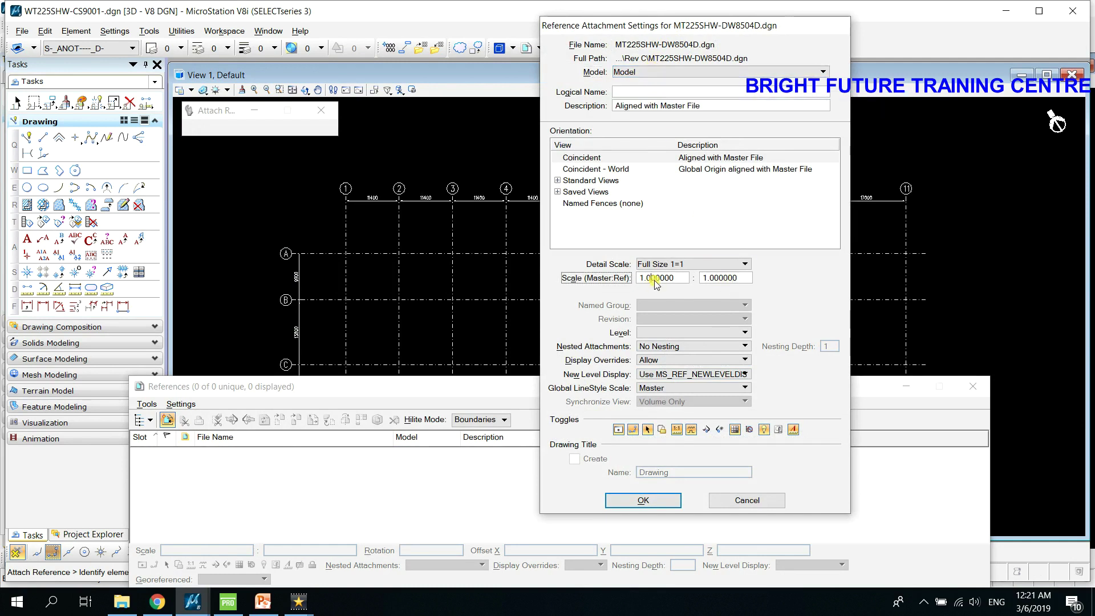
left_click(665, 347)
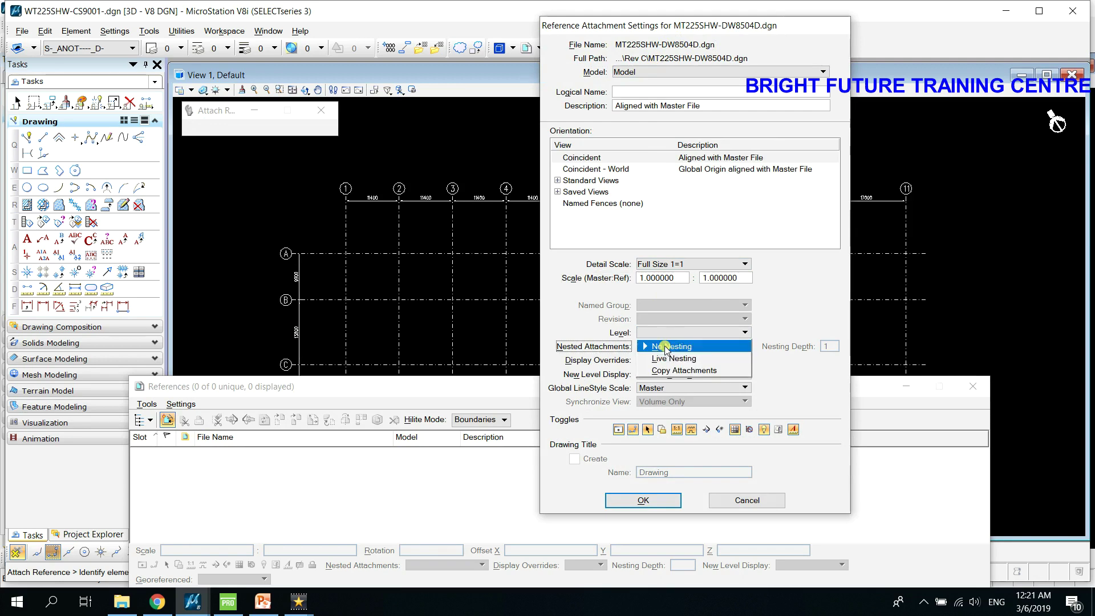
left_click(666, 346)
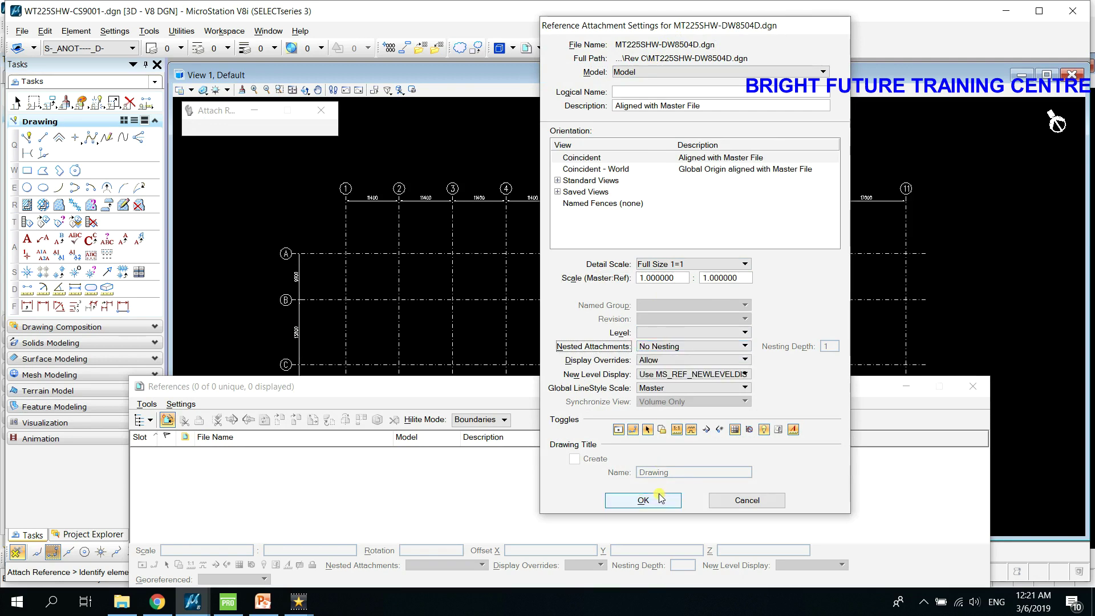
left_click(660, 500)
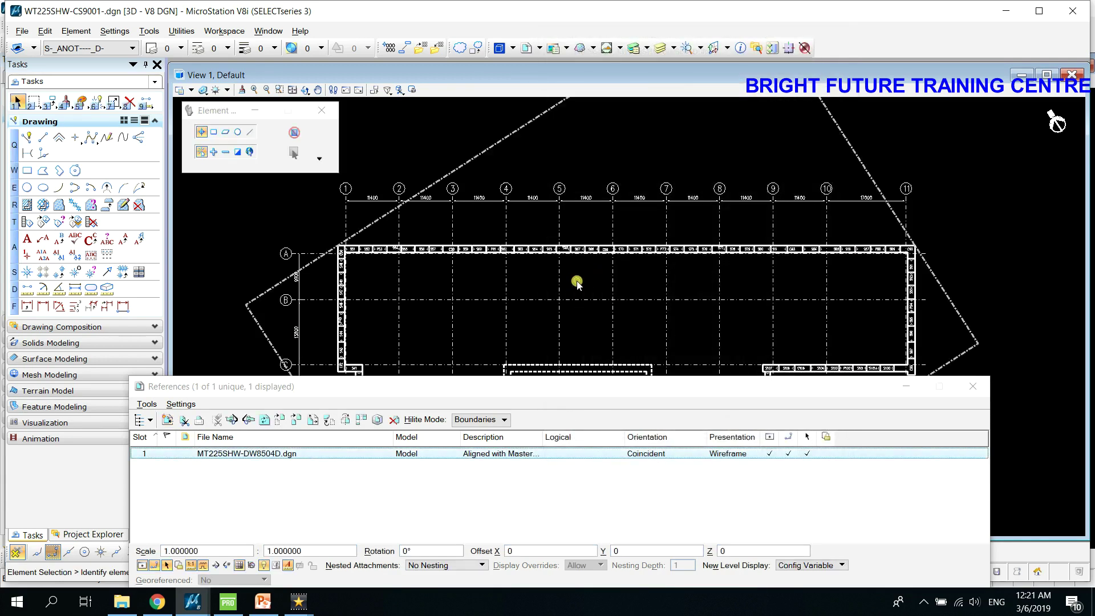
- Close the references list and save WT225SHW-CS9001-.dgn together with its settings
left_click(973, 386)
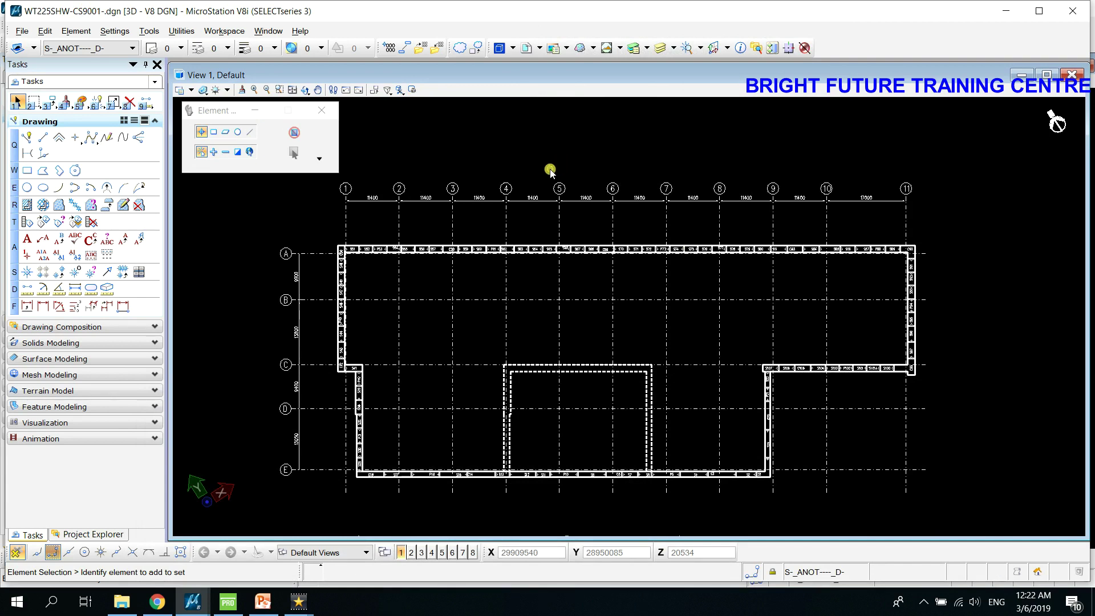
key("ctrl+s")
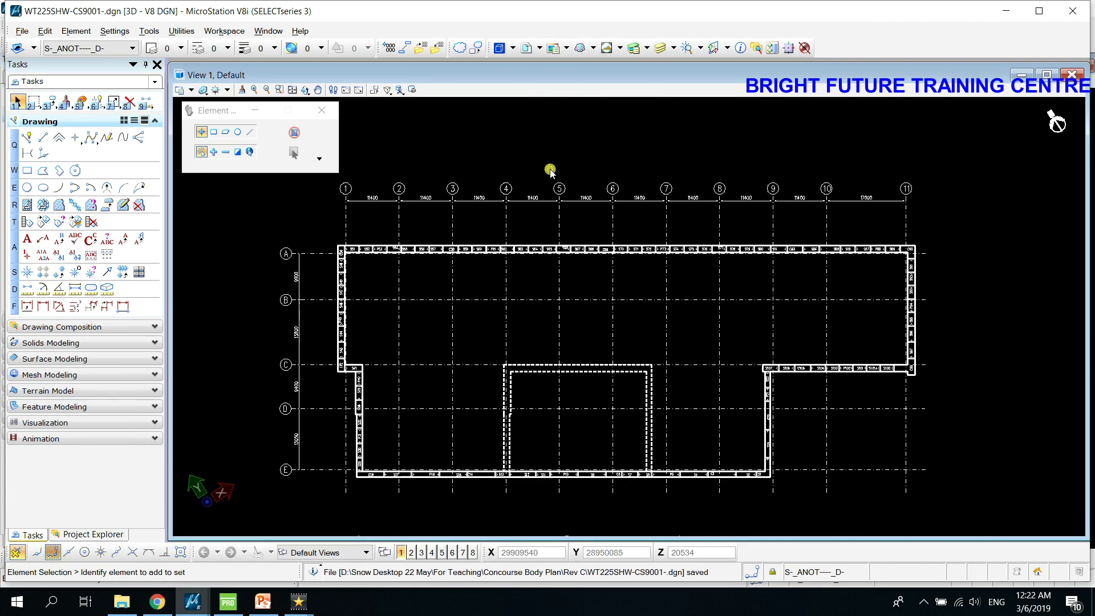
key("ctrl+f")
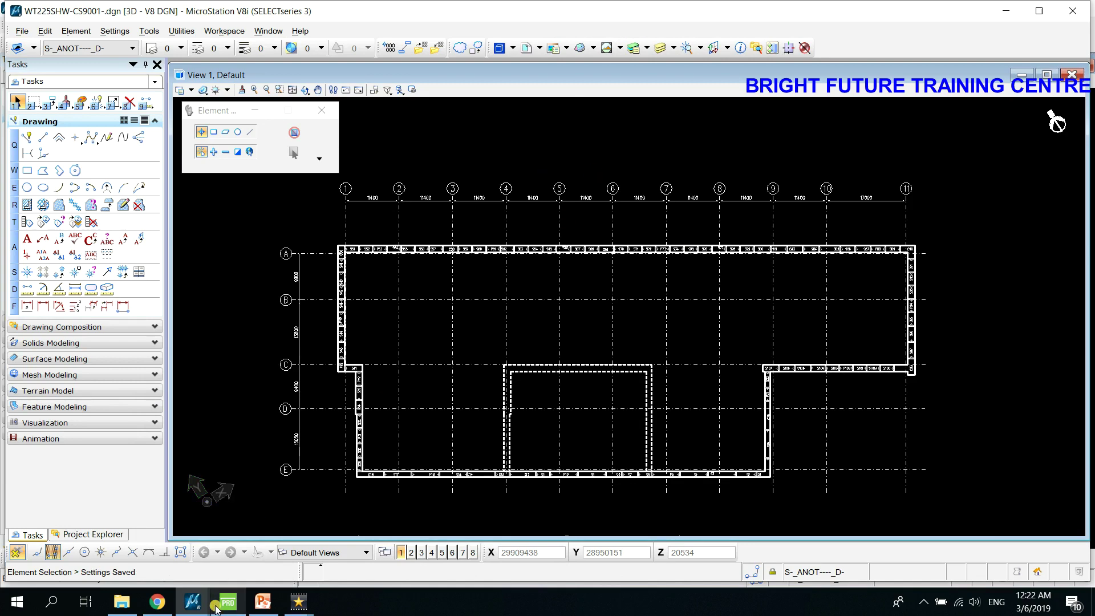
- Switch to the Body Plan.dgn session, check the change status and path of WT225SHW-CS9001-.dgn, and move the references list off the grid
mouse_move(192, 602)
left_click(22, 533)
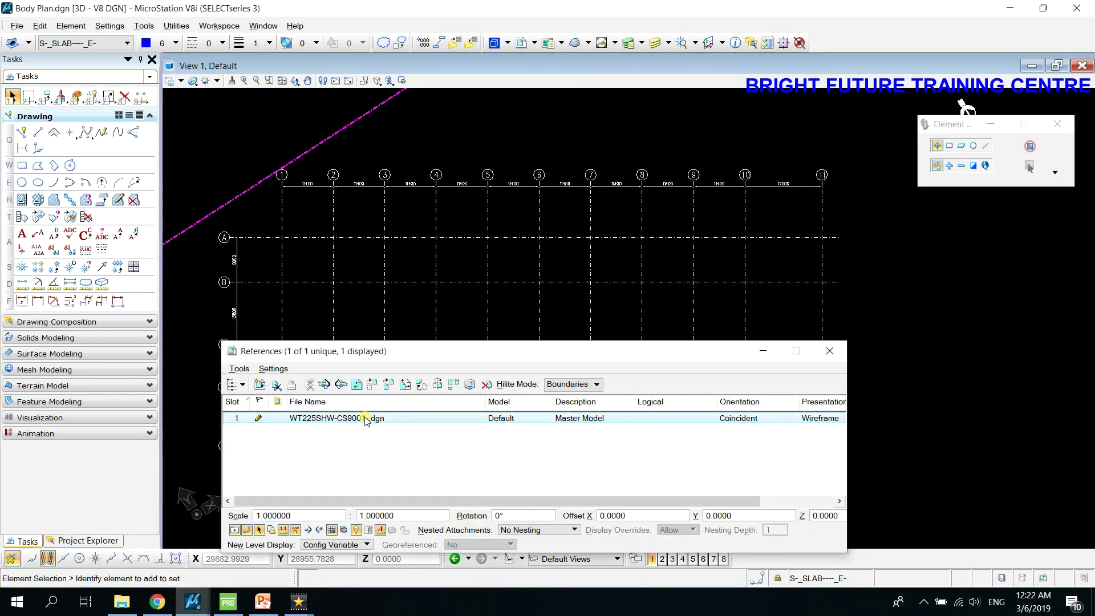
mouse_move(258, 425)
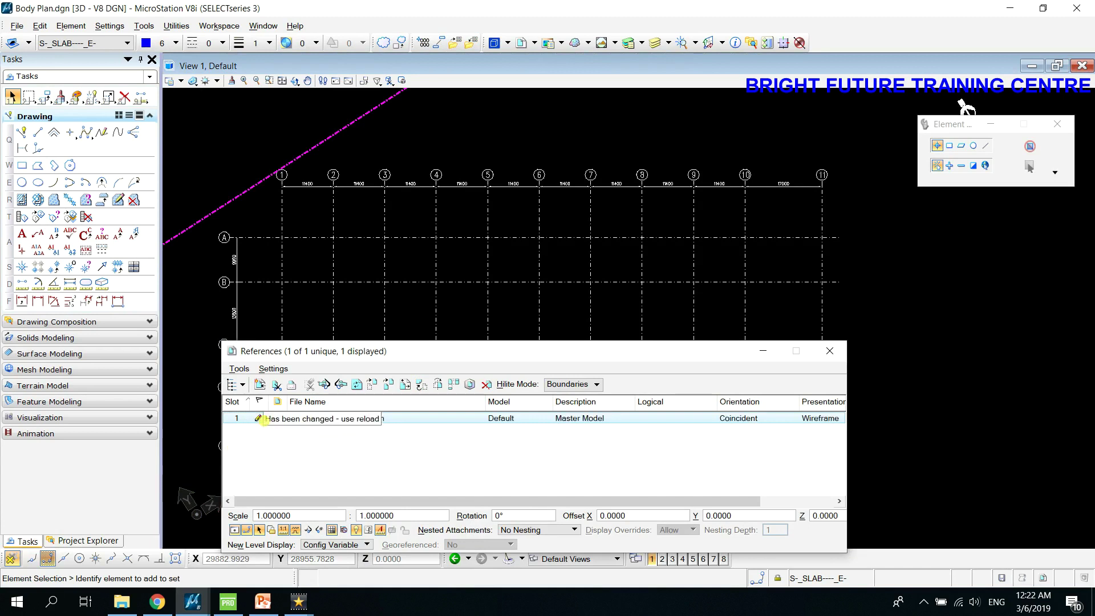
left_click(346, 420)
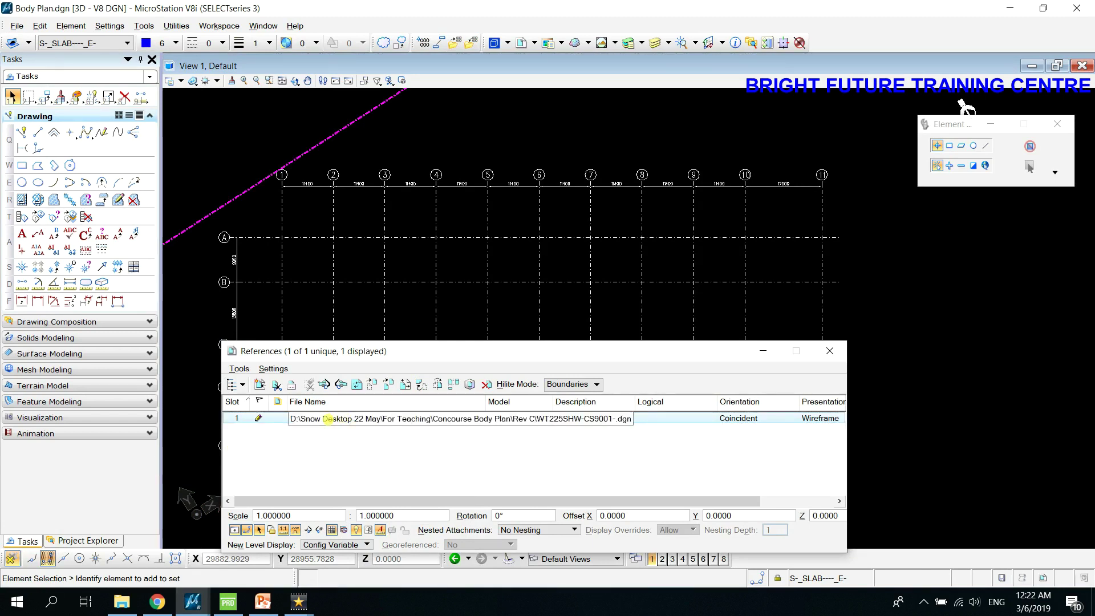
left_click_drag(521, 351, 629, 317)
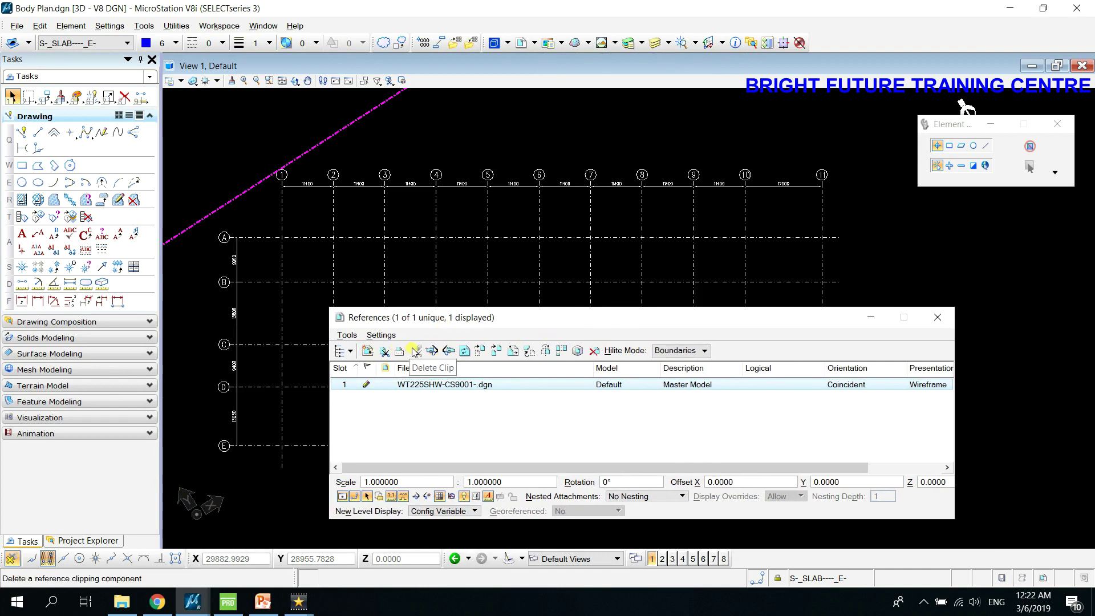
- Compare the Hilite, Both and None hilite modes on the WT225SHW-CS9001-.dgn reference, leaving the mode set to Both
left_click(480, 351)
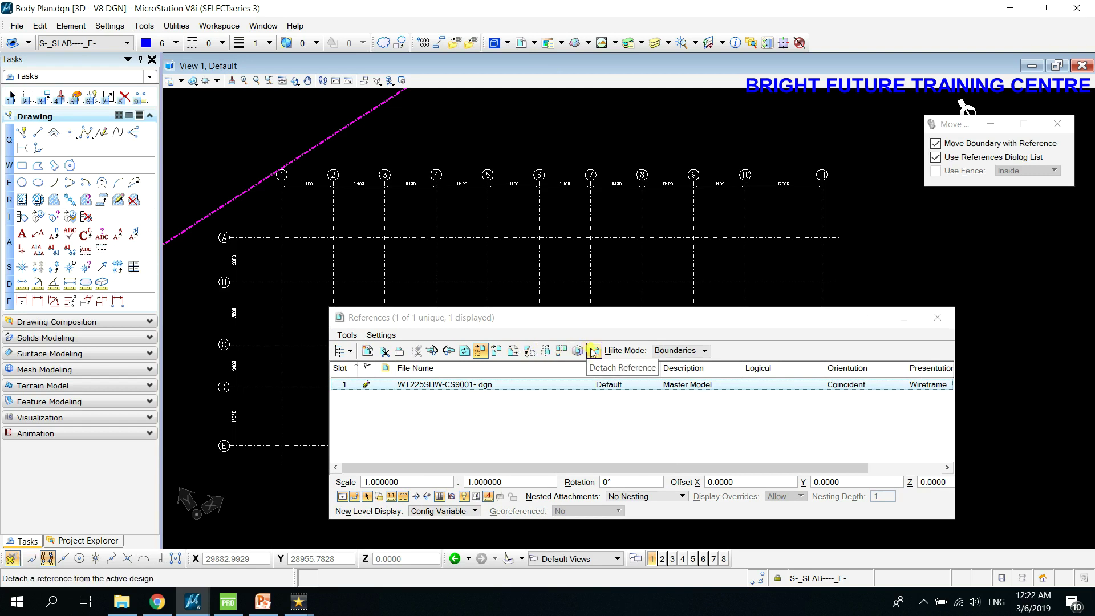
scroll(383, 213, "down", 2)
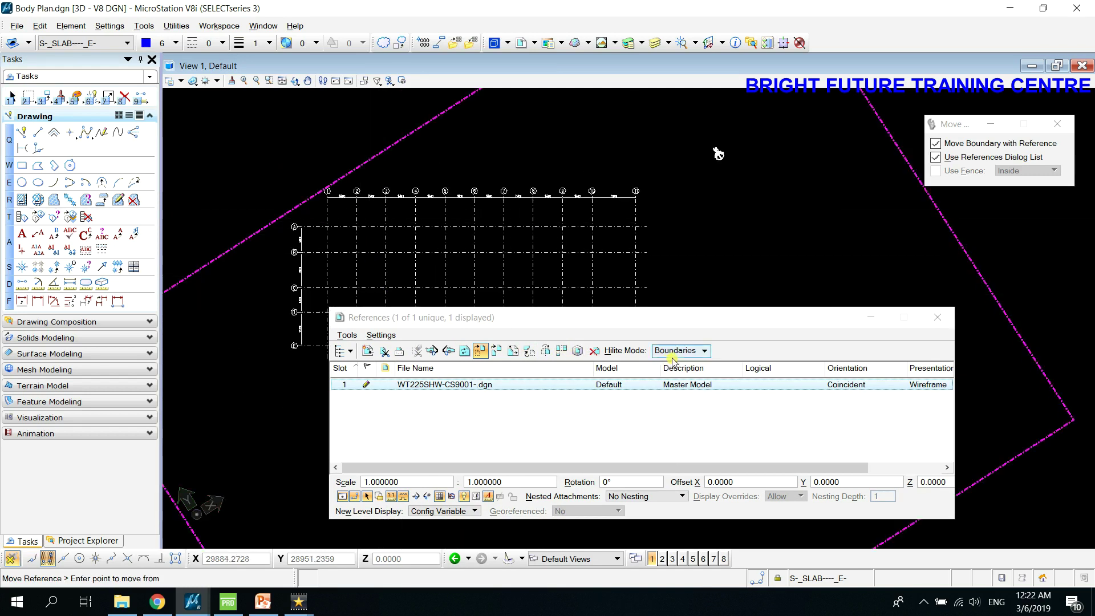
scroll(225, 242, "down", 2)
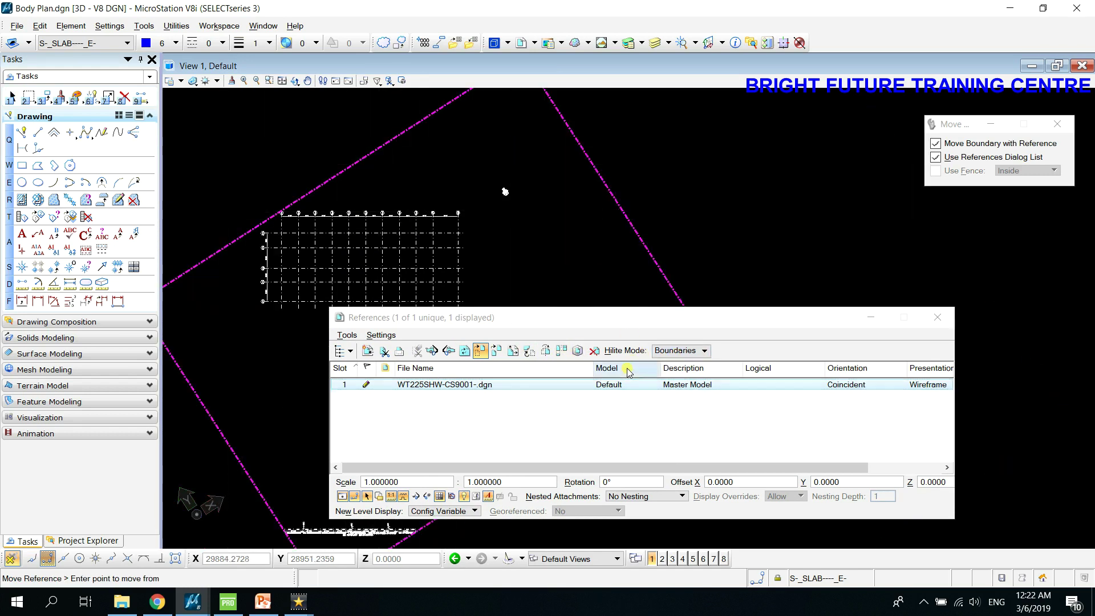
left_click(679, 351)
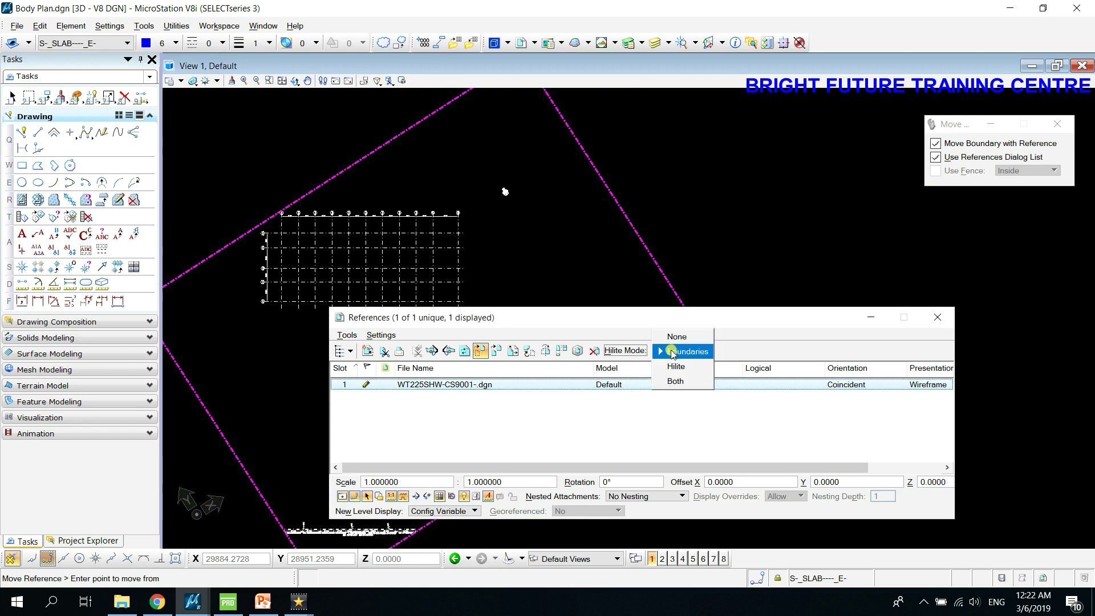
left_click(676, 366)
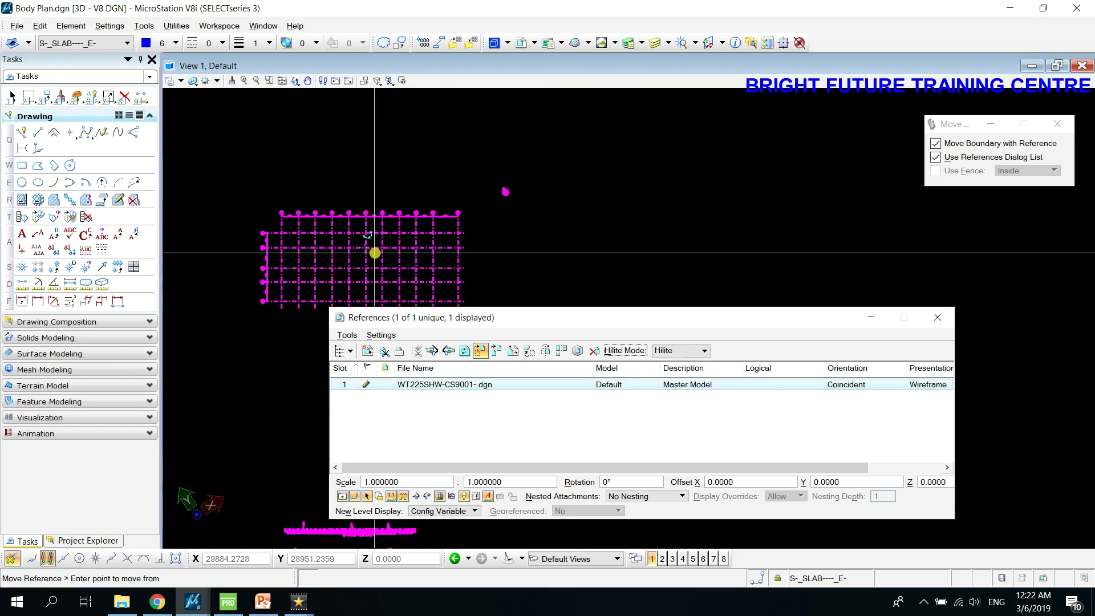
left_click(685, 351)
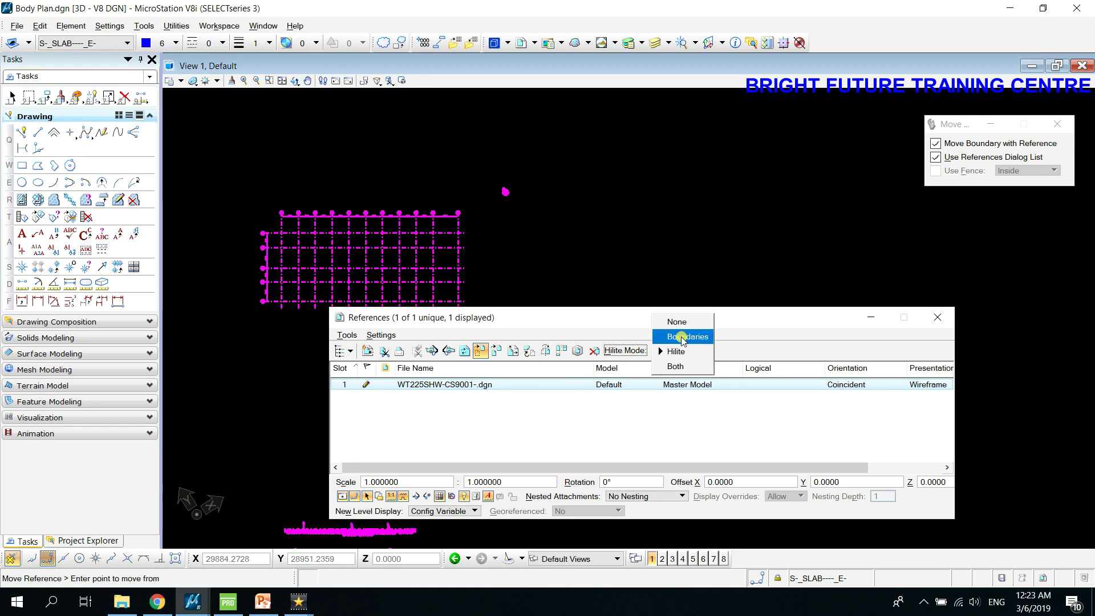
left_click(668, 367)
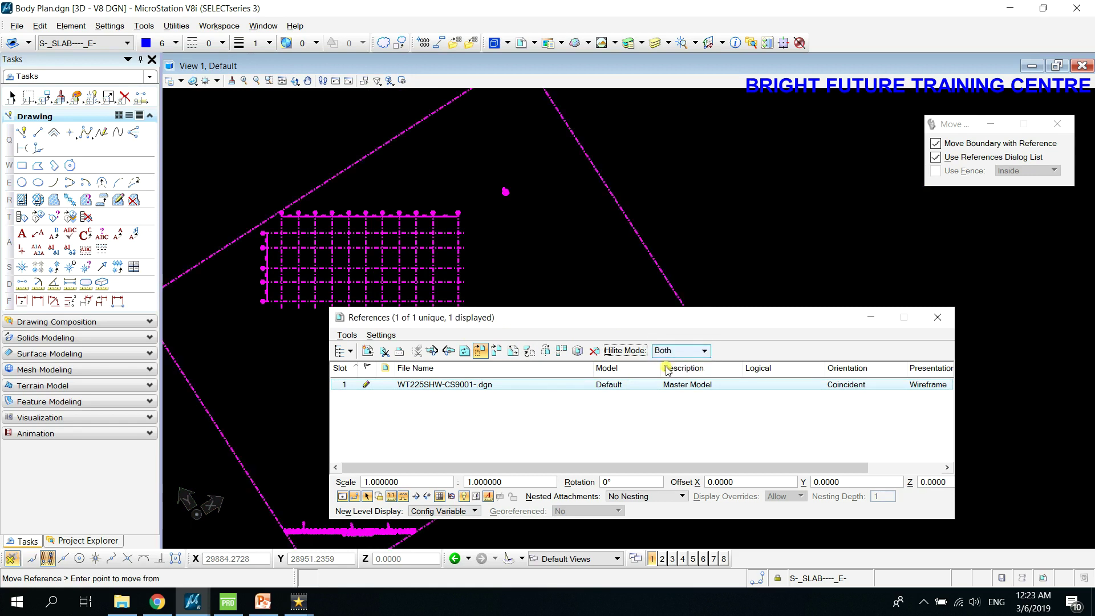
left_click(682, 351)
left_click(678, 322)
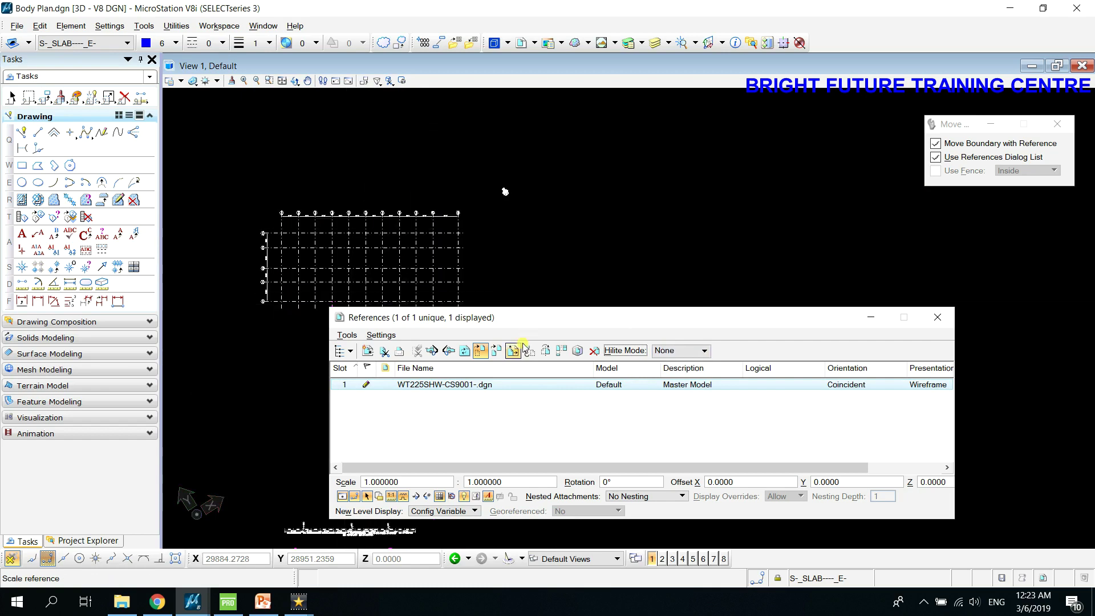
left_click(488, 354)
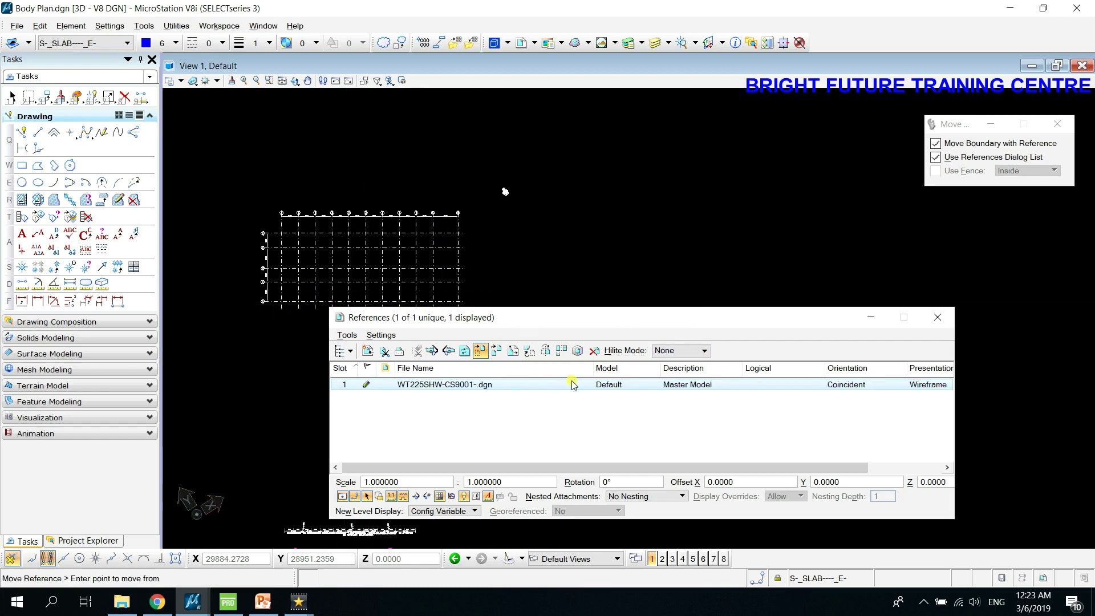
left_click(687, 351)
left_click(673, 379)
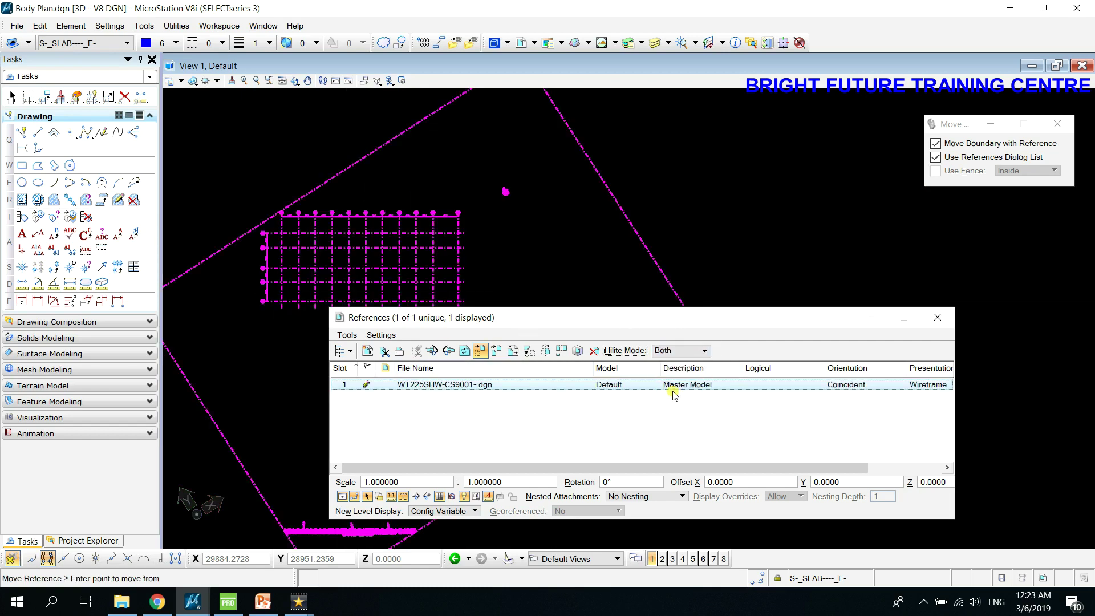
- Compare the reference in Body Plan.dgn with the open WT225SHW-CS9001-.dgn session and return to Body Plan.dgn
left_click(299, 260)
left_click(460, 243)
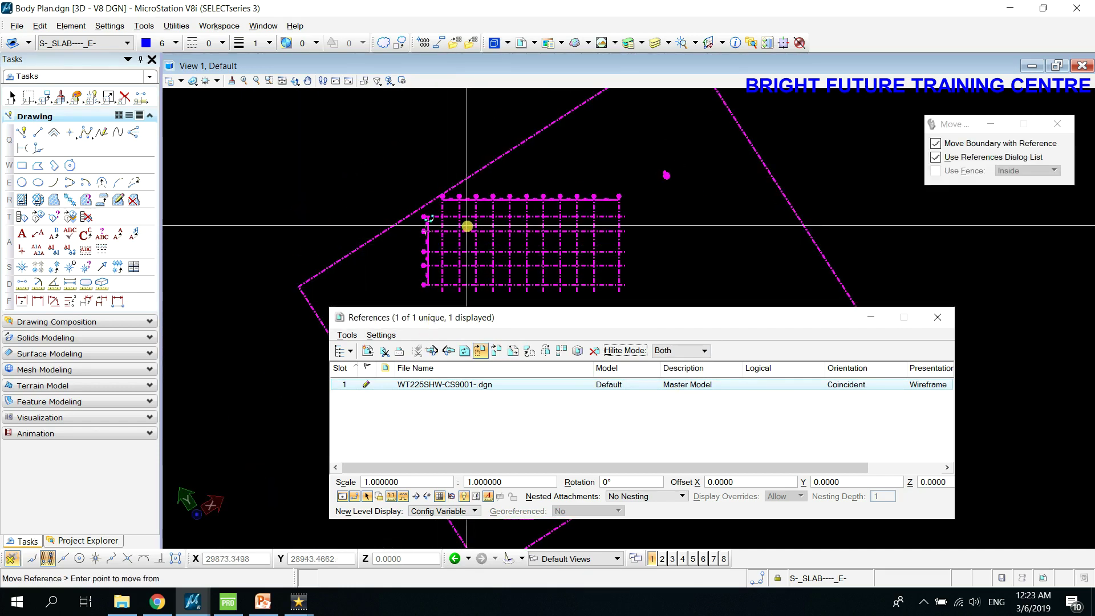
scroll(463, 226, "up", 2)
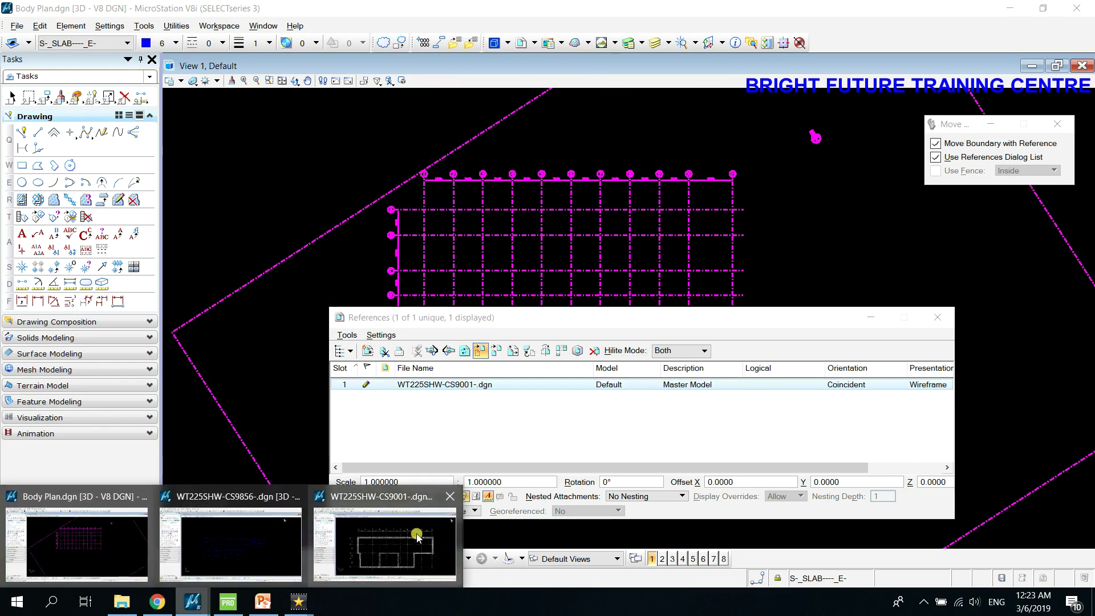
left_click(417, 519)
mouse_move(192, 602)
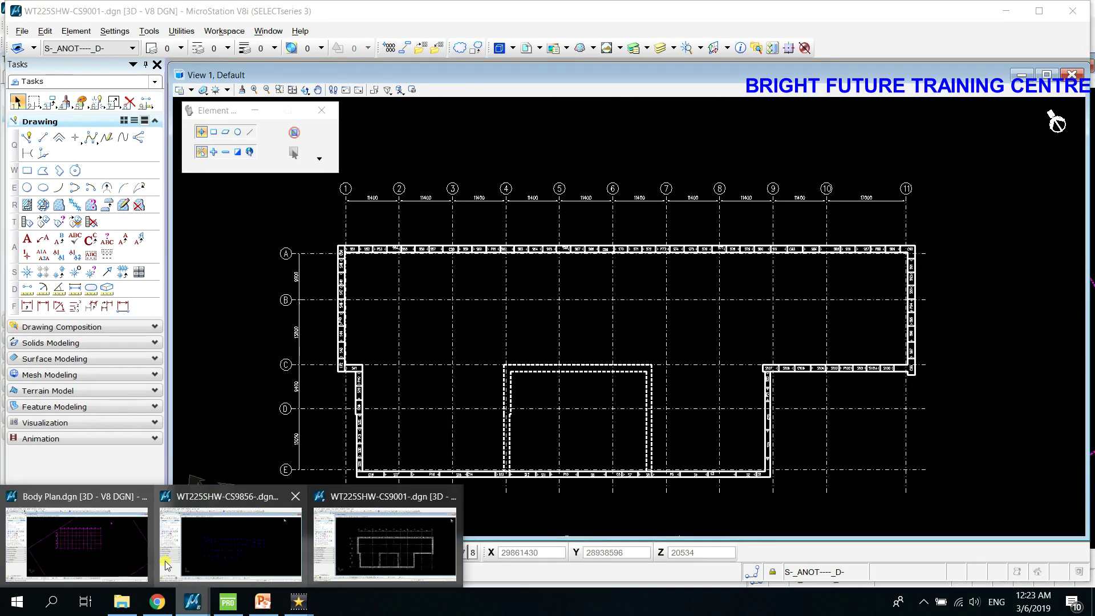
left_click(119, 542)
- Review the Nested Attachments option in the attachment settings of WT225SHW-CS9001-.dgn, then accept the settings
double_click(431, 385)
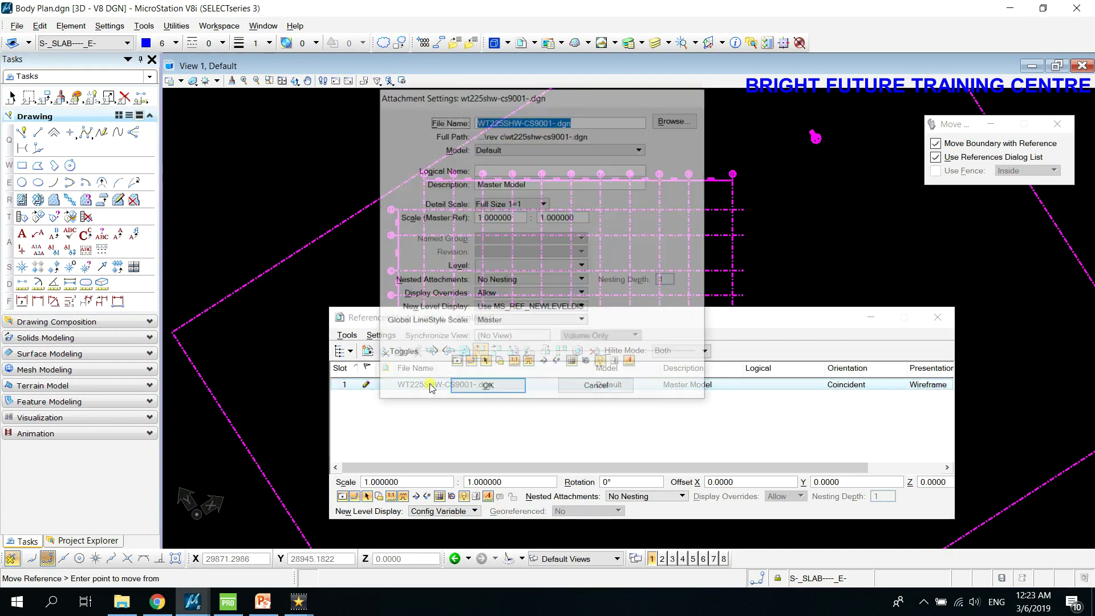
left_click(469, 388)
double_click(469, 386)
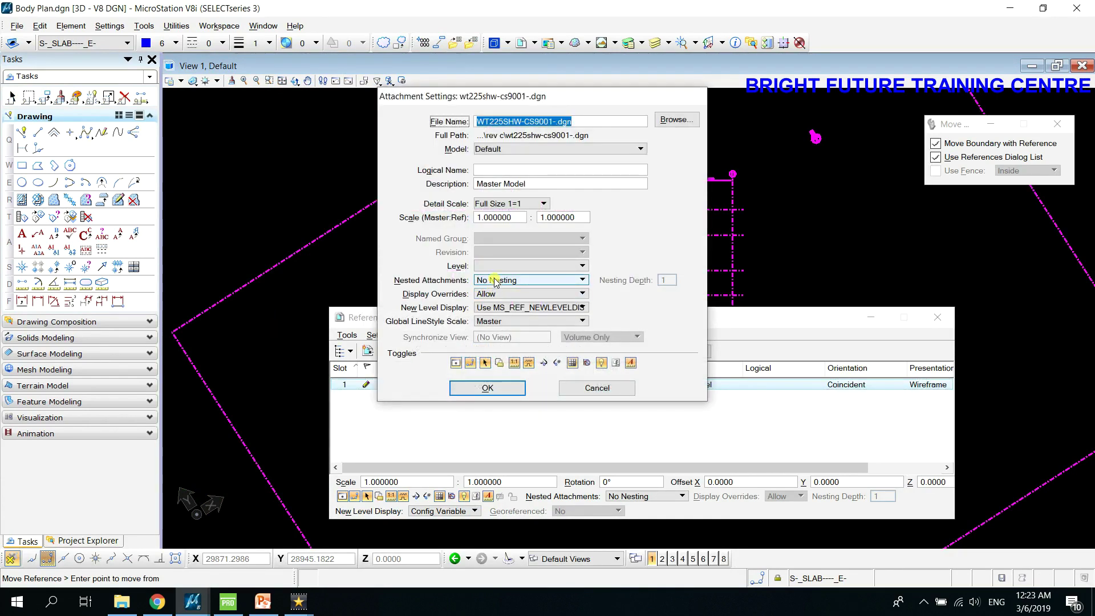
left_click(487, 387)
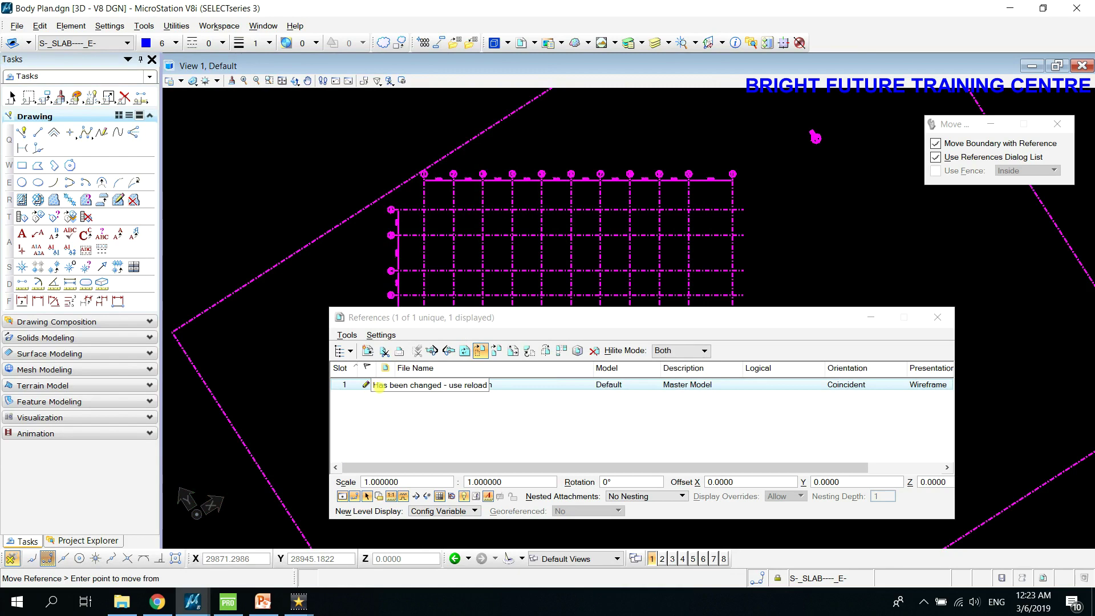
- Reload the changed WT225SHW-CS9001-.dgn reference in Body Plan.dgn
right_click(378, 391)
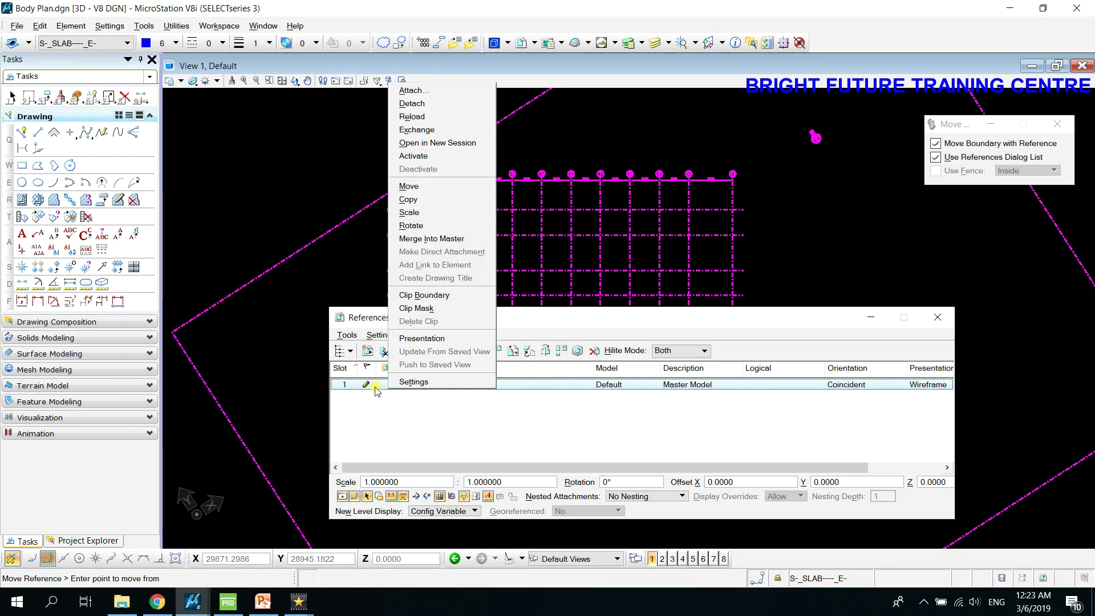
right_click(374, 387)
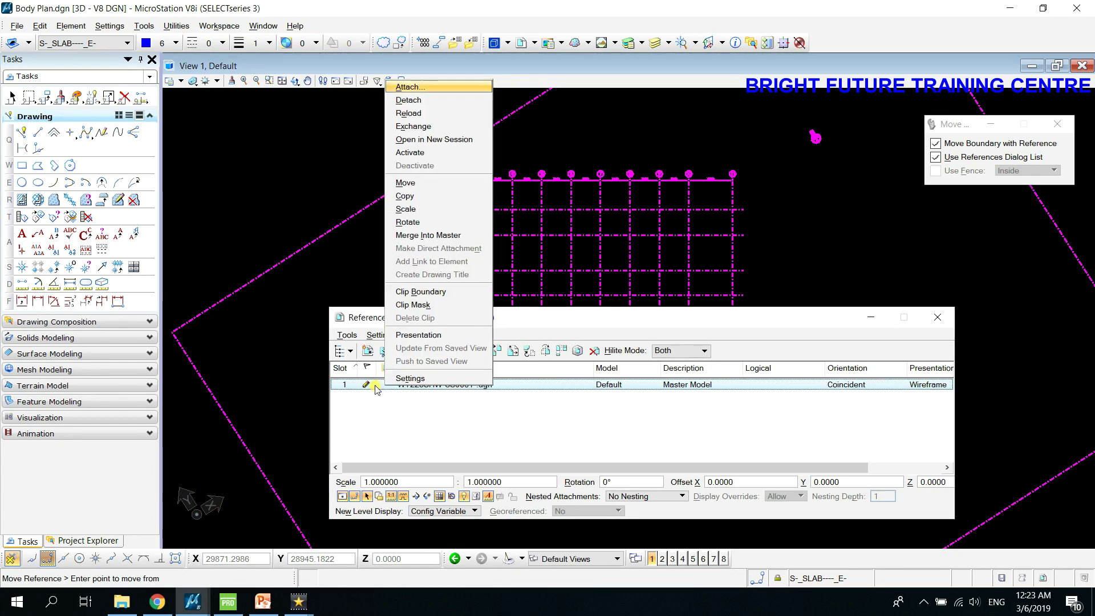
left_click(428, 113)
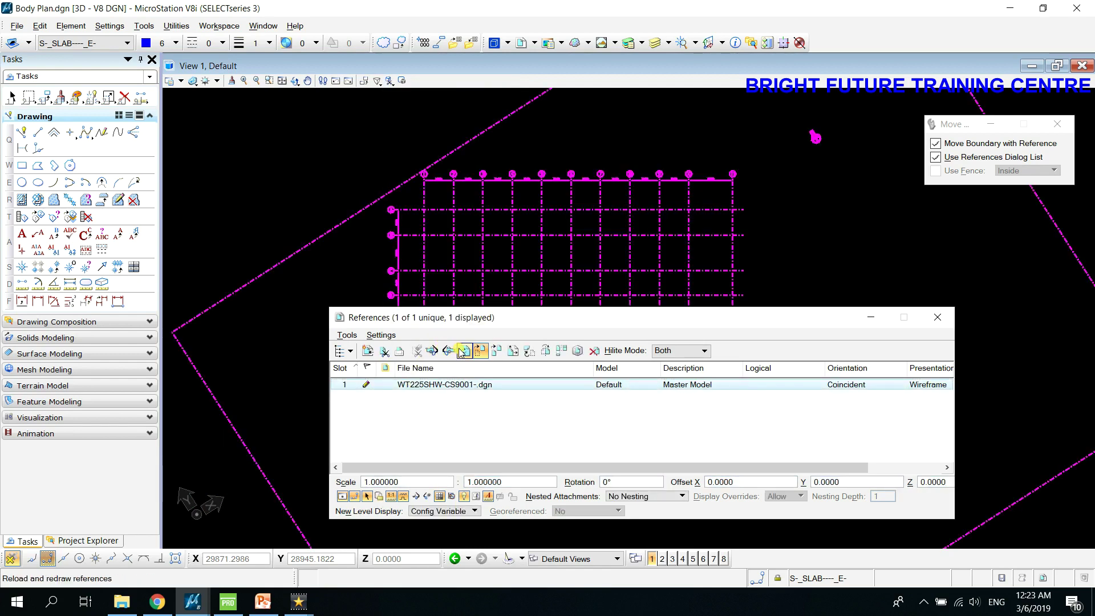
left_click(435, 351)
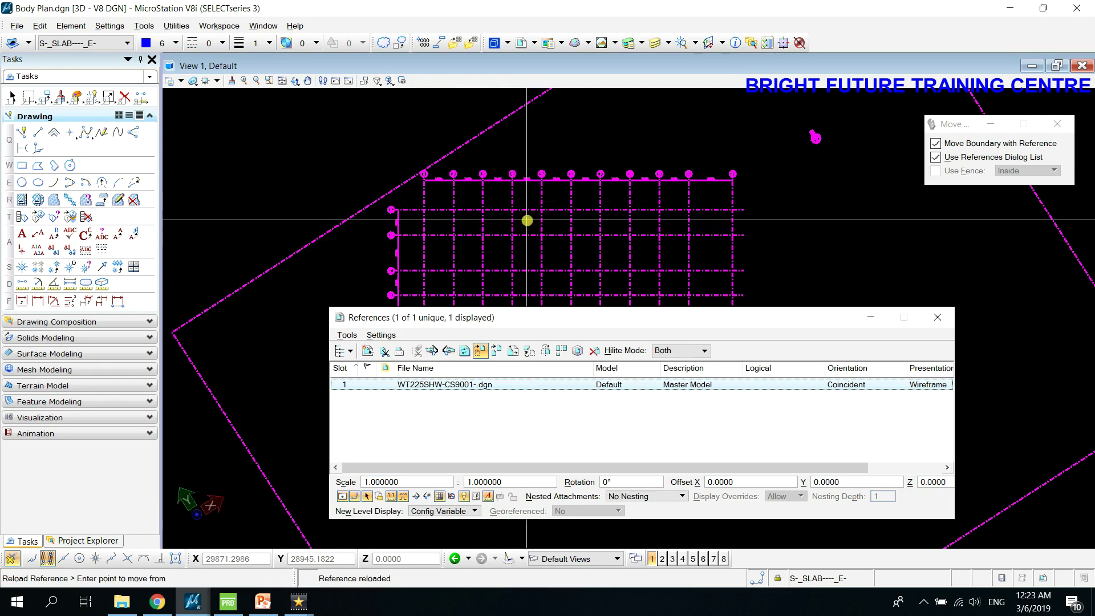
- Set the nested attachments of the WT225SHW-CS9001-.dgn reference to Live Nesting with a nesting depth of 1
double_click(457, 384)
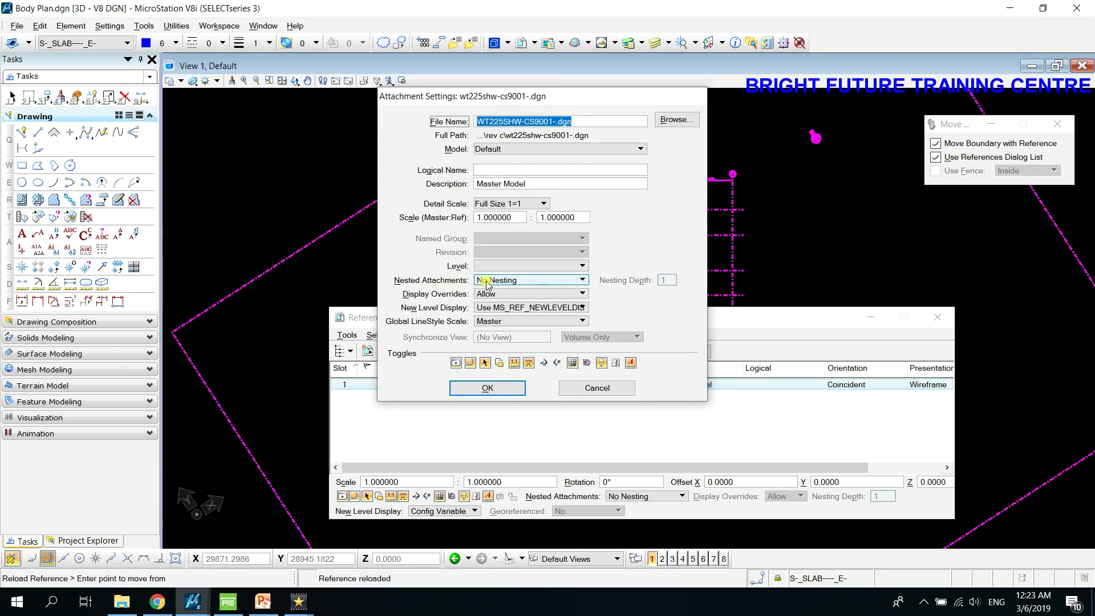
left_click_drag(517, 97, 254, 97)
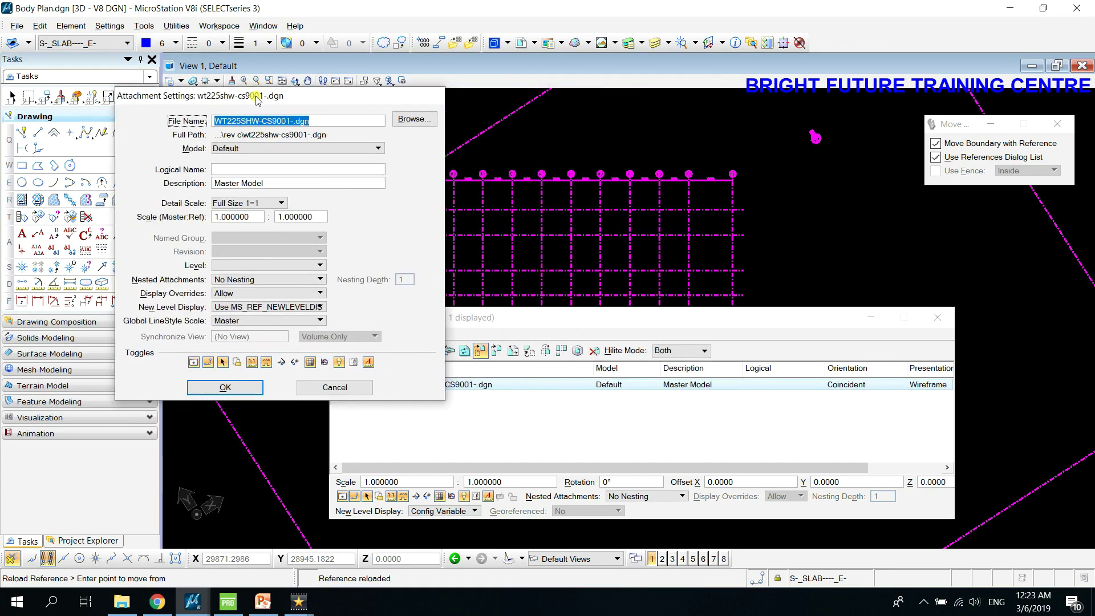
left_click(269, 280)
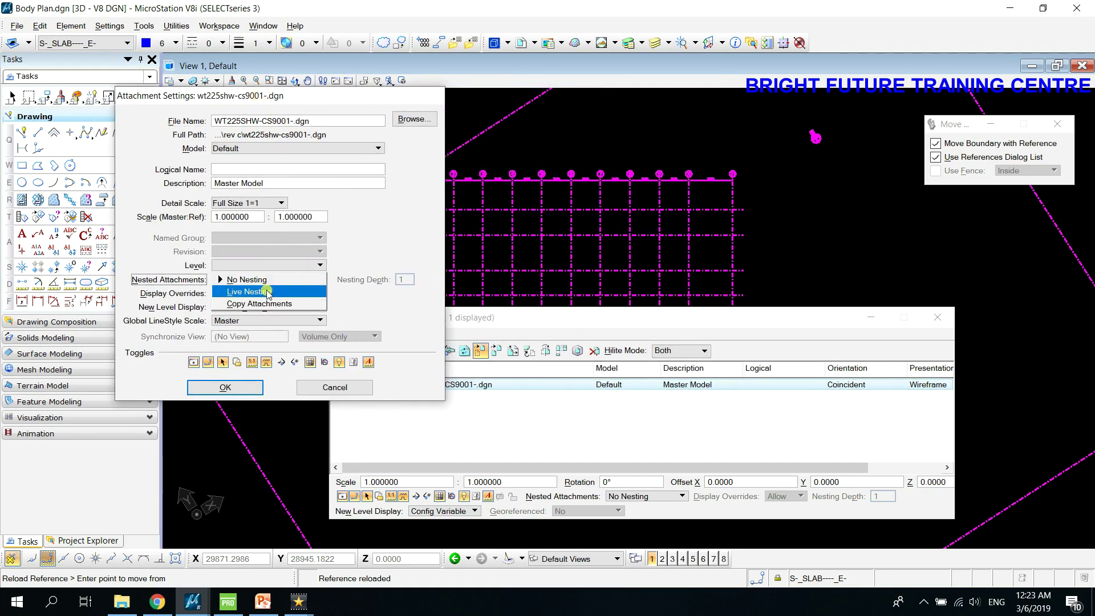
left_click(267, 291)
left_click(405, 280)
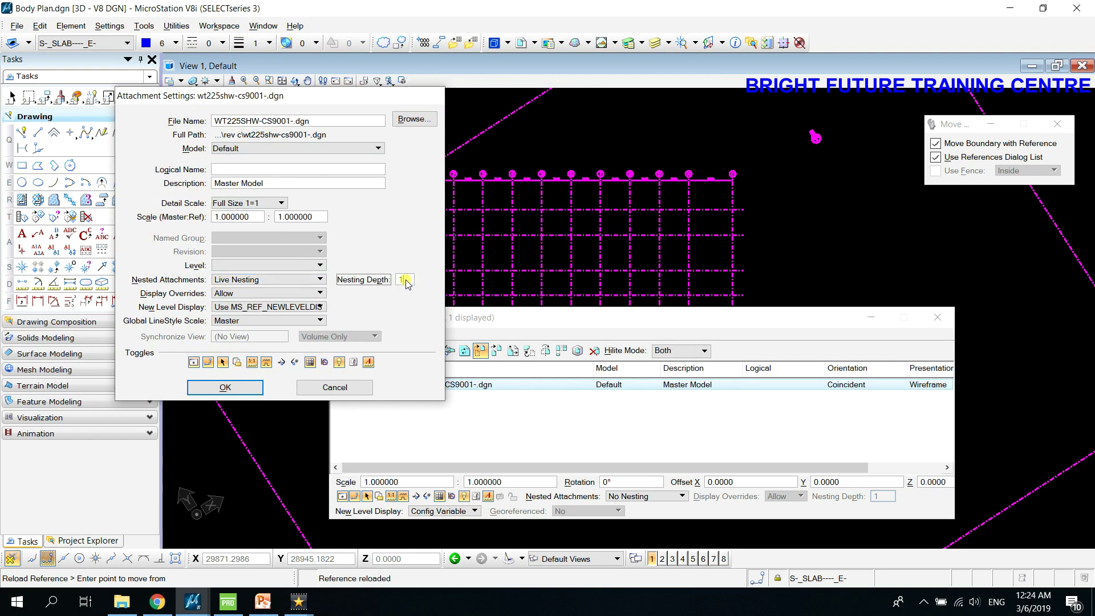
left_click(246, 387)
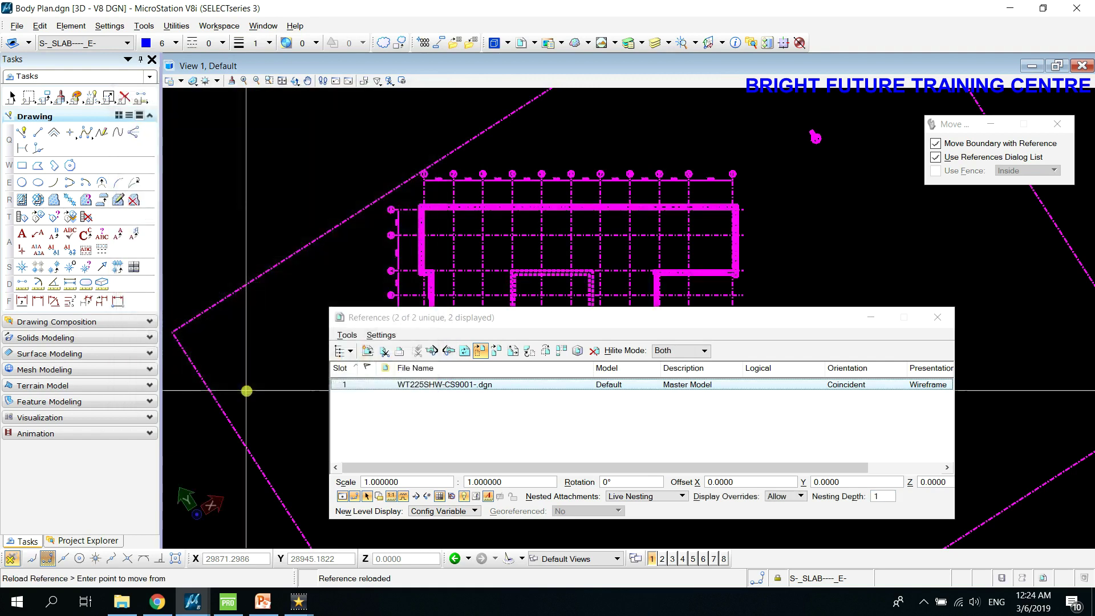
- Deselect the reference, return to Element Selection and examine the nested wall along grid line A
left_click(459, 408)
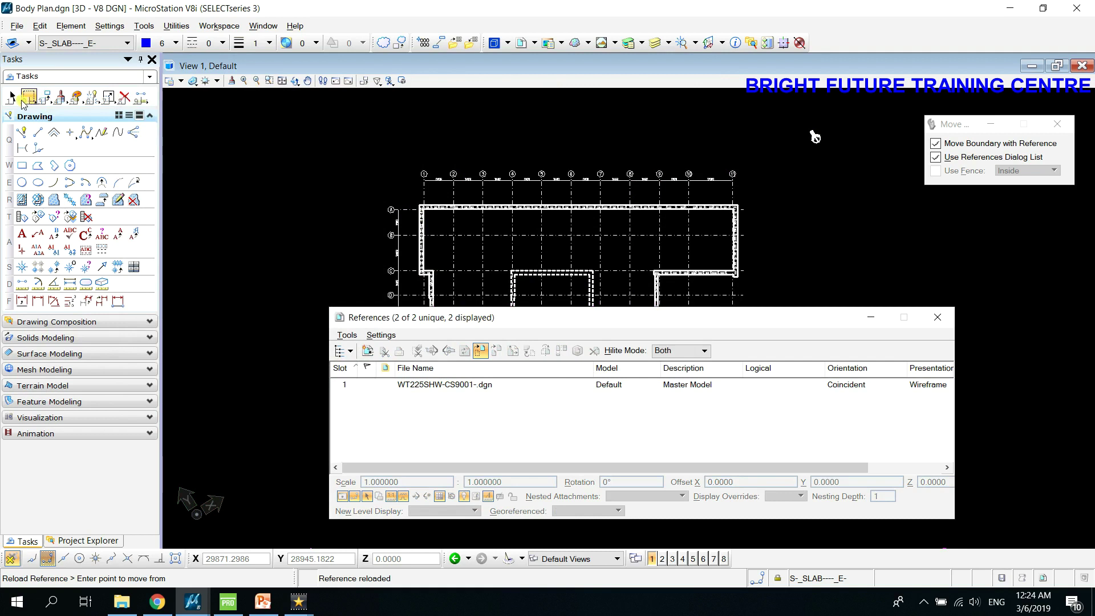
left_click(16, 98)
scroll(454, 215, "up", 3)
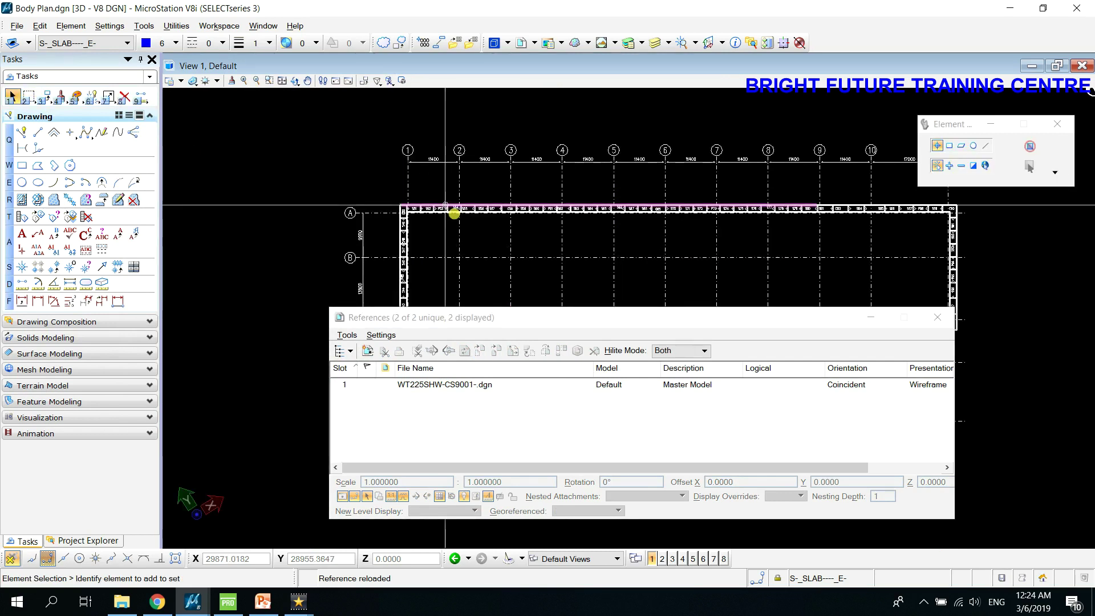
mouse_move(454, 214)
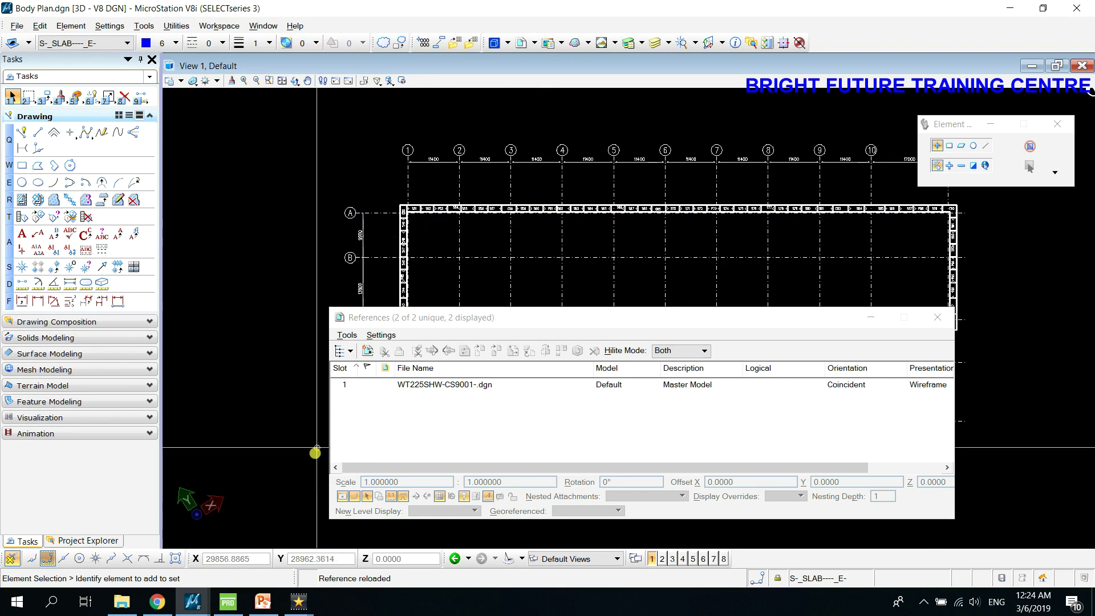
- Switch to the PowerPoint Reference Nesting Depth slide and trace the chain through circles 1, 2 and 2-1
left_click(265, 602)
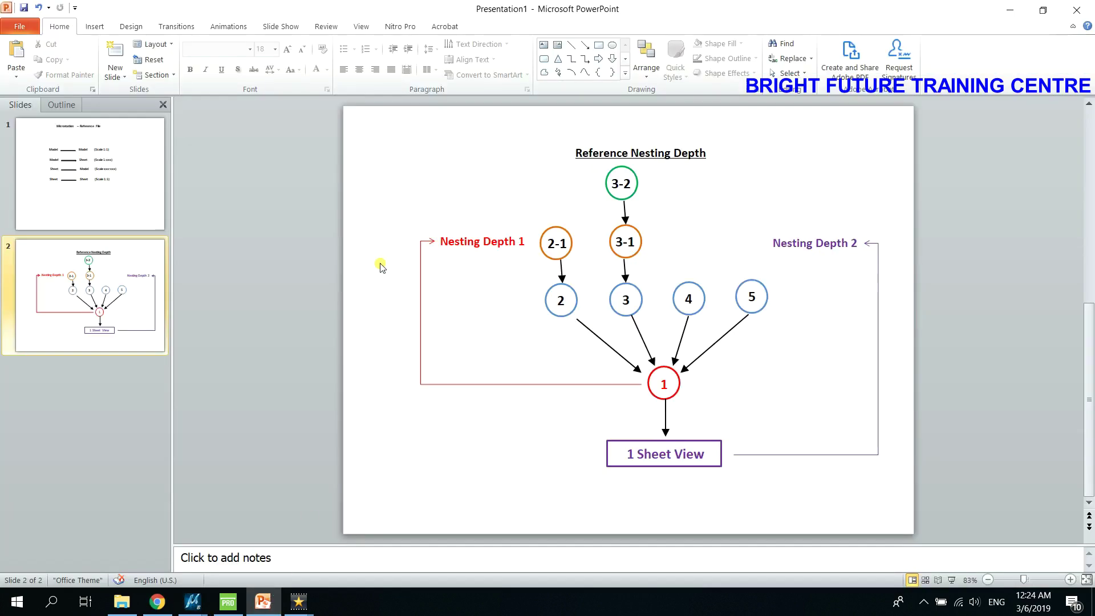
left_click(680, 383)
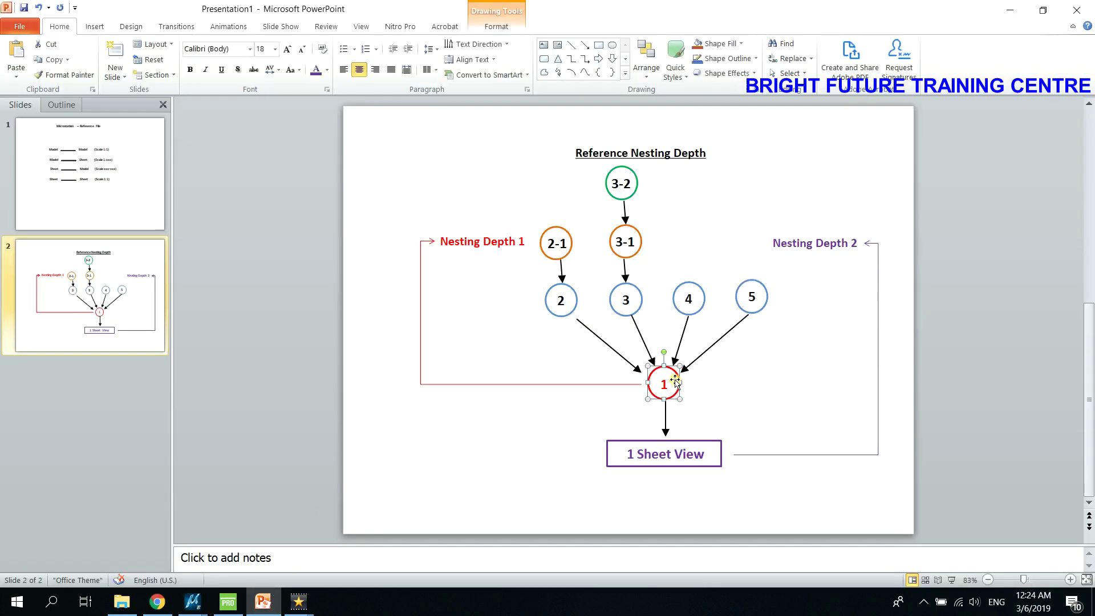
left_click(568, 313)
left_click(571, 234)
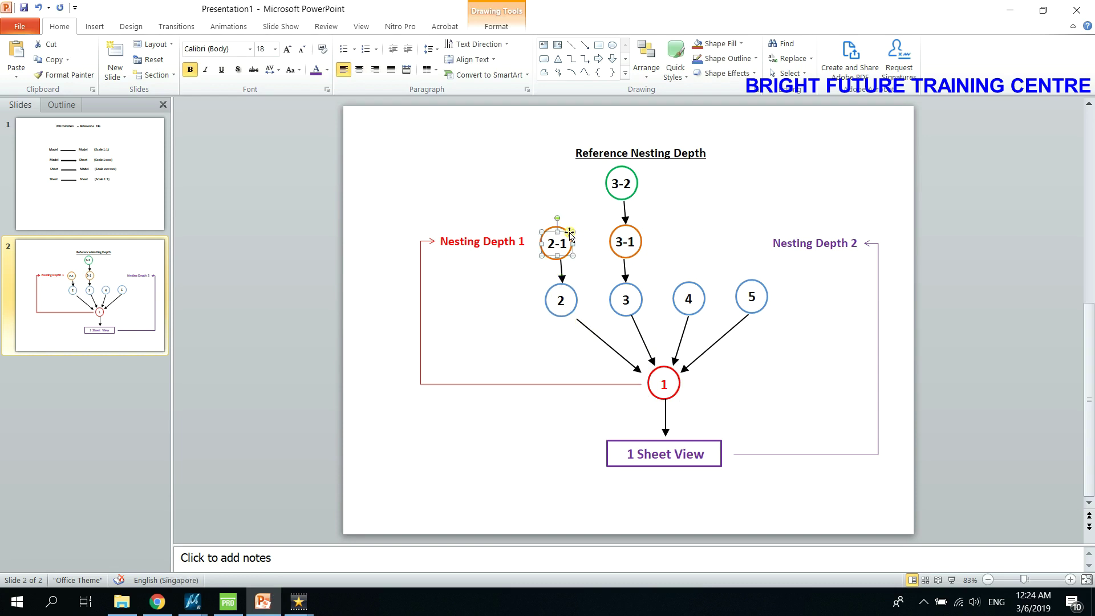
- Examine circle 2-1 feeding circle 2 on the slide, switch back to Body Plan.dgn in MicroStation and deselect the reference
left_click(528, 264)
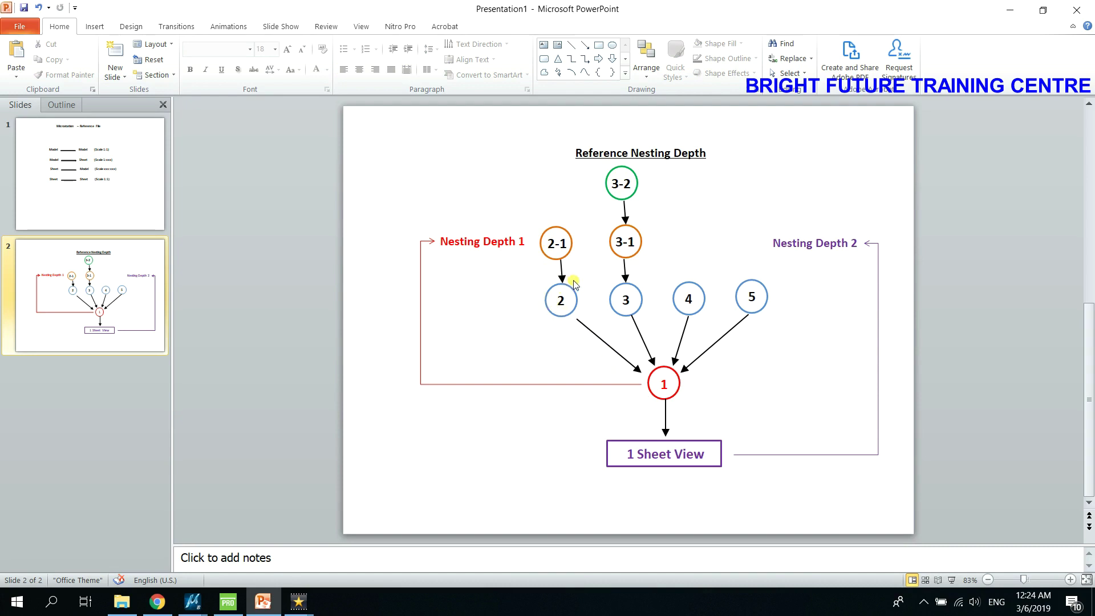
left_click(569, 240)
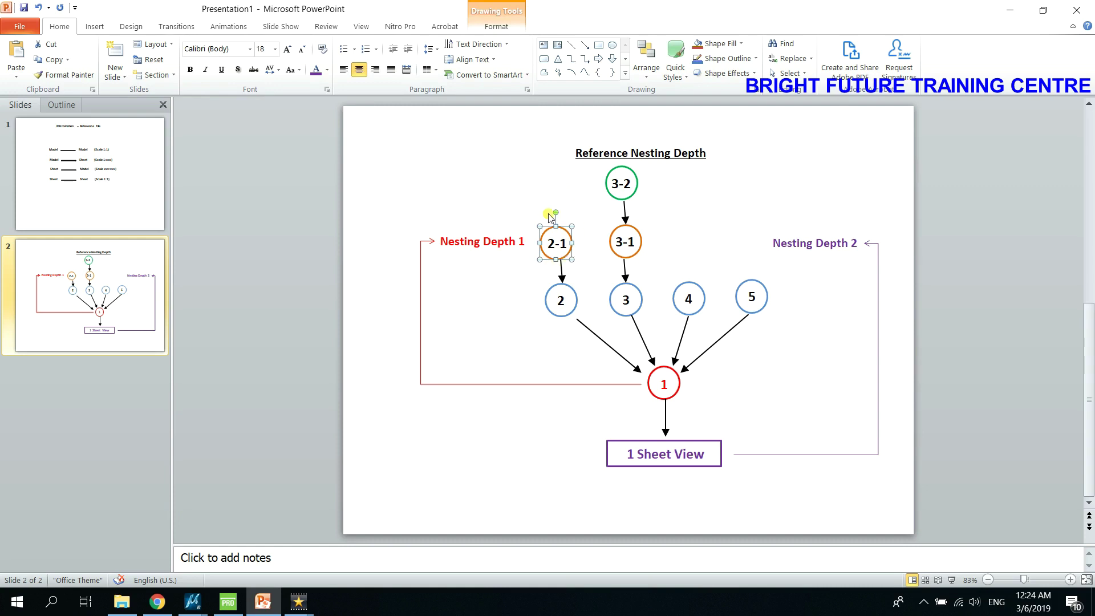
mouse_move(193, 602)
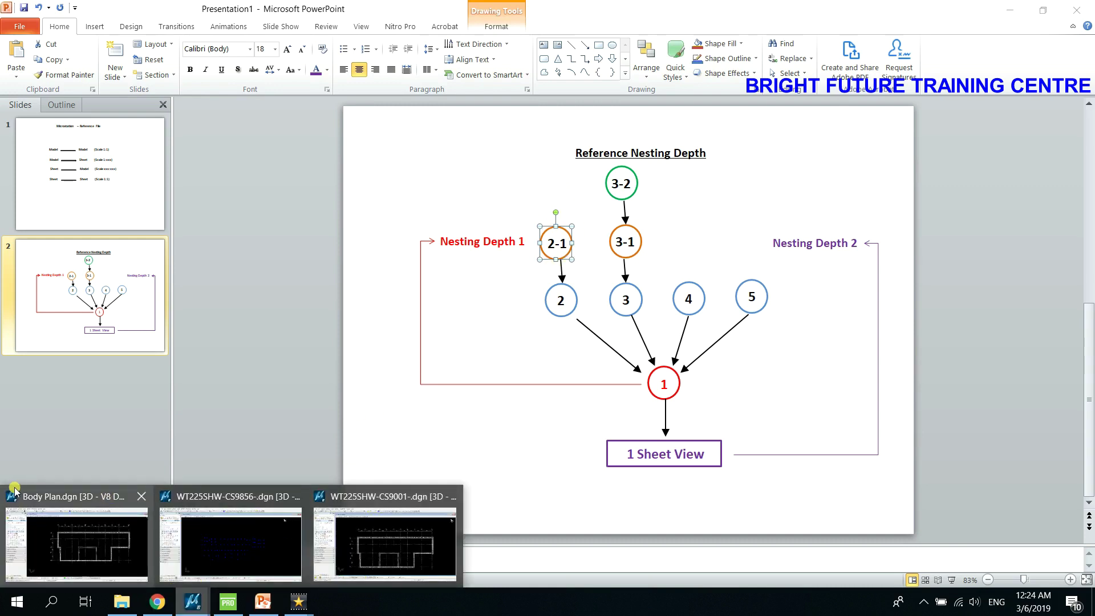
left_click(92, 541)
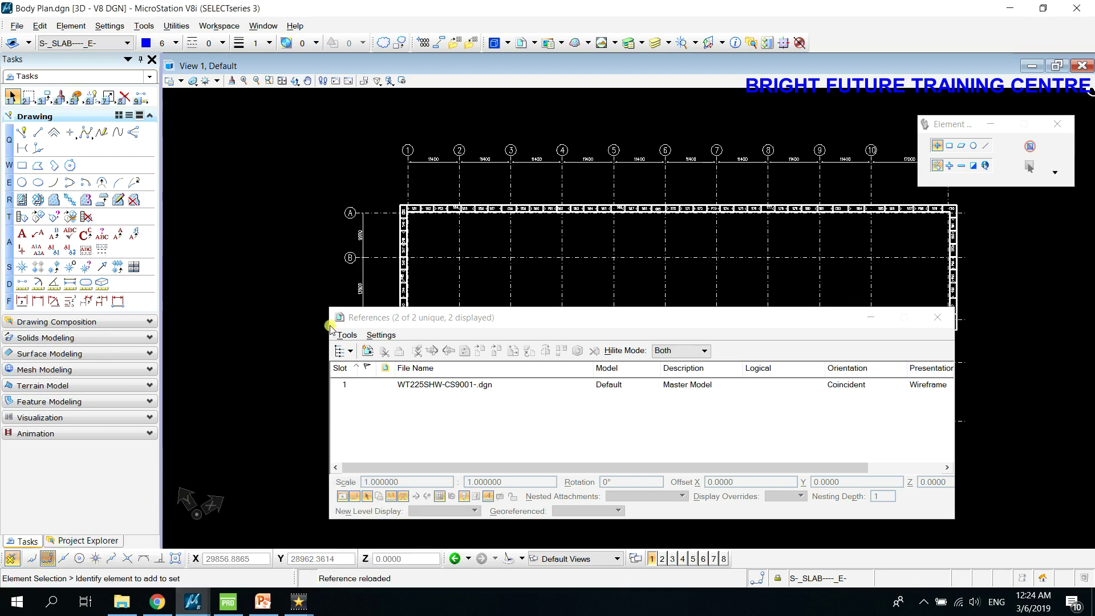
left_click(408, 416)
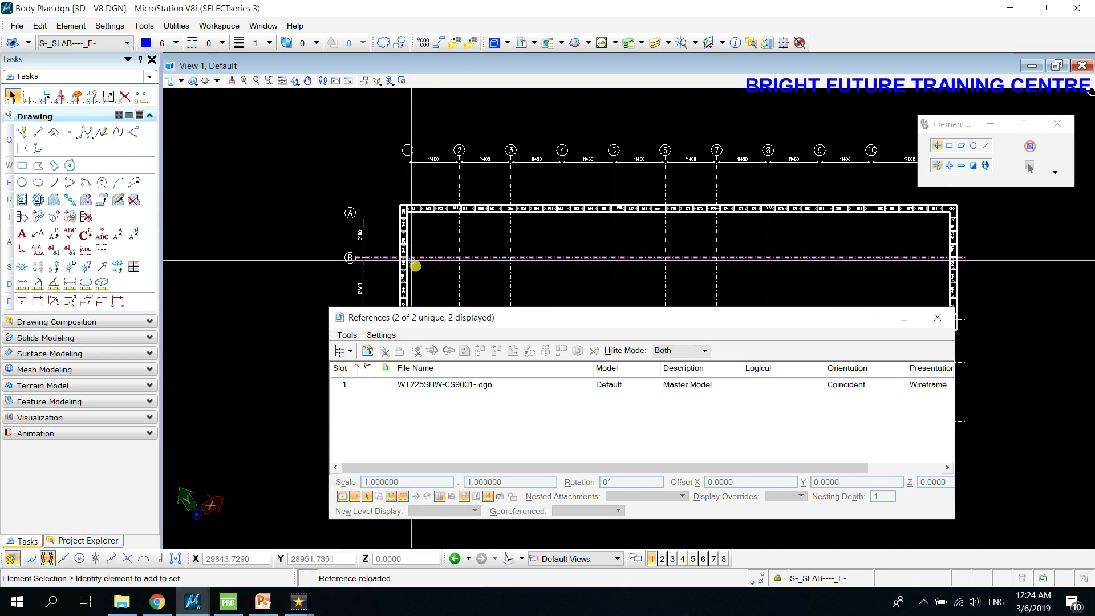
- Switch to WT225SHW-CS9856-.dgn and examine its blue column elements
mouse_move(192, 599)
left_click(527, 548)
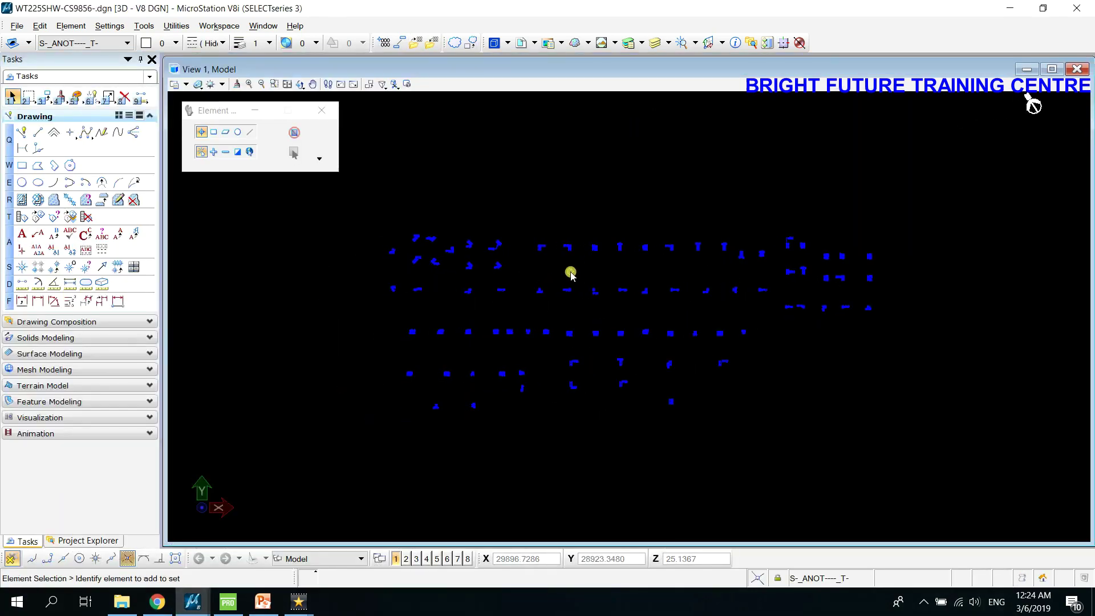
scroll(570, 272, "up", 2)
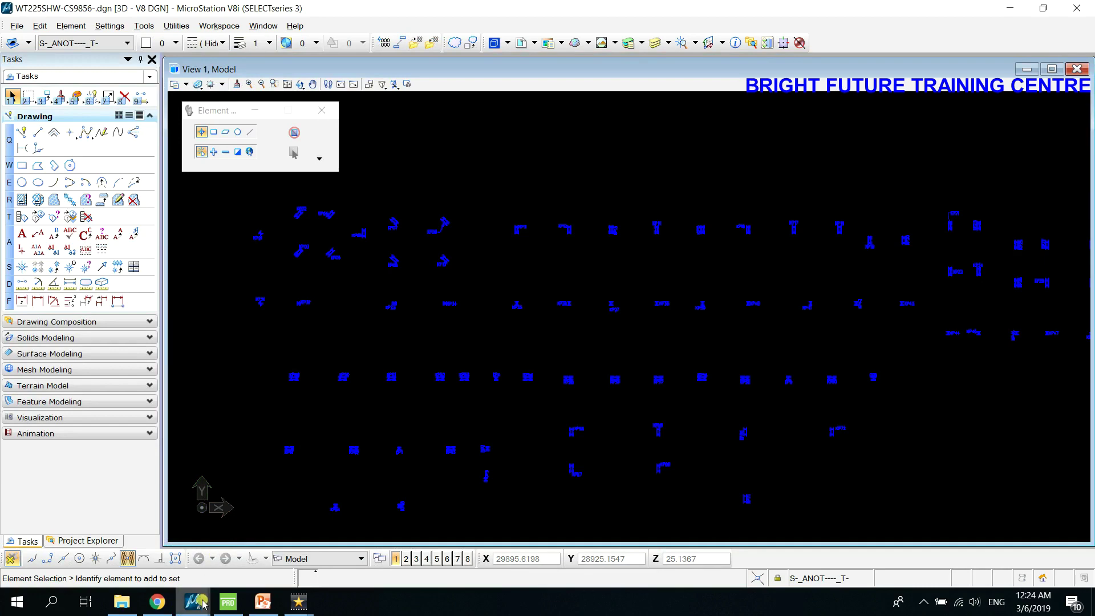
- In Body Plan.dgn, begin attaching WT225SHW-CS9856-.dgn as a coincident reference at 1:1 scale with No Nesting
mouse_move(192, 600)
left_click(80, 542)
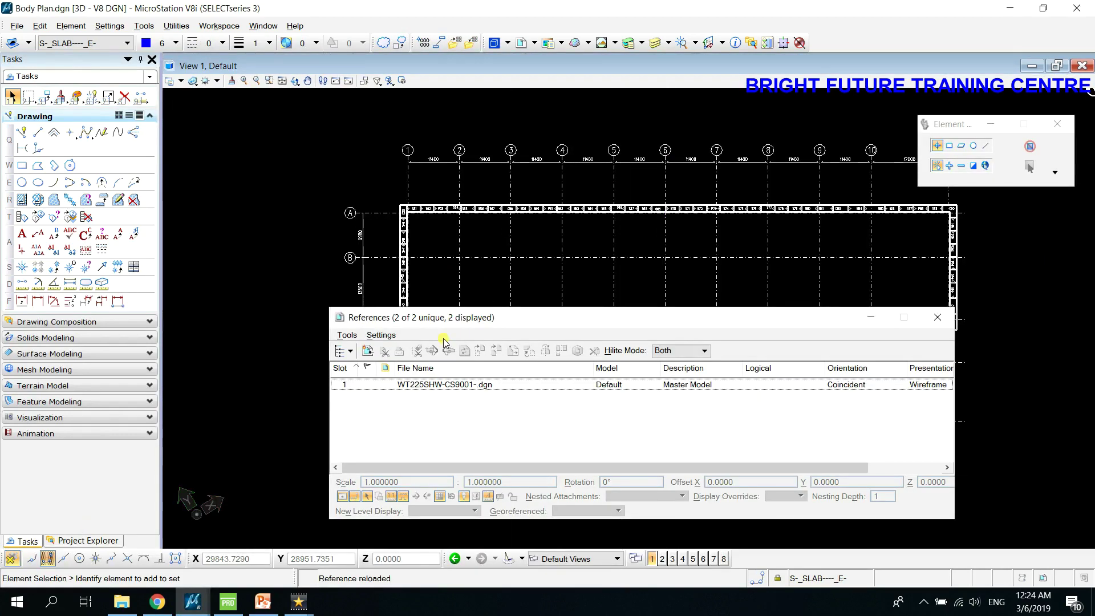
left_click(367, 351)
left_click(363, 329)
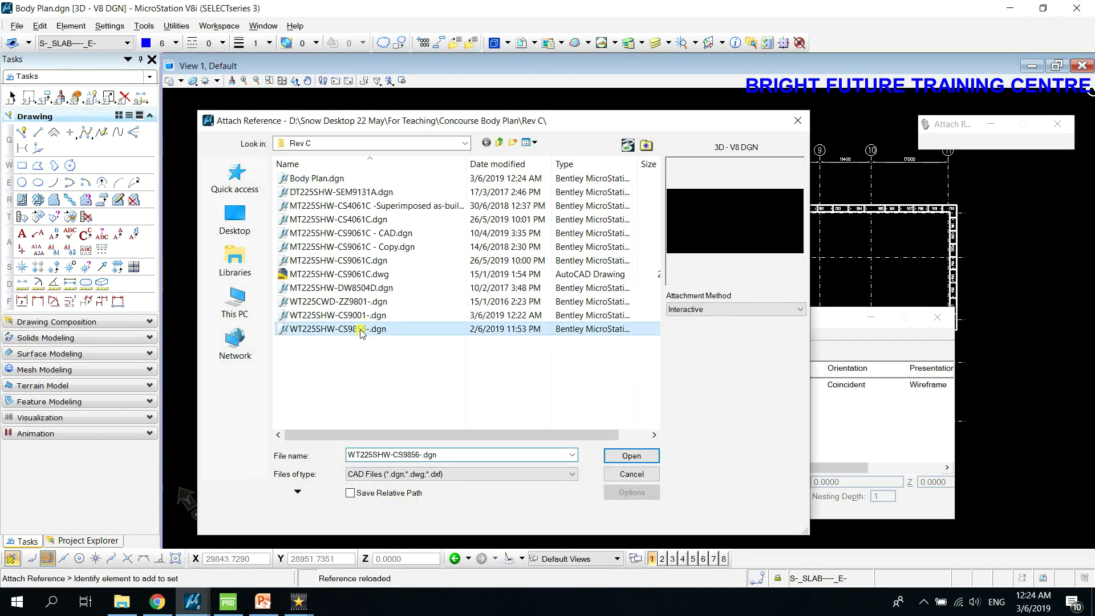
left_click(631, 456)
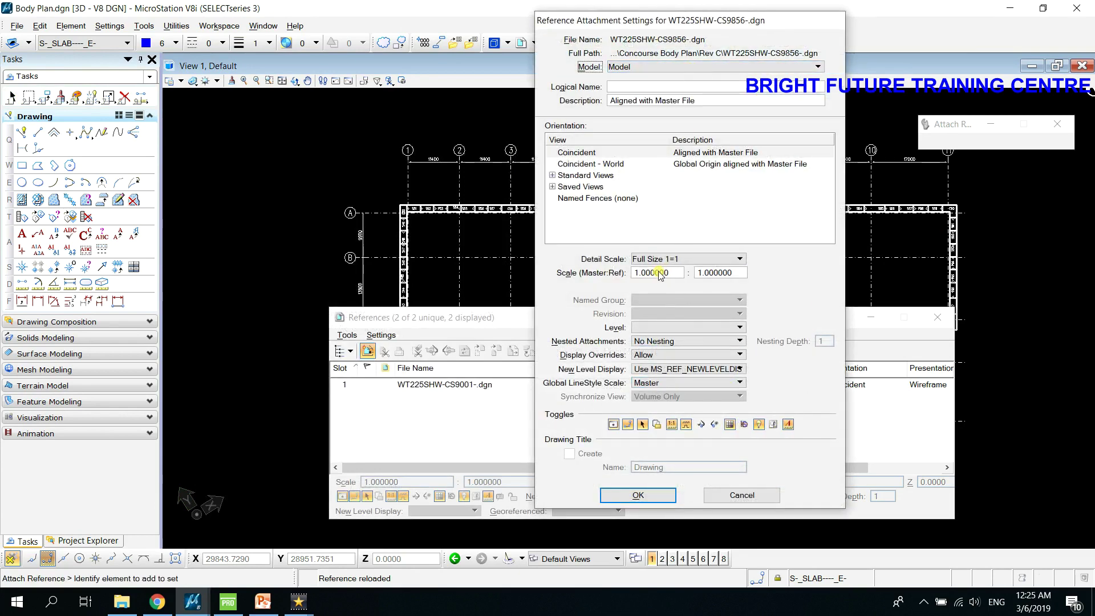
left_click(716, 273)
left_click(657, 345)
left_click(656, 352)
- Check the reference list of WT225SHW-CS9856-.dgn for attachments of its own and return to Body Plan.dgn
mouse_move(192, 602)
left_click(257, 536)
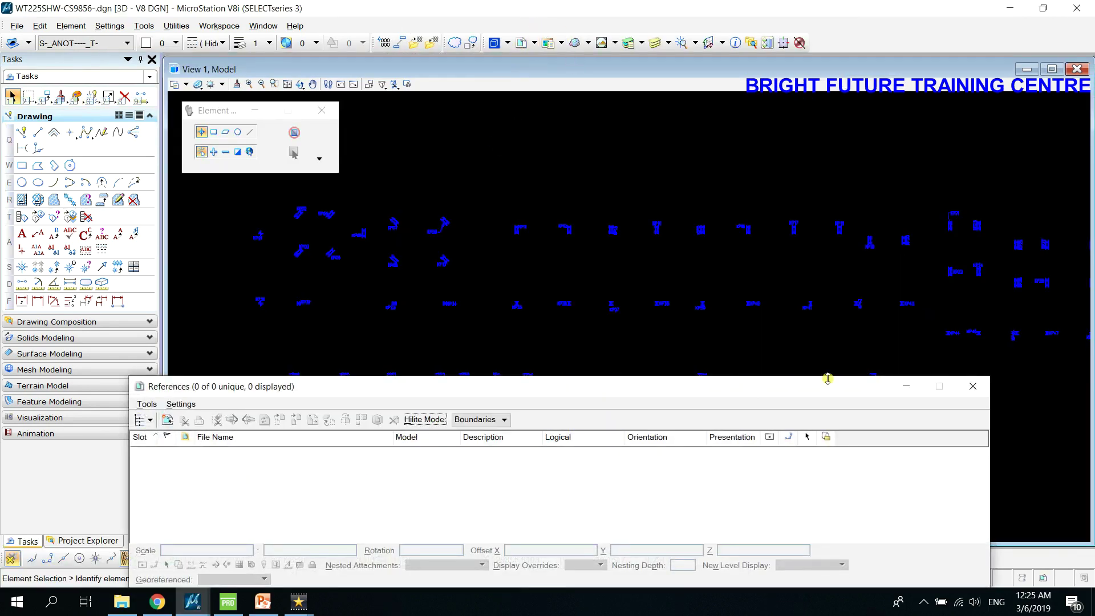
left_click(973, 386)
mouse_move(192, 602)
left_click(120, 548)
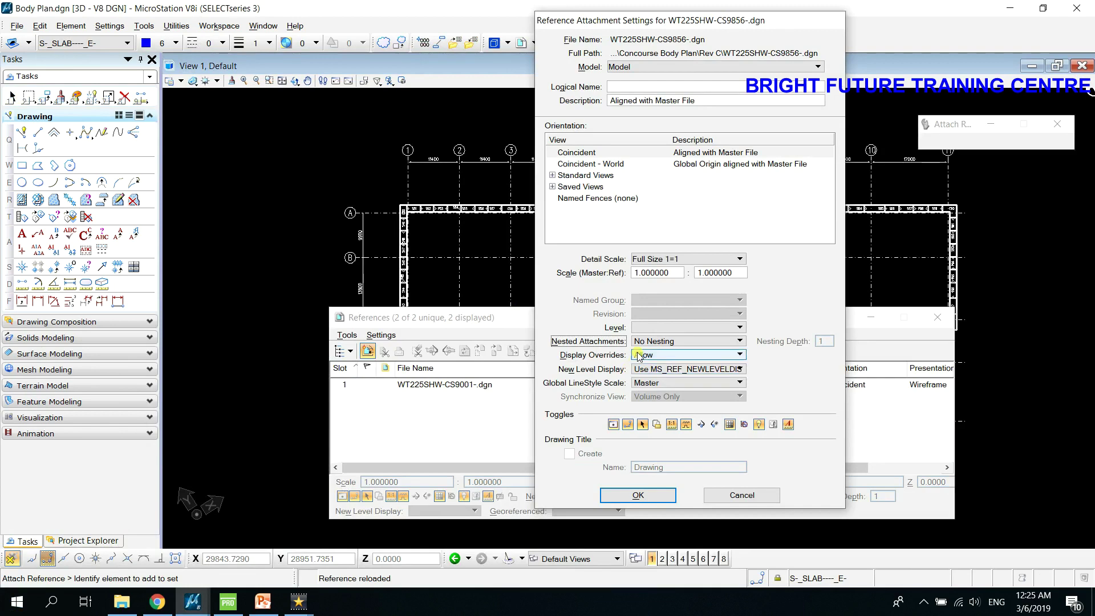
- Confirm the WT225SHW-CS9856-.dgn attachment settings and deselect the new reference
left_click(638, 494)
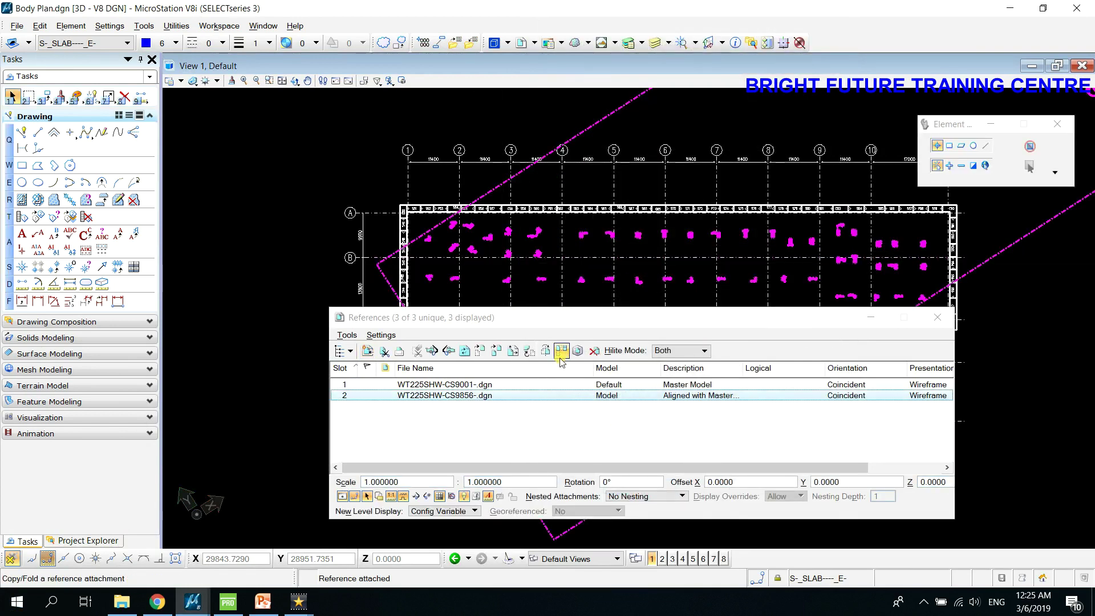
left_click(617, 433)
scroll(571, 214, "up", 2)
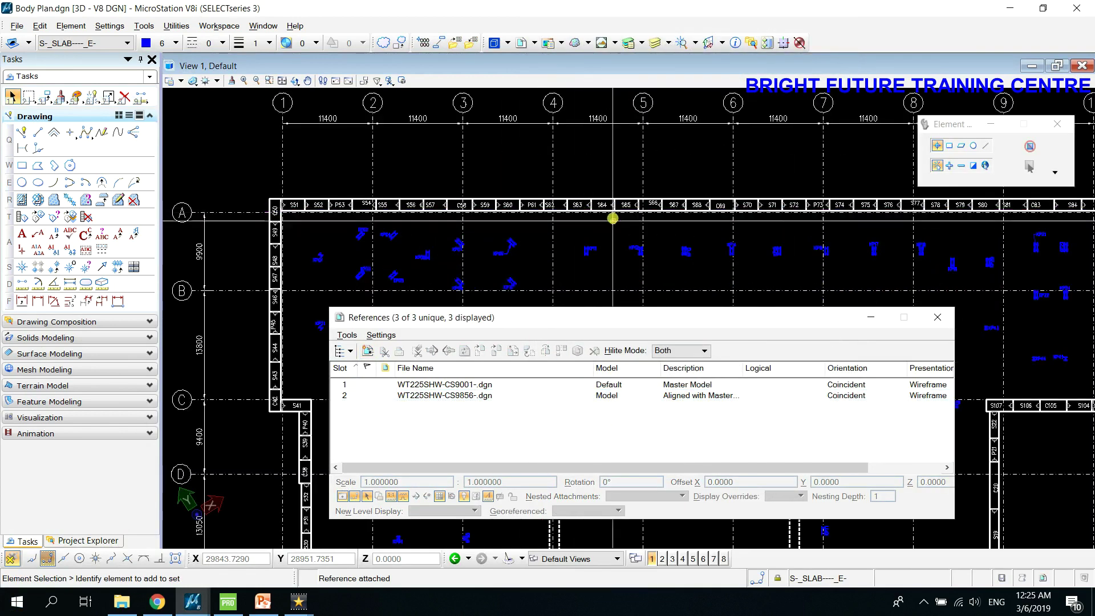
left_click(368, 350)
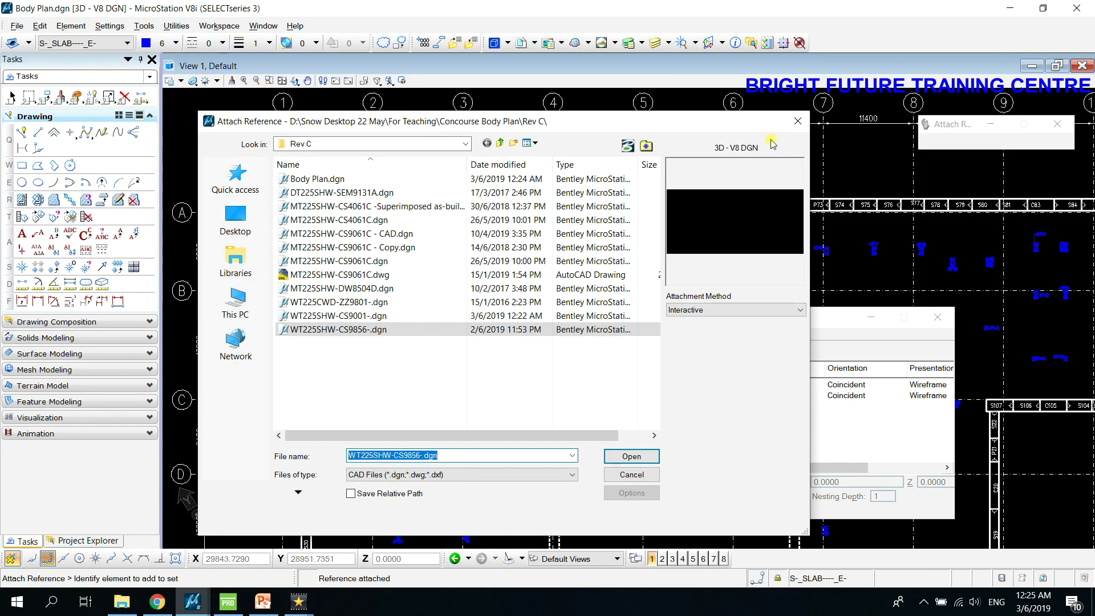
left_click(801, 122)
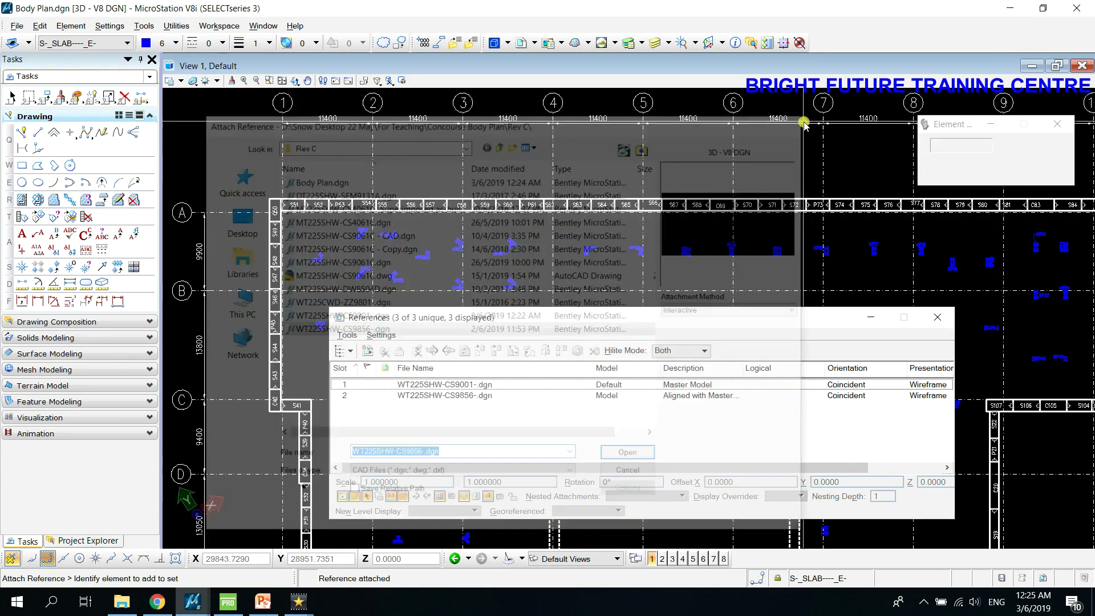
left_click(937, 316)
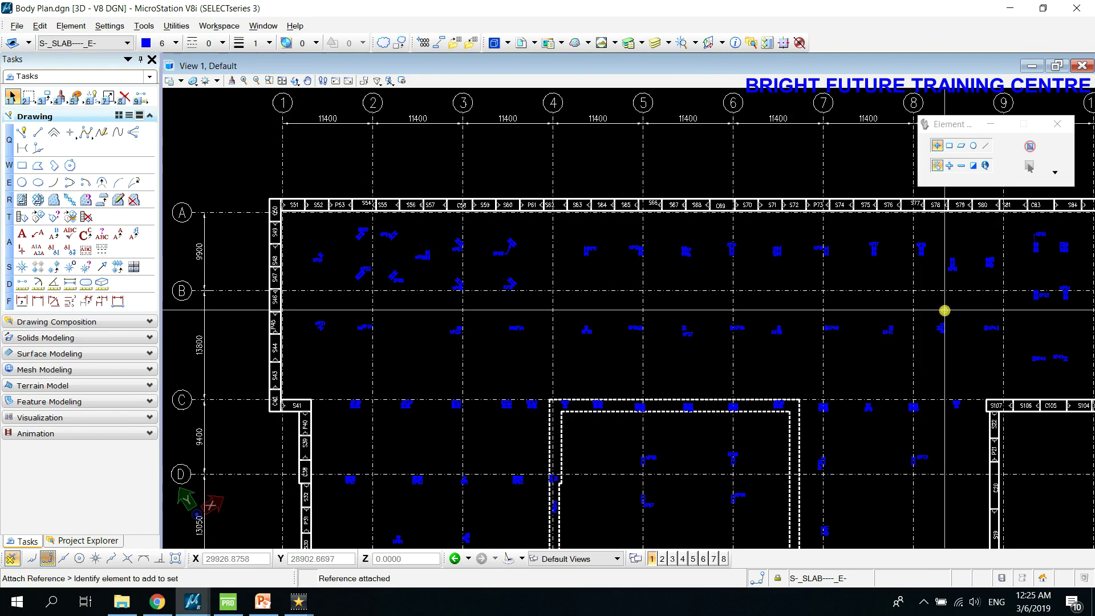
- Attach DT225SHW-SEM9131A.dgn to Body Plan.dgn as a coincident 1:1 reference with No Nesting and close the references list
left_click(521, 43)
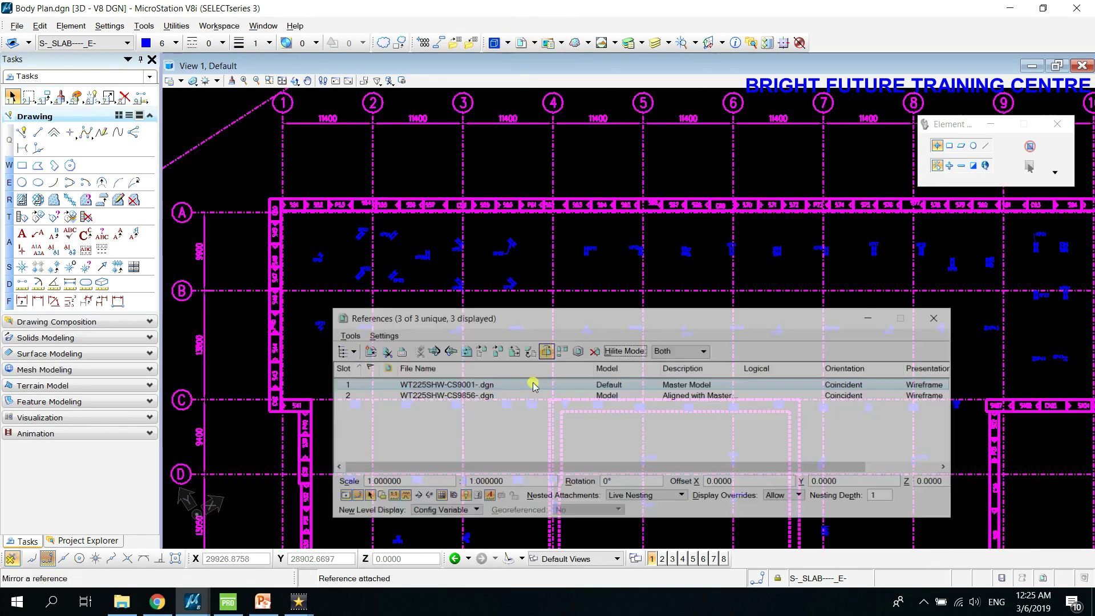
left_click(371, 350)
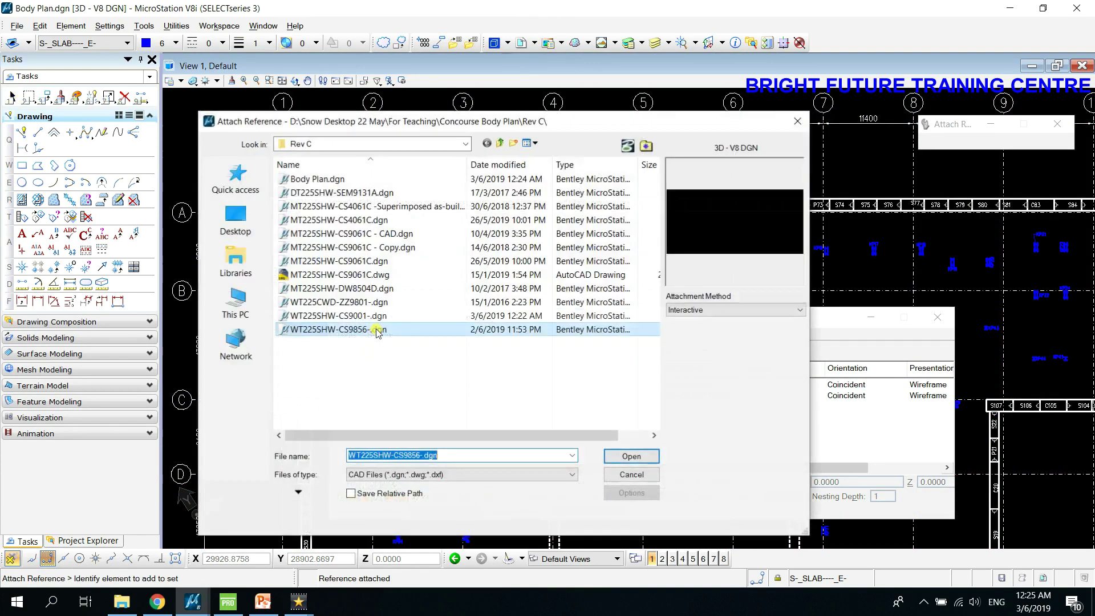
left_click(368, 193)
left_click(632, 457)
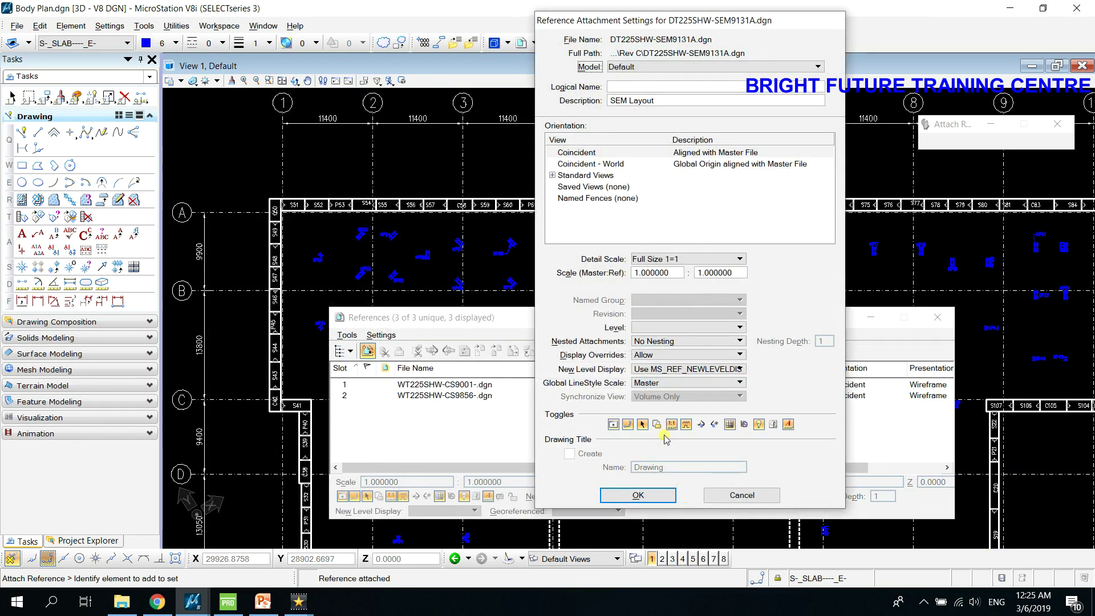
left_click(638, 496)
left_click(935, 319)
scroll(826, 245, "down", 5)
scroll(643, 206, "up", 5)
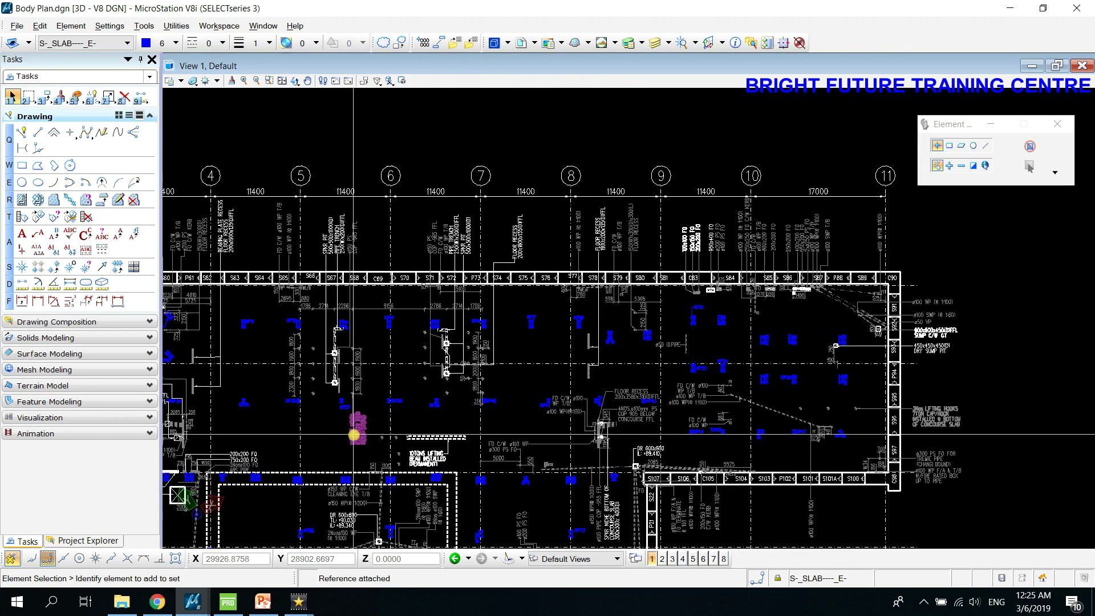
- Start creating a new model of type Sheet in Body Plan.dgn
left_click(495, 43)
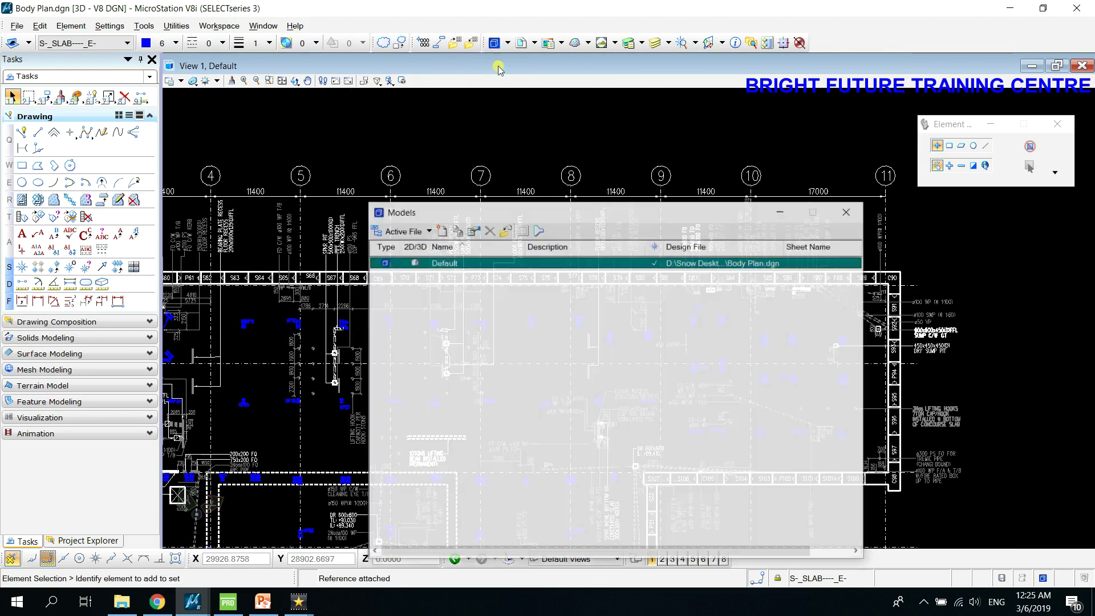
left_click(441, 230)
left_click(460, 90)
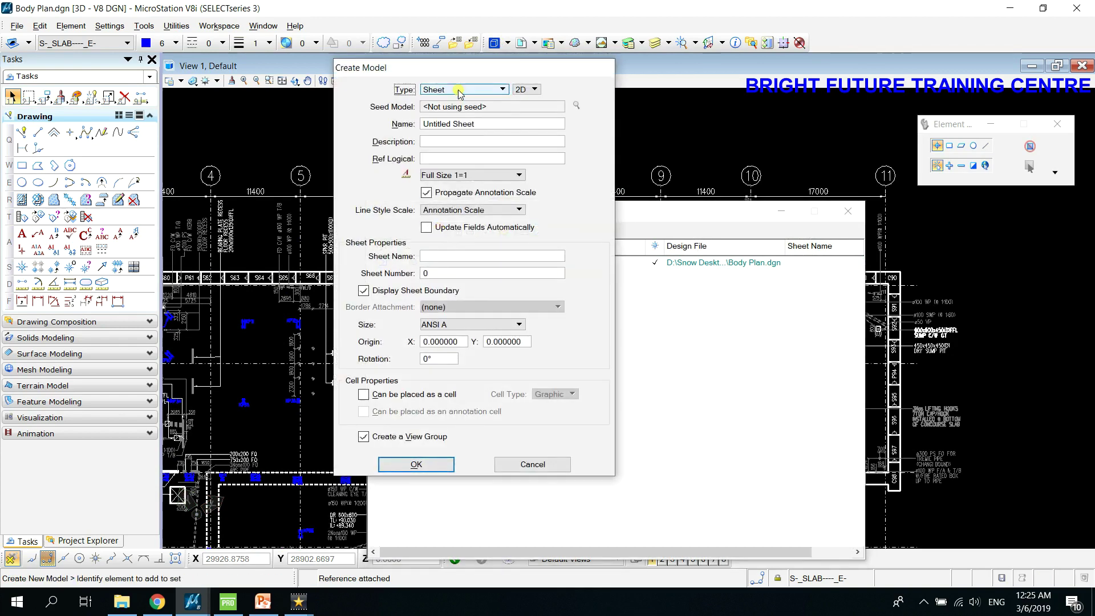
left_click(533, 90)
left_click(527, 105)
left_click(533, 91)
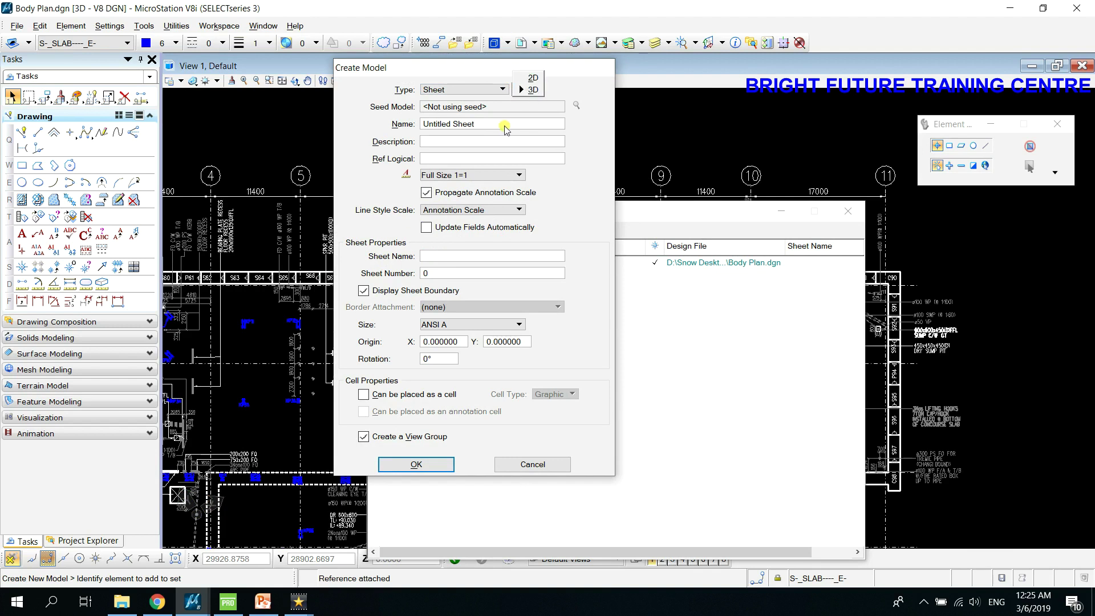
left_click(533, 77)
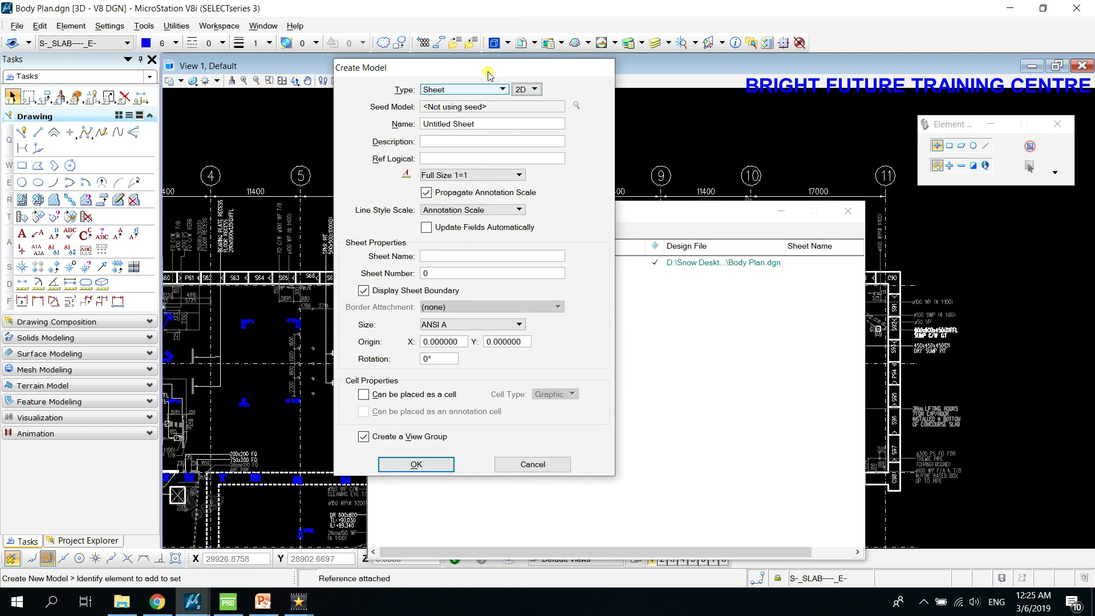
- Name the new sheet model Body Plan and keep its annotation scale at Full Size 1=1
left_click(392, 124)
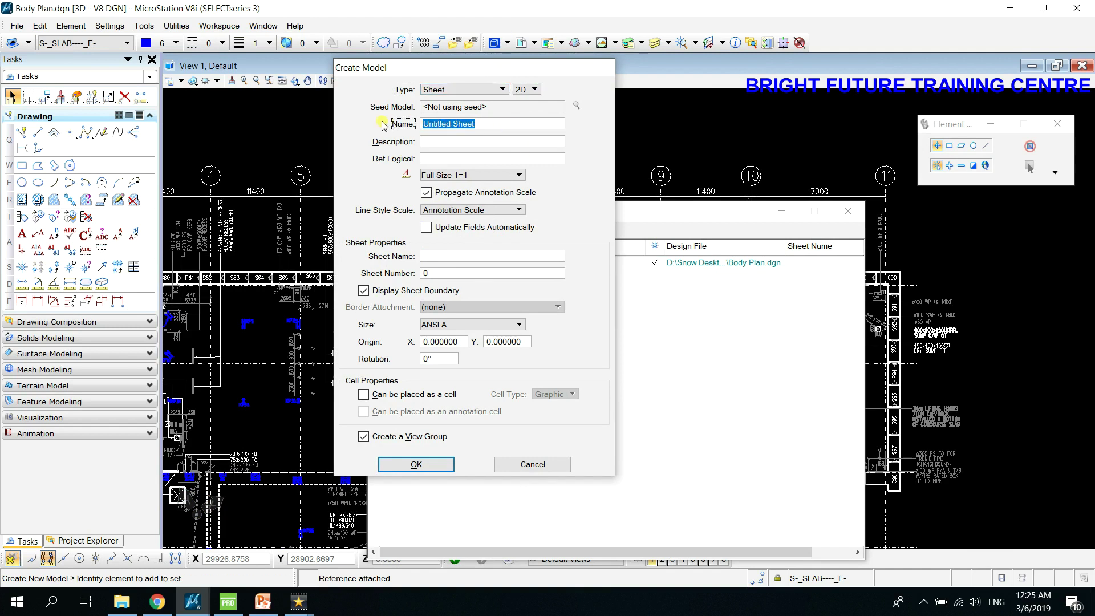
type("Body Plan")
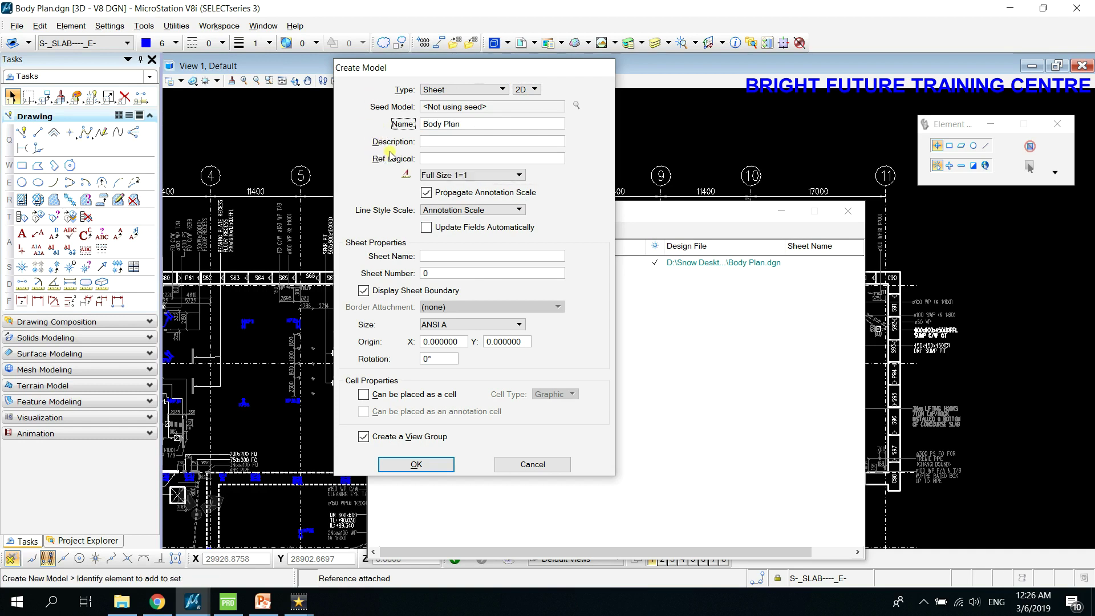
left_click(432, 176)
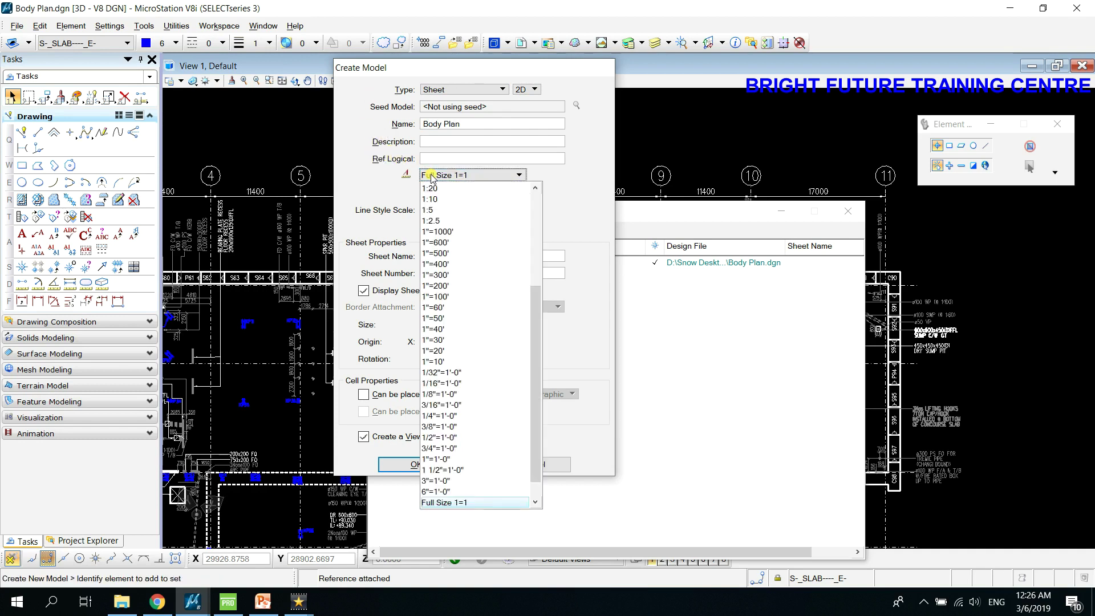
left_click(479, 484)
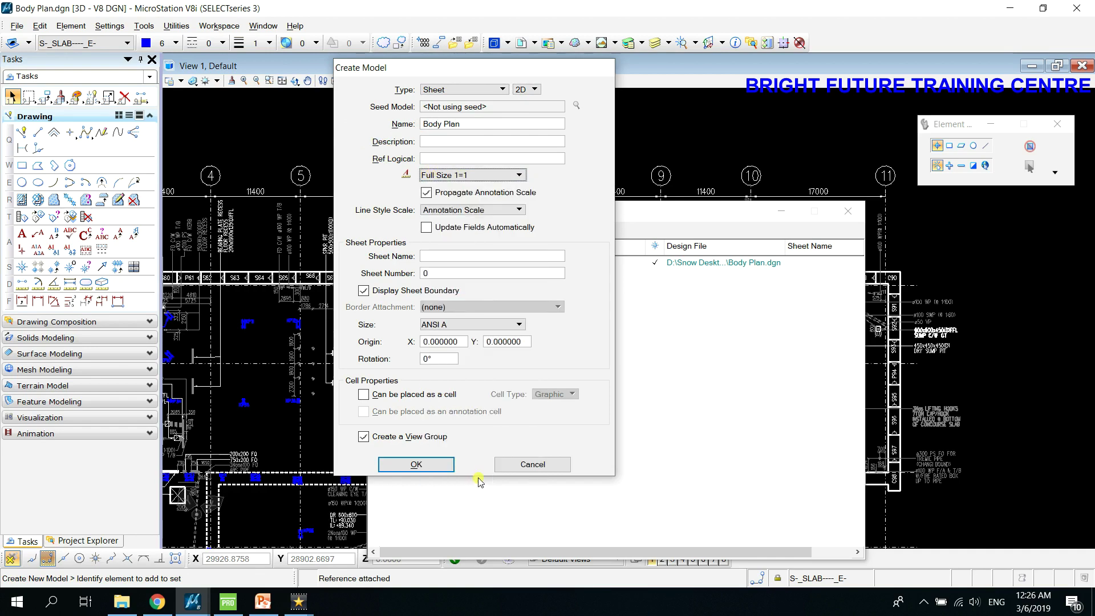
left_click(439, 326)
left_click(451, 325)
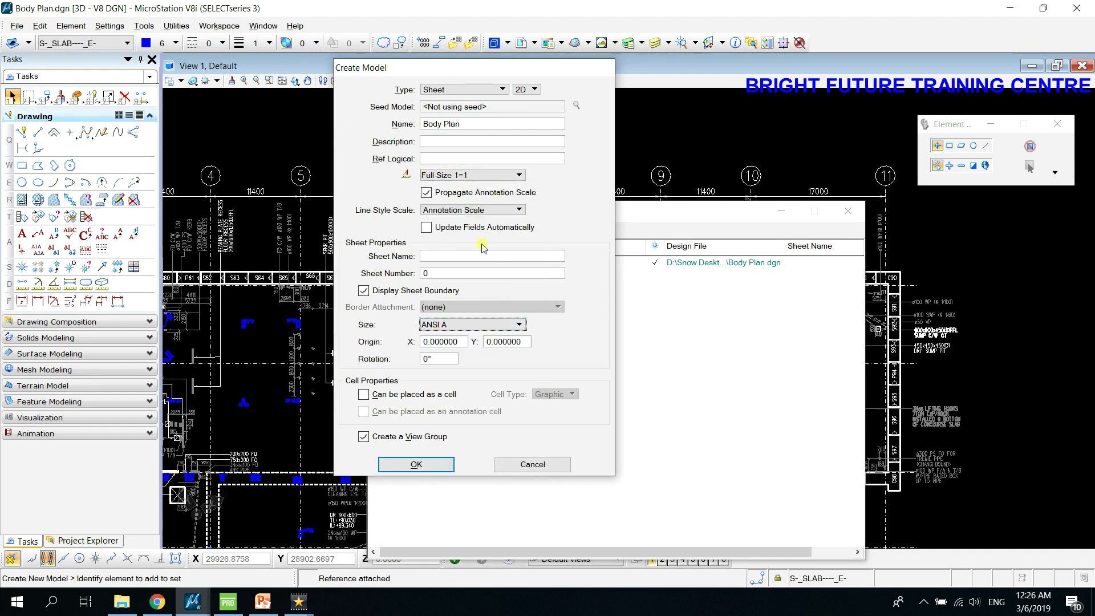
- Set the new sheet model's line style scale to Global Line Style Scale and its sheet size to ISO A1
left_click(490, 211)
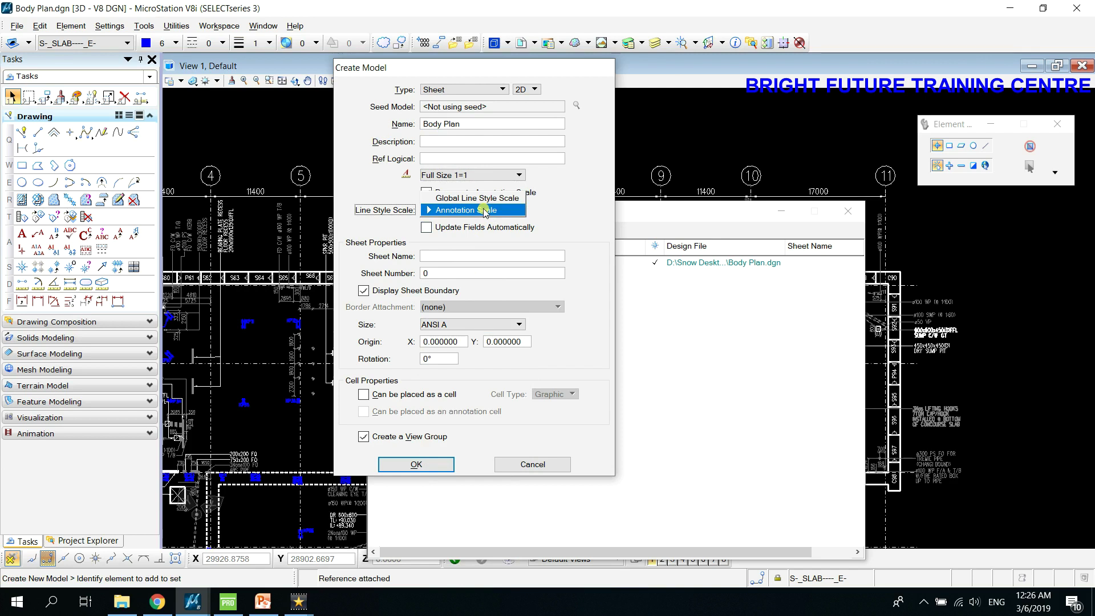
left_click(482, 198)
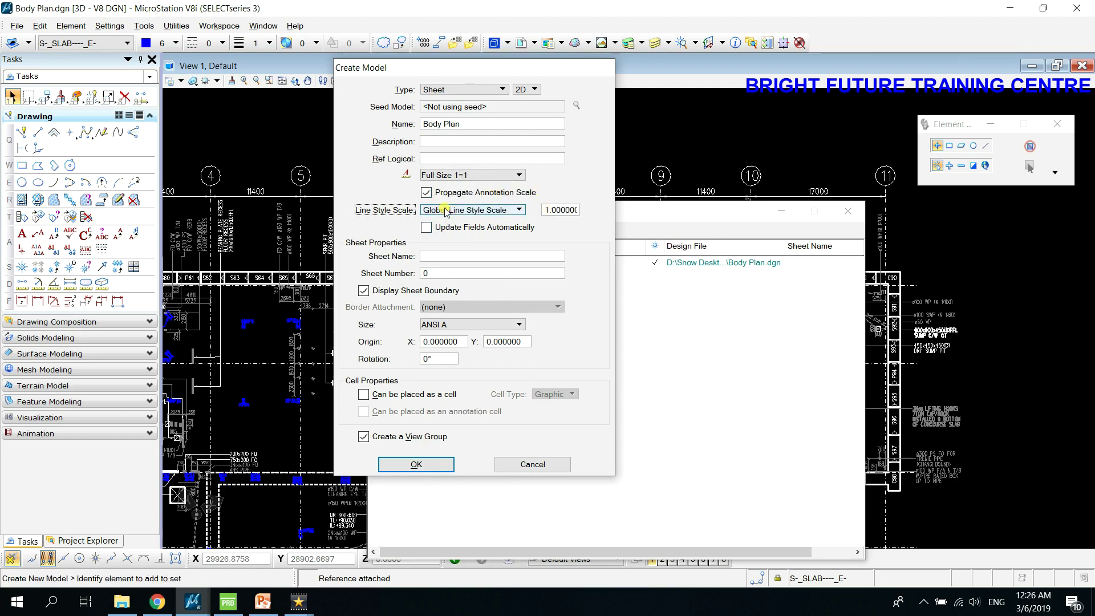
key("Tab")
left_click(452, 324)
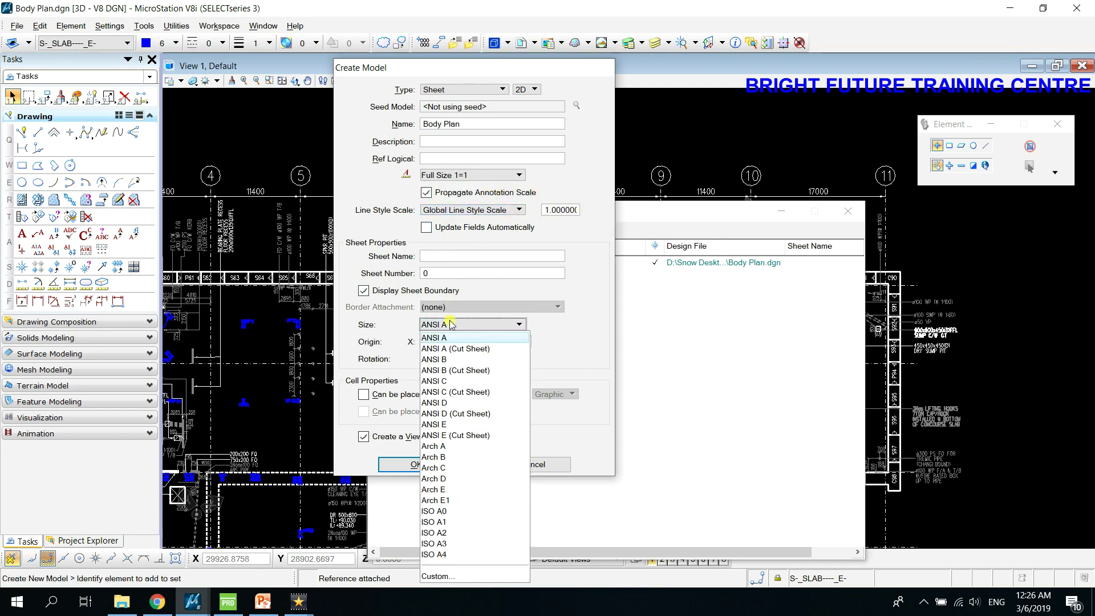
left_click(468, 521)
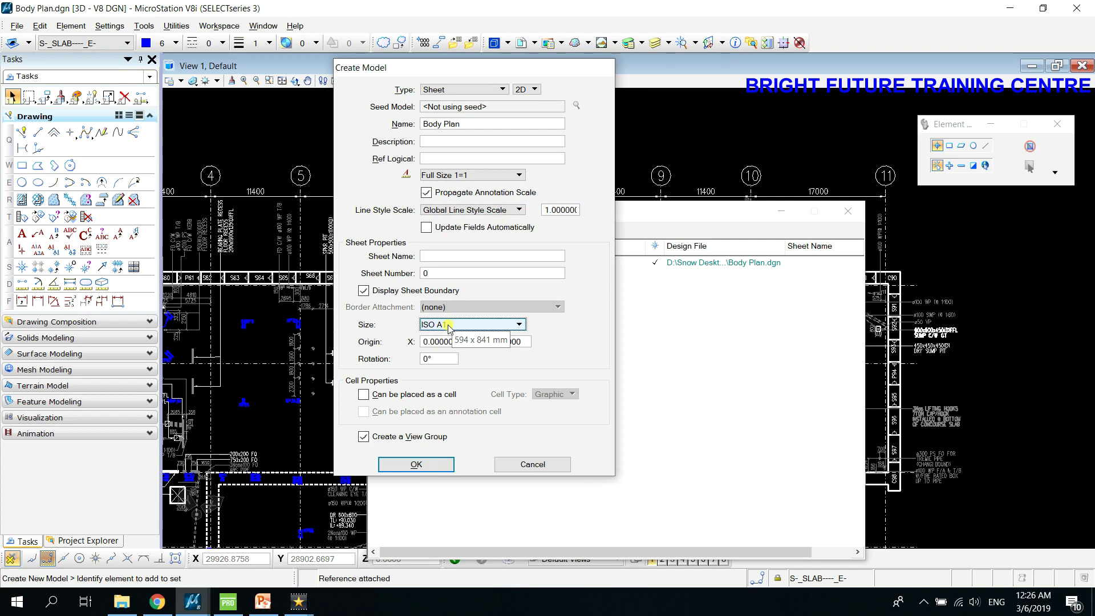
left_click(440, 341)
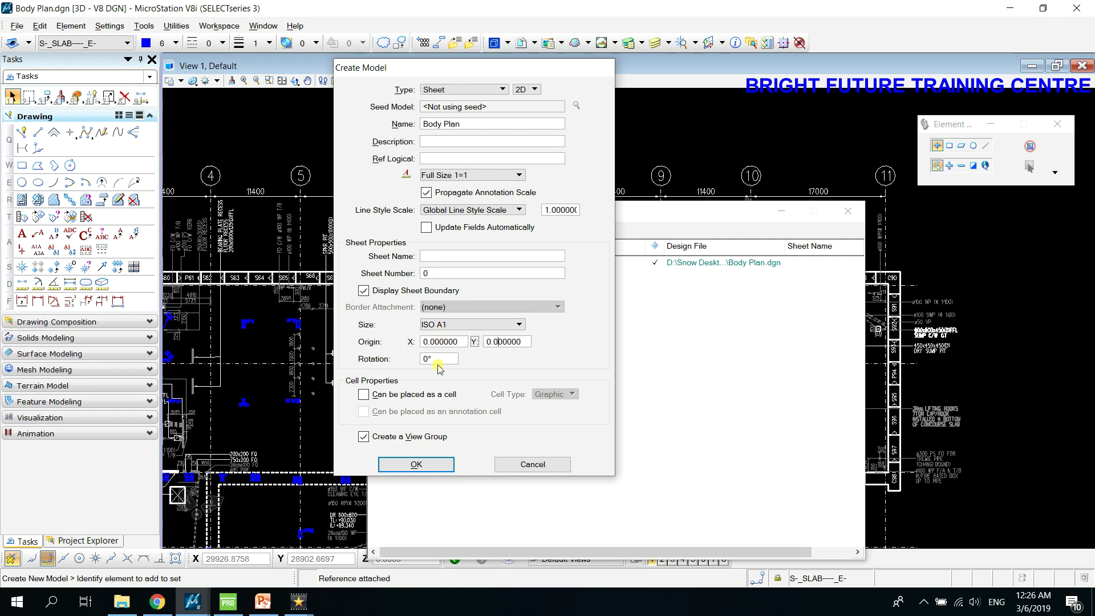
- Create the Body Plan sheet model with the chosen settings and close the models list
left_click(420, 464)
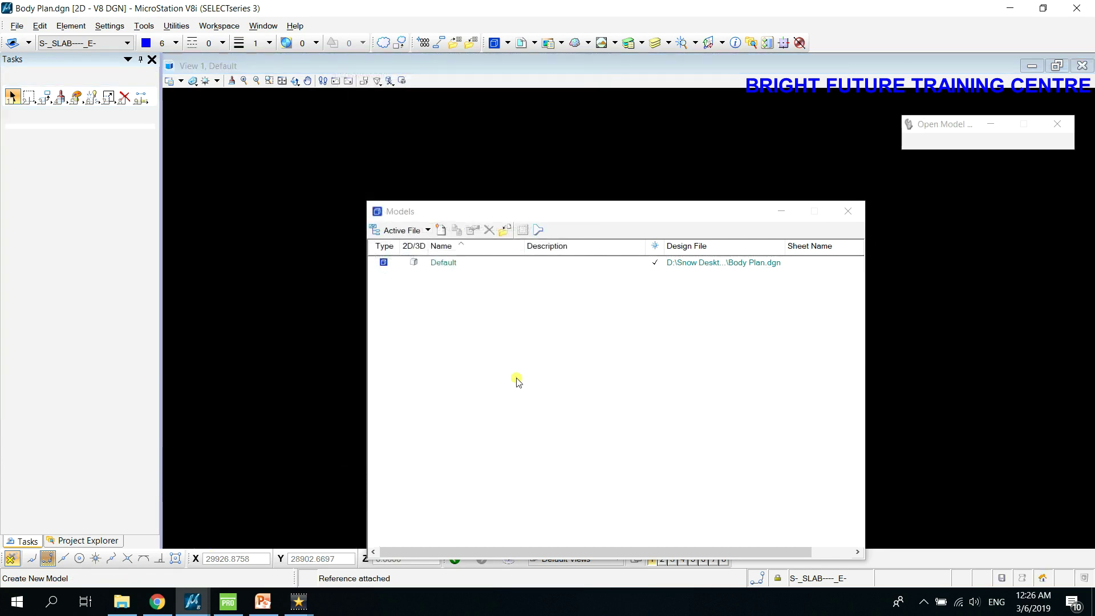
left_click_drag(490, 220, 314, 475)
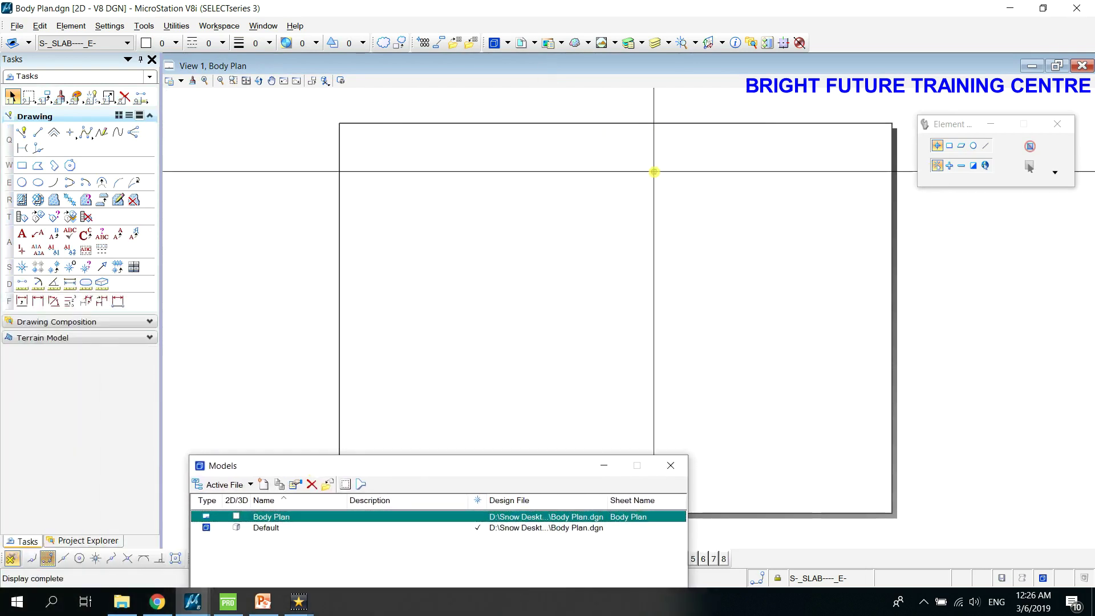
left_click(671, 469)
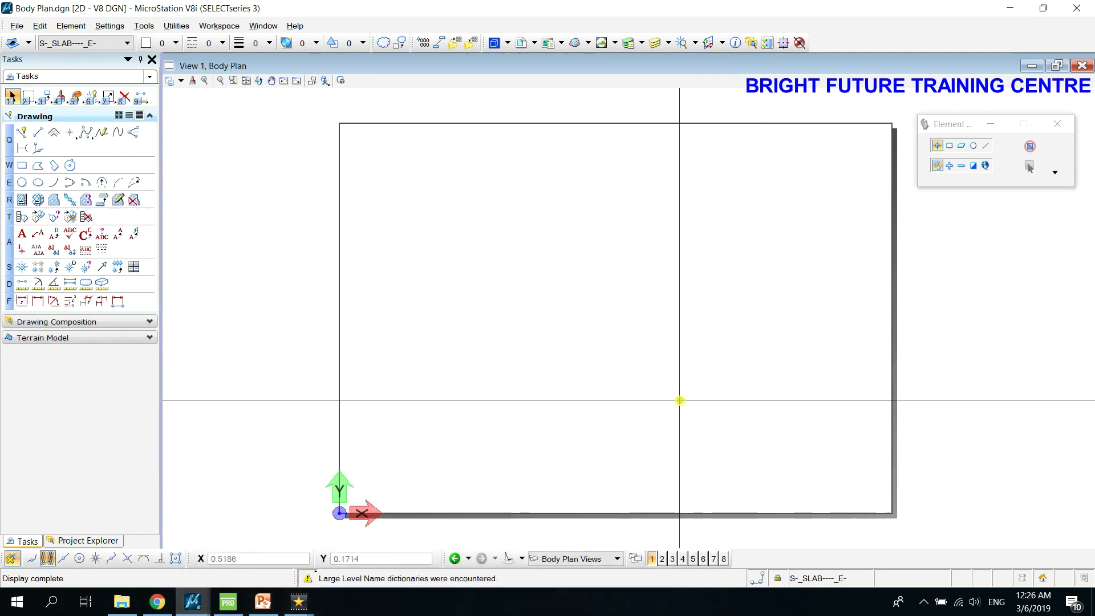
- Attach WT225CWD-ZZ9801-.dgn to the sheet using its Title Block Without Aecom model, coincident at full size 1=1 with No Nesting
left_click(521, 43)
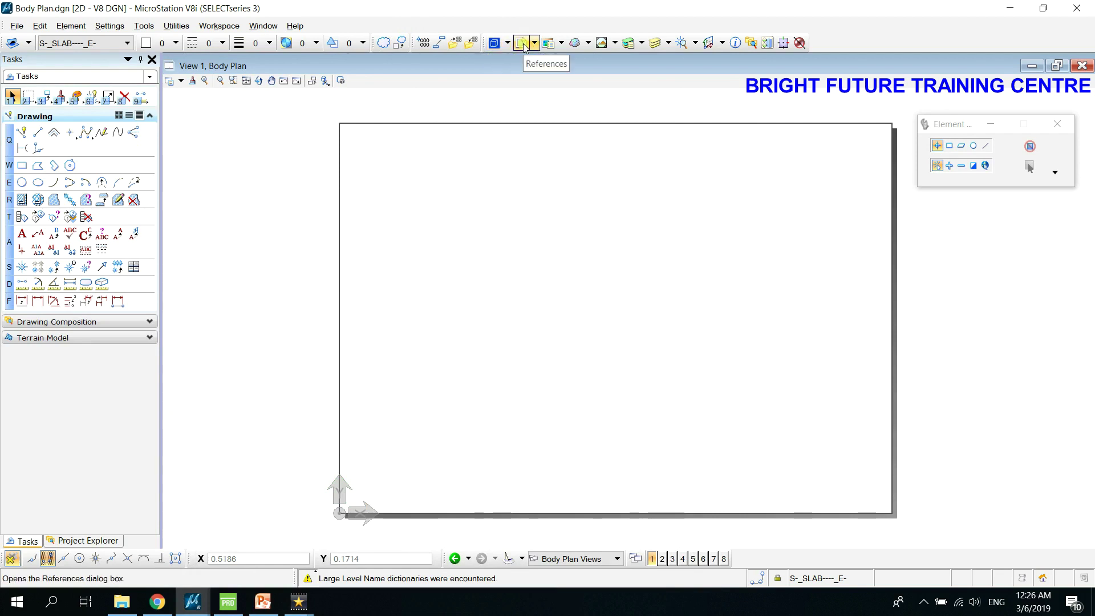
left_click(367, 350)
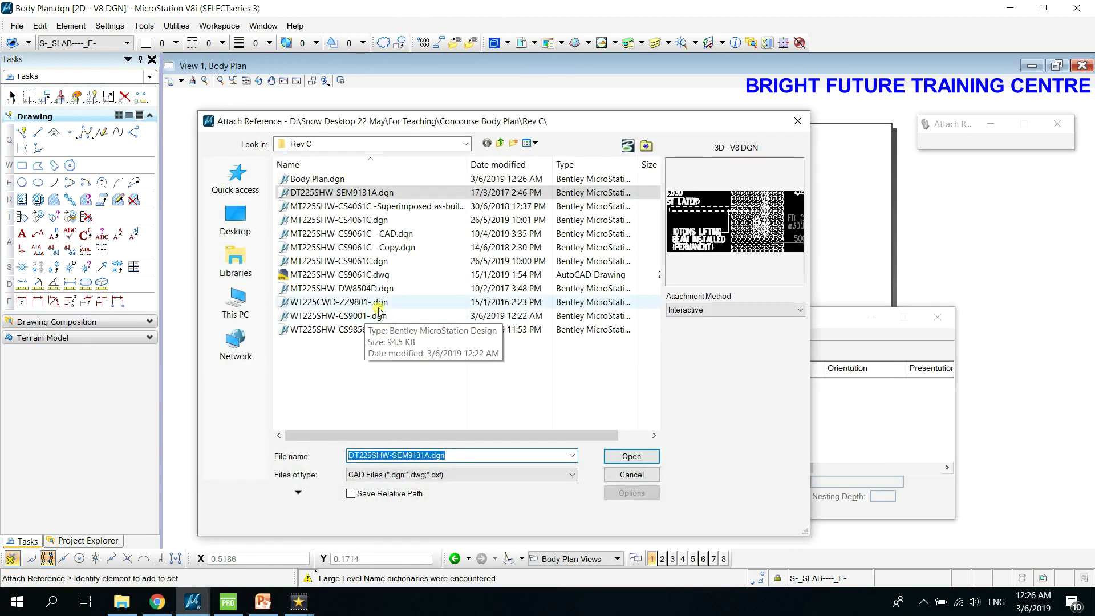
left_click(366, 303)
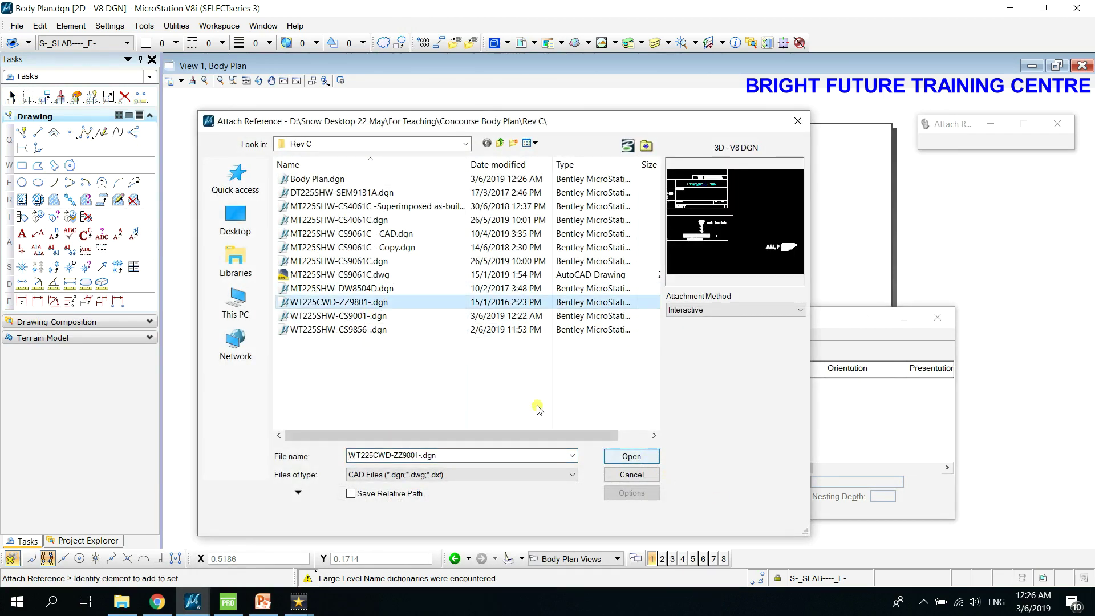
left_click(631, 456)
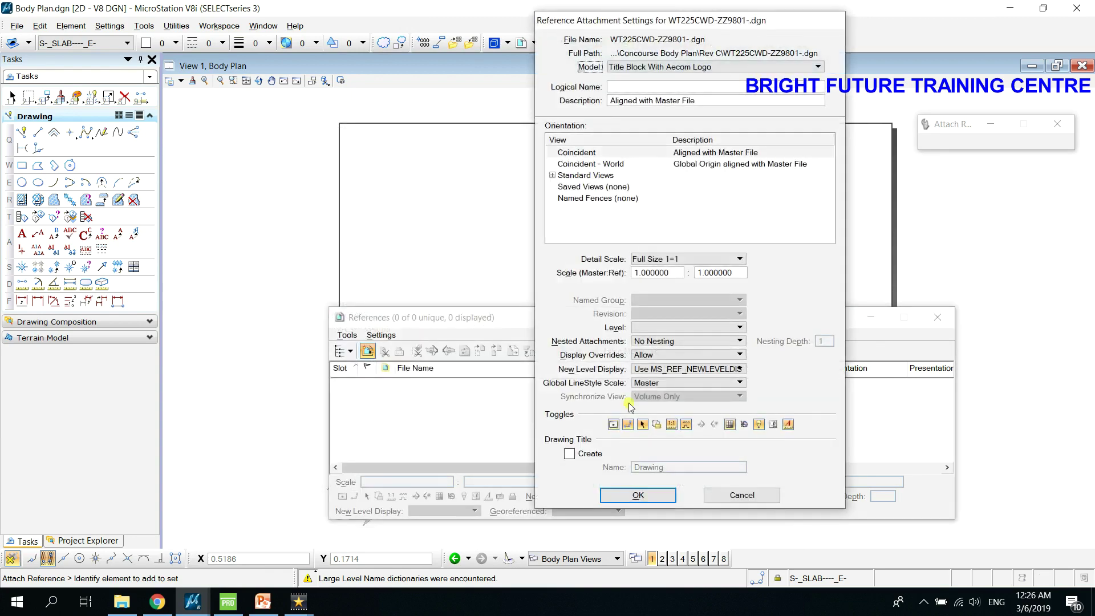
left_click(709, 66)
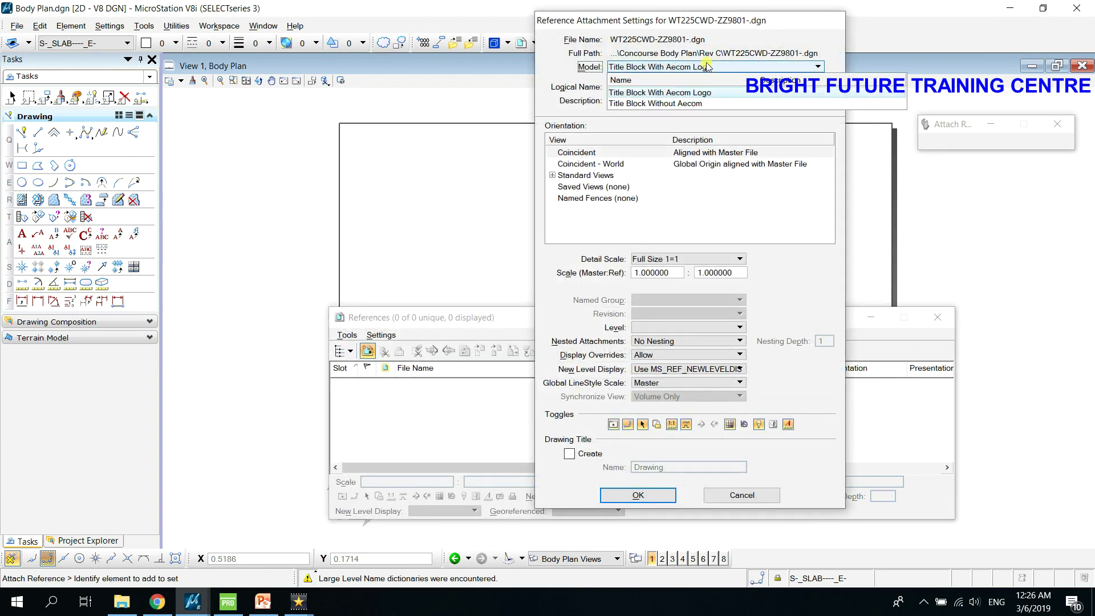
left_click(664, 105)
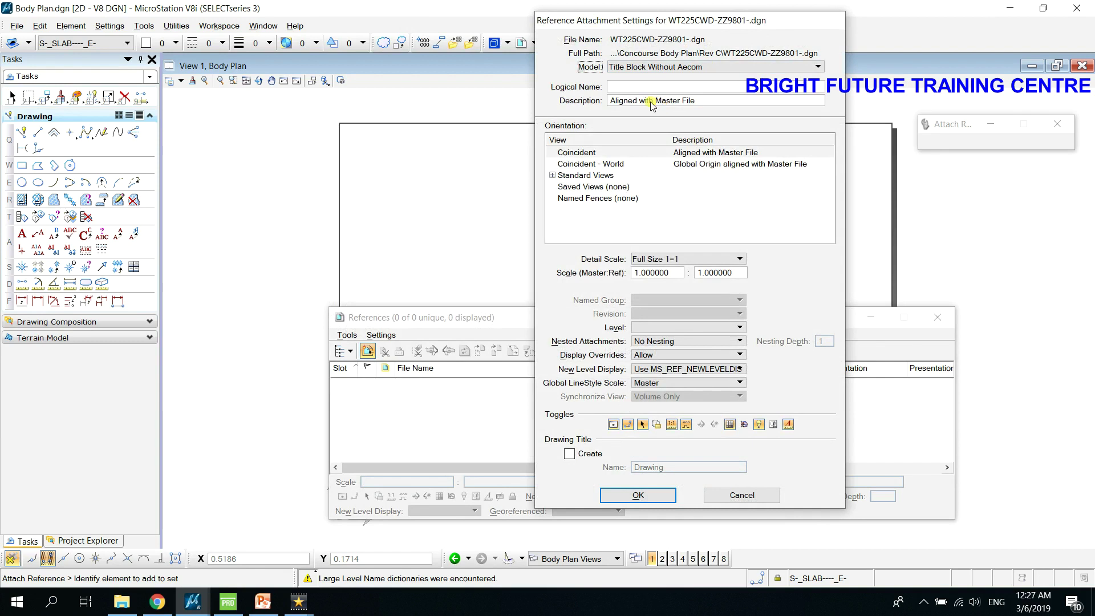
left_click(632, 68)
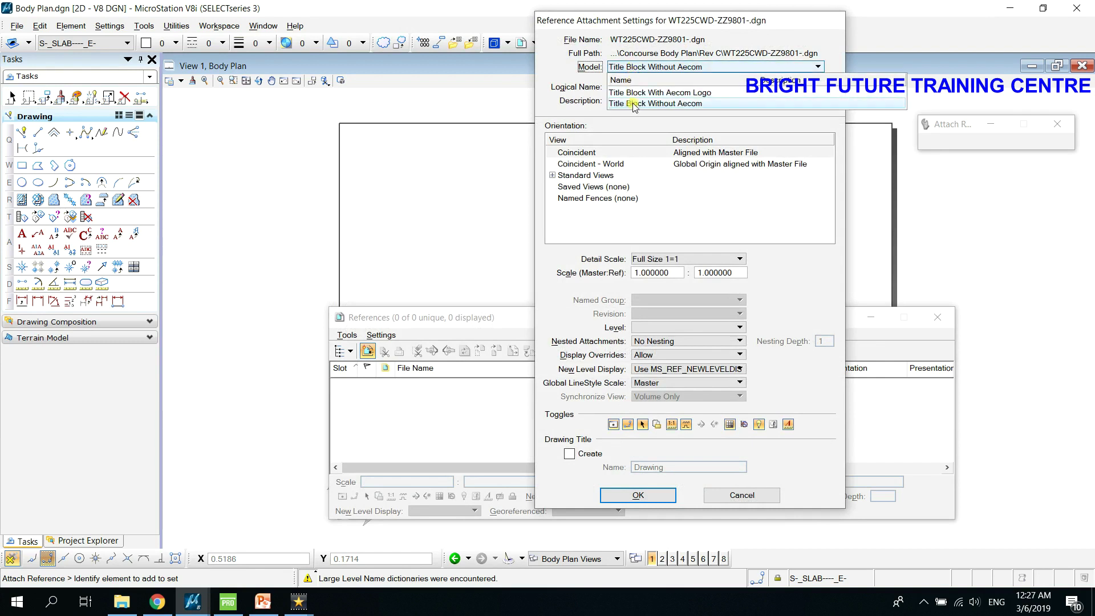
left_click(635, 105)
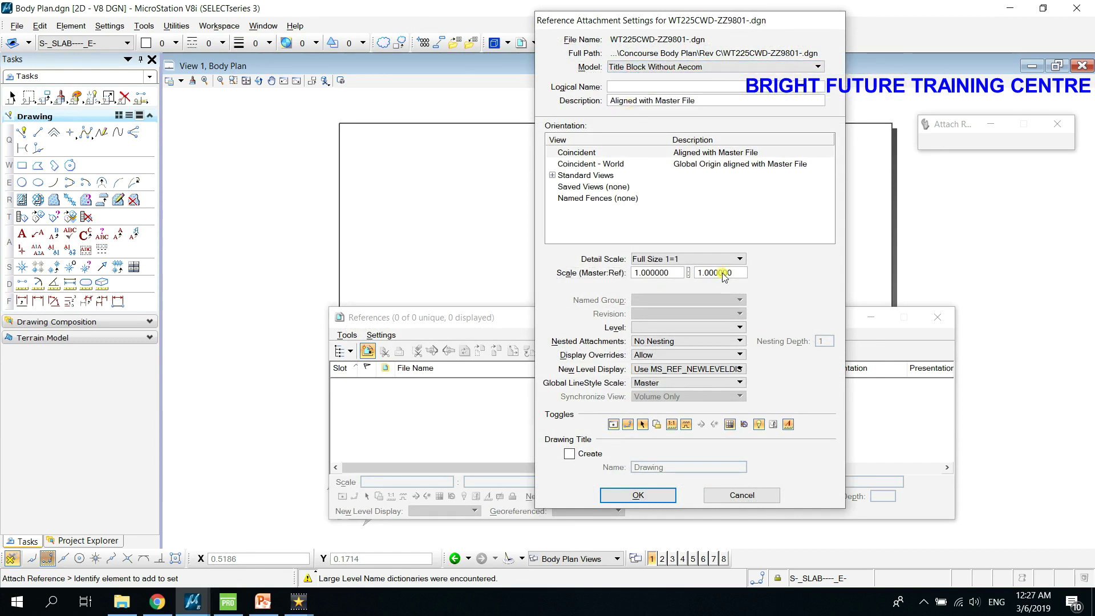
left_click(634, 495)
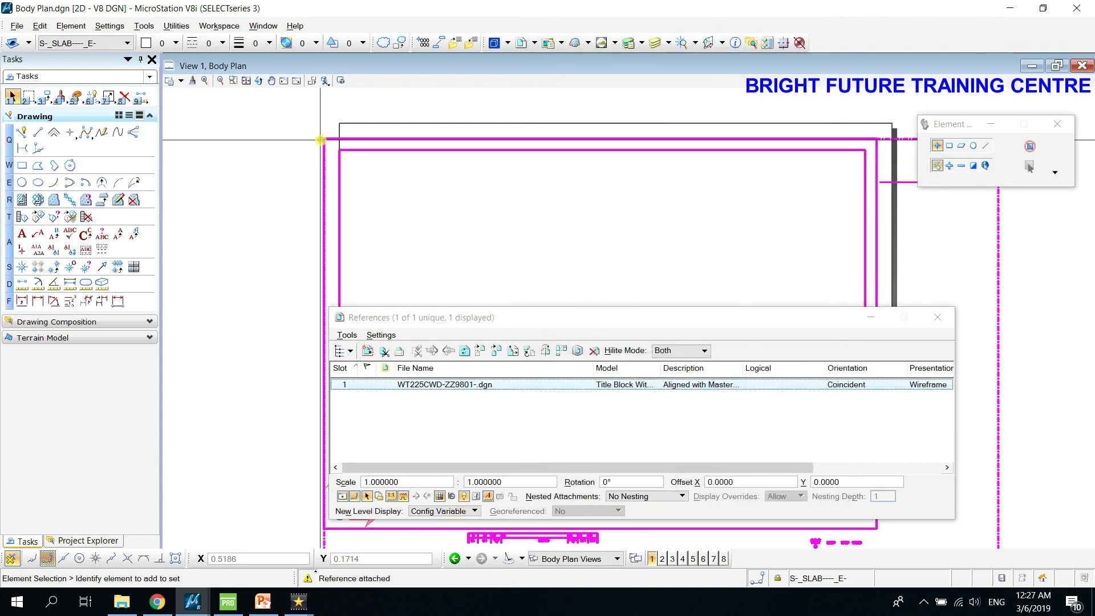
- Move the title block reference so its outer frame's upper-left corner meets the sheet boundary's upper-left corner, then deselect it
left_click(480, 351)
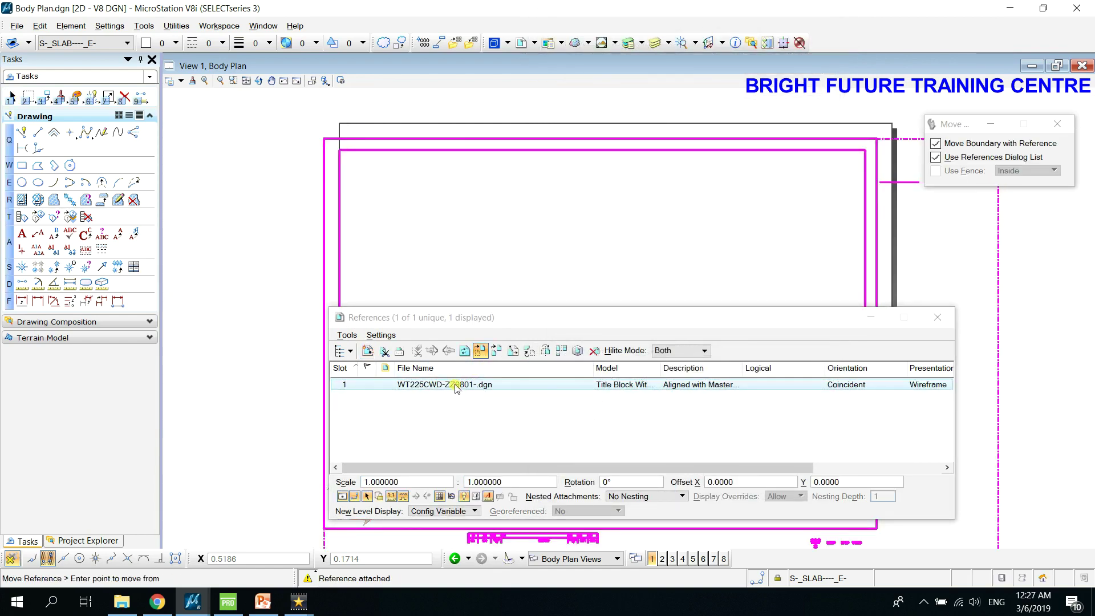
left_click(480, 352)
left_click(324, 139)
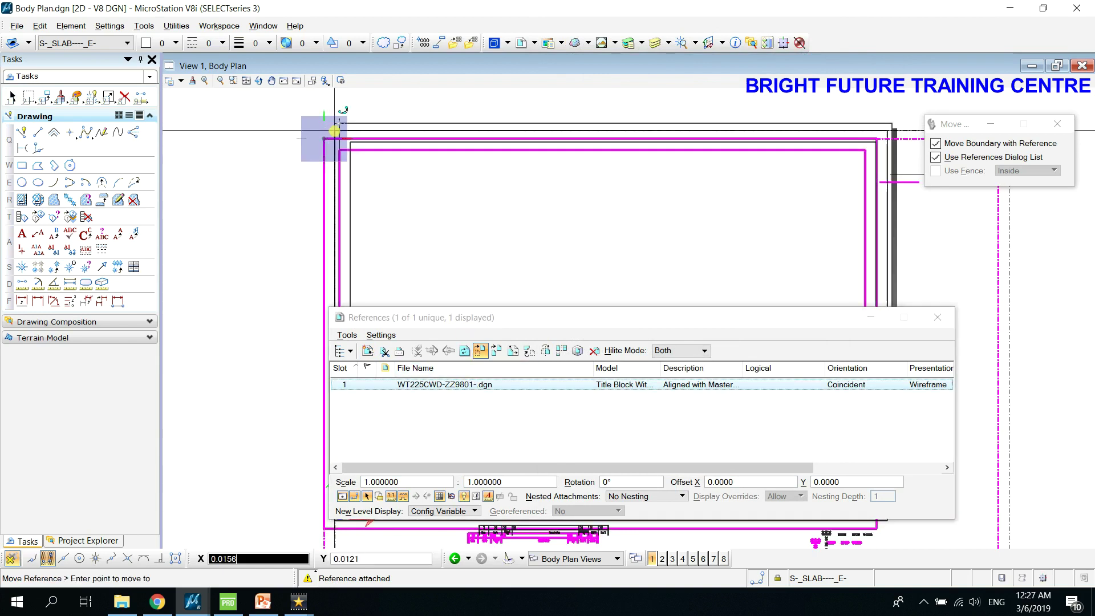
left_click(340, 124)
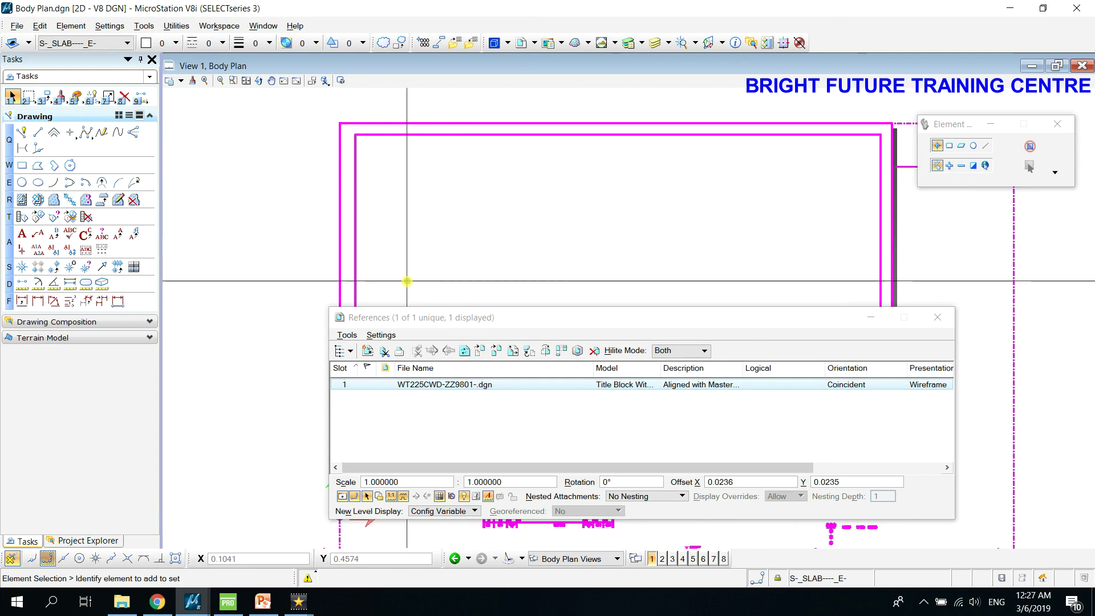
scroll(550, 281, "down", 2)
left_click(513, 415)
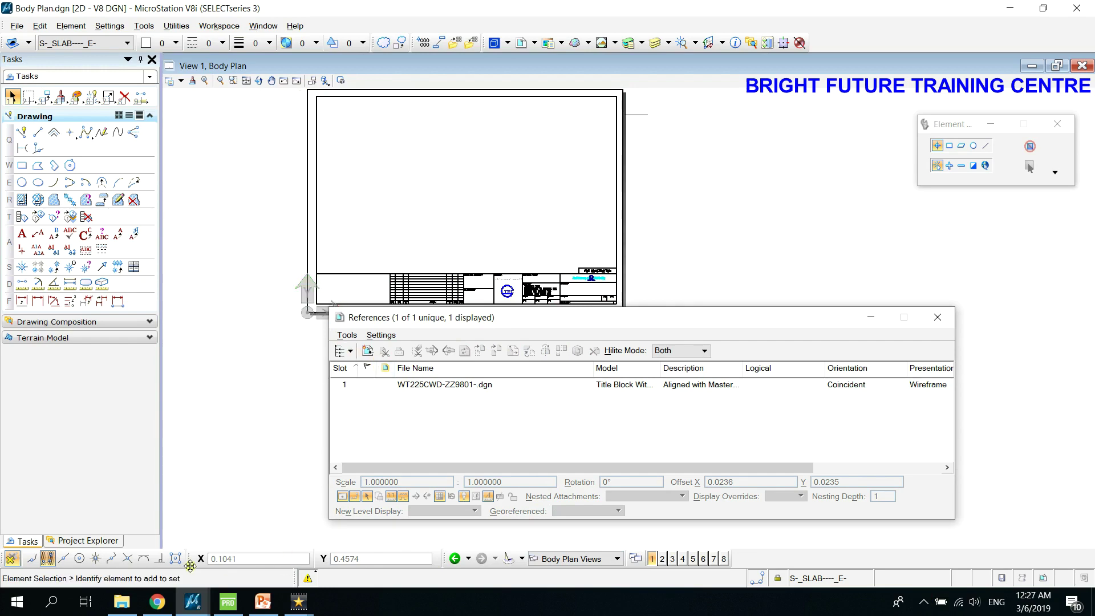
- Examine the Default model's attached references through Default Views and return to Body Plan Views
left_click(594, 559)
left_click(577, 529)
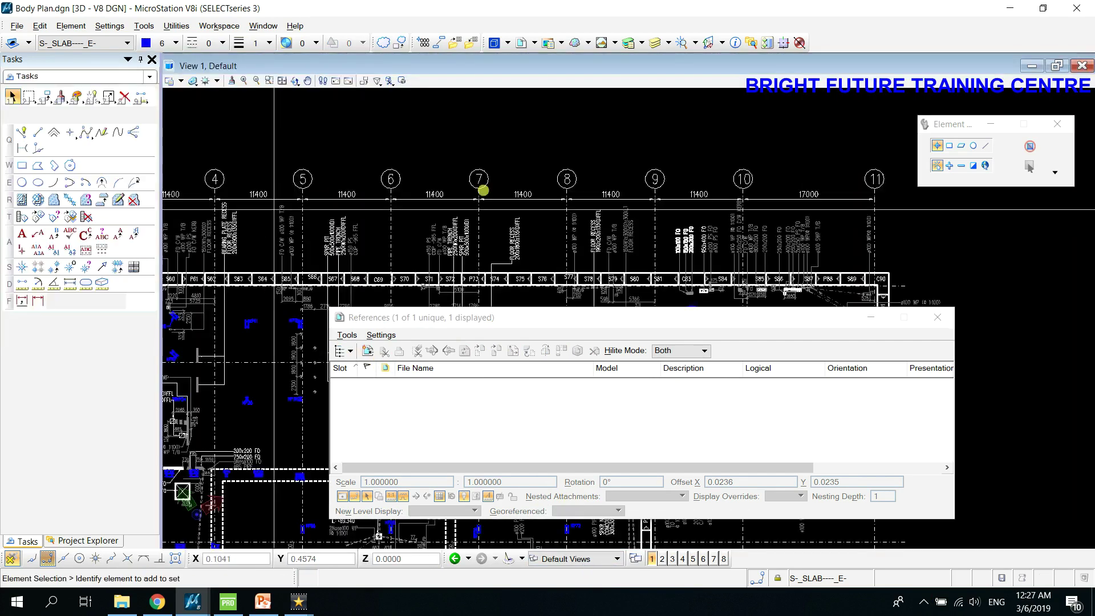
left_click(576, 558)
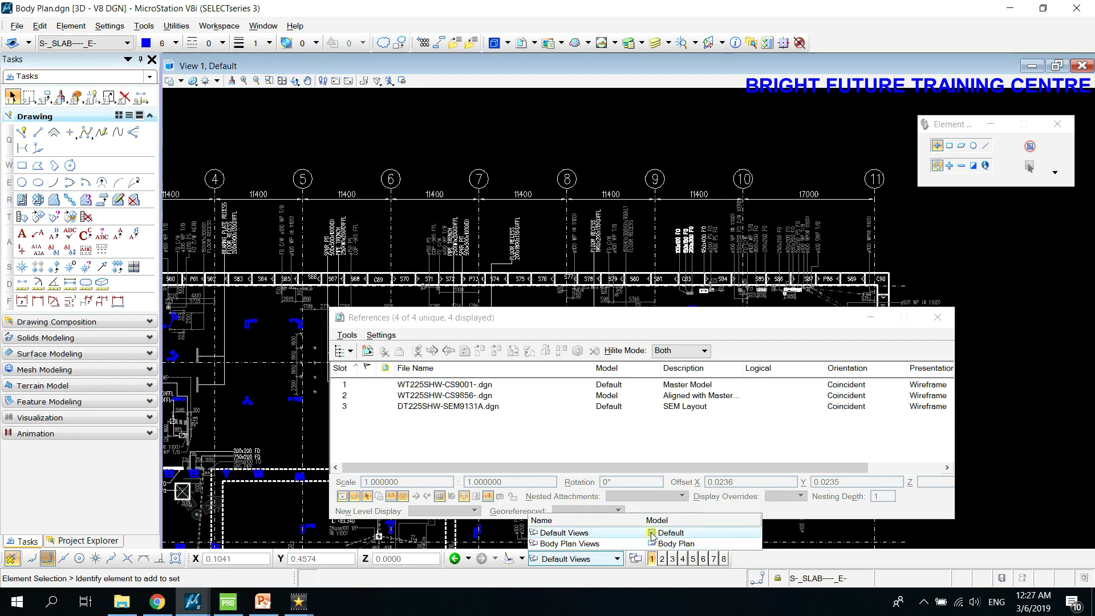
left_click(619, 545)
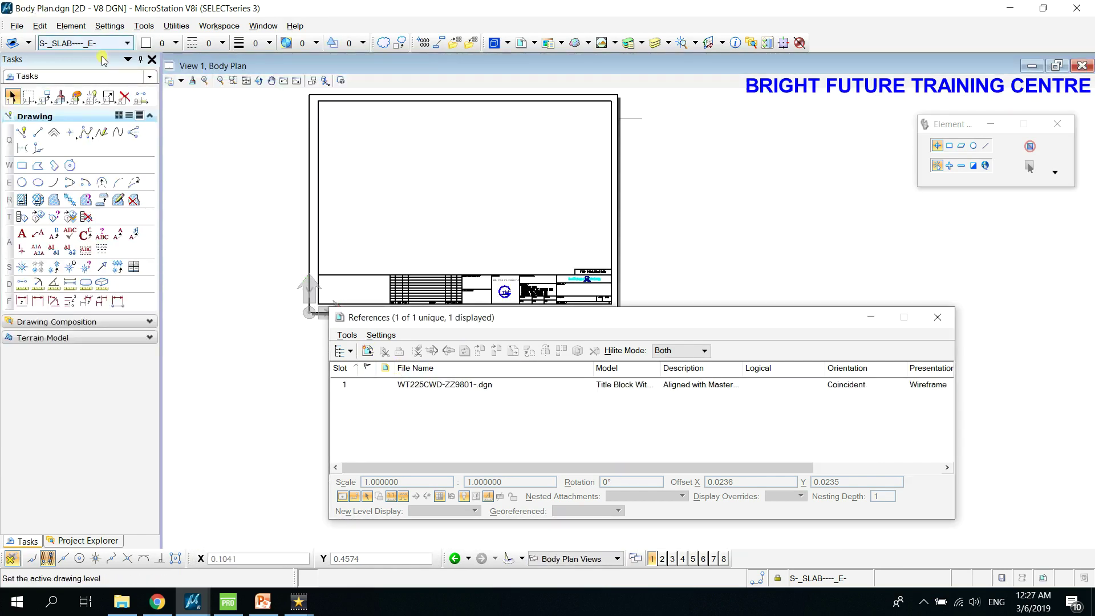
- Attach the Default model of Body Plan.dgn to the sheet as a coincident full-size reference with No Nesting
left_click(367, 351)
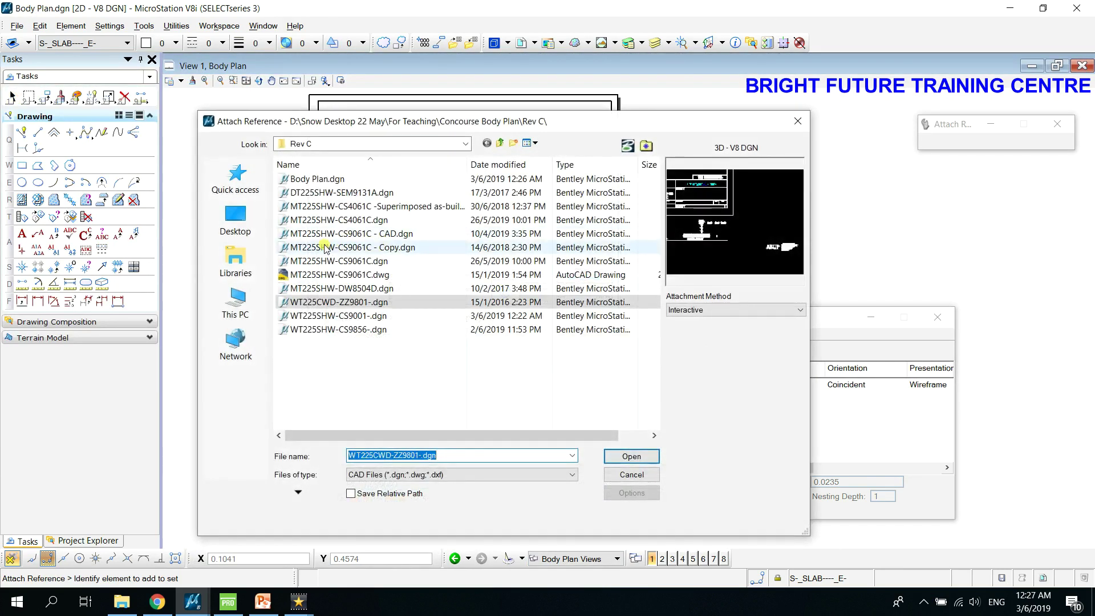
left_click(307, 180)
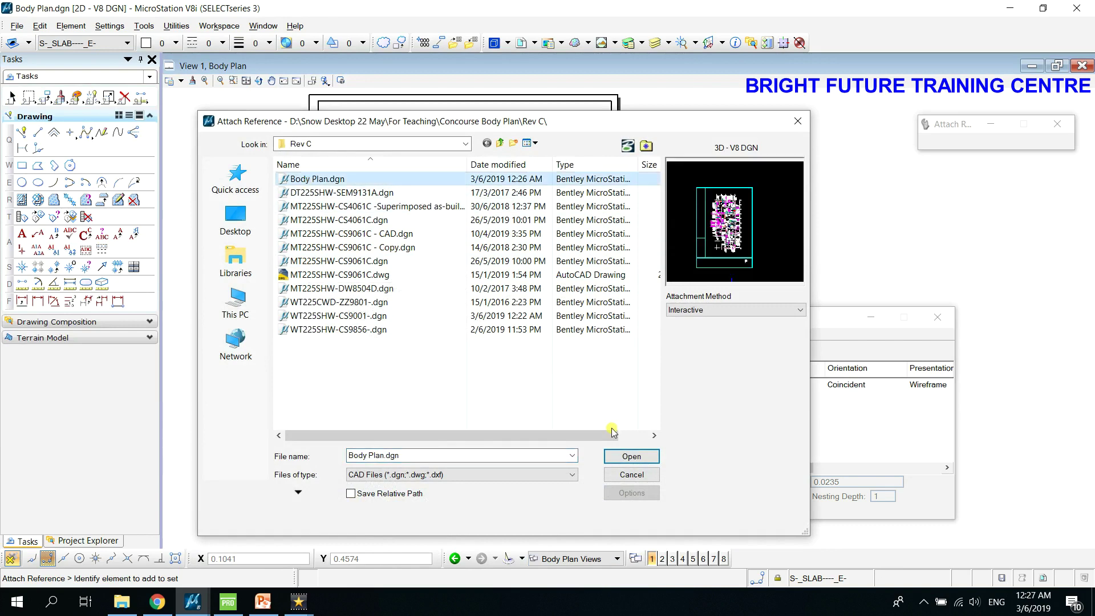
left_click(631, 458)
left_click(621, 67)
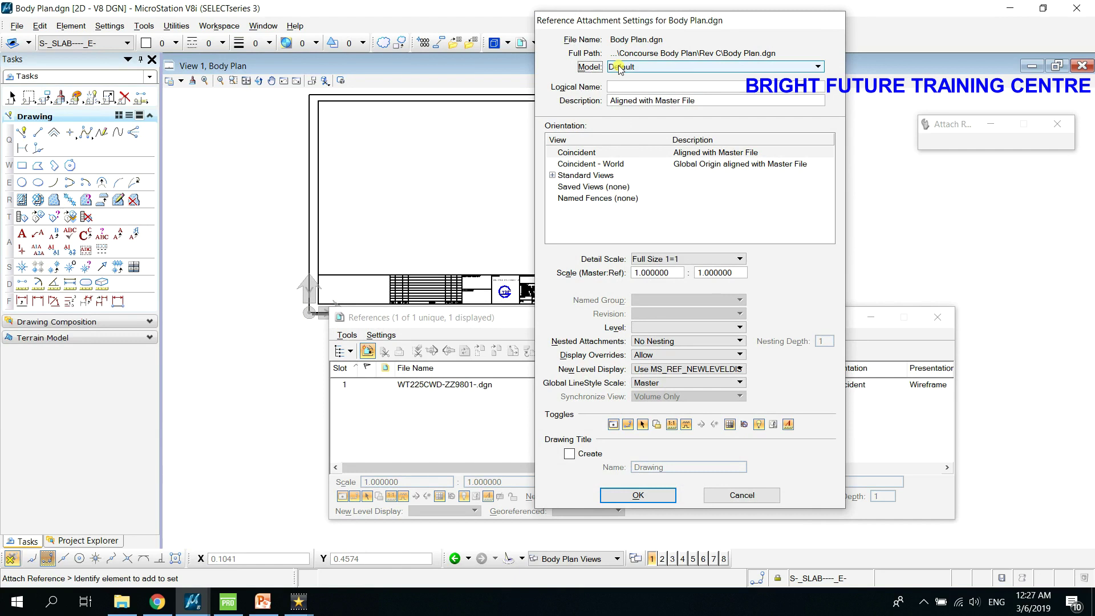
left_click(620, 69)
double_click(667, 273)
double_click(735, 274)
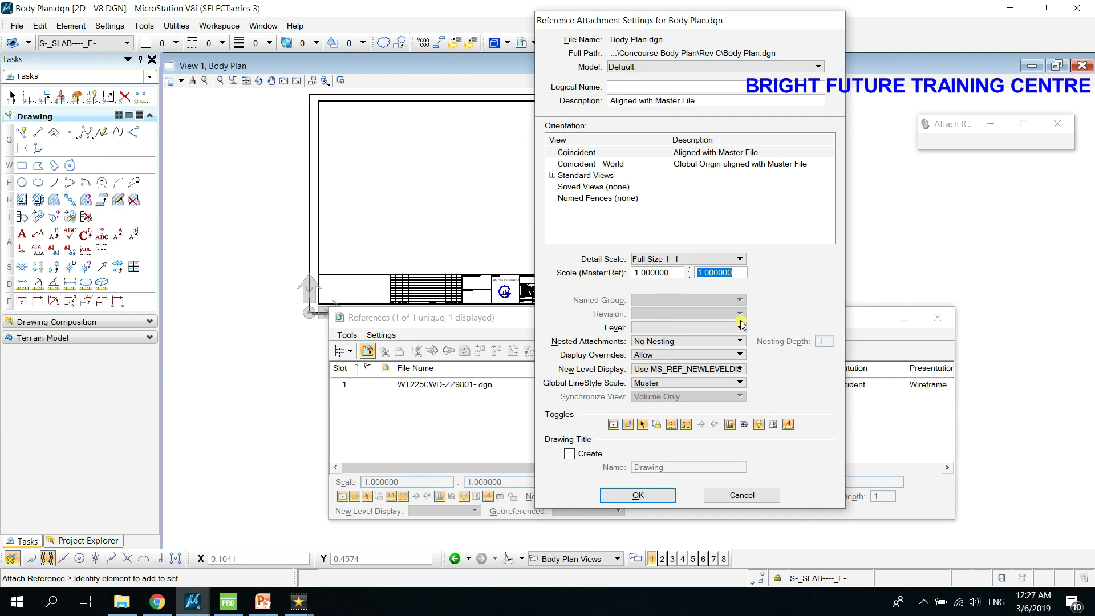
left_click(924, 602)
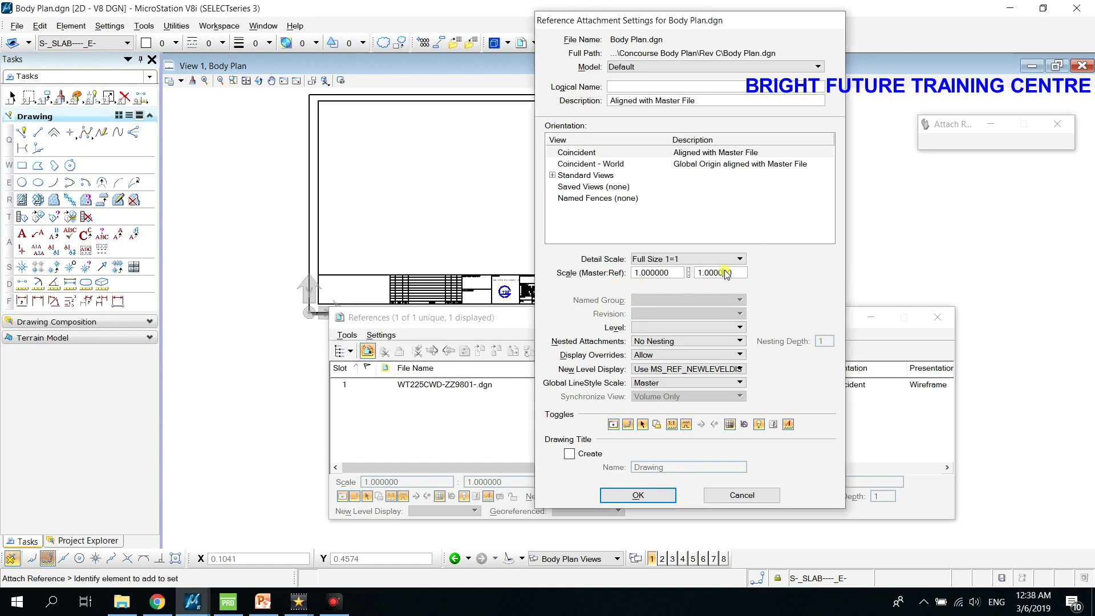
left_click(628, 496)
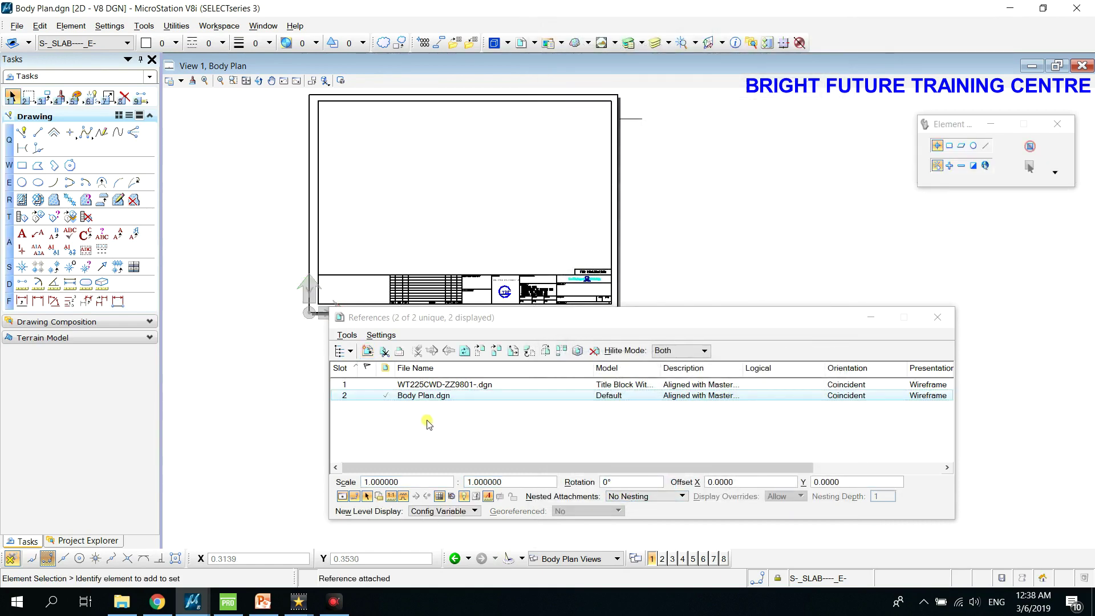
- Set the Body Plan.dgn reference's scale to 1:200 in its attachment settings
double_click(425, 395)
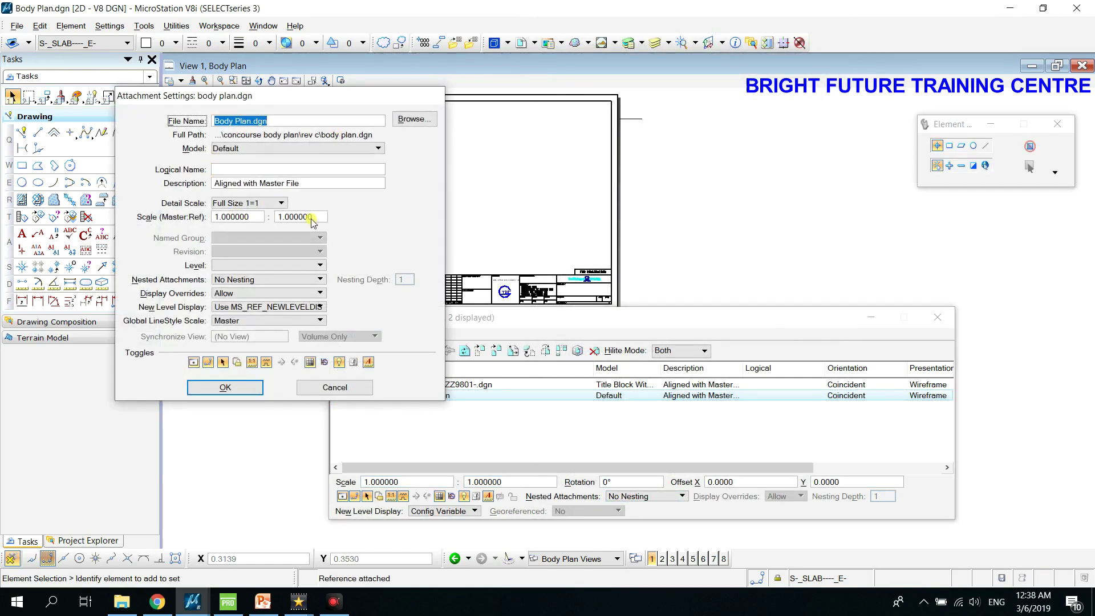
left_click_drag(323, 219, 272, 220)
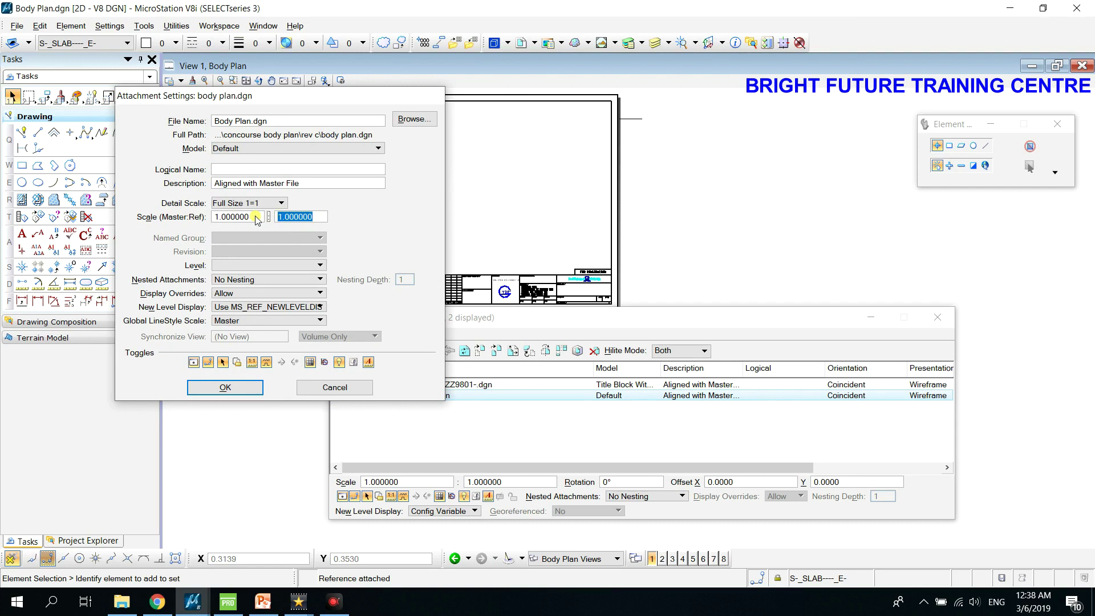
left_click(229, 217)
left_click_drag(316, 222, 270, 220)
type("2")
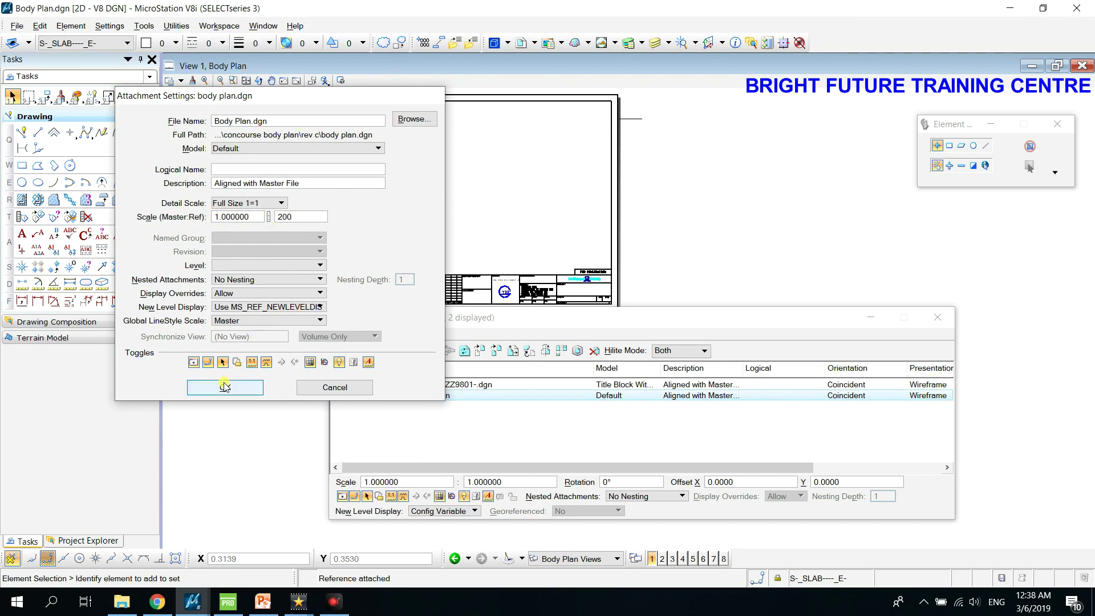
left_click(268, 279)
left_click(272, 288)
left_click(242, 391)
- Set the Body Plan.dgn reference's nested attachments to Live Nesting with a nesting depth of 1
left_click(246, 80)
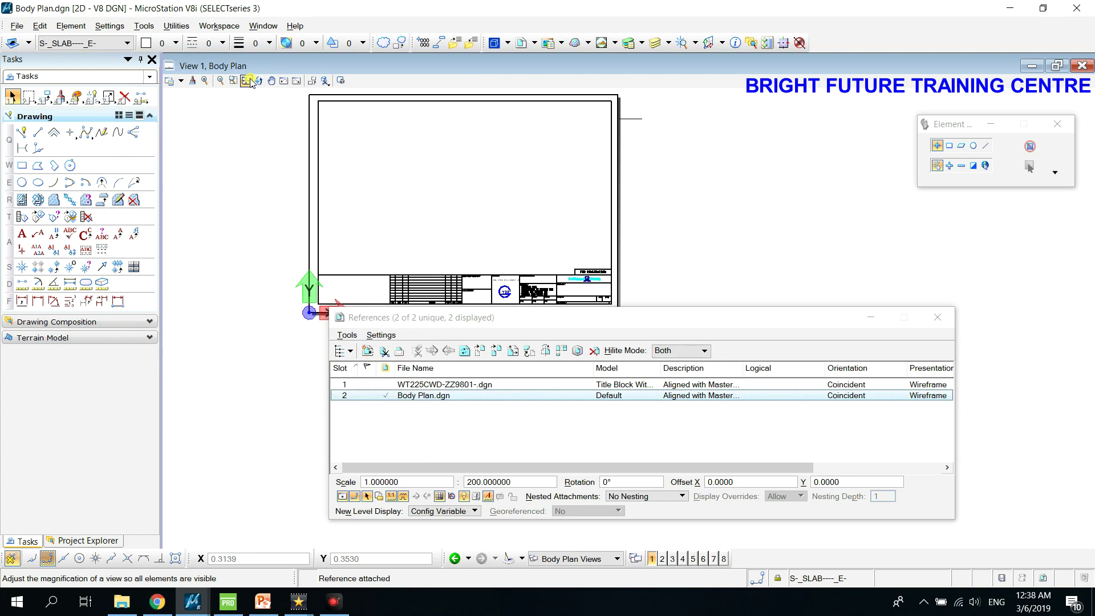
double_click(498, 396)
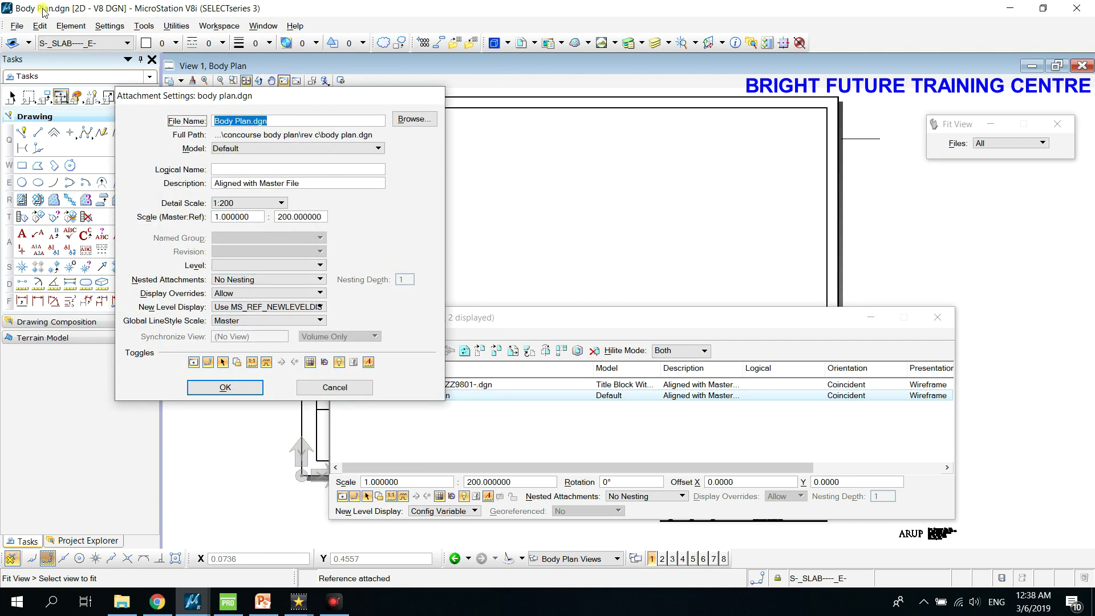
left_click(249, 280)
left_click(249, 292)
double_click(402, 281)
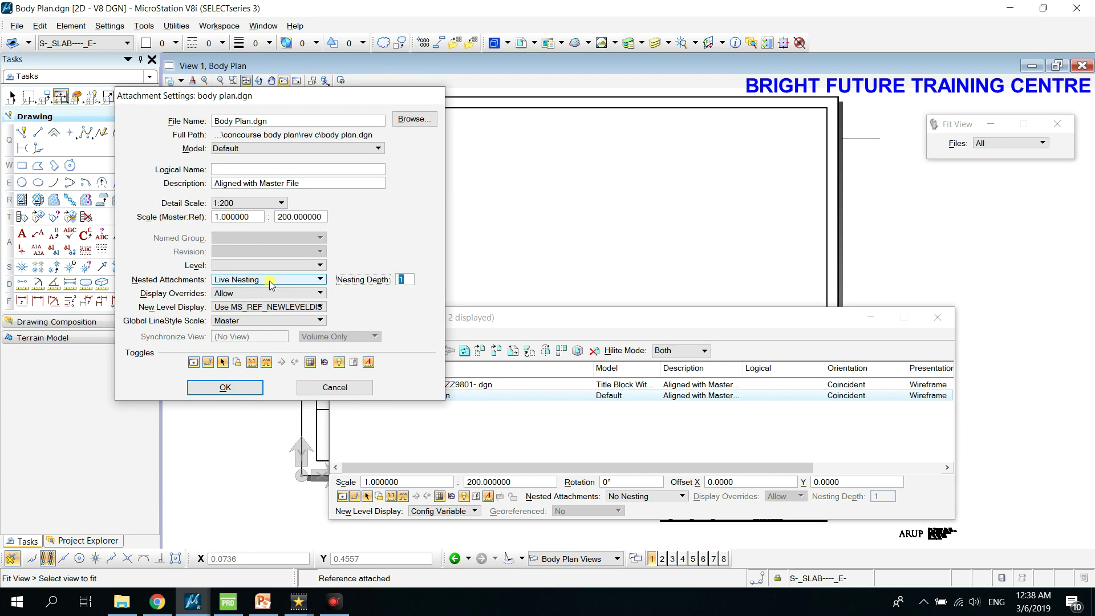
left_click(242, 388)
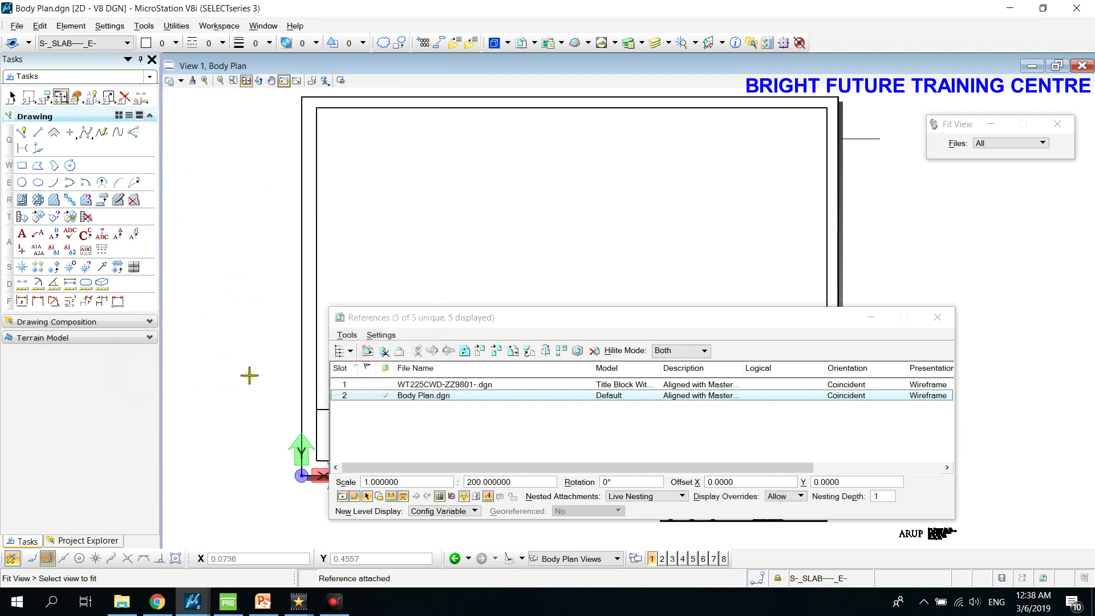
- Fit the view to all files and bring the nested Body Plan.dgn reference into view, clear of the references list
left_click(580, 163)
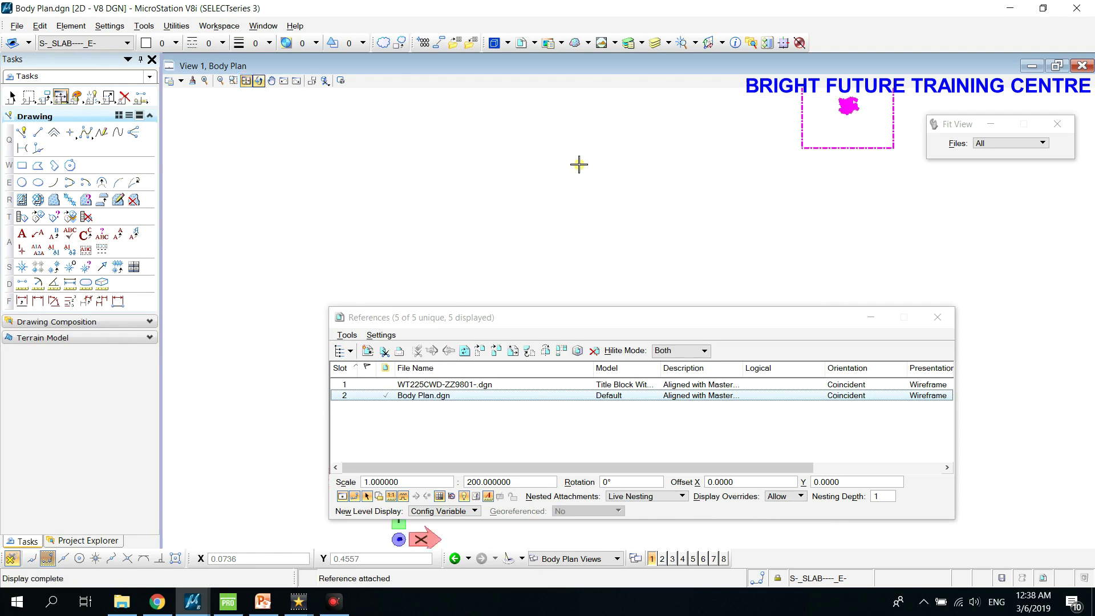
middle_click_drag(818, 97, 422, 228)
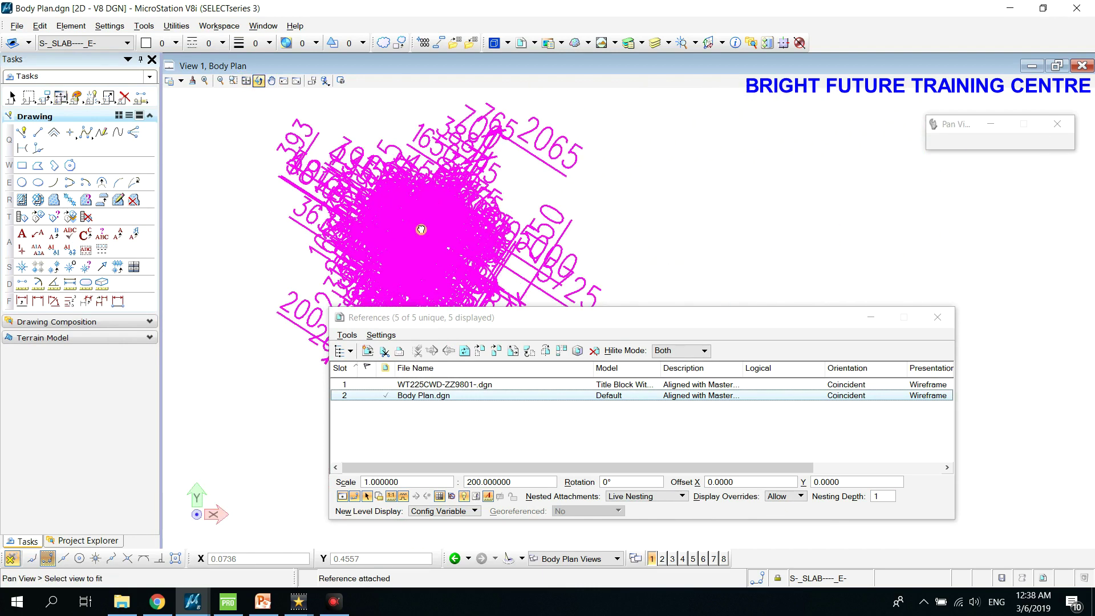
key("Escape")
left_click_drag(460, 326, 367, 389)
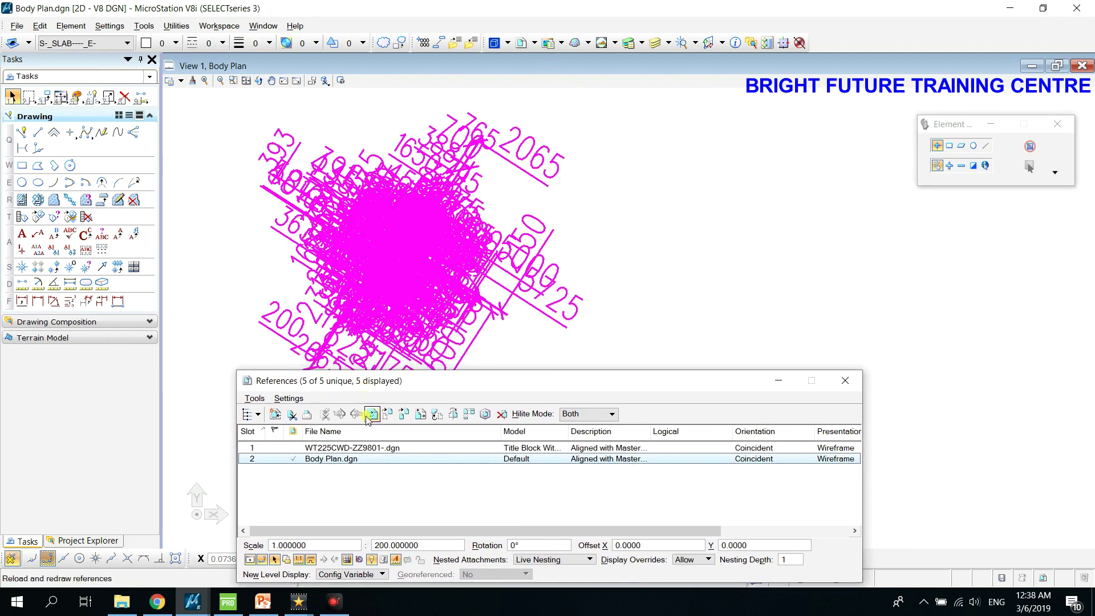
- Review the attachment settings of the Body Plan.dgn reference without changing them
double_click(352, 459)
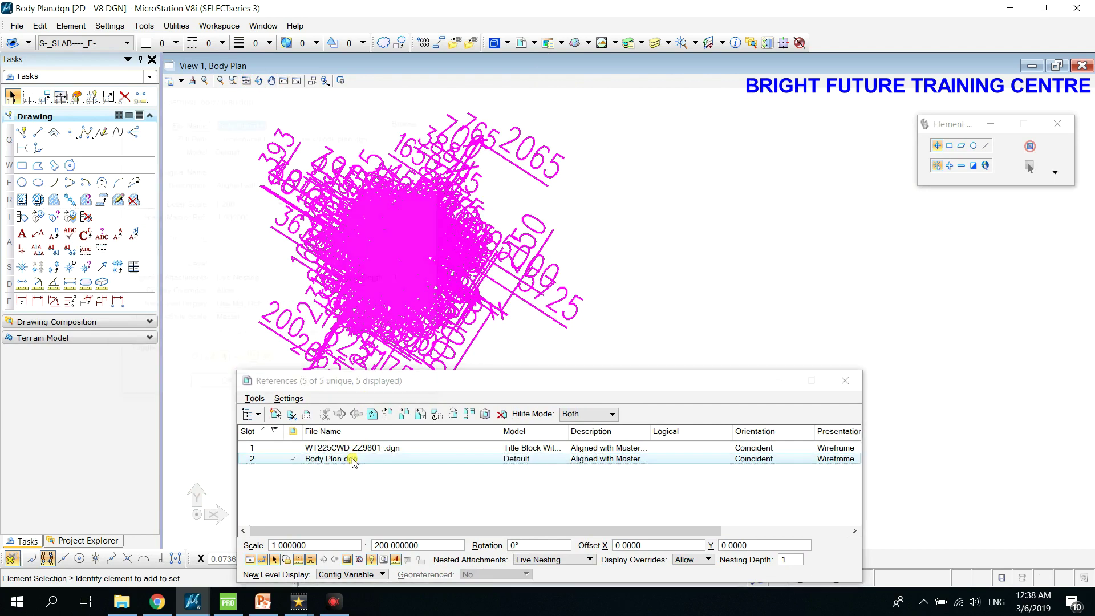
left_click(341, 385)
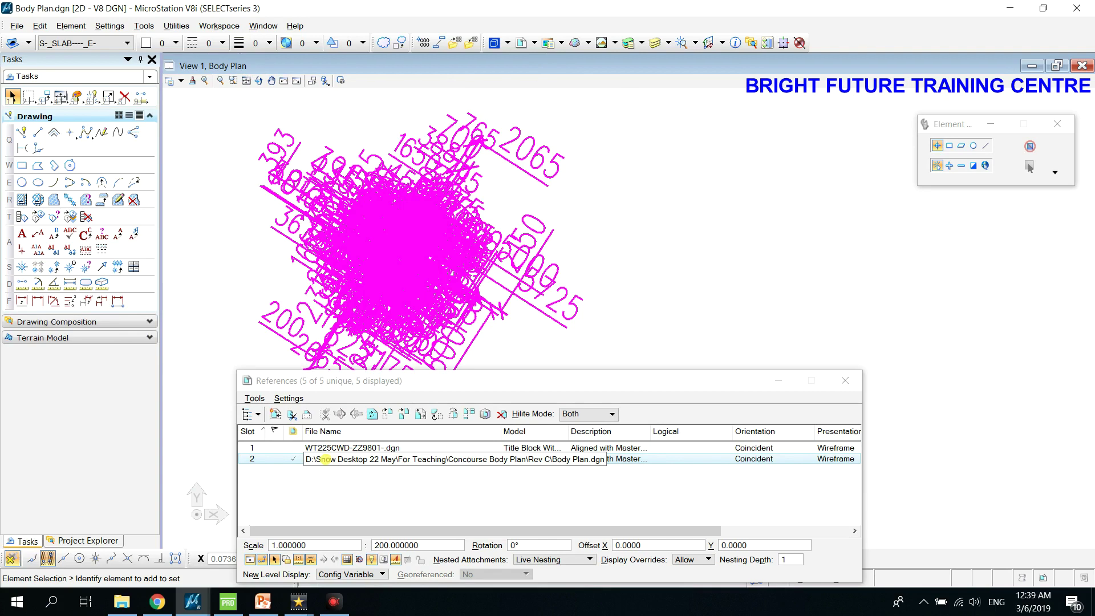
double_click(325, 460)
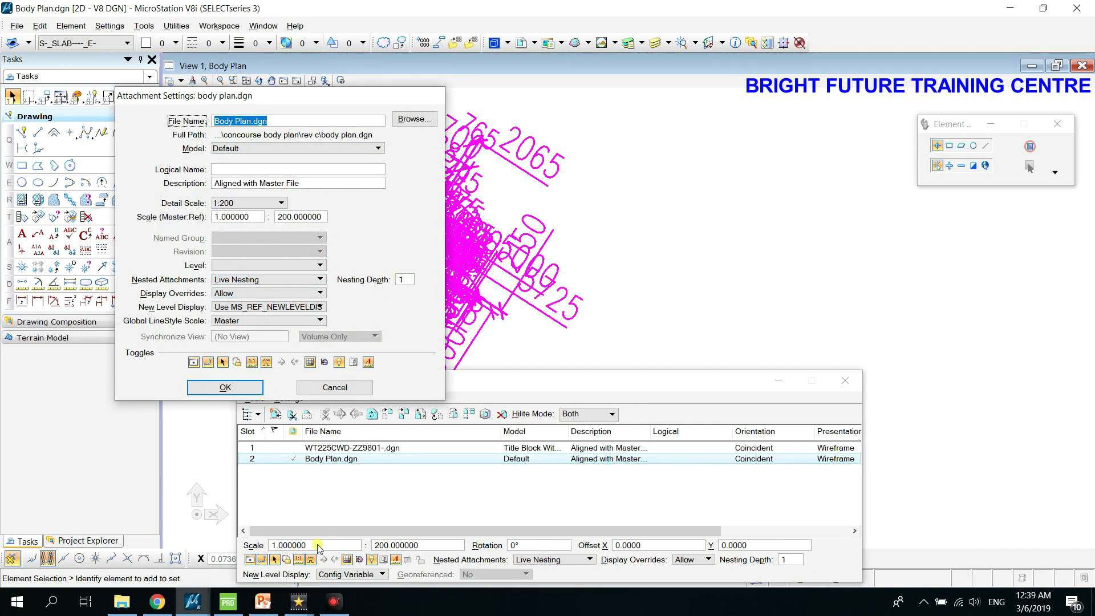
left_click(323, 388)
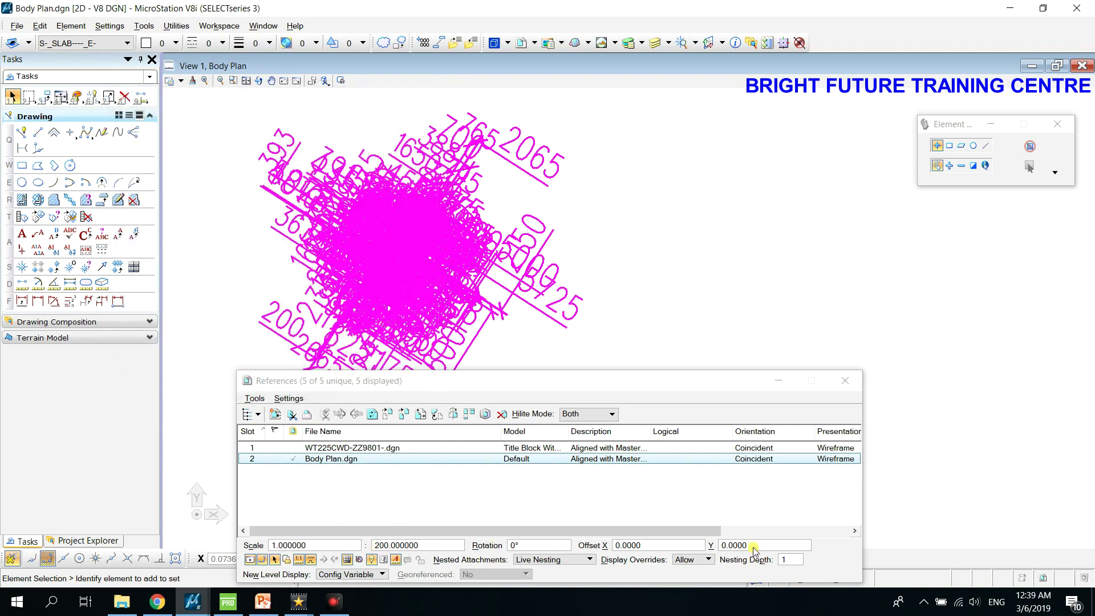
- Turn off the active annotation scale for the Body Plan.dgn reference and inspect its grid and text
left_click(396, 560)
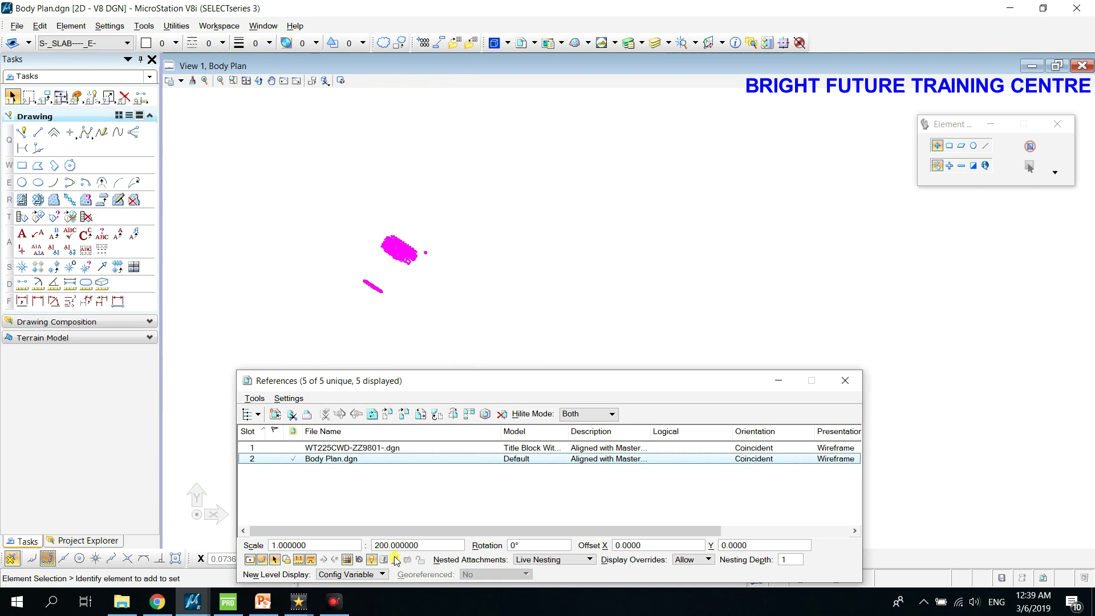
scroll(416, 245, "up", 10)
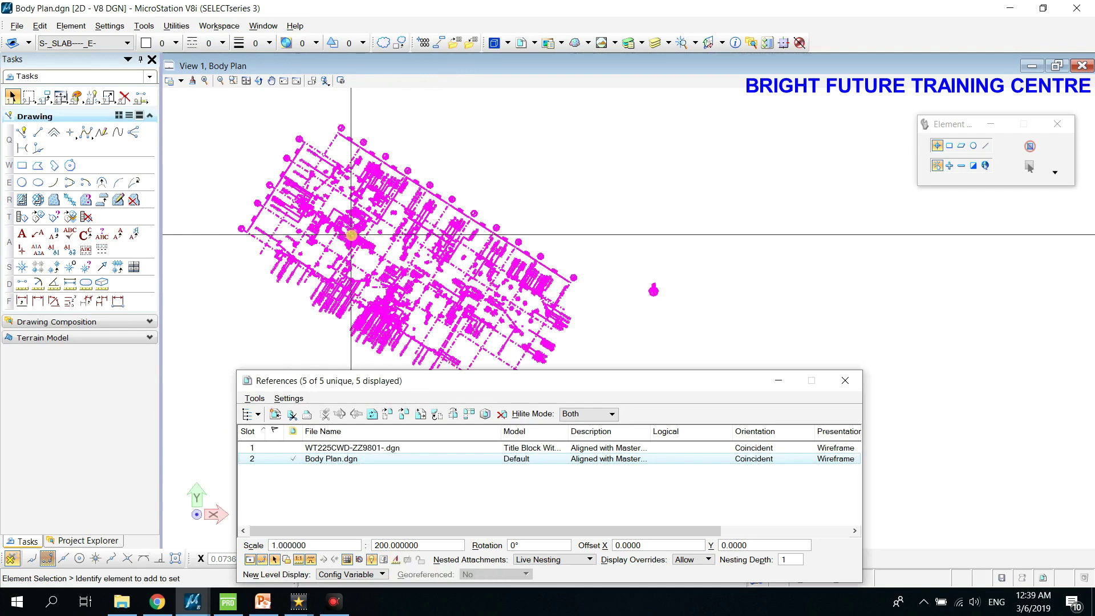
scroll(346, 227, "down", 10)
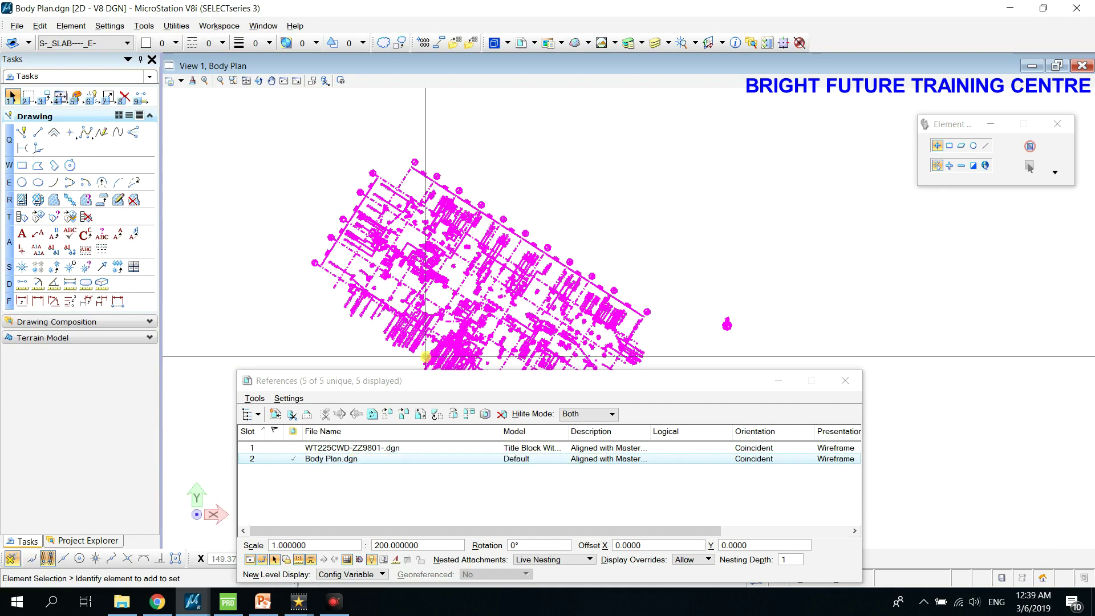
scroll(370, 234, "up", 4)
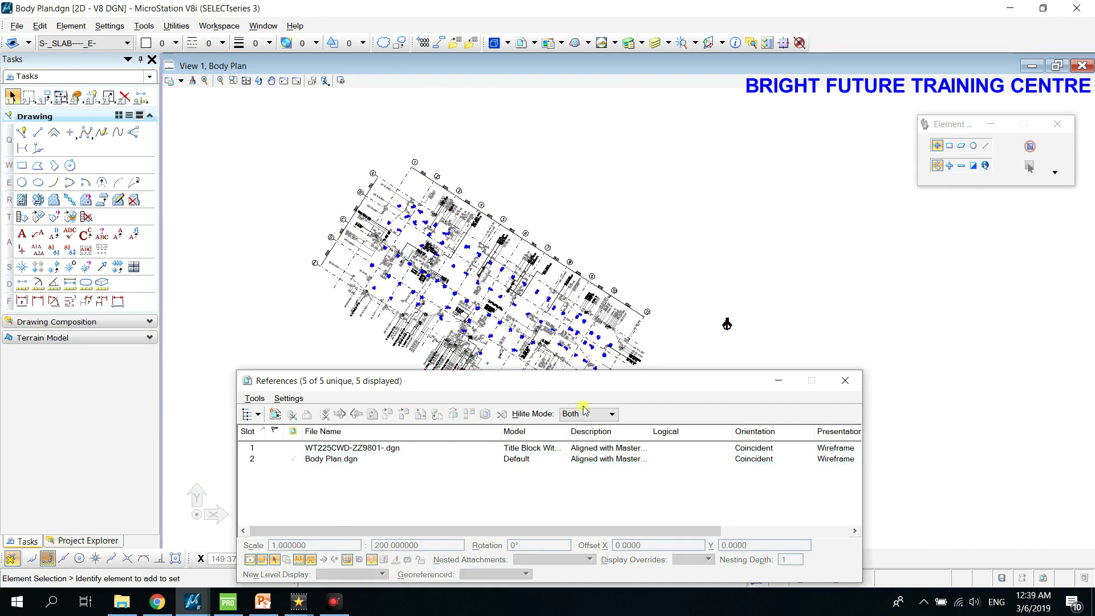
scroll(477, 189, "up", 3)
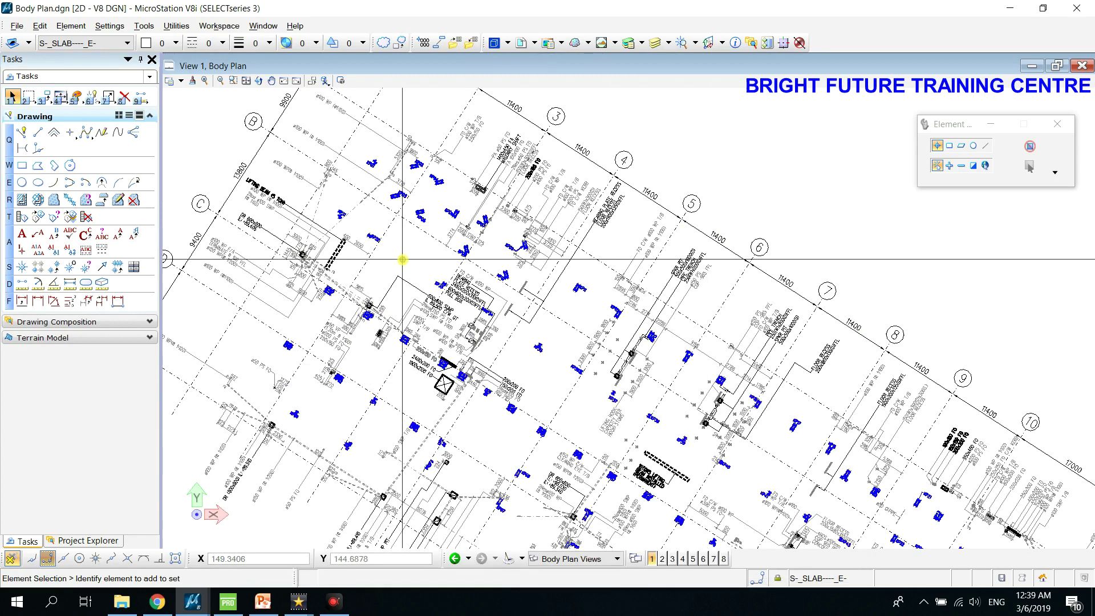
middle_click_drag(402, 259, 426, 362)
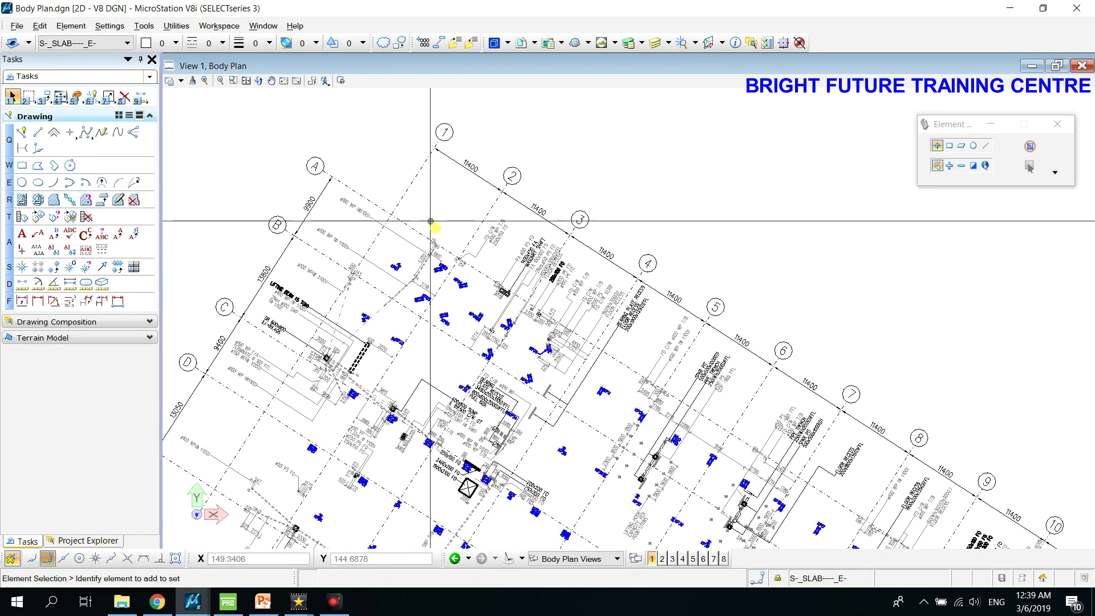
- Switch to PowerPoint and select the 1 Sheet View box in the Reference Nesting Depth diagram
left_click(262, 602)
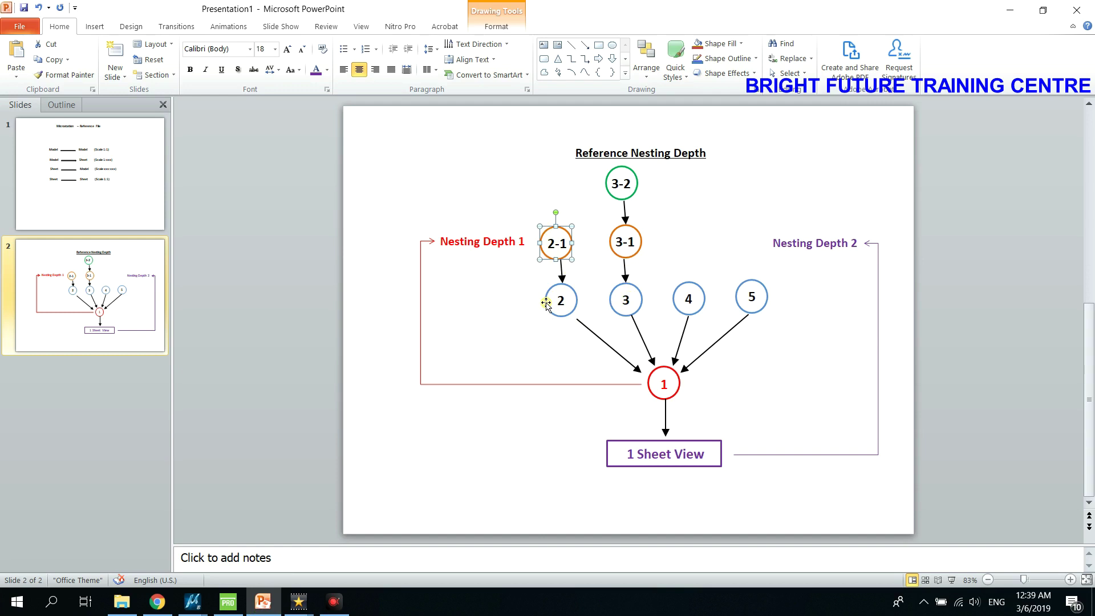
left_click(564, 407)
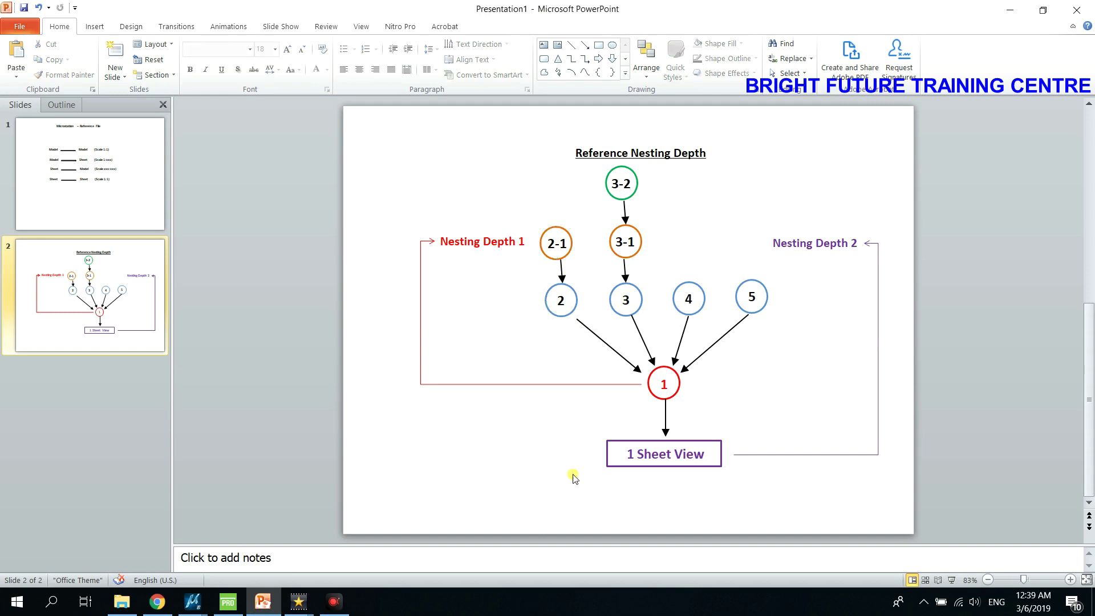
left_click(711, 465)
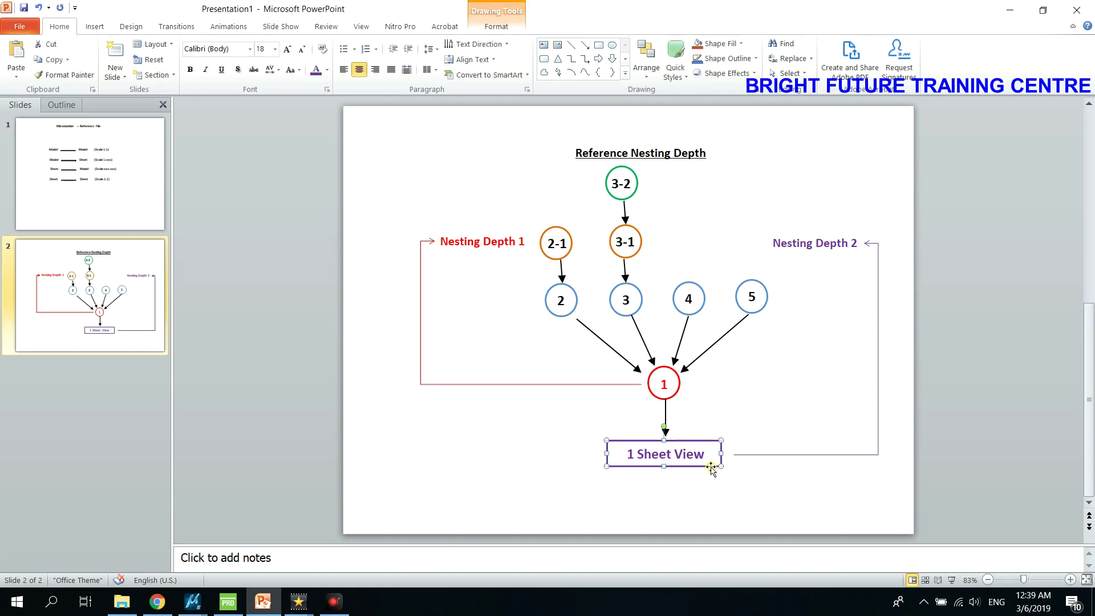
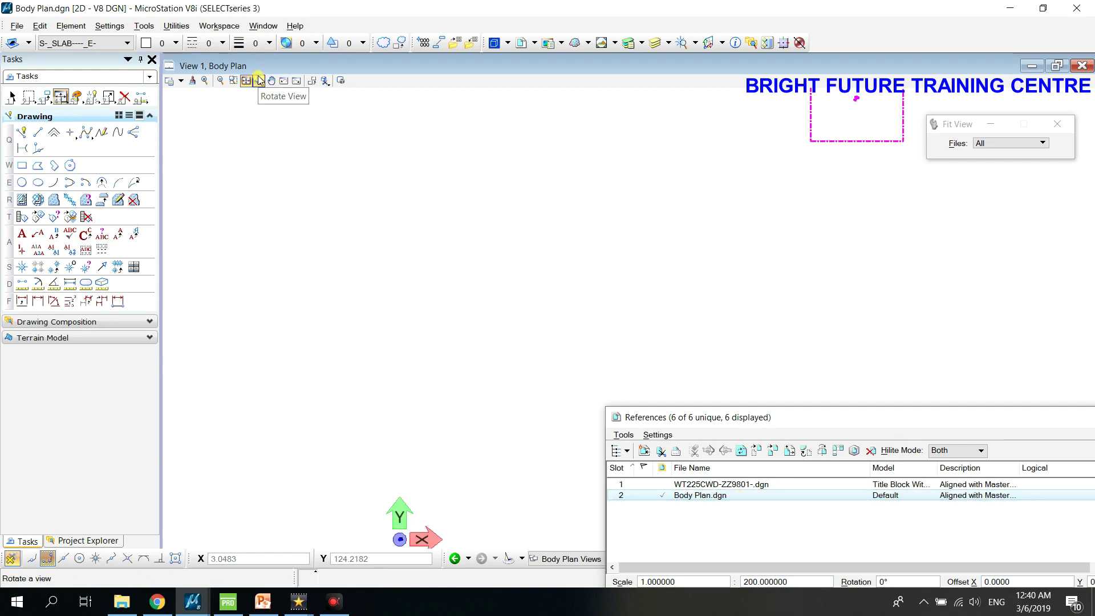
- Check the Body Plan sheet's size and origin in its model properties
left_click(495, 44)
right_click(310, 518)
left_click(366, 512)
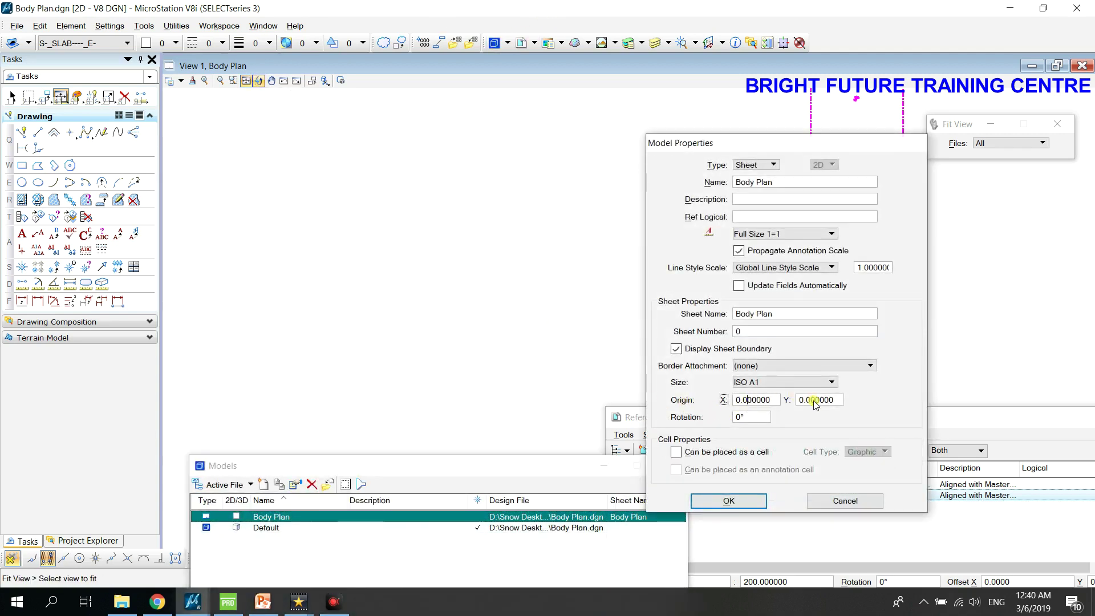
left_click(729, 501)
left_click(670, 466)
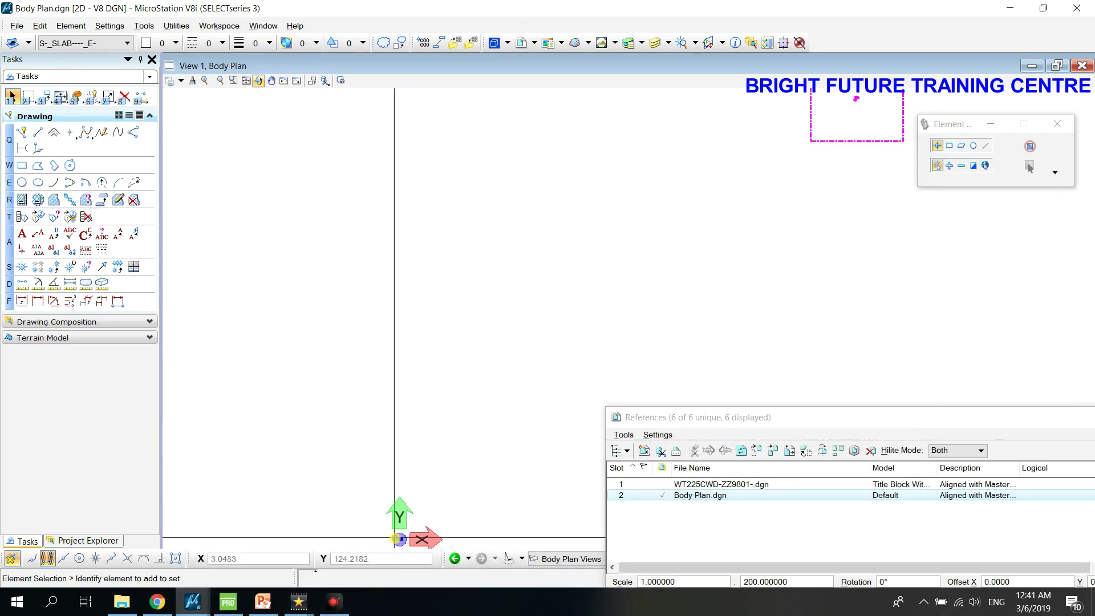
left_click(181, 81)
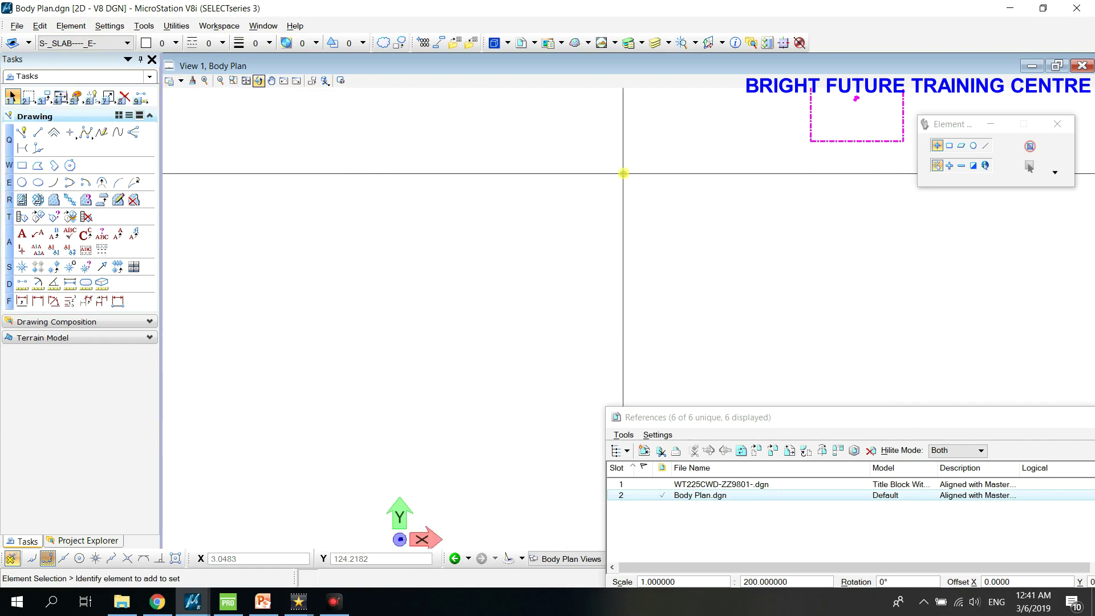
- Move the Body Plan.dgn reference together with its boundary from its distant location onto the title block sheet near the origin
left_click(757, 451)
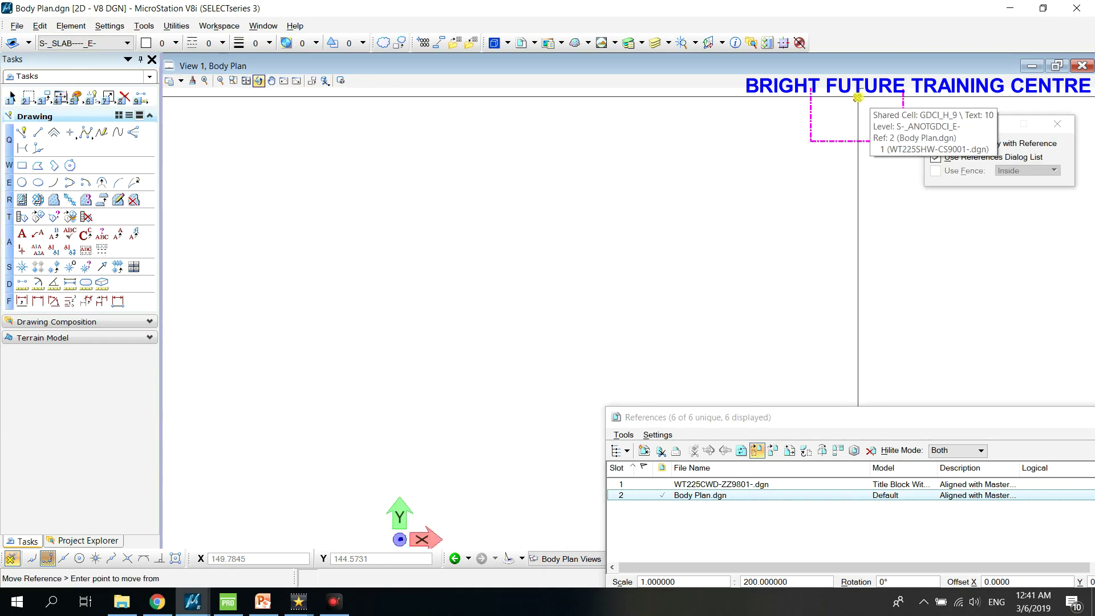
left_click(858, 98)
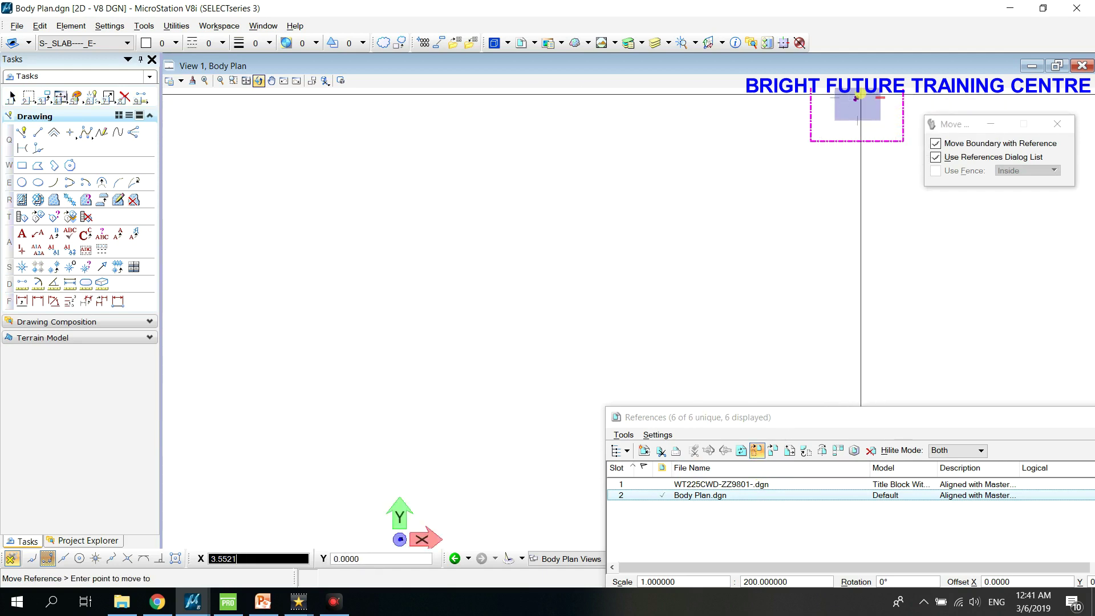
scroll(377, 428, "down", 2)
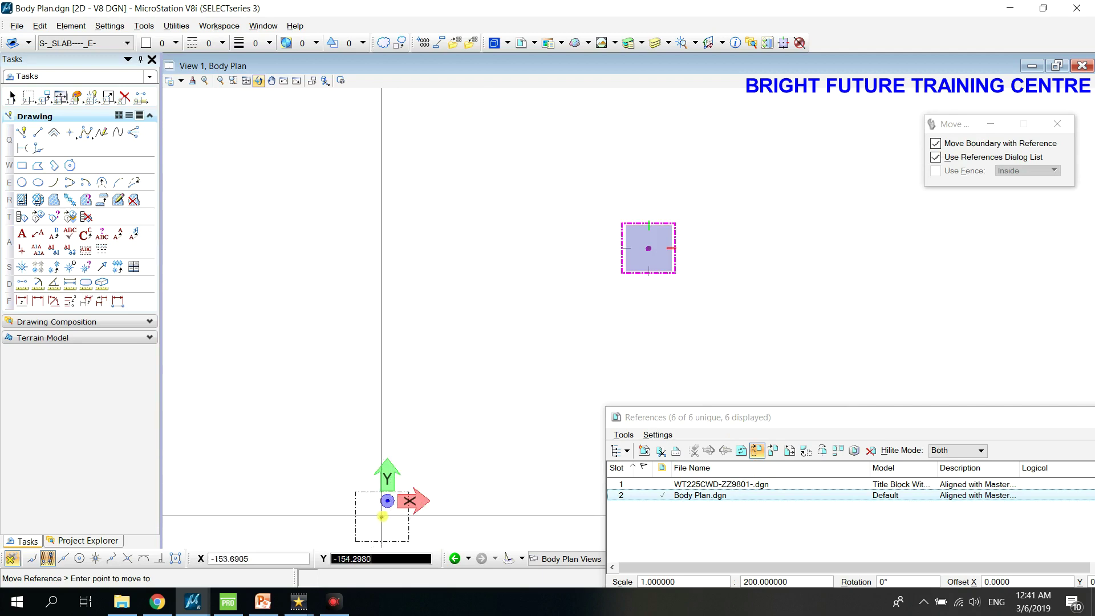
scroll(393, 474, "up", 4)
left_click(400, 484)
scroll(401, 479, "up", 5)
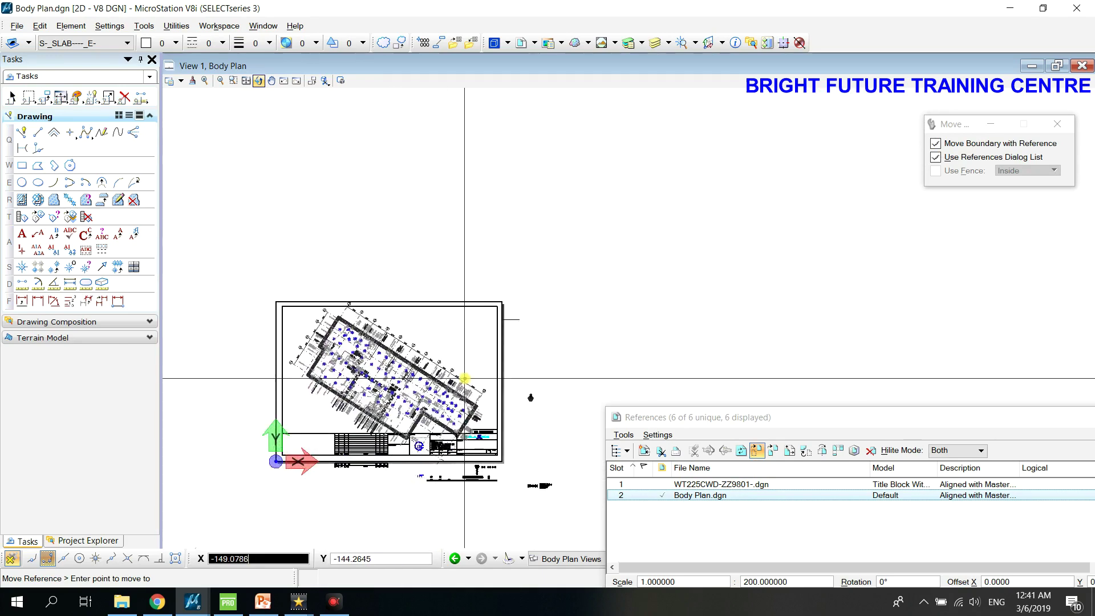
right_click(473, 338)
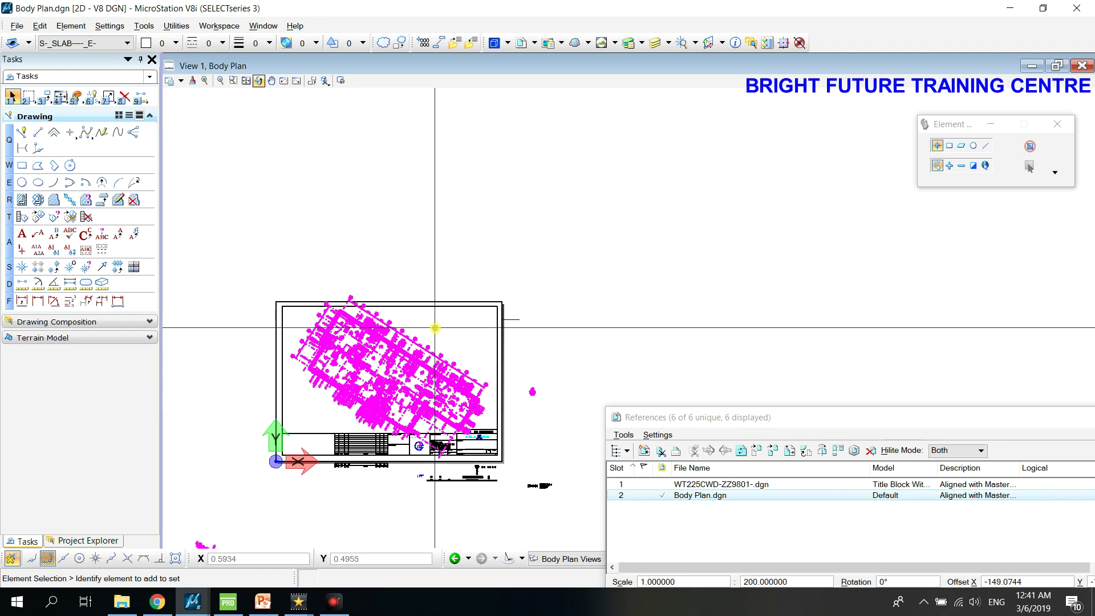
- Draw a horizontal SmartLine from the plan's outer wall corner near grids A and 1 as a rotation guide
scroll(384, 343, "up", 5)
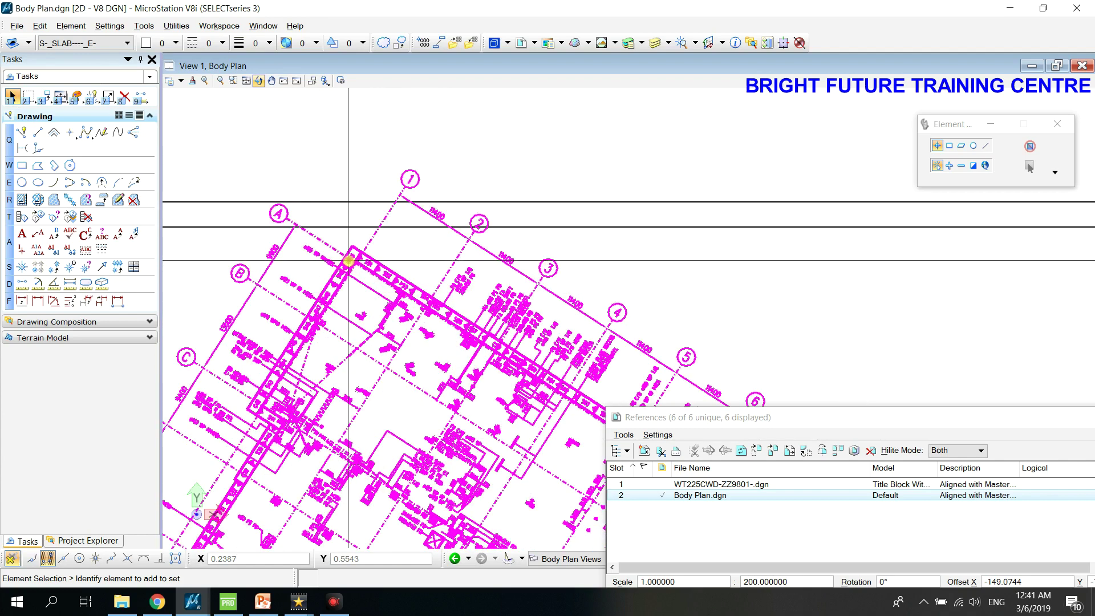
left_click(26, 137)
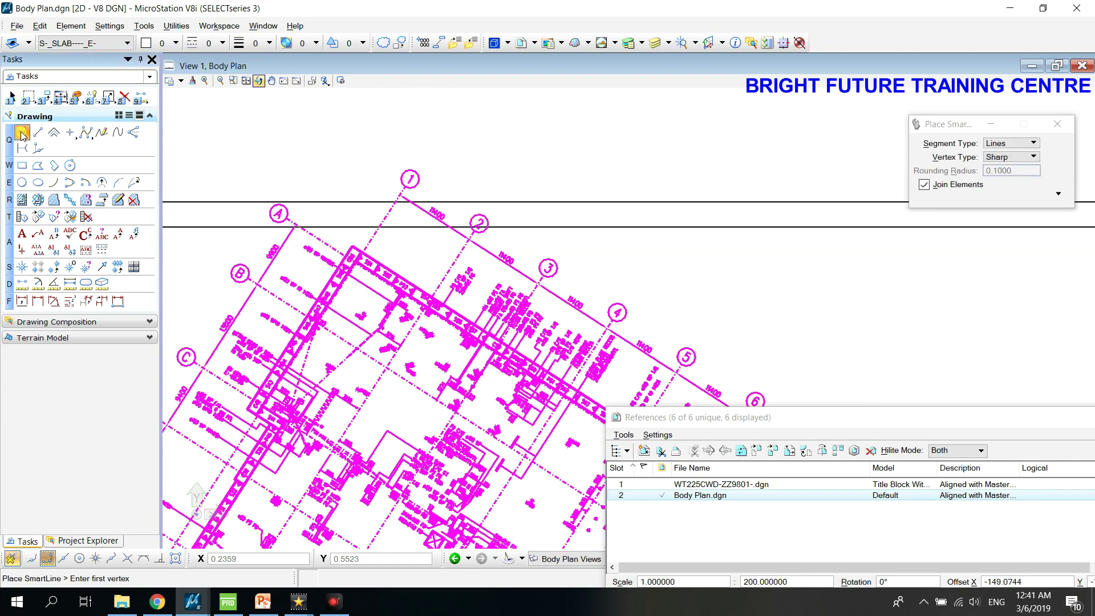
left_click(358, 247)
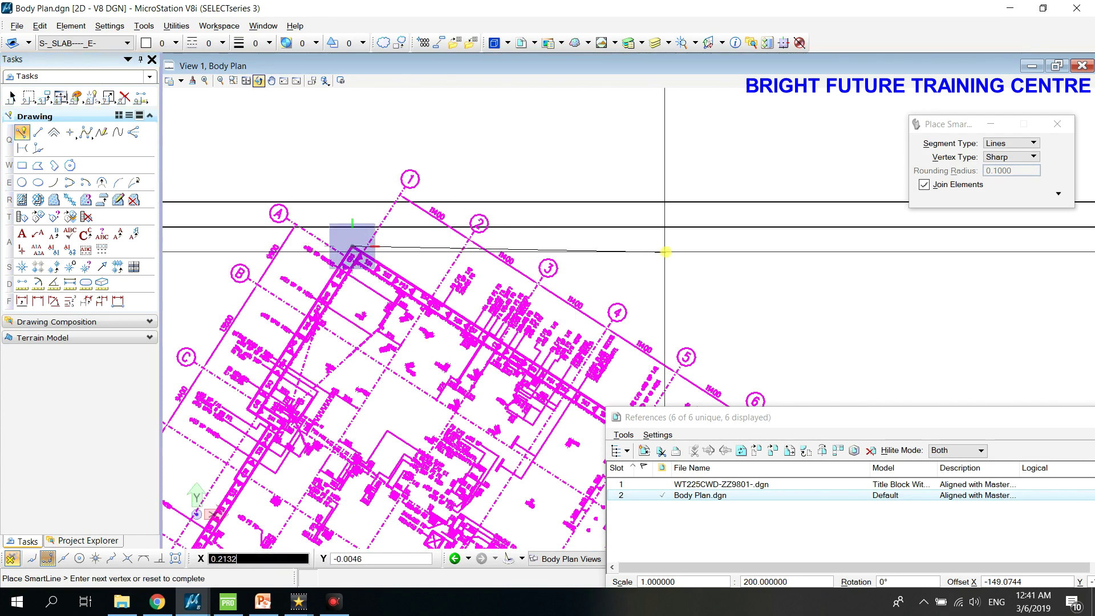
left_click(687, 247)
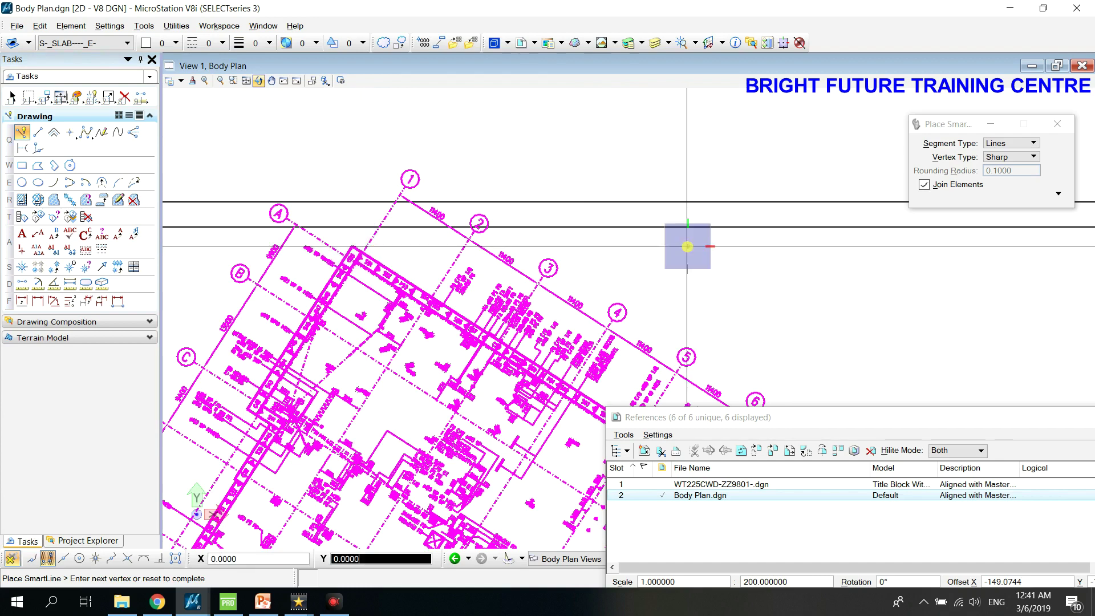
right_click(655, 286)
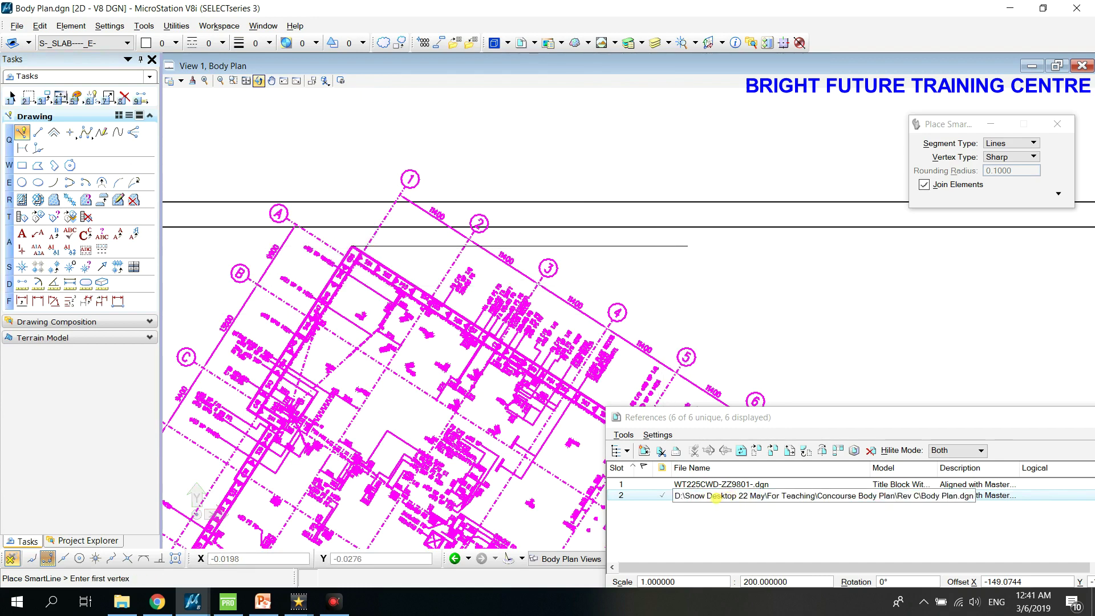
- Rotate the Body Plan.dgn reference by points about its wall corner near grids A and 1, aligning the wall with the horizontal guide line
left_click(706, 496)
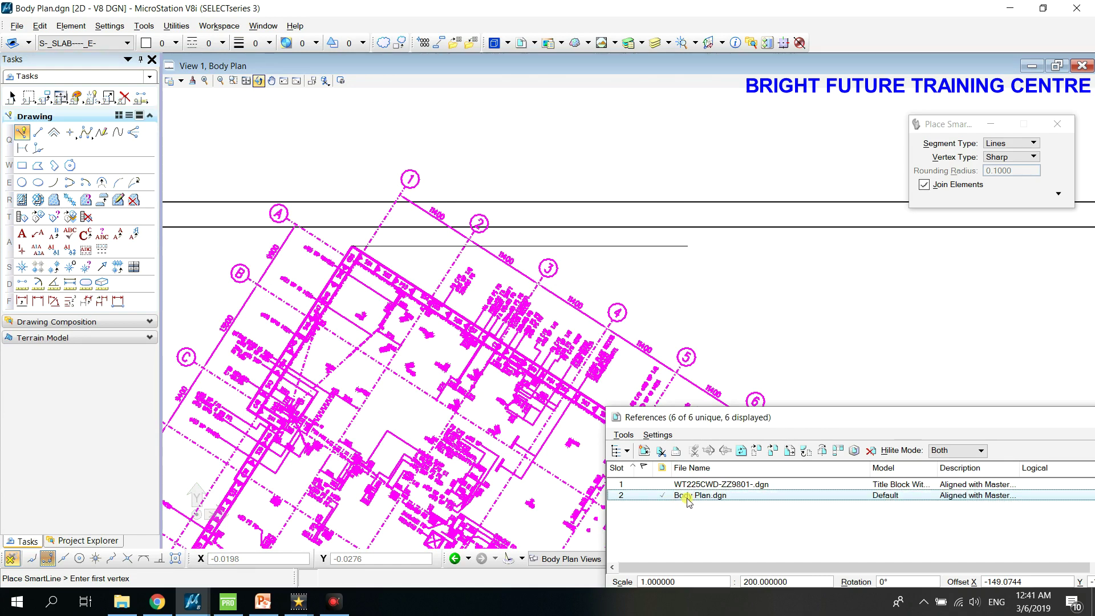
left_click(807, 451)
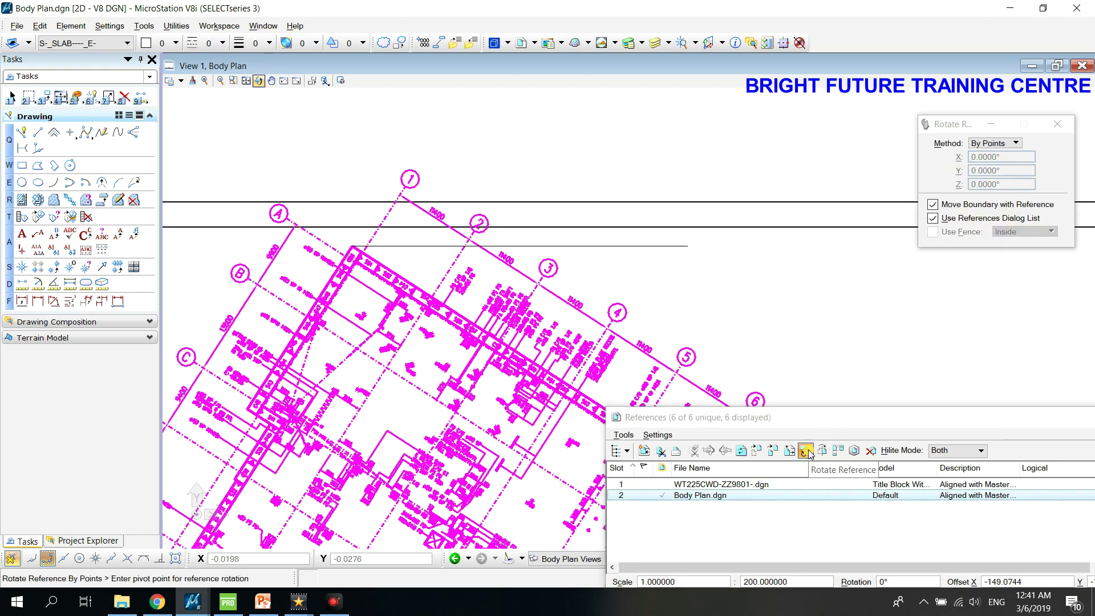
left_click(992, 144)
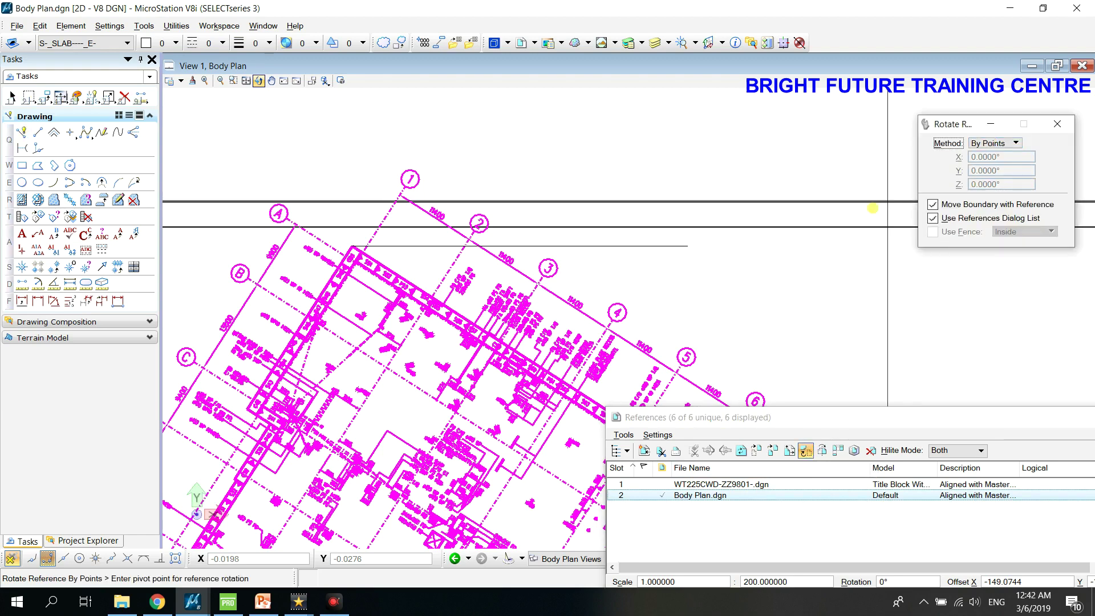
left_click(350, 246)
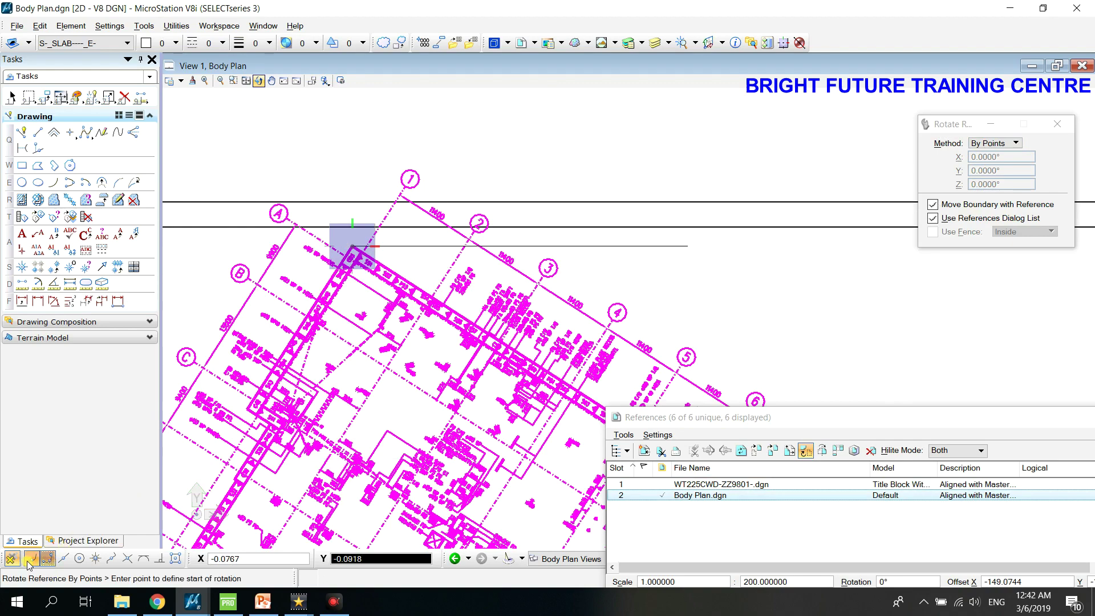
left_click(420, 283)
left_click(575, 244)
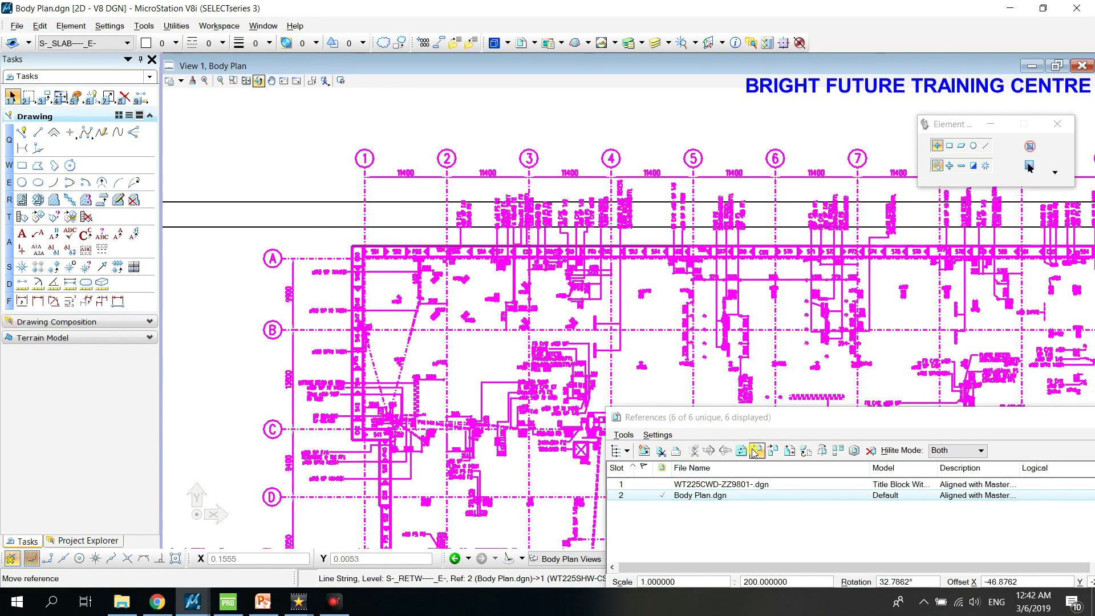
- Move the Body Plan.dgn reference slightly away from the guide line and delete the guide line
left_click(754, 453)
left_click(632, 230)
left_click(569, 263)
left_click(584, 246)
- Move the rotated Body Plan.dgn reference inside the sheet border, above the title block
scroll(584, 246, "down", 5)
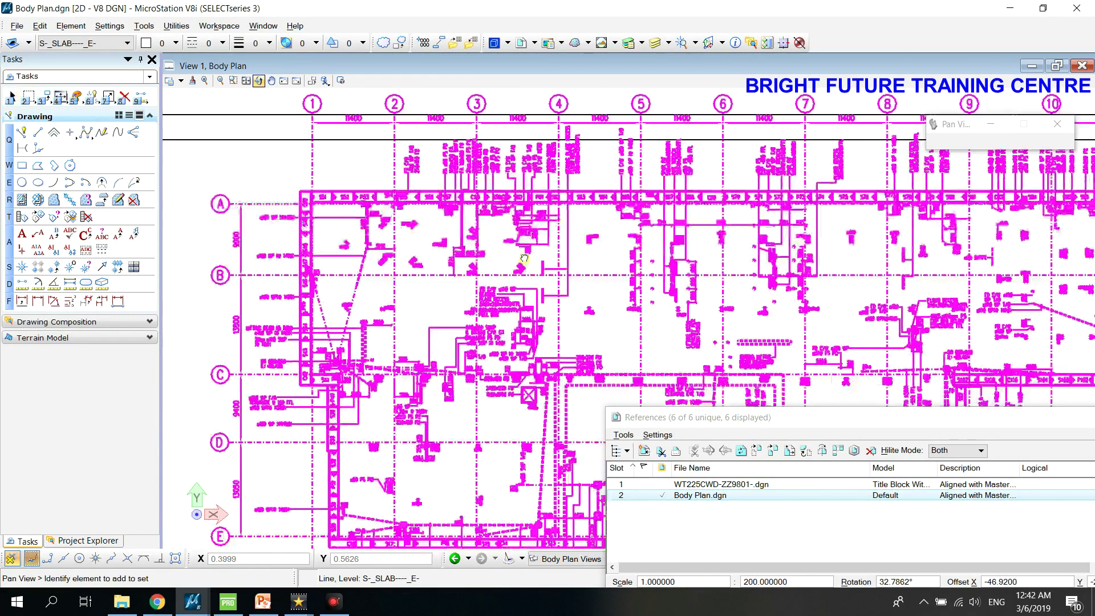
left_click(757, 452)
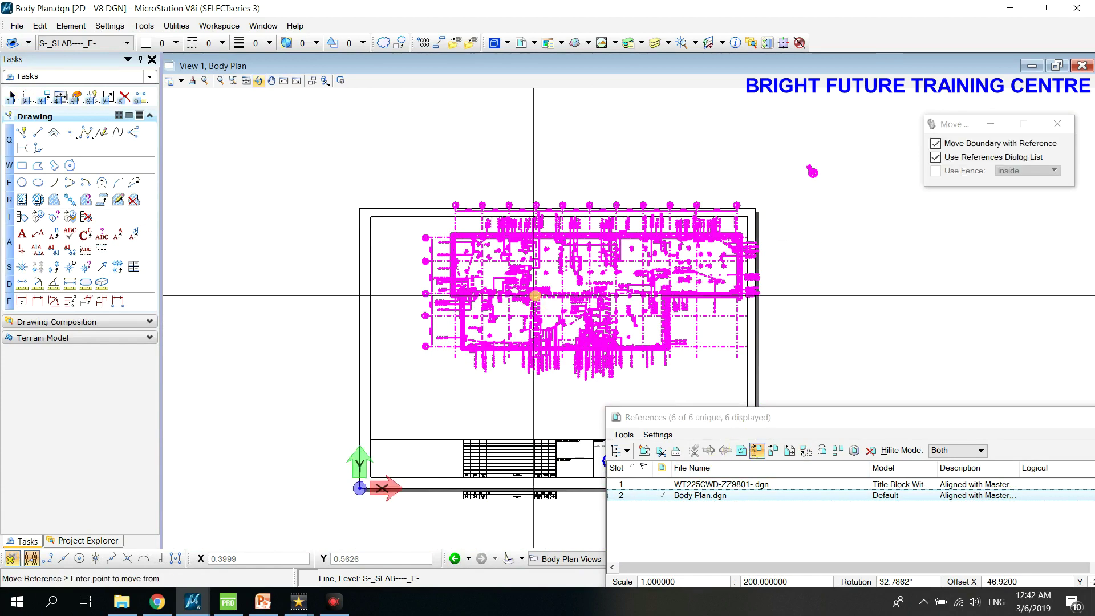
left_click(518, 318)
left_click(516, 315)
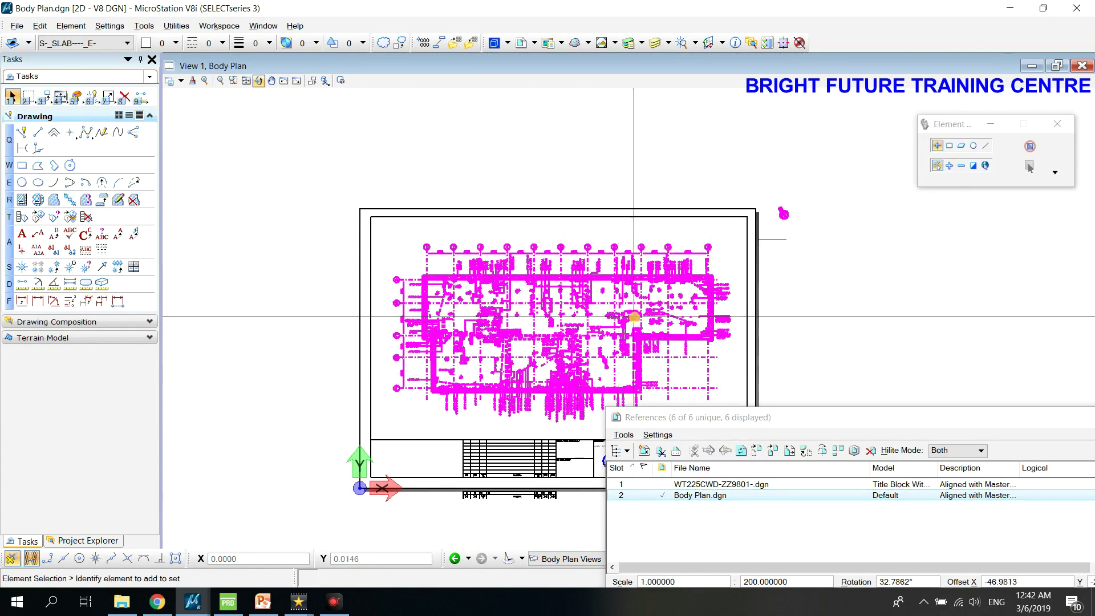
middle_click_drag(581, 358, 513, 269)
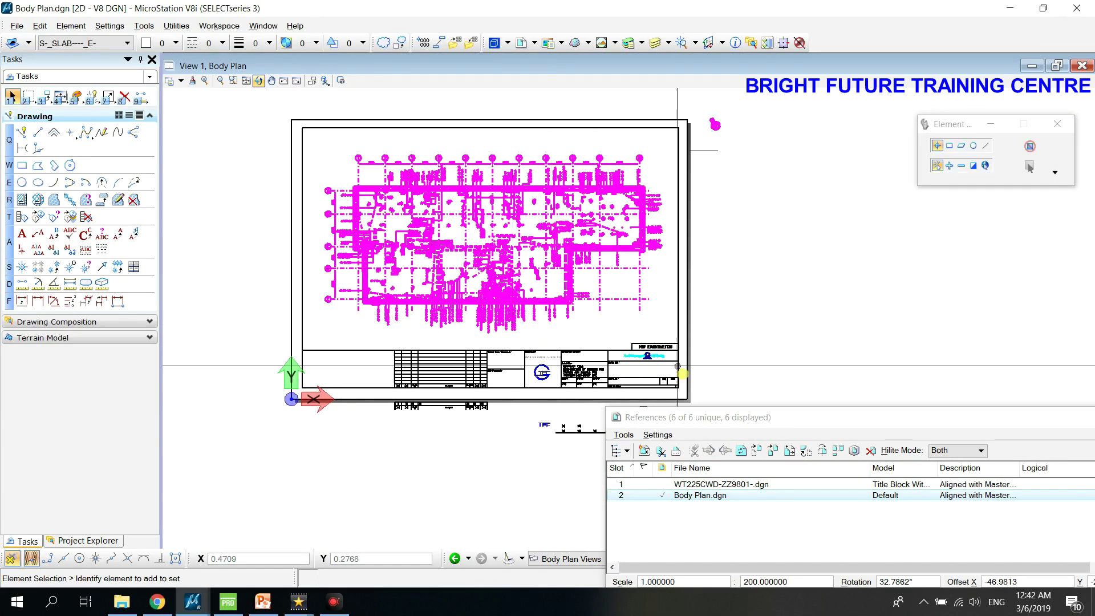
left_click_drag(706, 421, 312, 402)
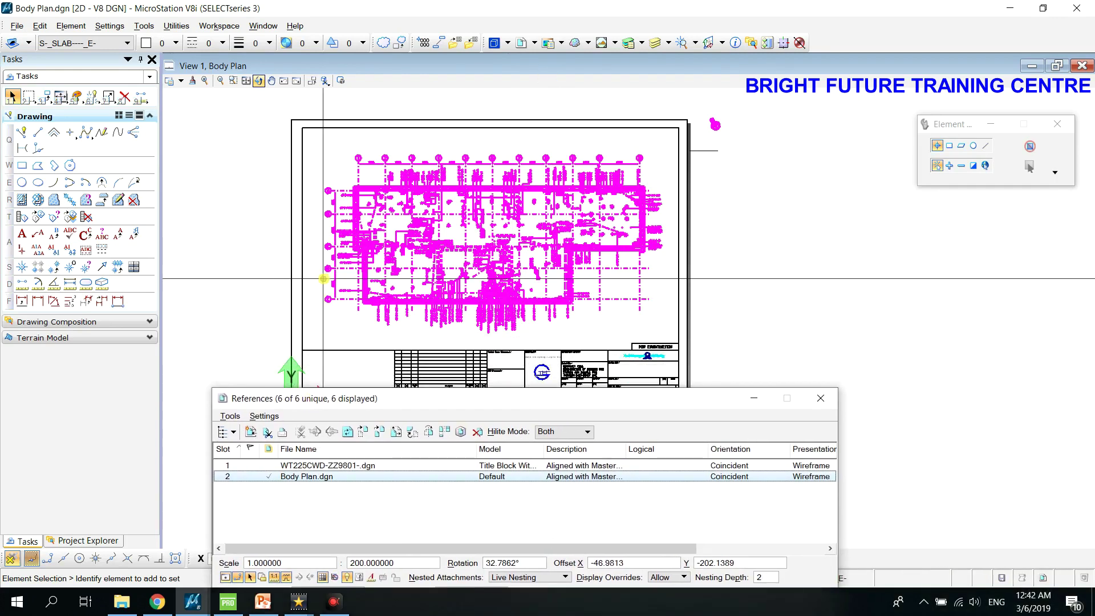
middle_click_drag(449, 188, 343, 197)
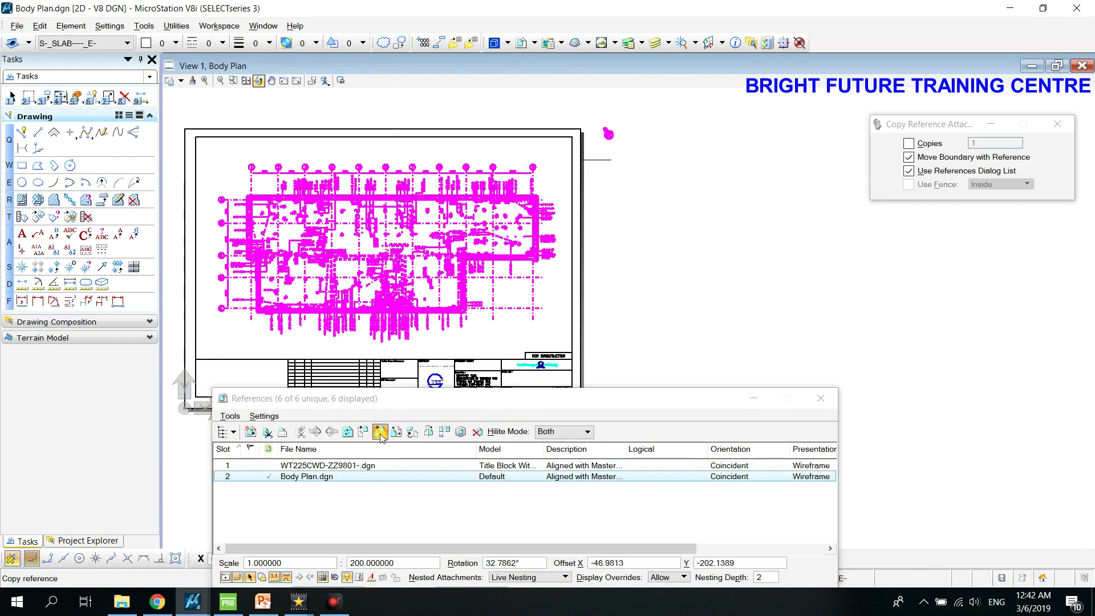
left_click(413, 171)
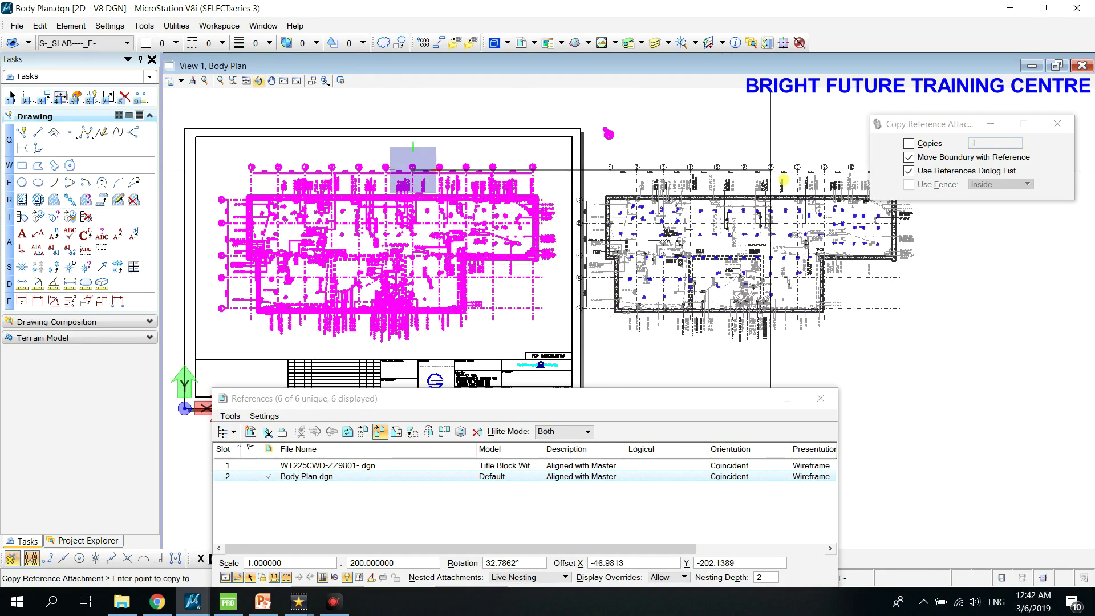
scroll(705, 173, "down", 2)
key("Escape")
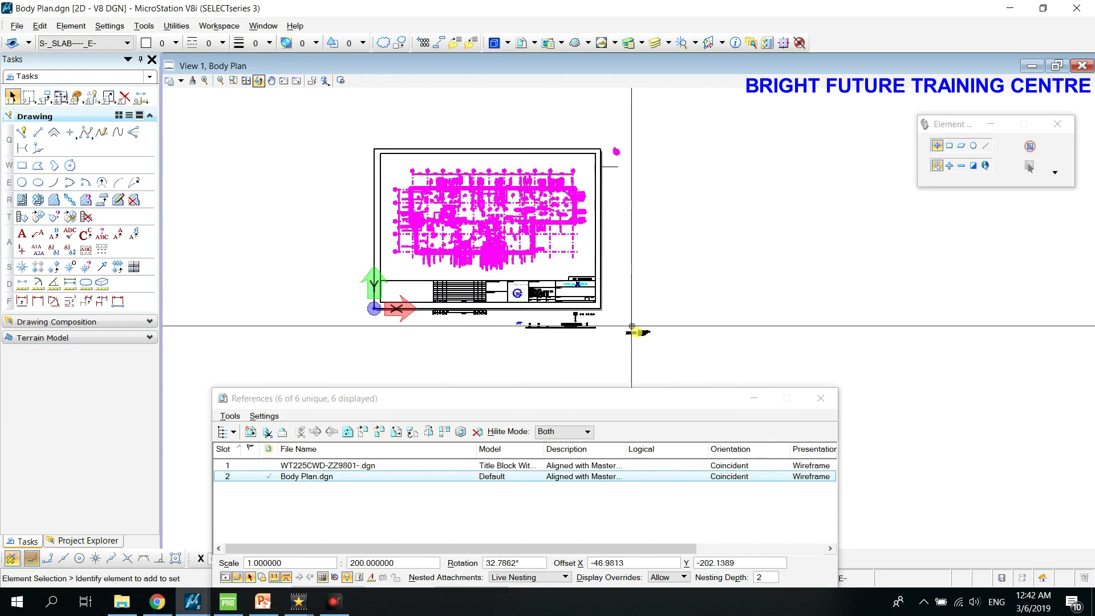
- Copy the WT225CWD-ZZ9801-.dgn and original Body Plan.dgn references together, placing the copied sheet beside the original and level with it
left_click(351, 466)
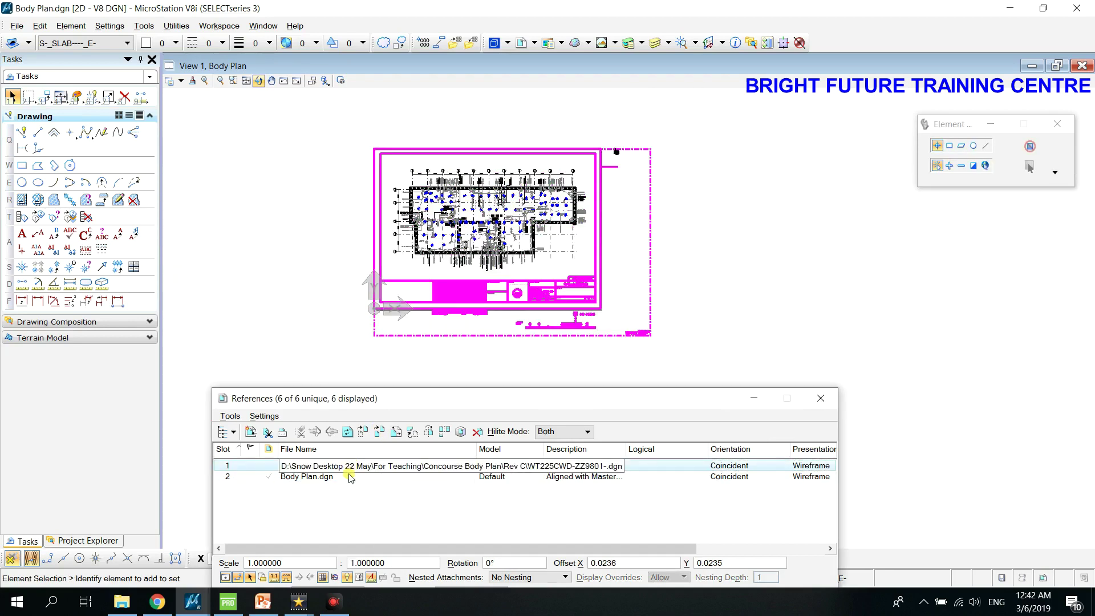
left_click(349, 480, "ctrl")
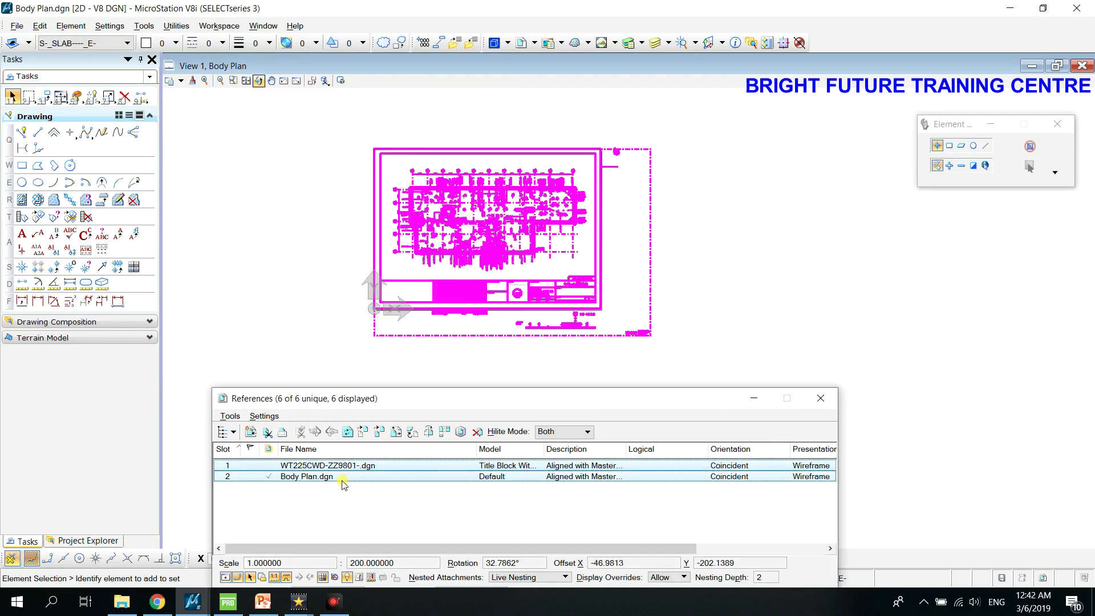
left_click(380, 433)
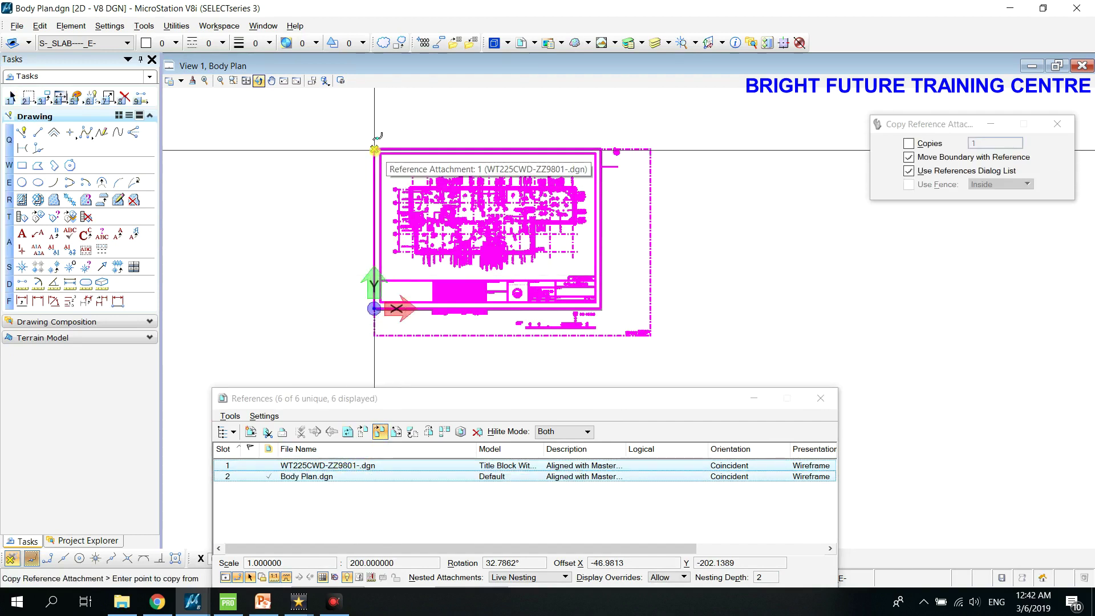
left_click(909, 143)
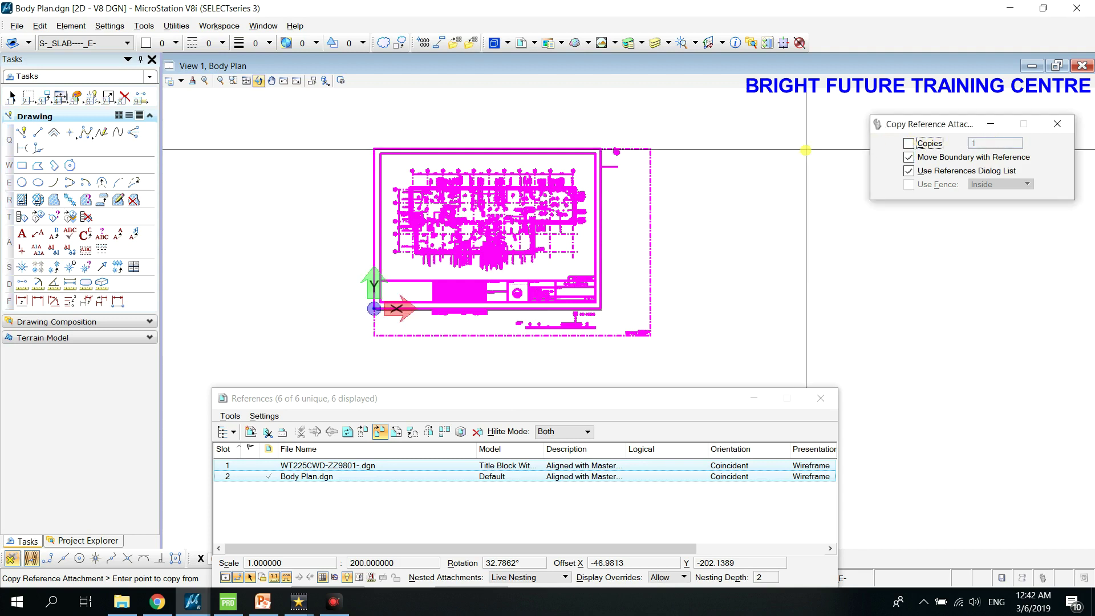
left_click(379, 147)
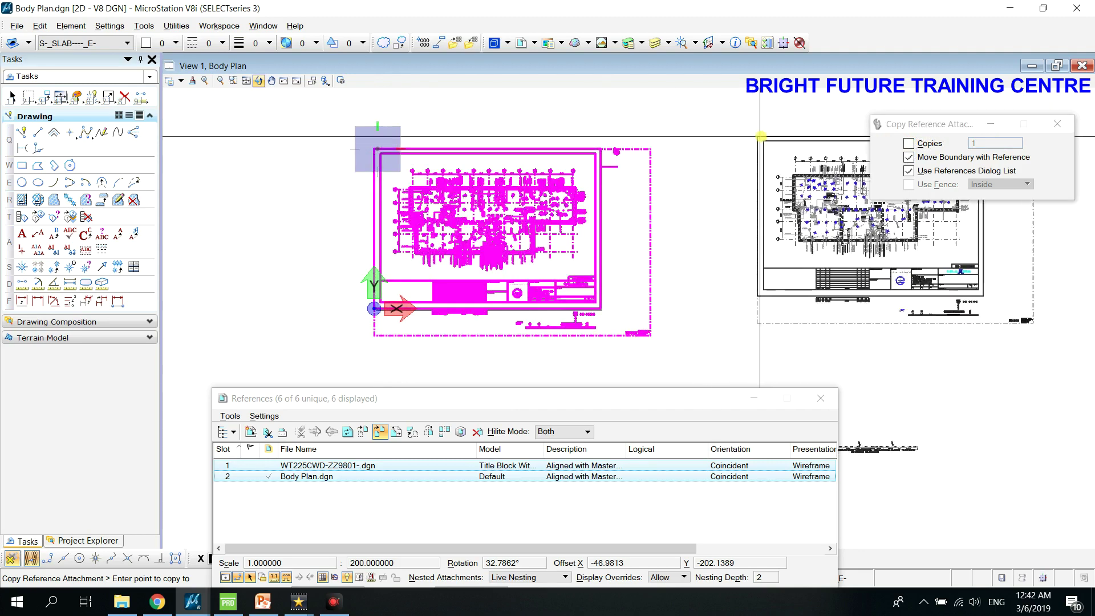
left_click(760, 149)
key("Escape")
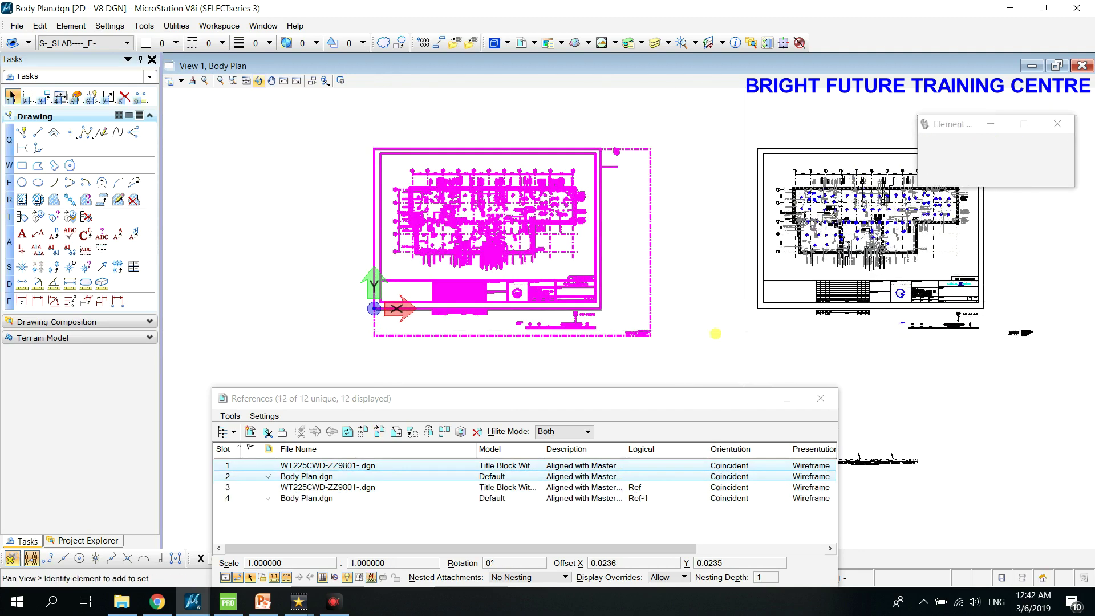
middle_click_drag(671, 400, 499, 383)
left_click(308, 498)
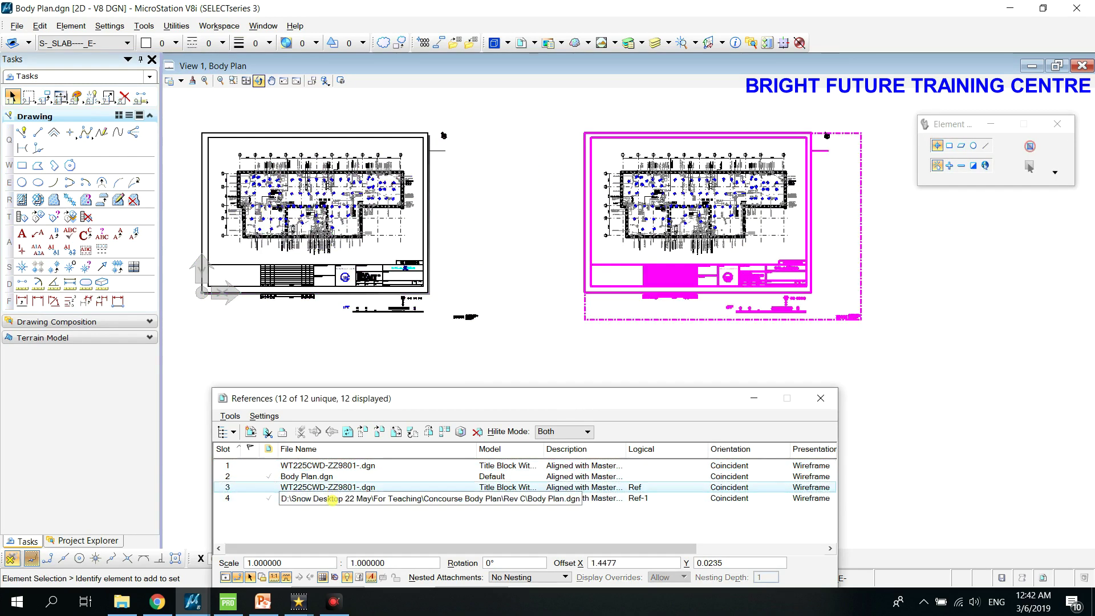
left_click(379, 489)
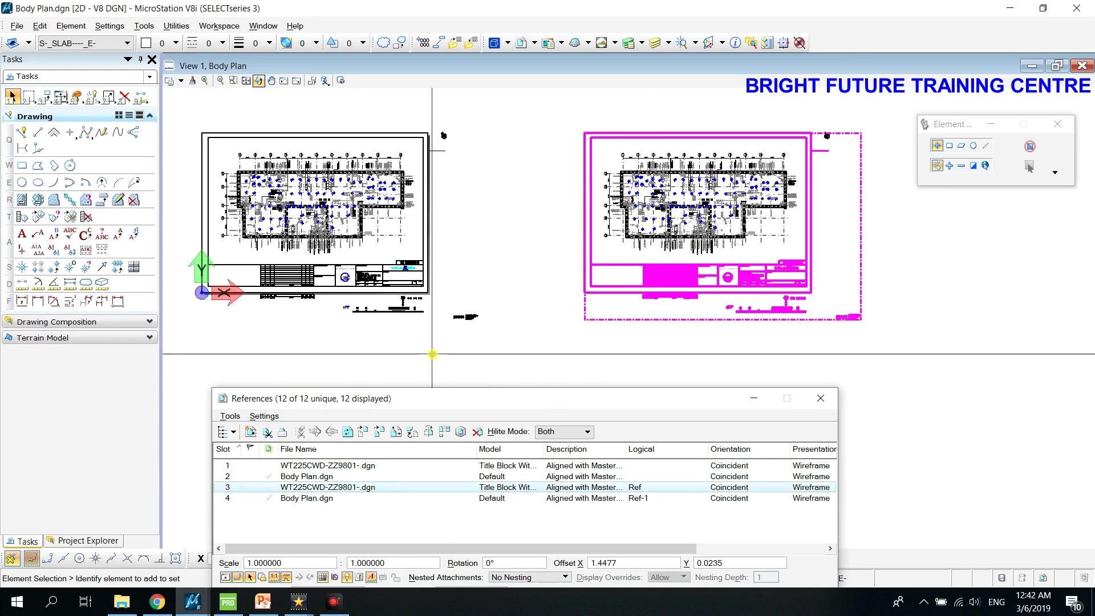
- Select the original Body Plan.dgn reference and place an Inside-mode block fence around its plan, within the sheet border above the title block
middle_click_drag(433, 355, 562, 373)
left_click(320, 477)
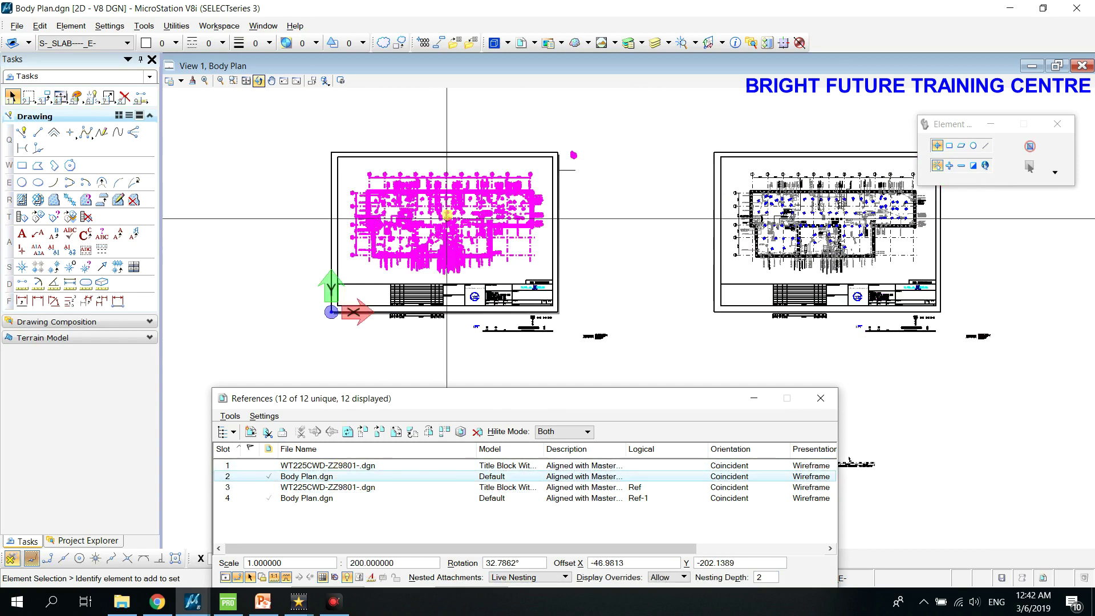
middle_click_drag(490, 172, 498, 129)
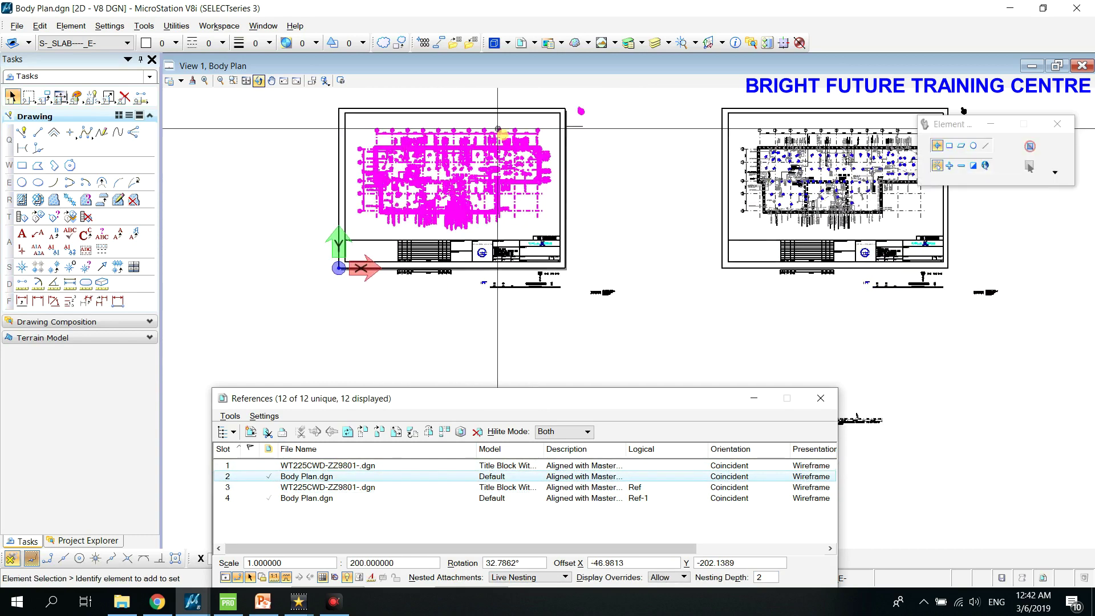
scroll(497, 128, "down", 2)
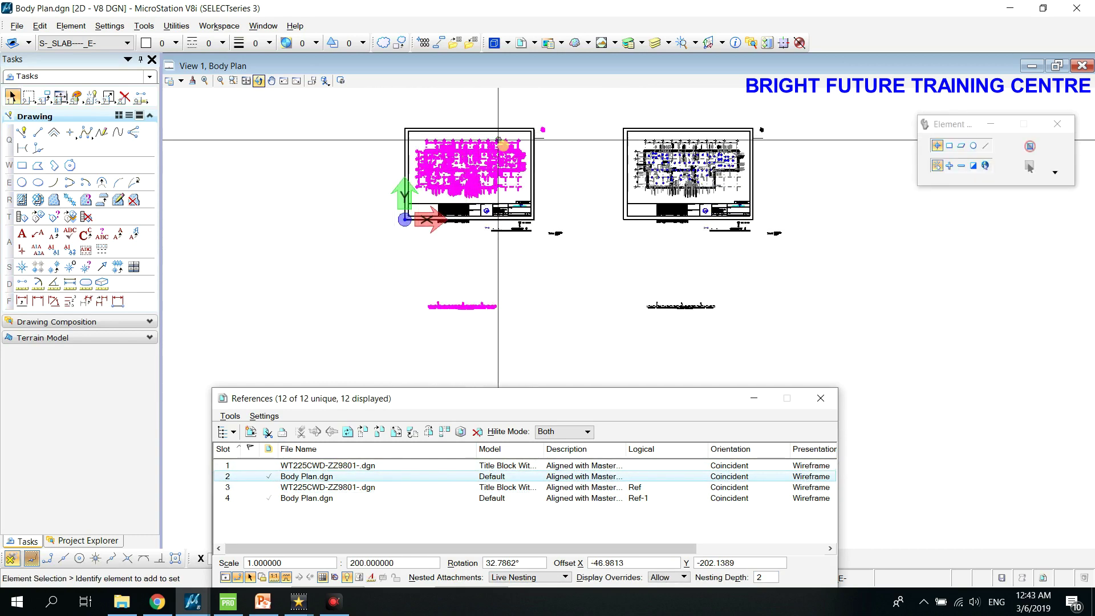
left_click(29, 96)
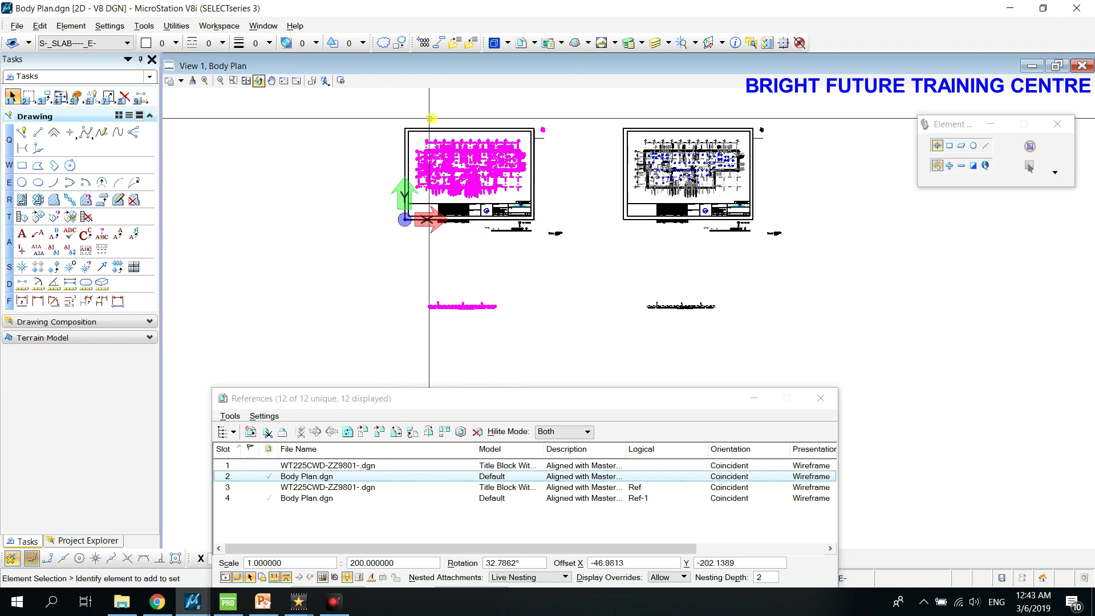
scroll(432, 191, "up", 3)
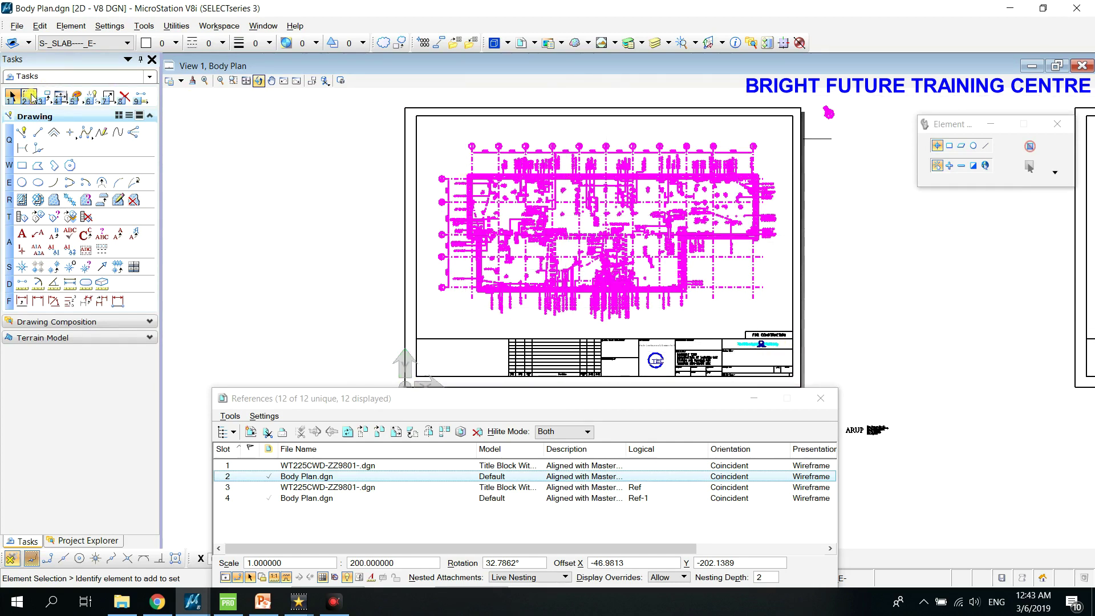
left_click(30, 97)
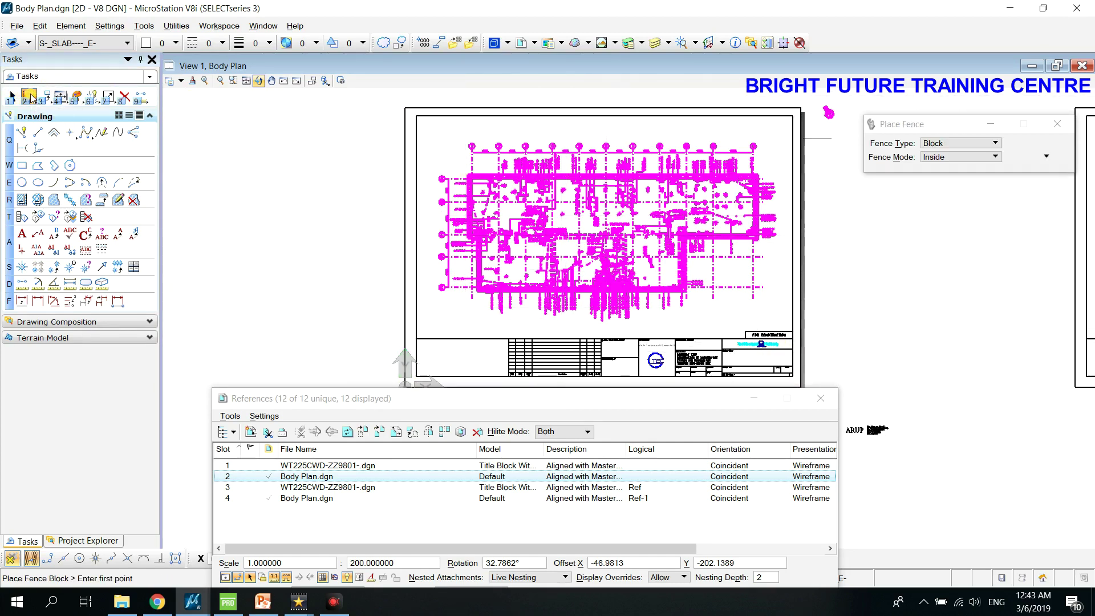
left_click(432, 127)
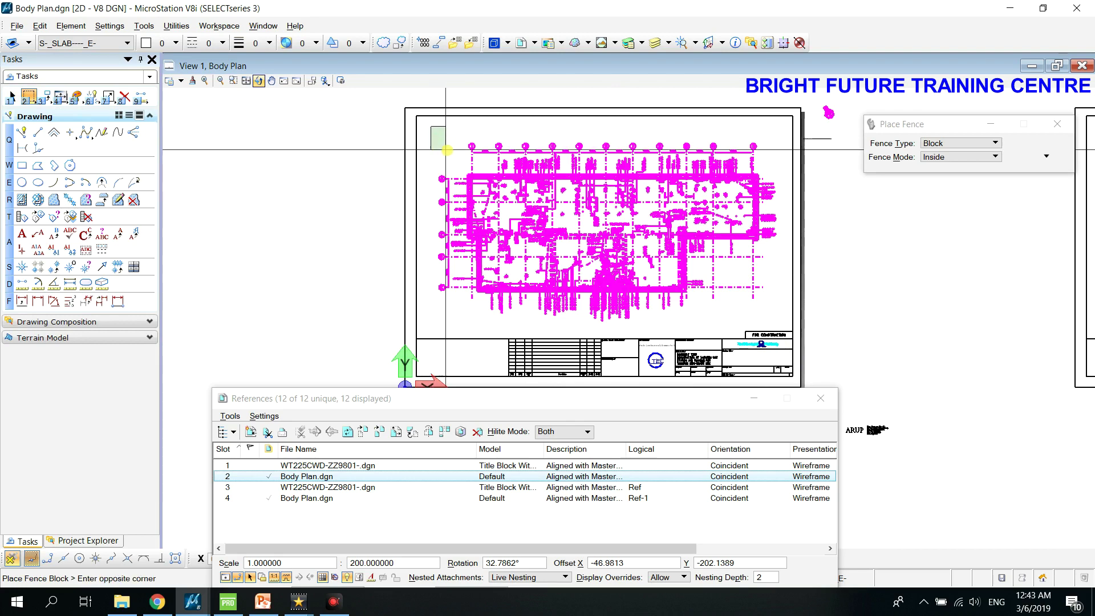
left_click(788, 325)
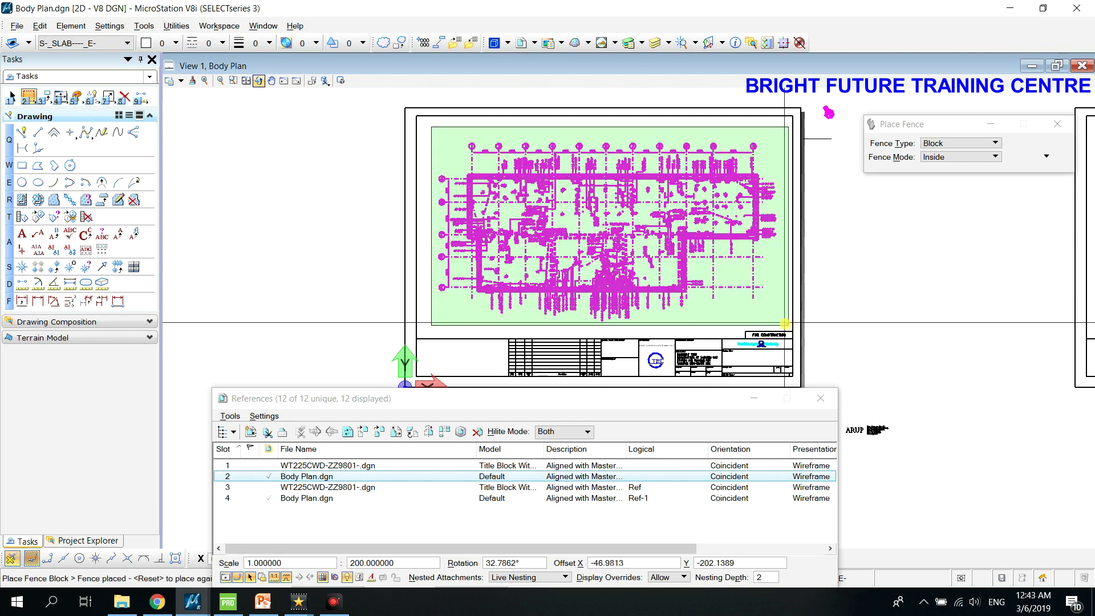
- Clip the original Body Plan.dgn reference to the active fence around the plan
scroll(787, 326, "down", 5)
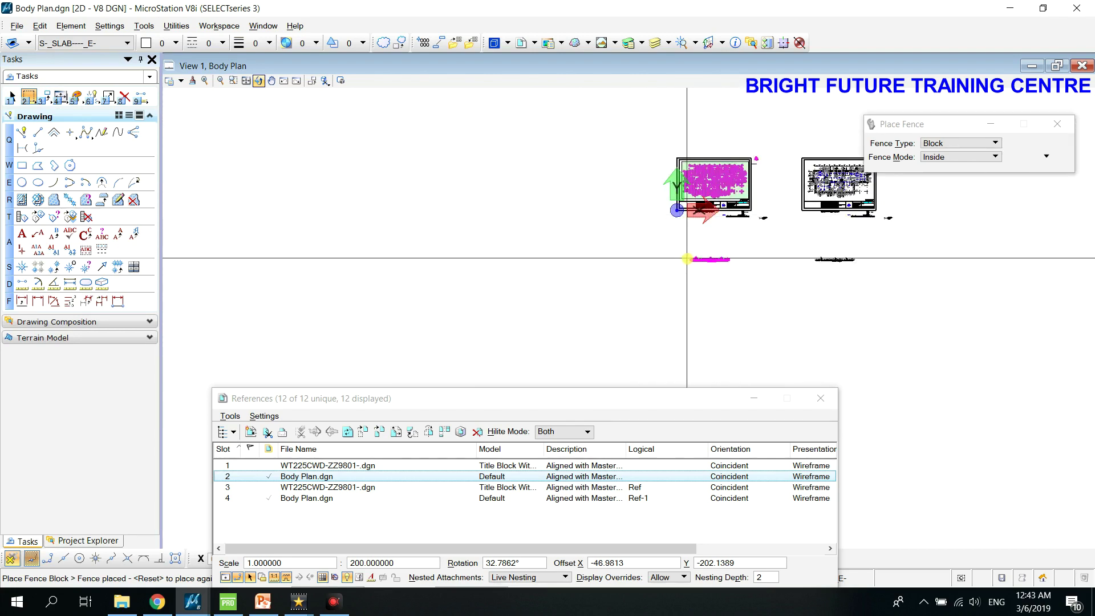
left_click(267, 433)
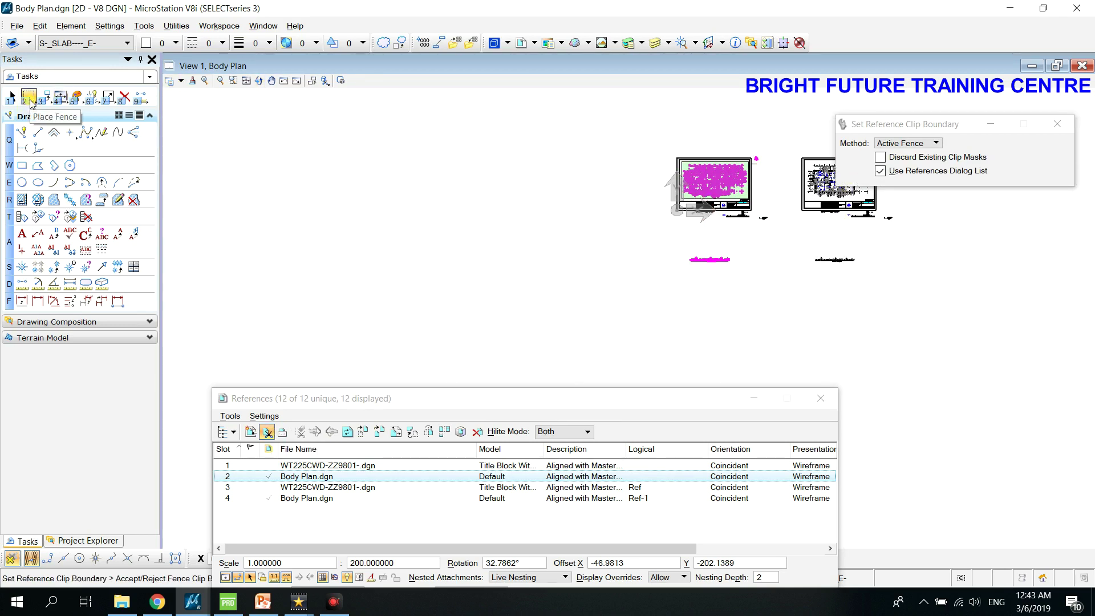
left_click(911, 143)
scroll(748, 171, "up", 5)
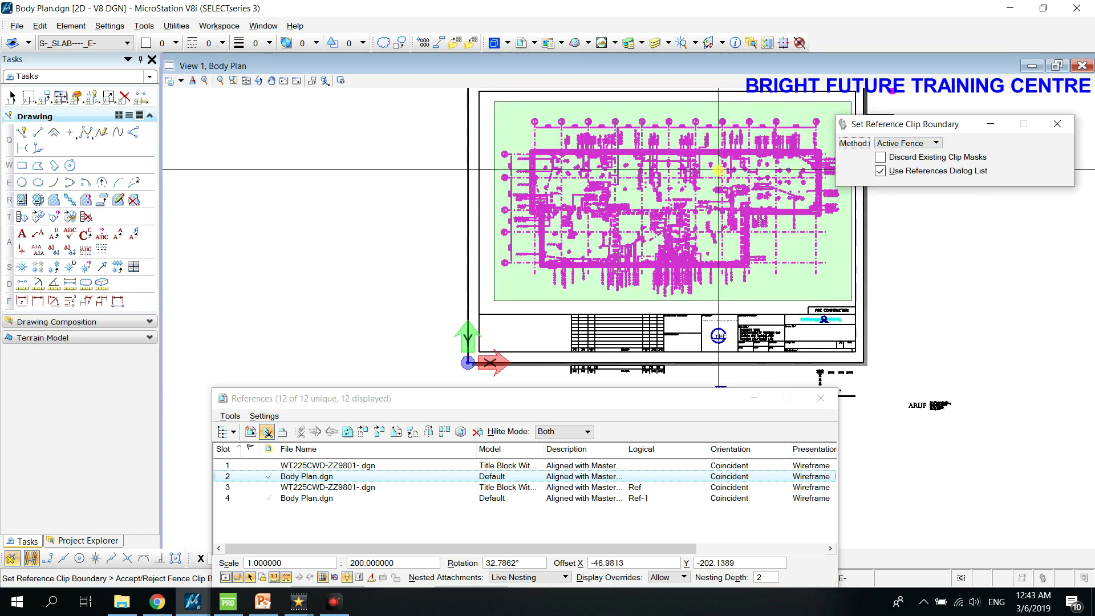
scroll(776, 149, "down", 2)
middle_click_drag(723, 130, 515, 142)
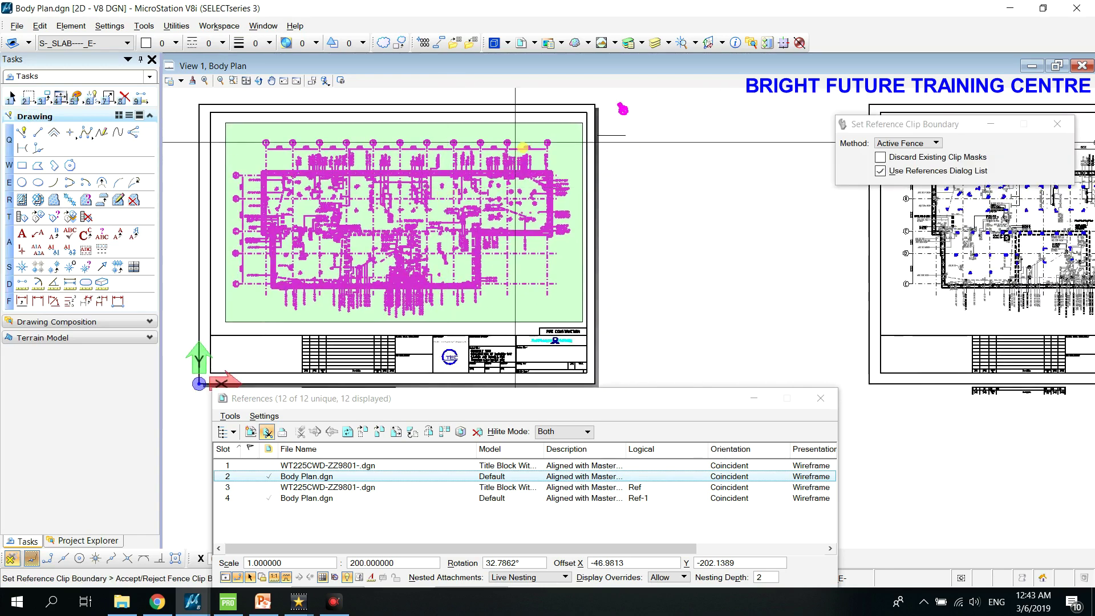
left_click(572, 131)
scroll(573, 130, "down", 3)
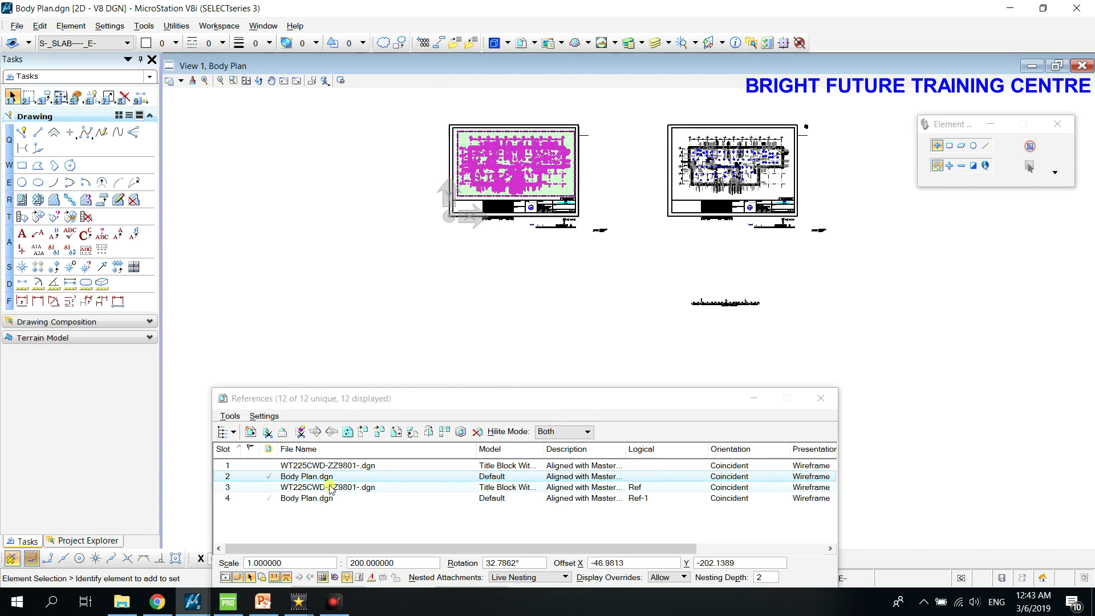
- Select the original WT225CWD-ZZ9801-.dgn reference and place a block fence around the sheet's outer border, leaving out the notes outside it
left_click(357, 466)
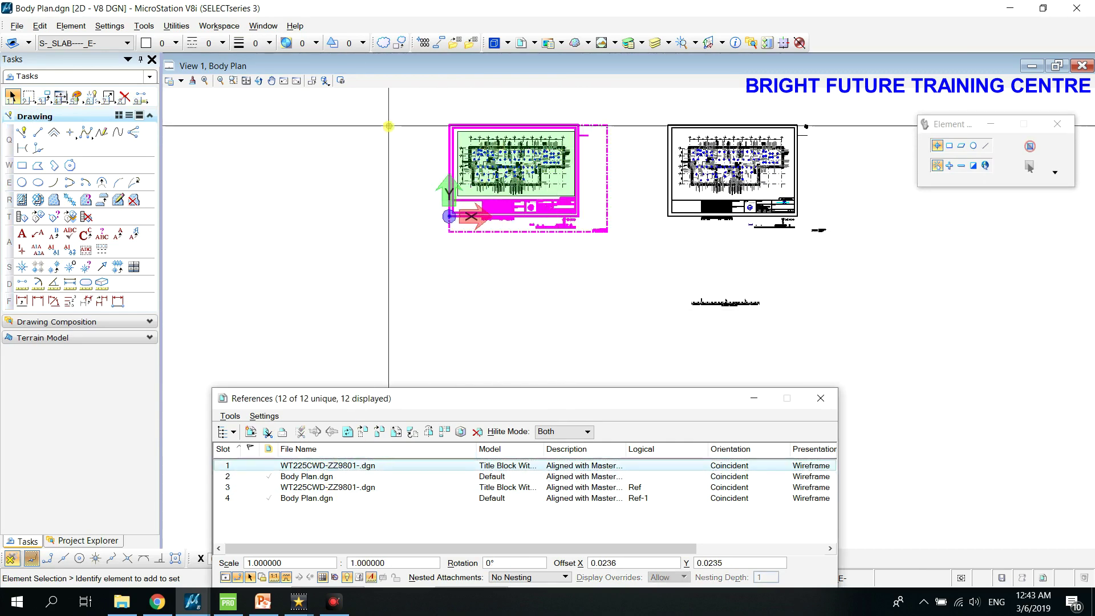
scroll(580, 212, "up", 4)
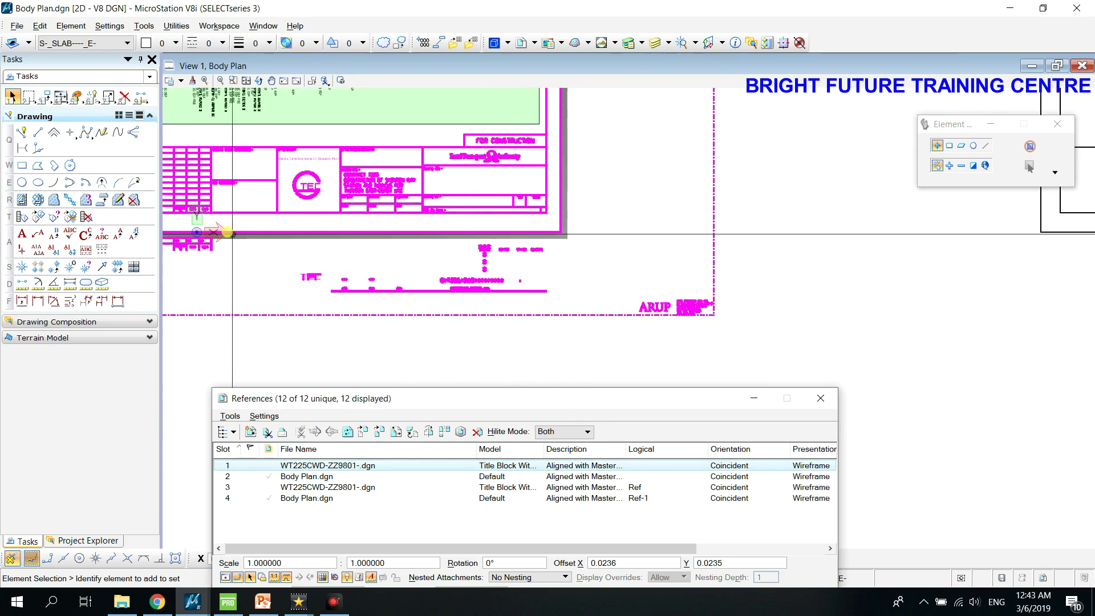
left_click(29, 97)
scroll(341, 104, "down", 3)
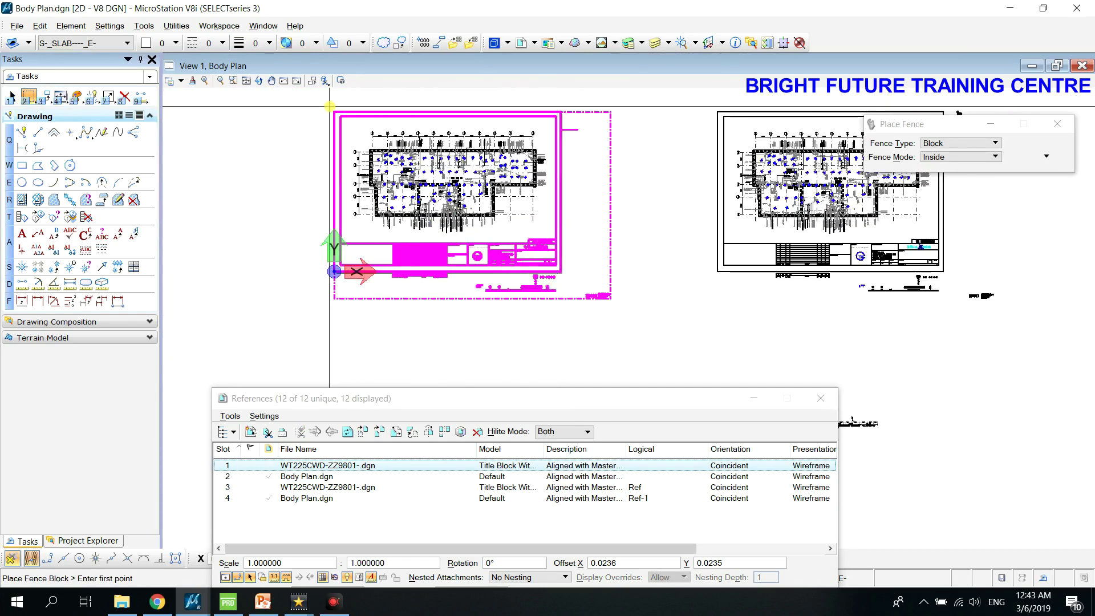
left_click(340, 104)
scroll(571, 274, "up", 5)
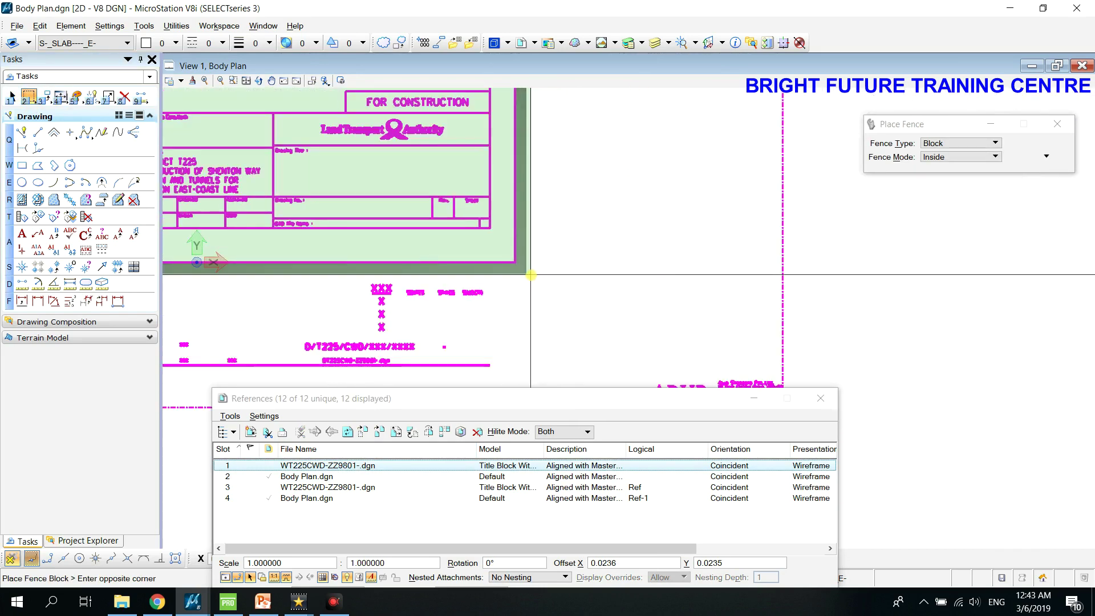
left_click(525, 269)
scroll(578, 267, "down", 3)
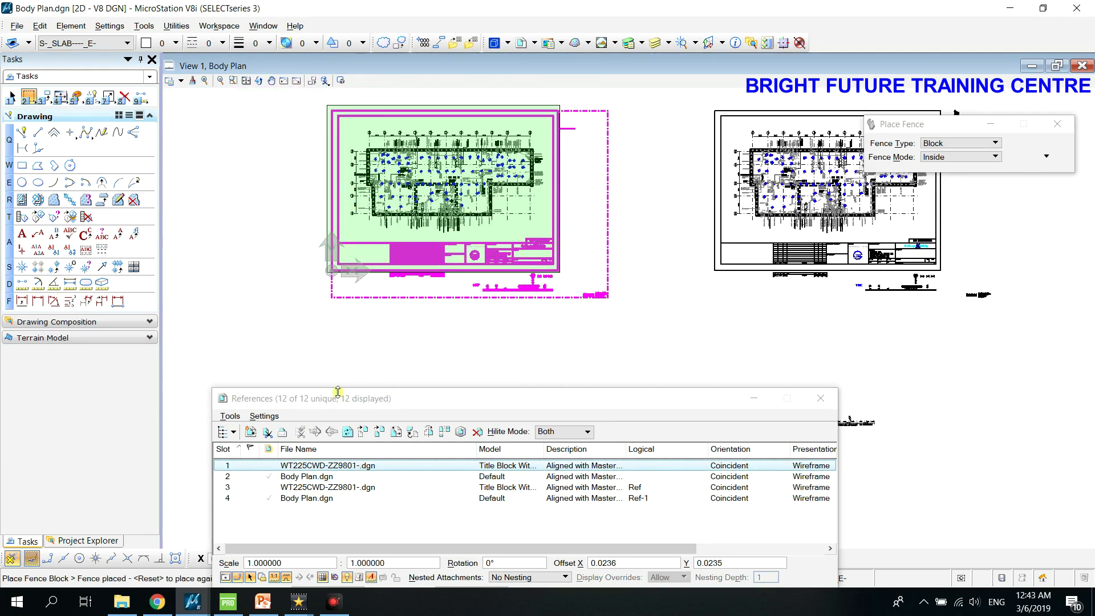
- Clip the original WT225CWD-ZZ9801-.dgn reference to the fence around the sheet border and examine its title block
left_click(343, 467)
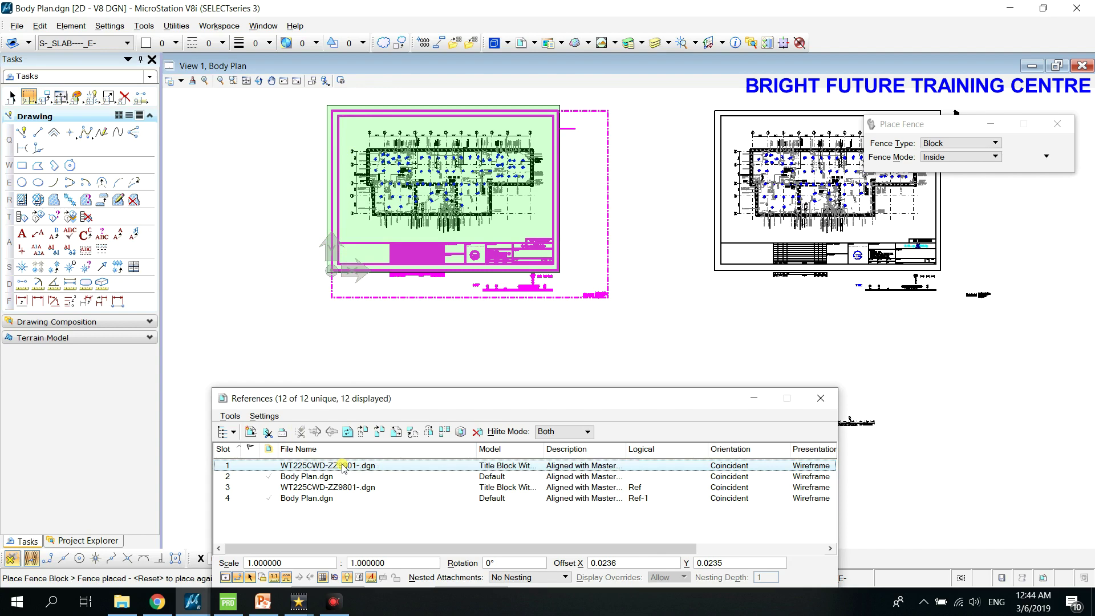
left_click(267, 432)
left_click(468, 248)
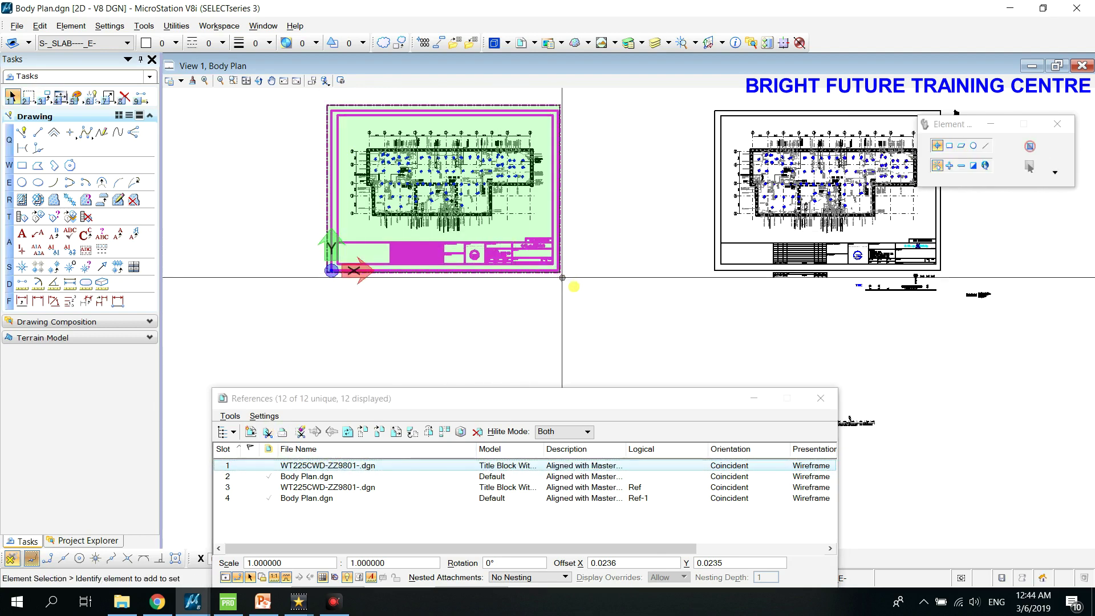
scroll(573, 277, "up", 3)
scroll(588, 293, "up", 2)
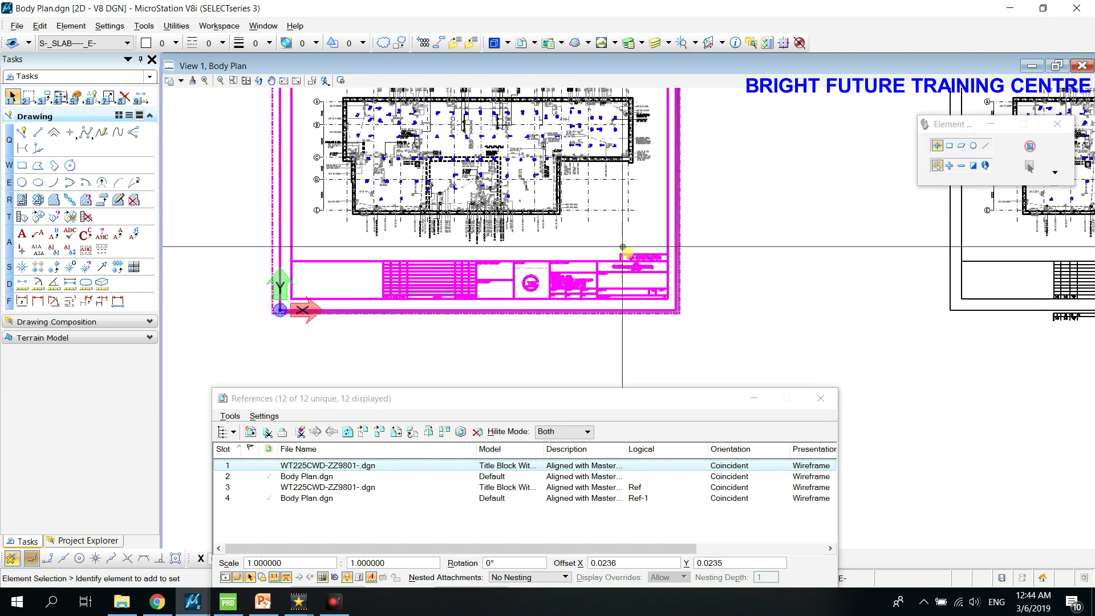
scroll(438, 307, "up", 2)
scroll(512, 266, "up", 3)
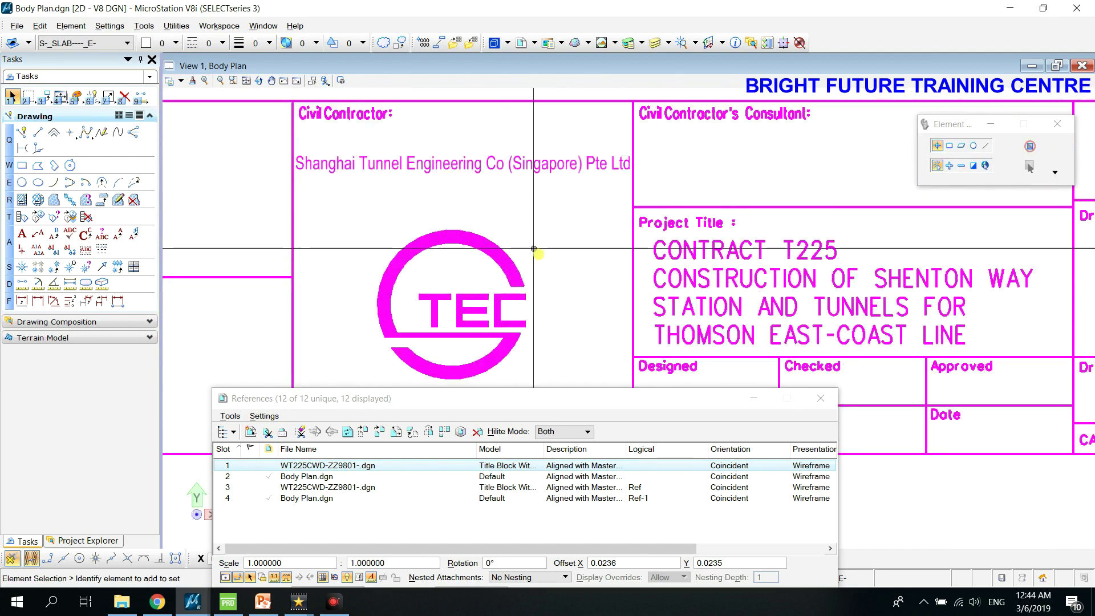
- Place an Inside-mode block fence around the empty grid-line area outside the plan's lower-right corner, above the FOR CONSTRUCTION box
scroll(562, 311, "down", 3)
scroll(504, 187, "up", 3)
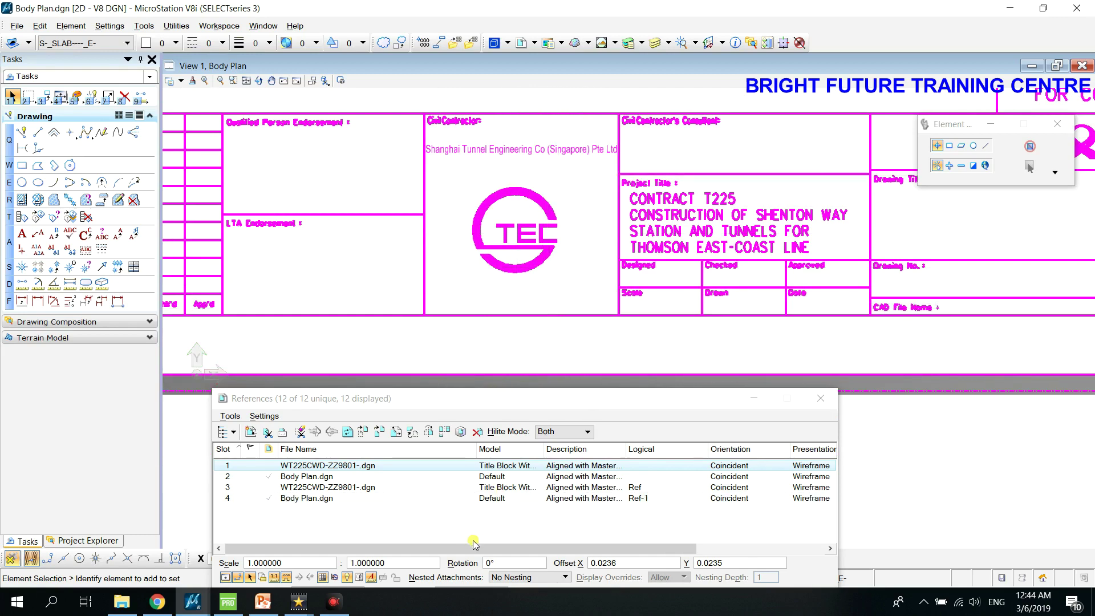
scroll(519, 246, "down", 3)
scroll(519, 245, "up", 3)
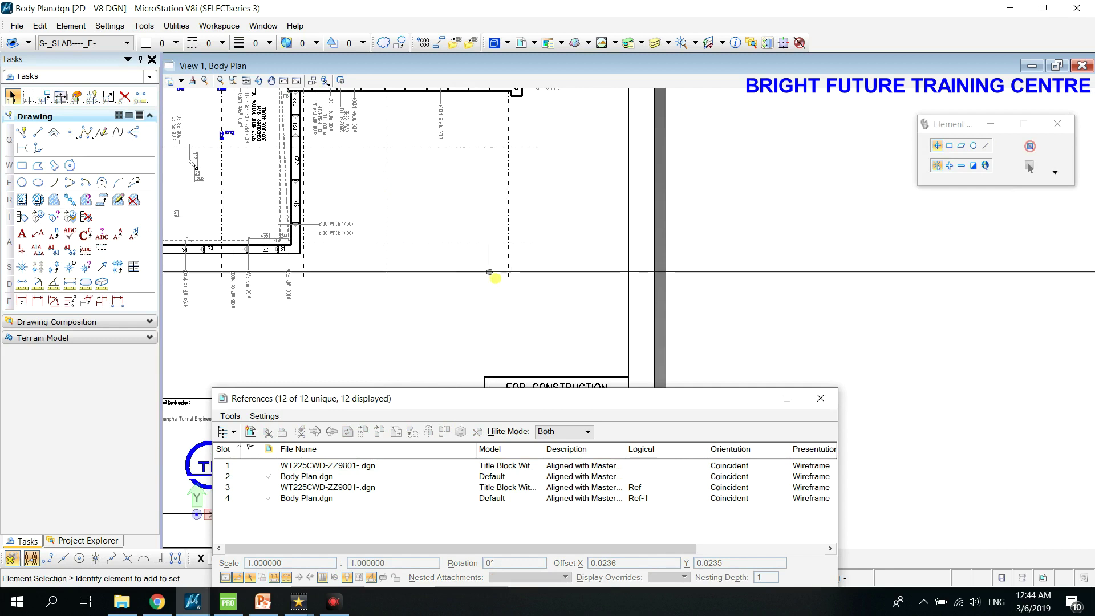
left_click_drag(563, 283, 363, 144)
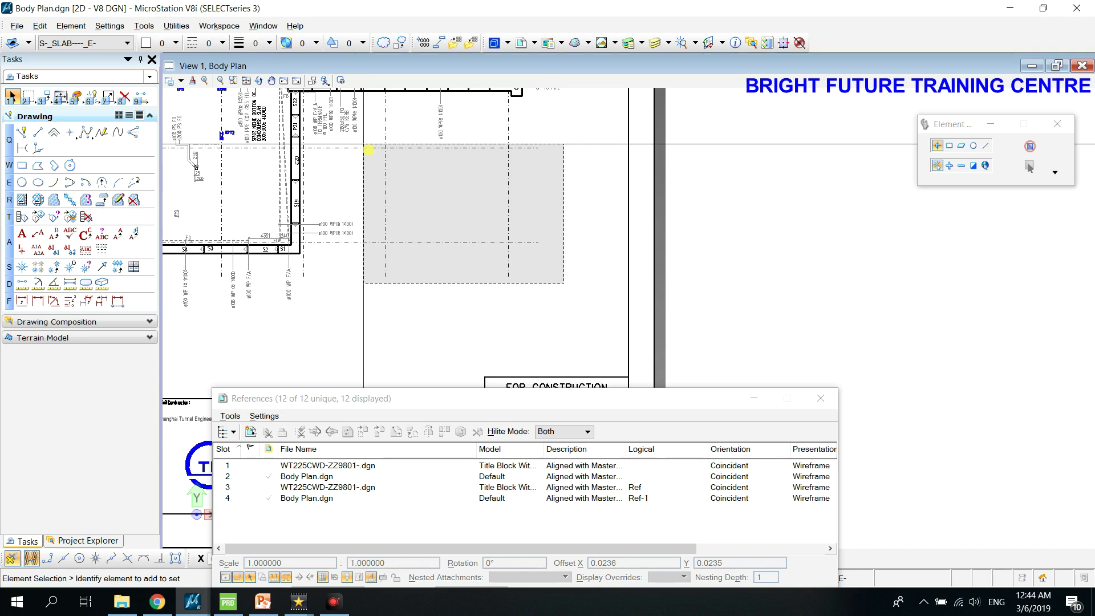
left_click_drag(369, 150, 371, 153)
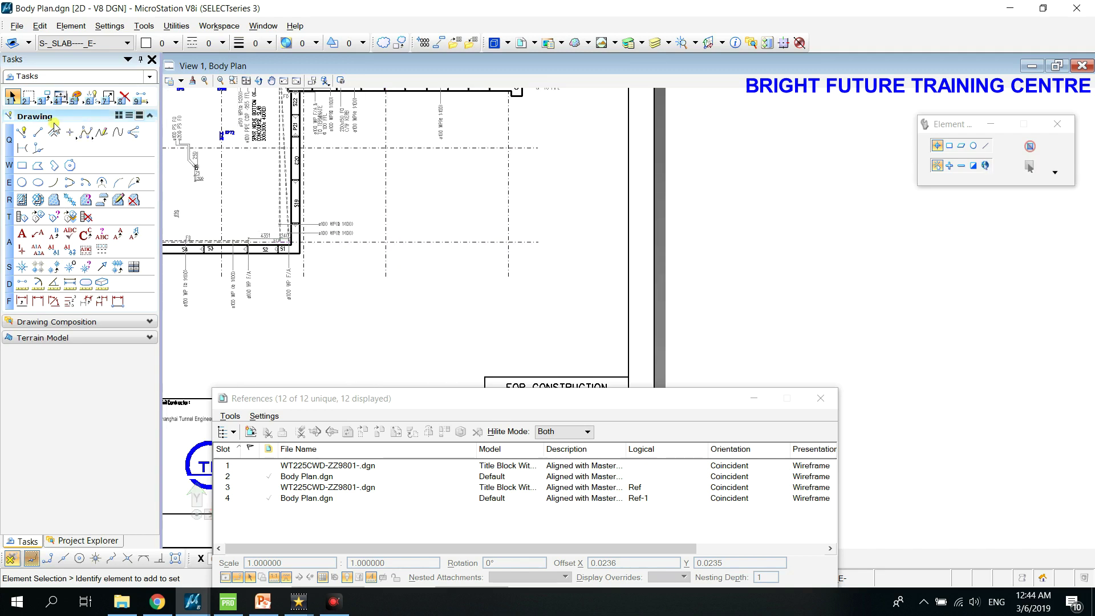
left_click(29, 97)
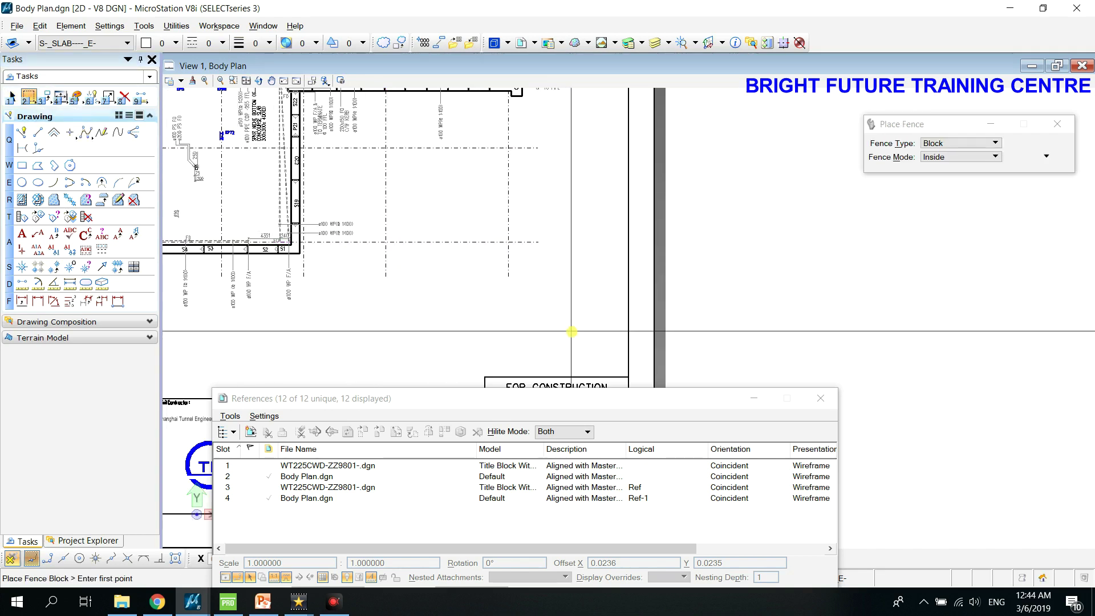
left_click(571, 315)
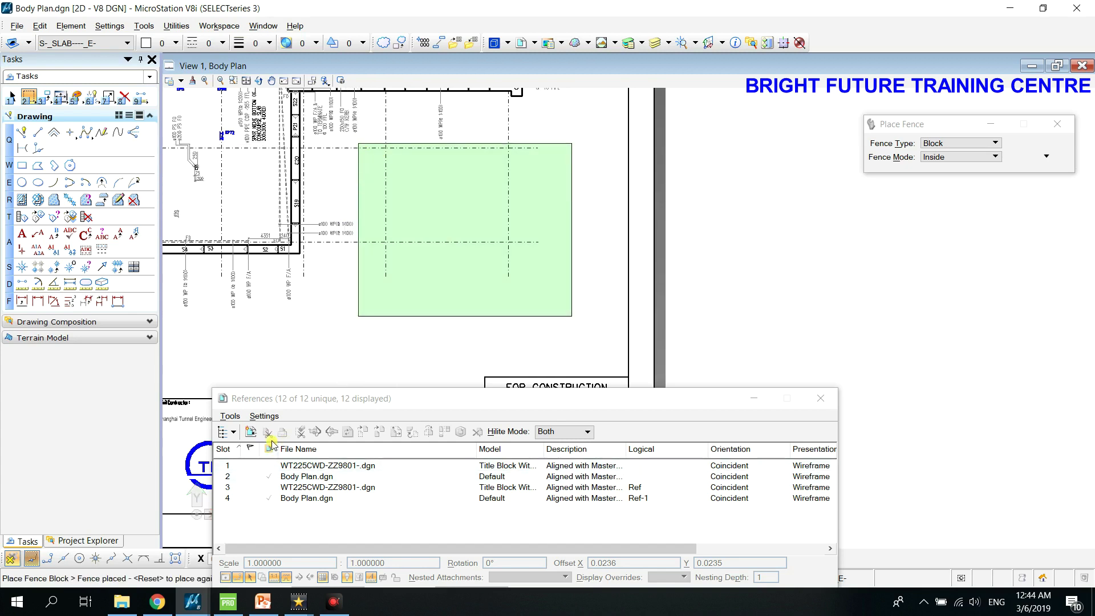
- Mask the original Body Plan.dgn reference inside the active fence, leaving Merge Mask Contents off
left_click(262, 476)
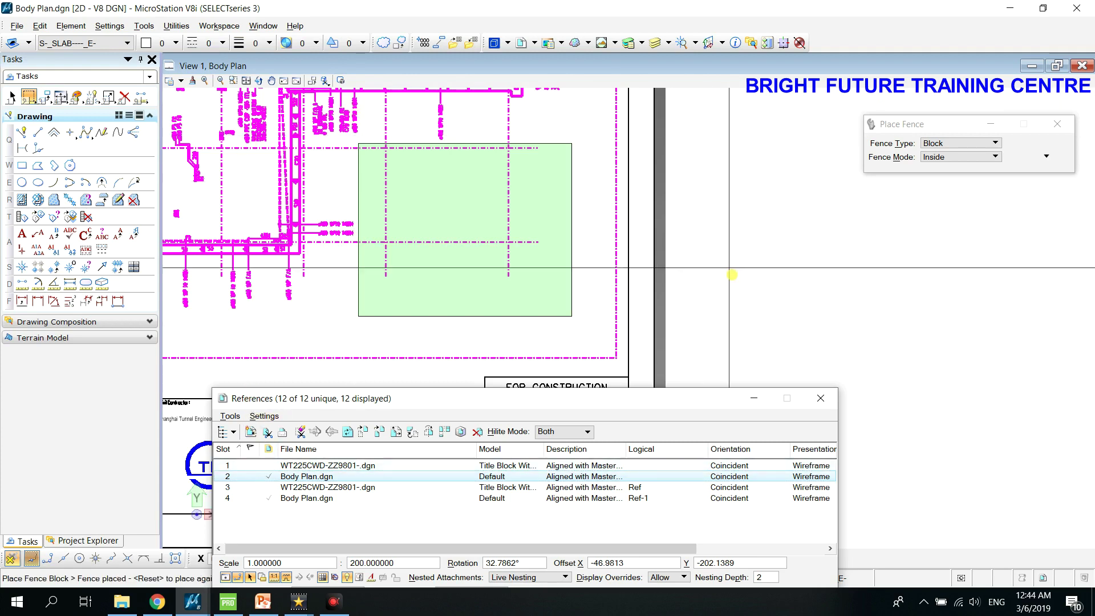
scroll(713, 251, "down", 5)
left_click(272, 433)
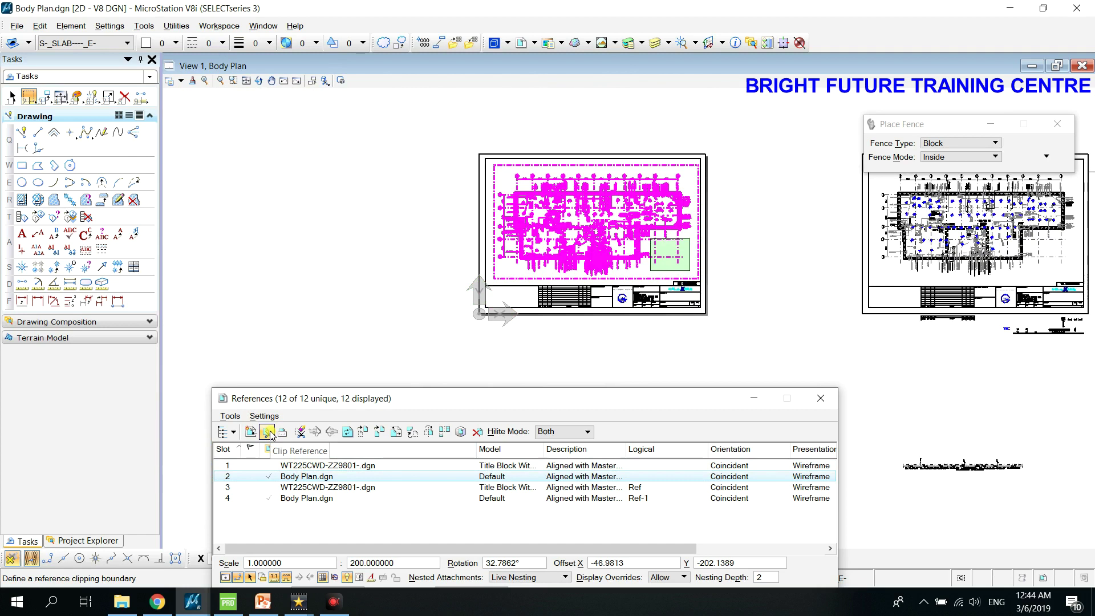
left_click(481, 286)
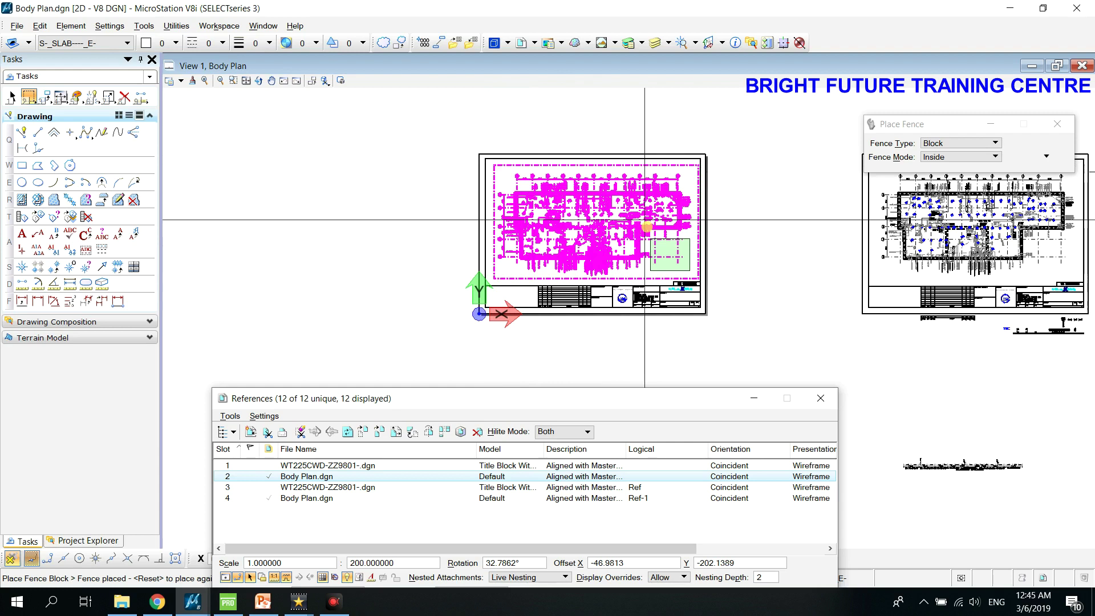
left_click(268, 432)
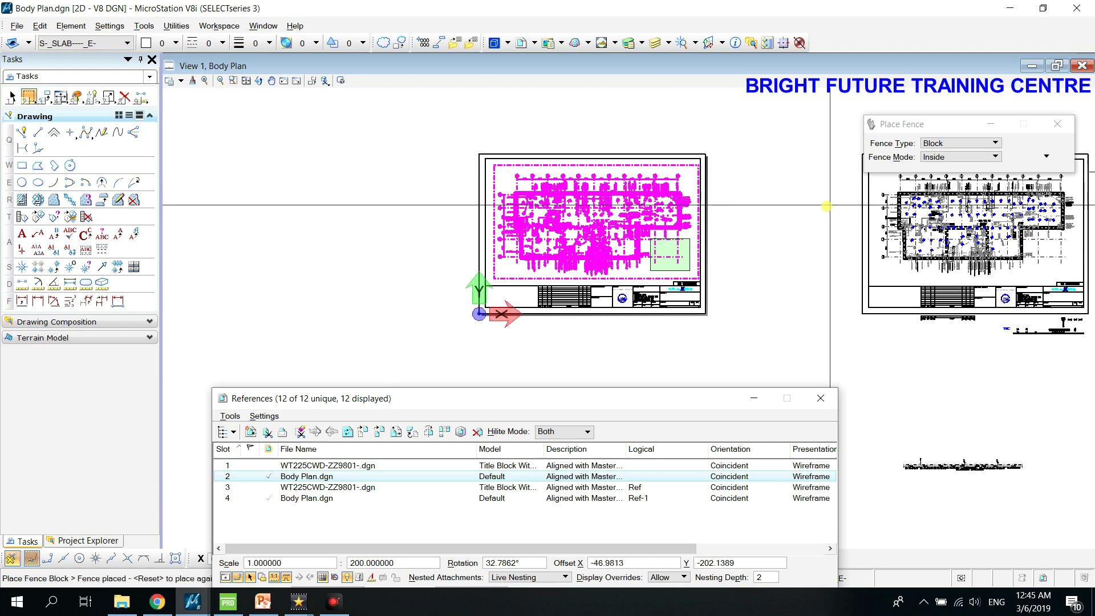
scroll(694, 260, "up", 5)
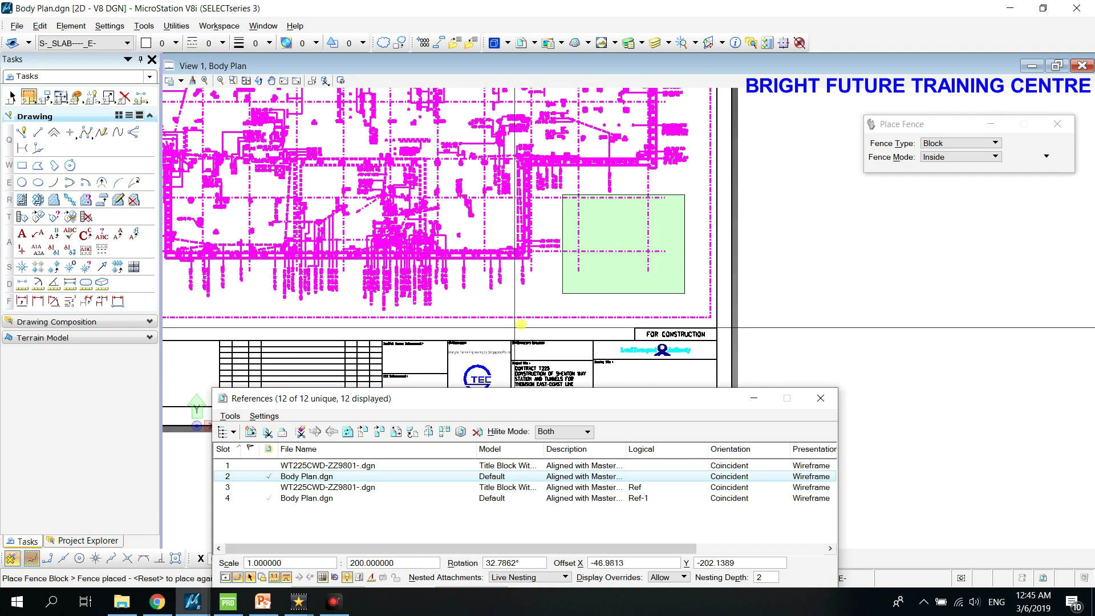
left_click(284, 433)
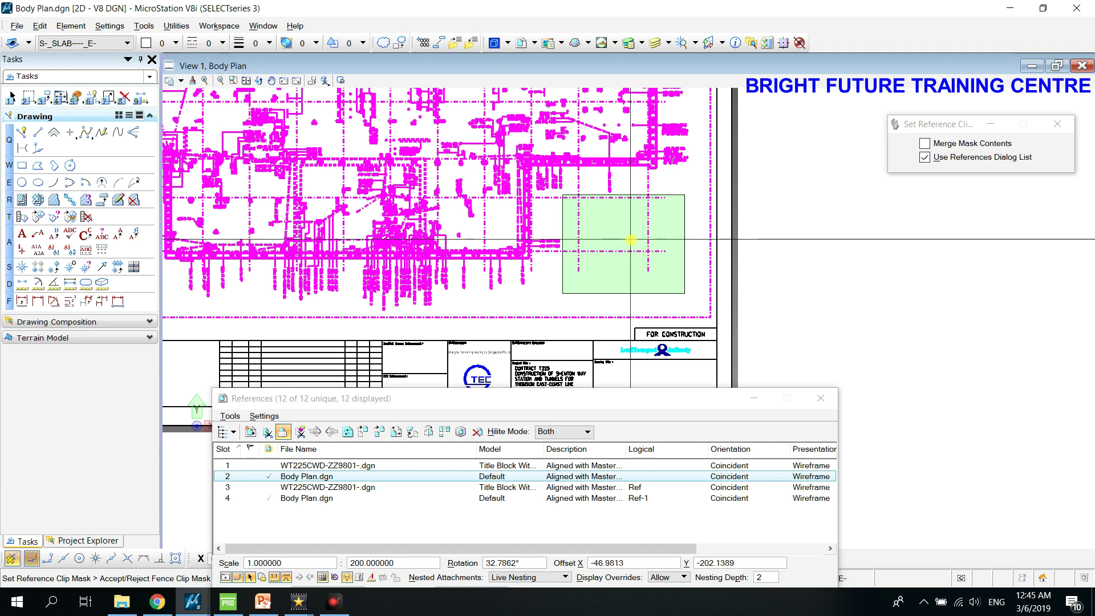
scroll(658, 230, "up", 5)
left_click(663, 221)
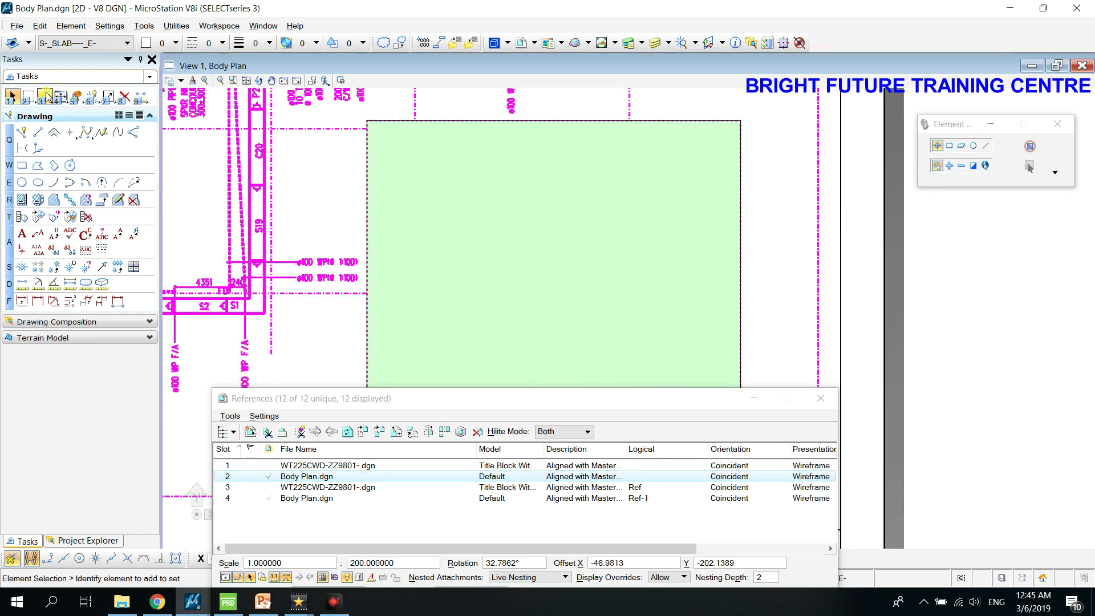
- Clear the active fence and reference selection, and check the masked area beside the plan
left_click(30, 98)
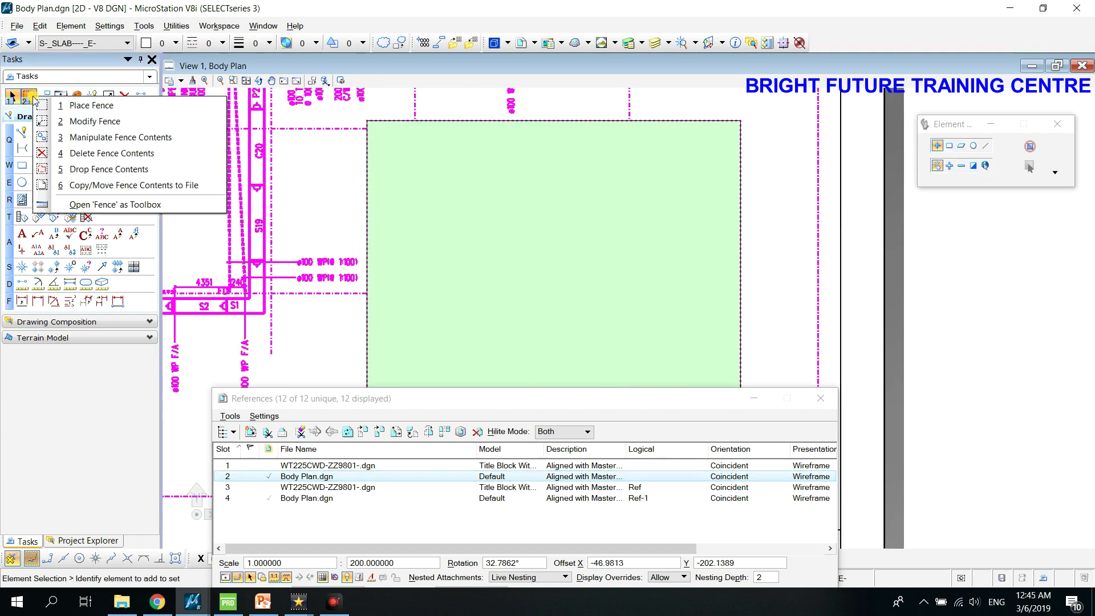
left_click(86, 105)
scroll(516, 197, "down", 5)
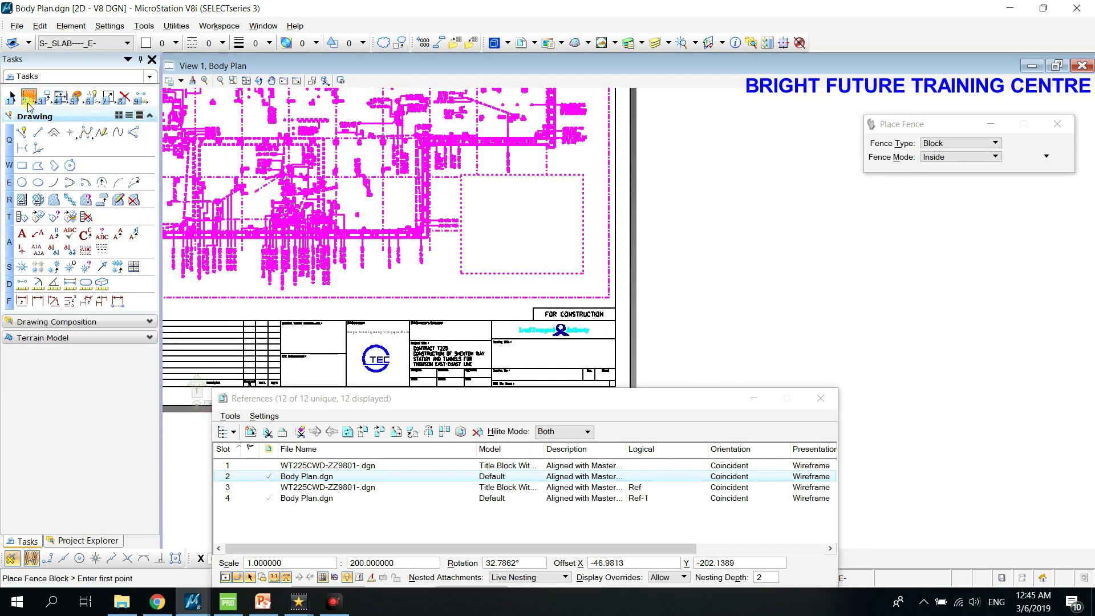
left_click(14, 98)
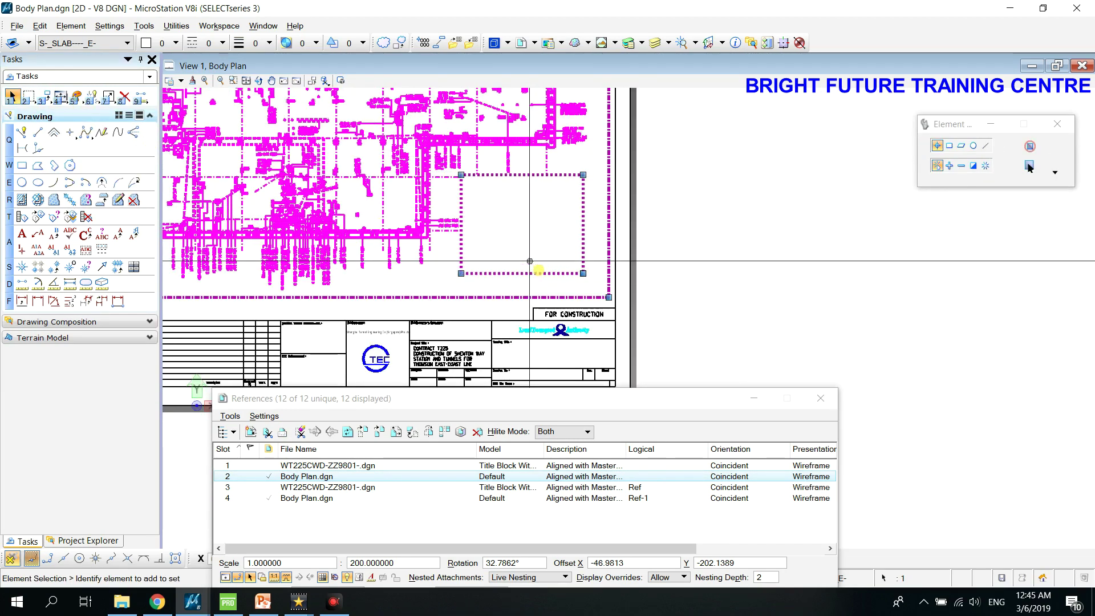
left_click(553, 510)
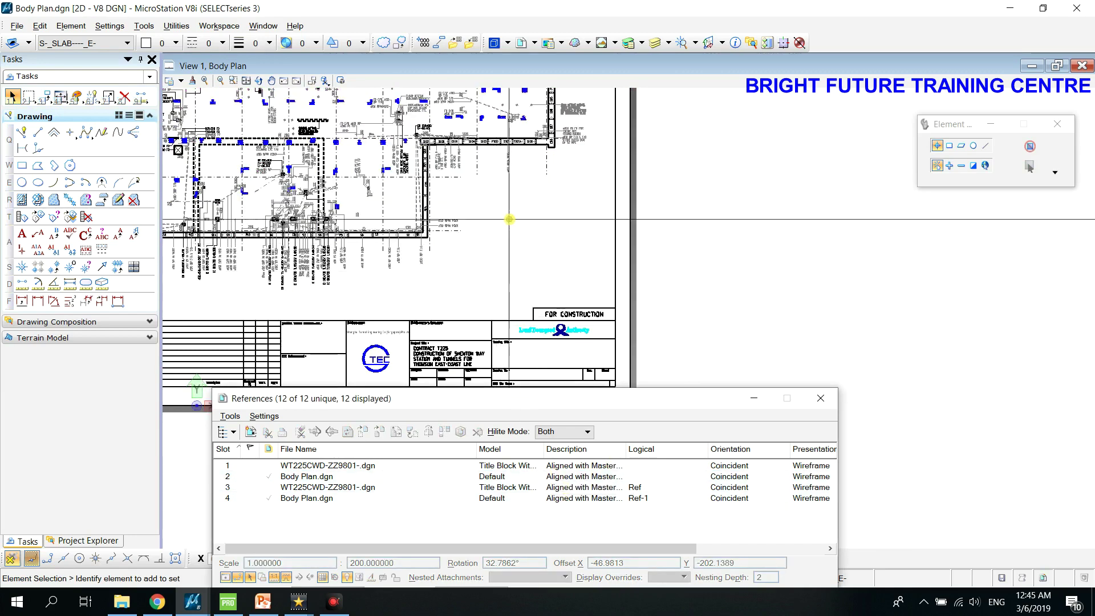
- Delete the rectangular mask boundary from the original Body Plan.dgn reference
left_click(338, 476)
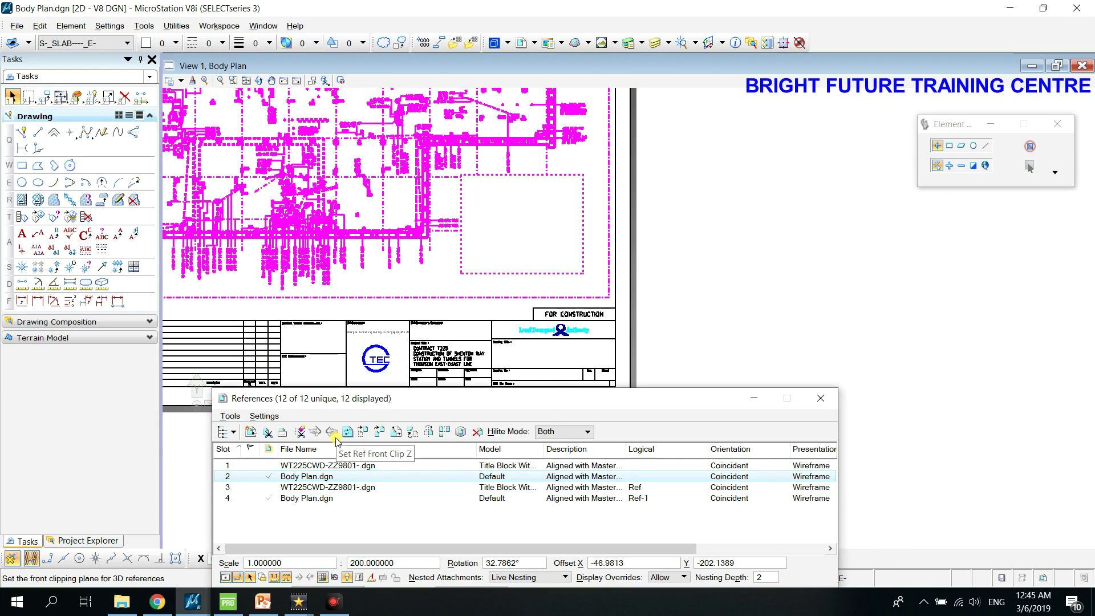
left_click(300, 433)
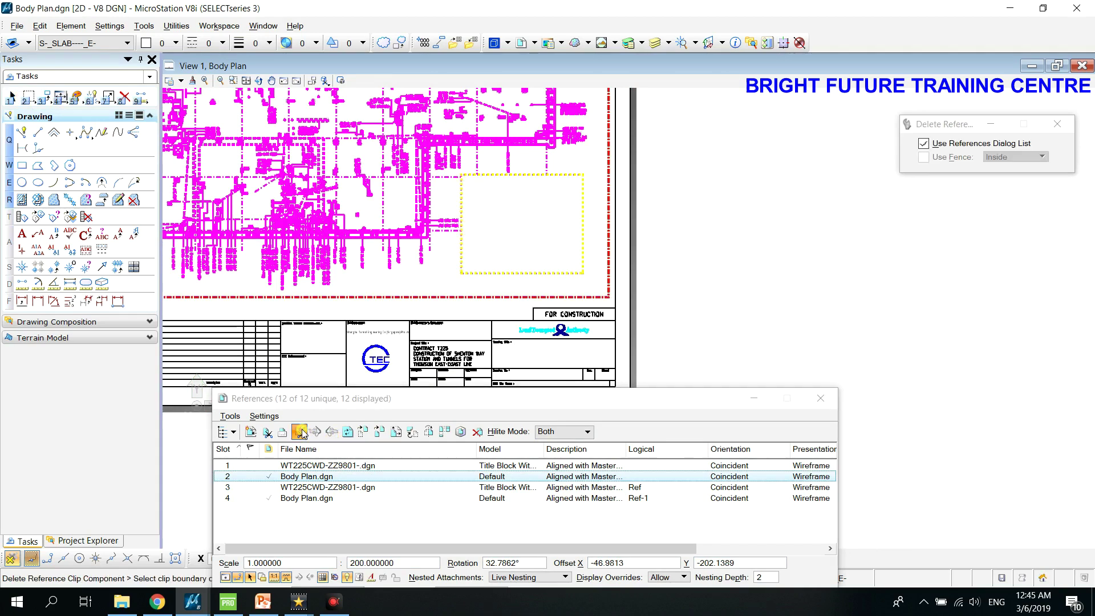
left_click(528, 175)
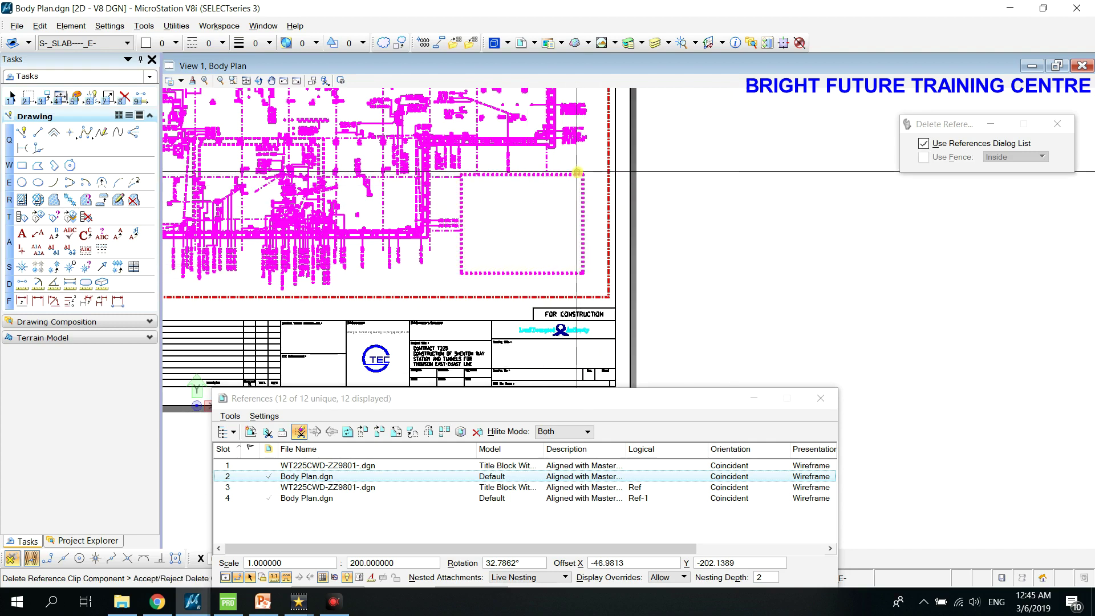
left_click(728, 183)
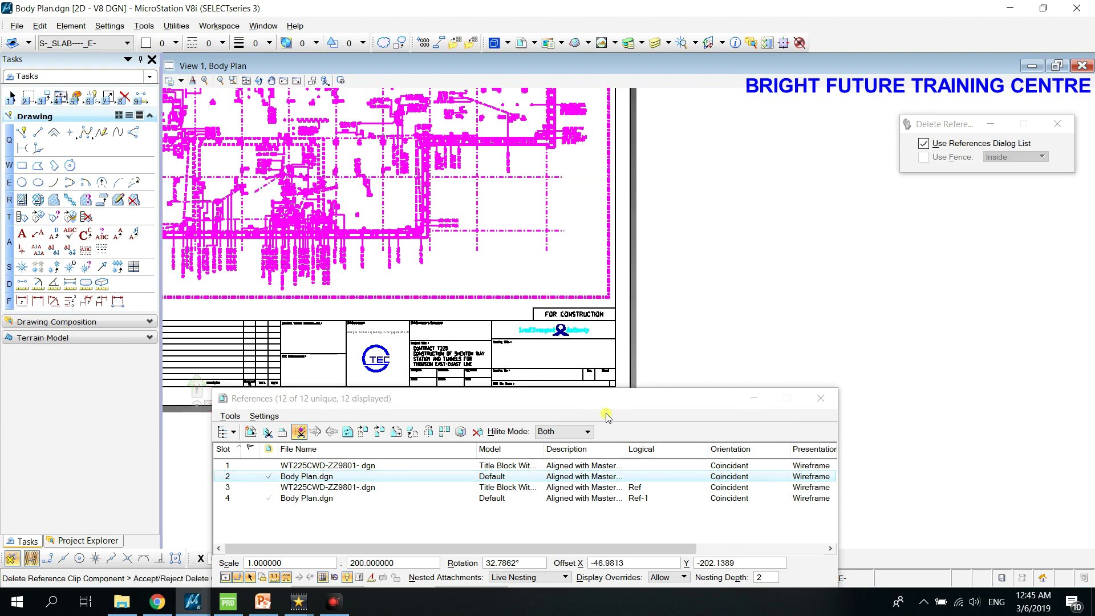
- Fence the stray grid lines at the plan's lower-right corner with an Inside-mode block and mask the original Body Plan.dgn reference there
left_click(30, 97)
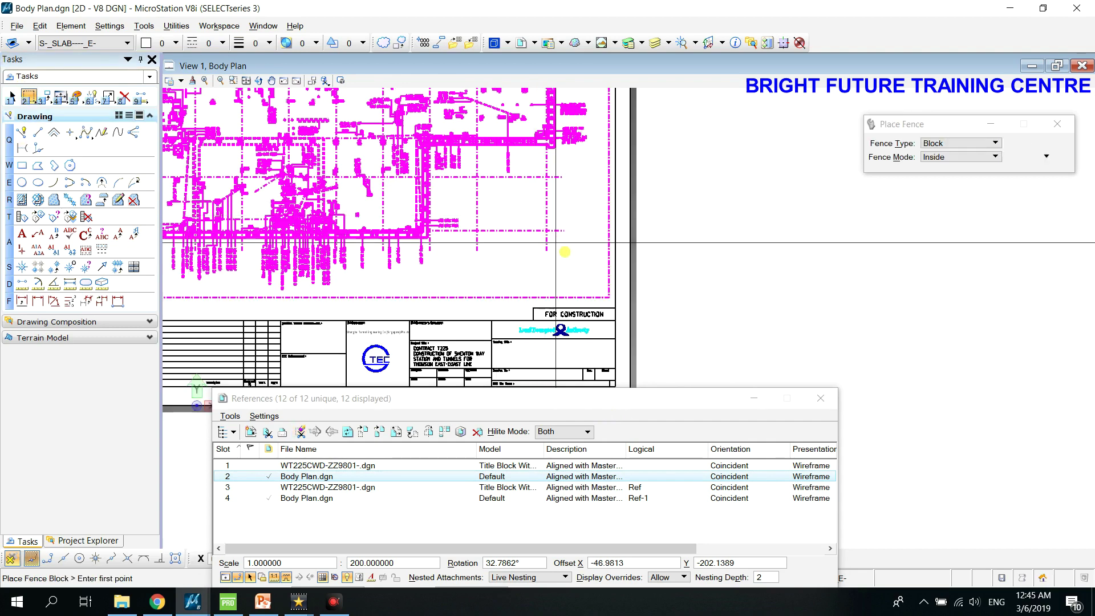
left_click(578, 266)
left_click(466, 172)
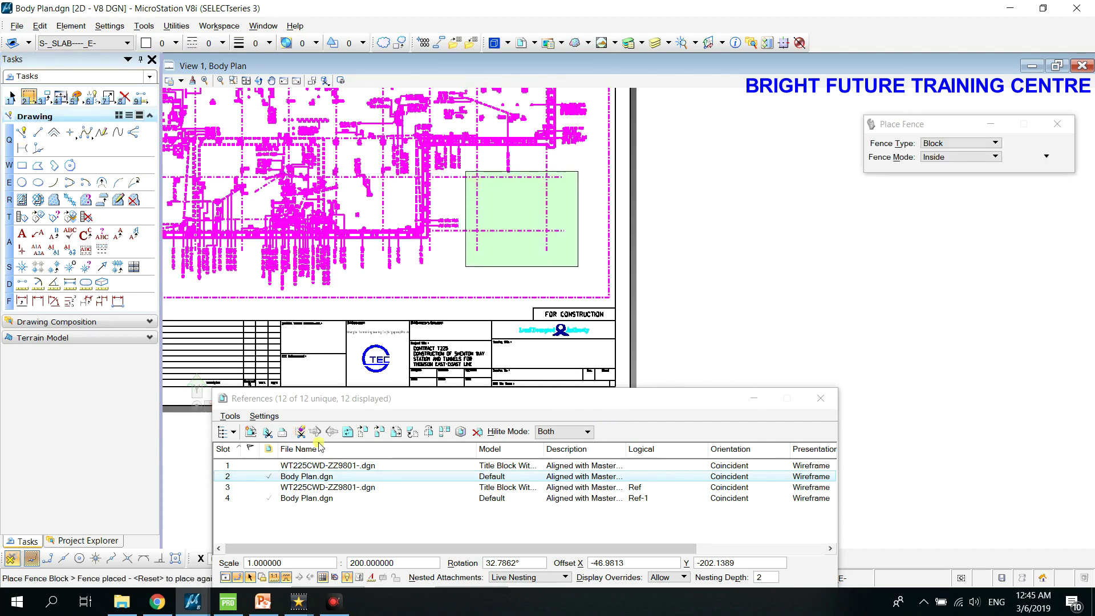
left_click(284, 432)
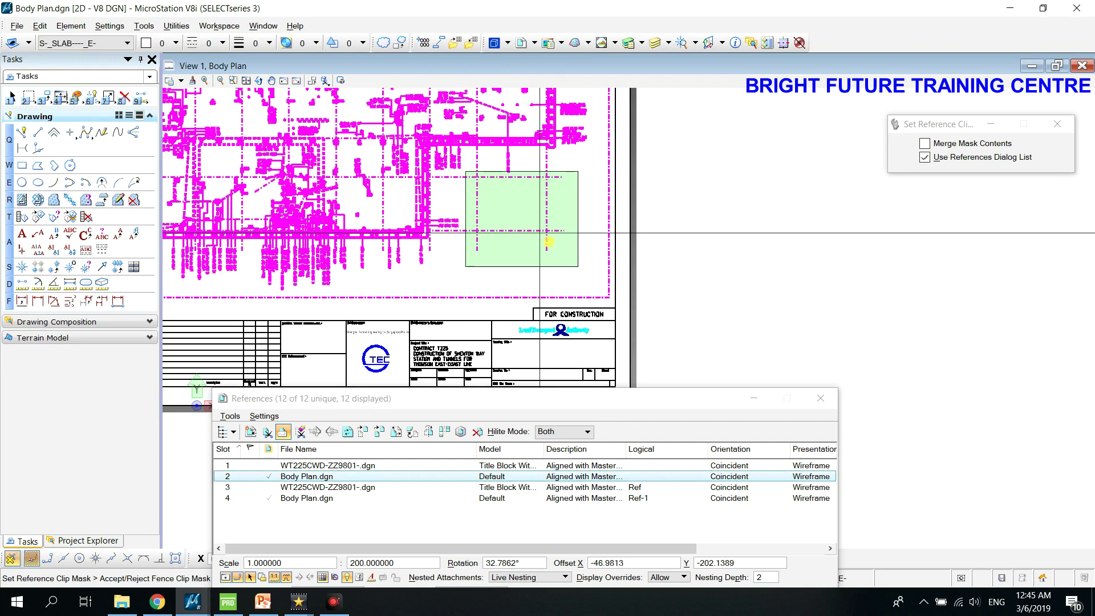
left_click(713, 237)
left_click(821, 399)
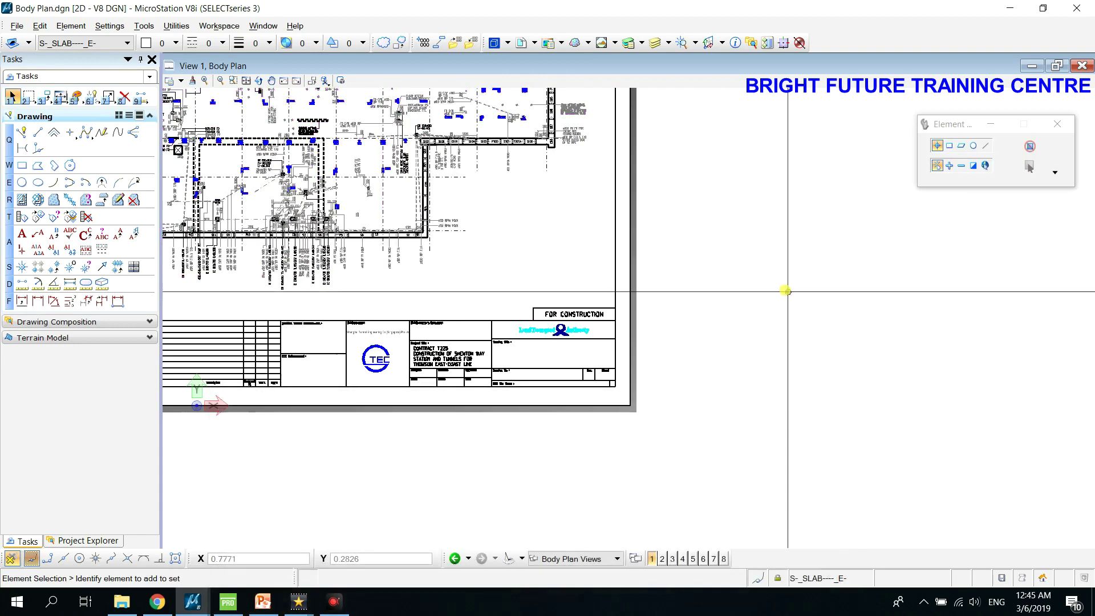
- Lower the top edge of the original Body Plan.dgn reference's outer clip boundary by moving both of its upper corners
scroll(516, 262, "down", 2)
middle_click_drag(515, 262, 526, 397)
right_click(527, 397)
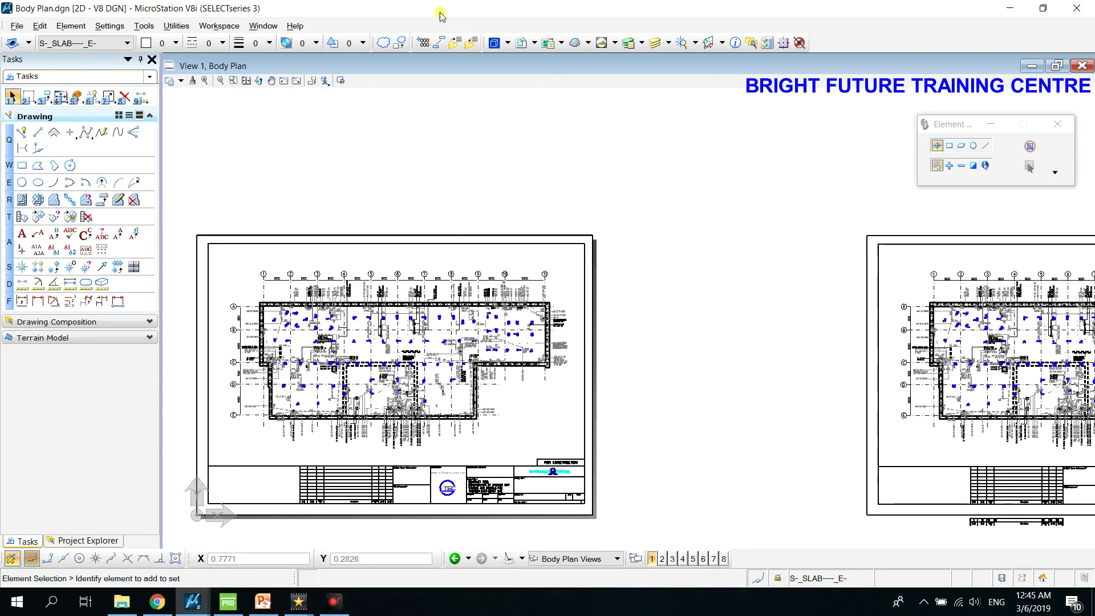
left_click(520, 43)
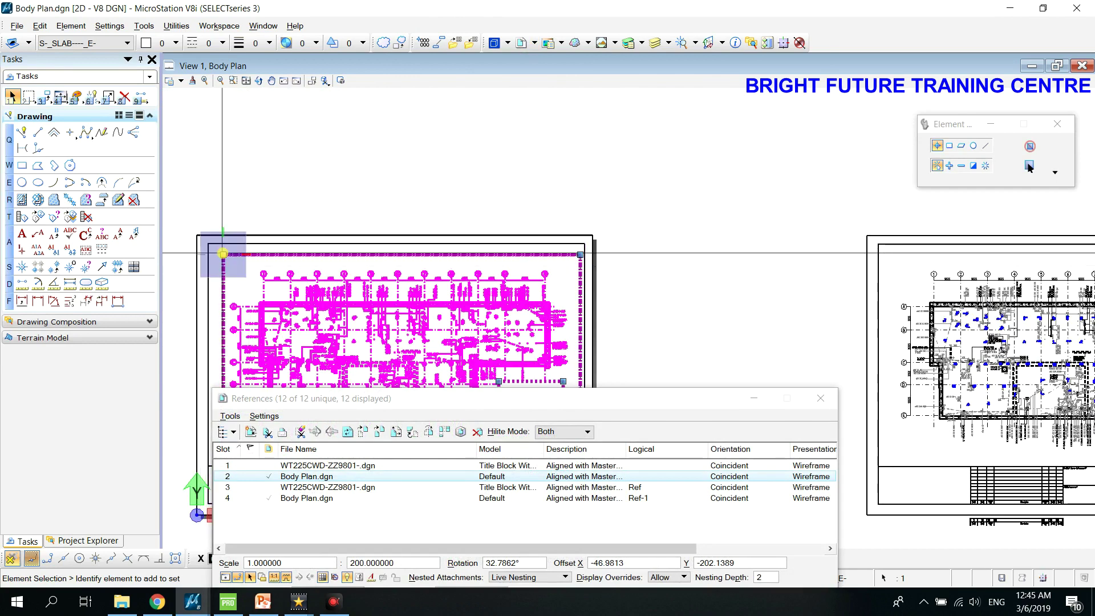
scroll(222, 253, "up", 2)
scroll(223, 255, "down", 2)
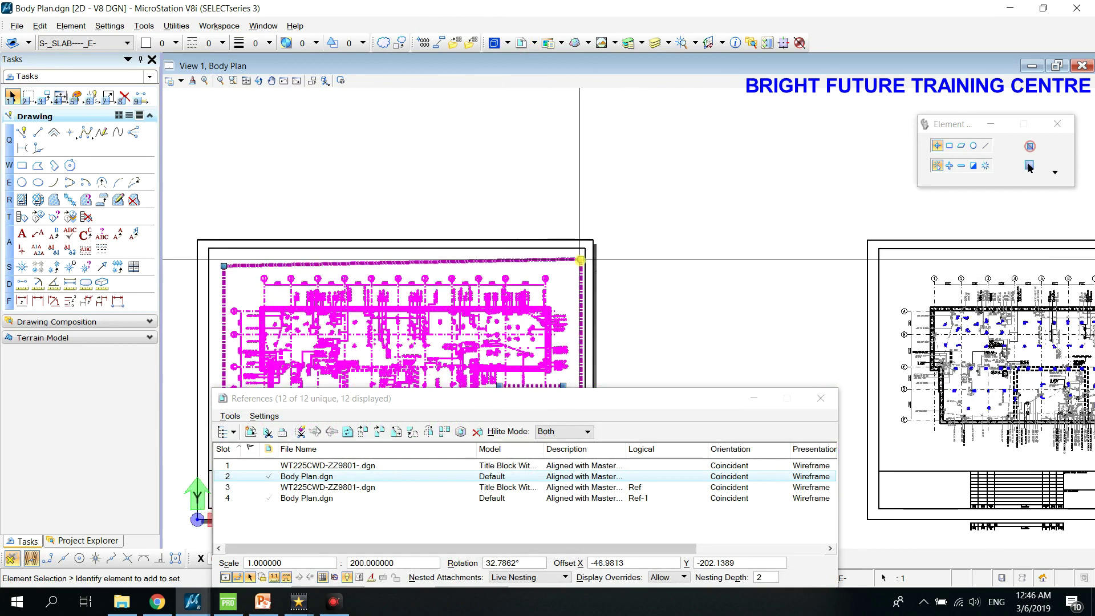
scroll(627, 261, "down", 2)
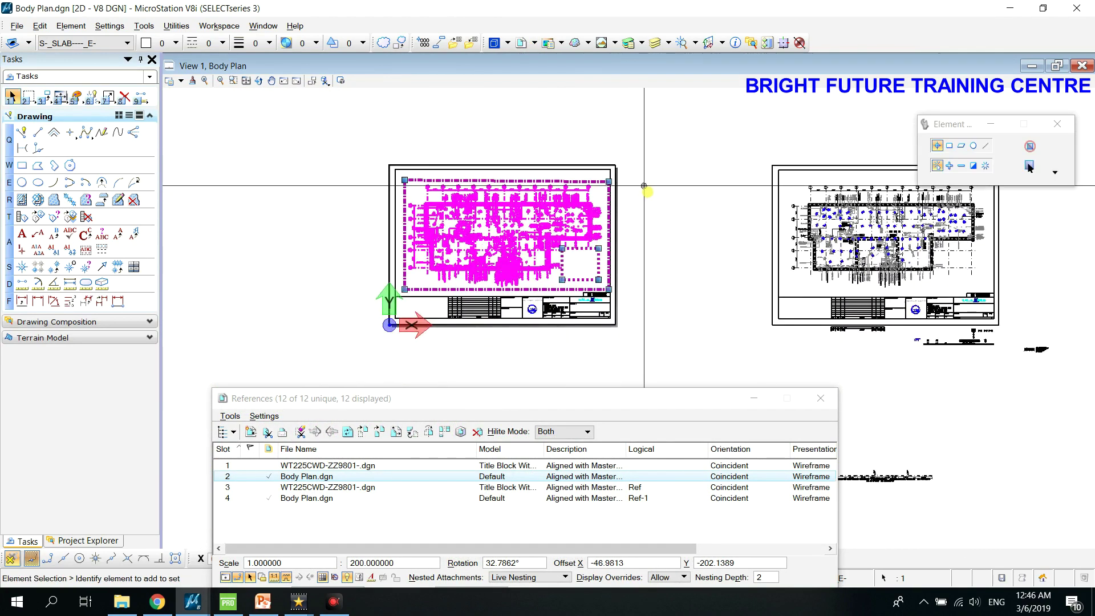
- Reposition both upper corners of the original Body Plan.dgn reference's mask boundary so its top edge follows the nearby horizontal grid line
scroll(562, 249, "up", 3)
scroll(429, 210, "up", 2)
left_click(429, 210)
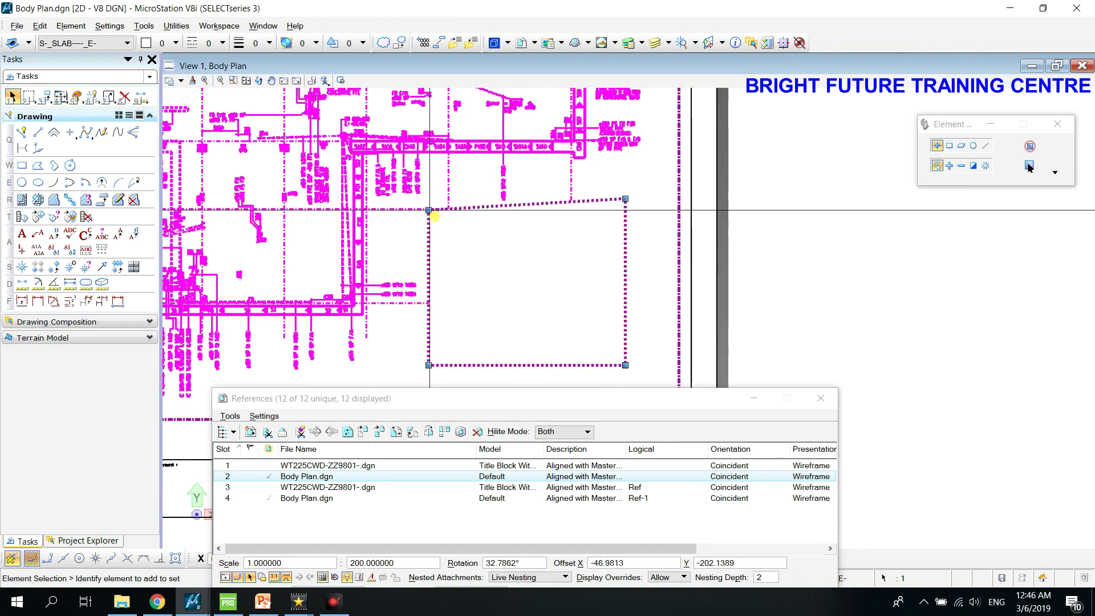
left_click(626, 211)
scroll(428, 216, "up", 3)
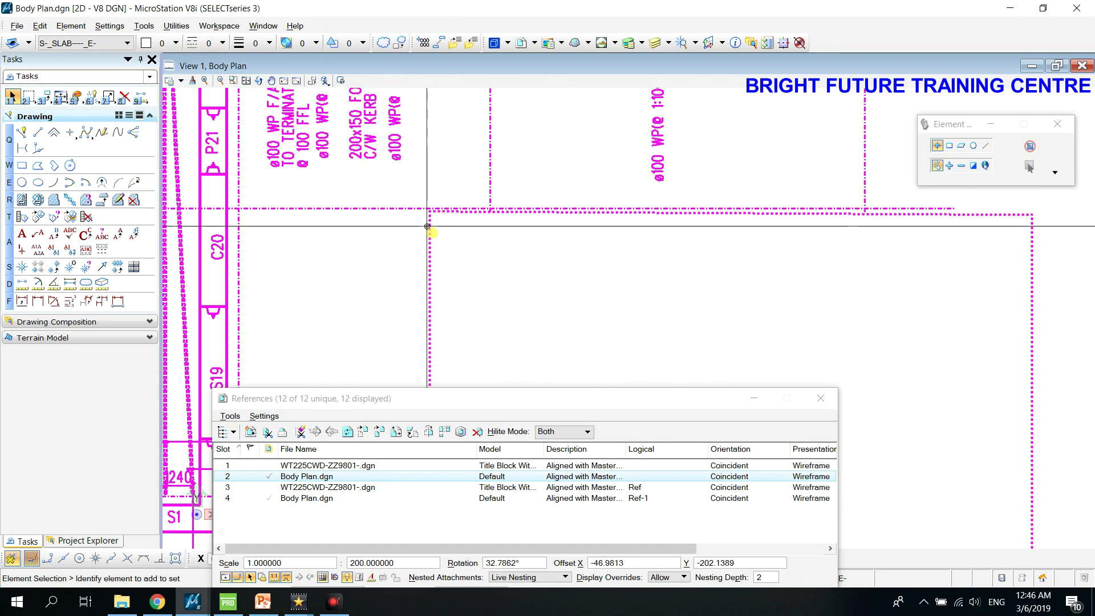
left_click(427, 226)
scroll(427, 217, "down", 3)
left_click(823, 214)
scroll(828, 205, "down", 5)
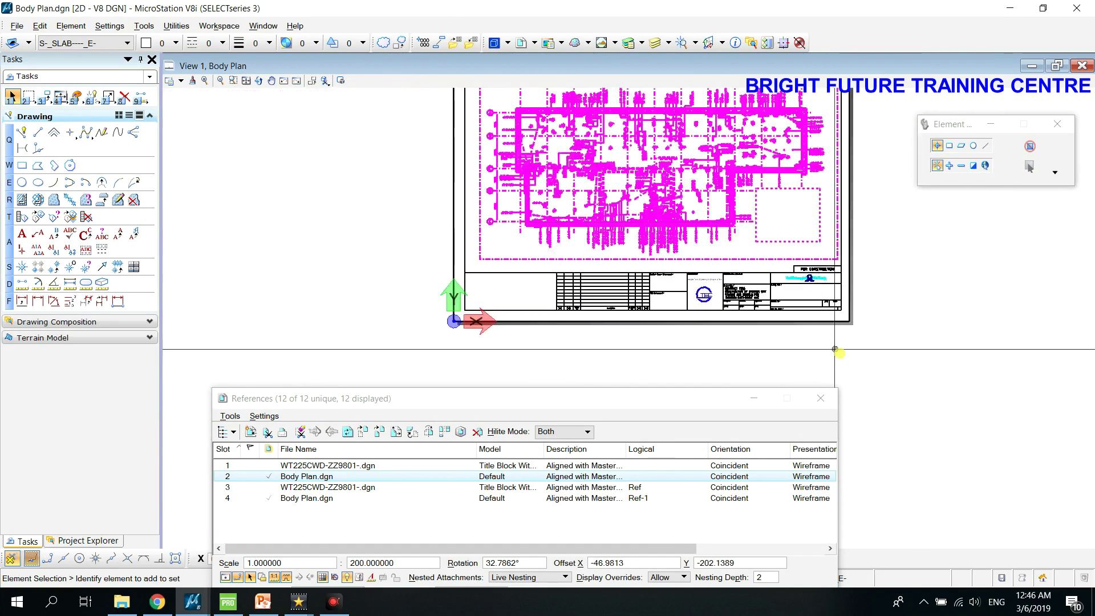
left_click(814, 398)
middle_click_drag(705, 131, 477, 228)
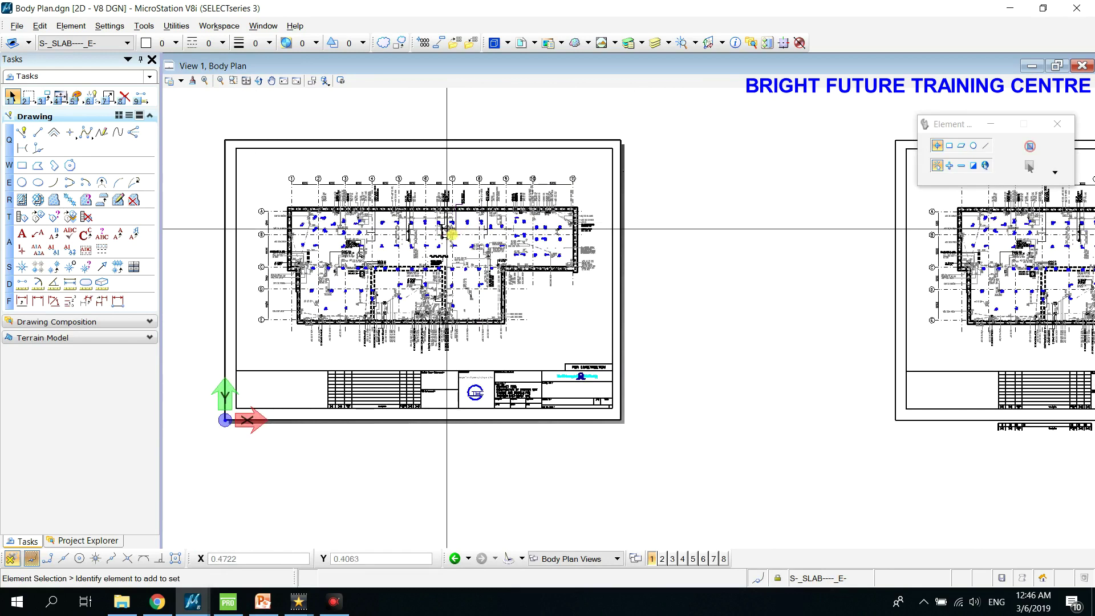
mouse_move(501, 276)
middle_mouse_down()
mouse_move(539, 358)
mouse_move(587, 357)
mouse_move(567, 295)
middle_mouse_up()
right_click(567, 295)
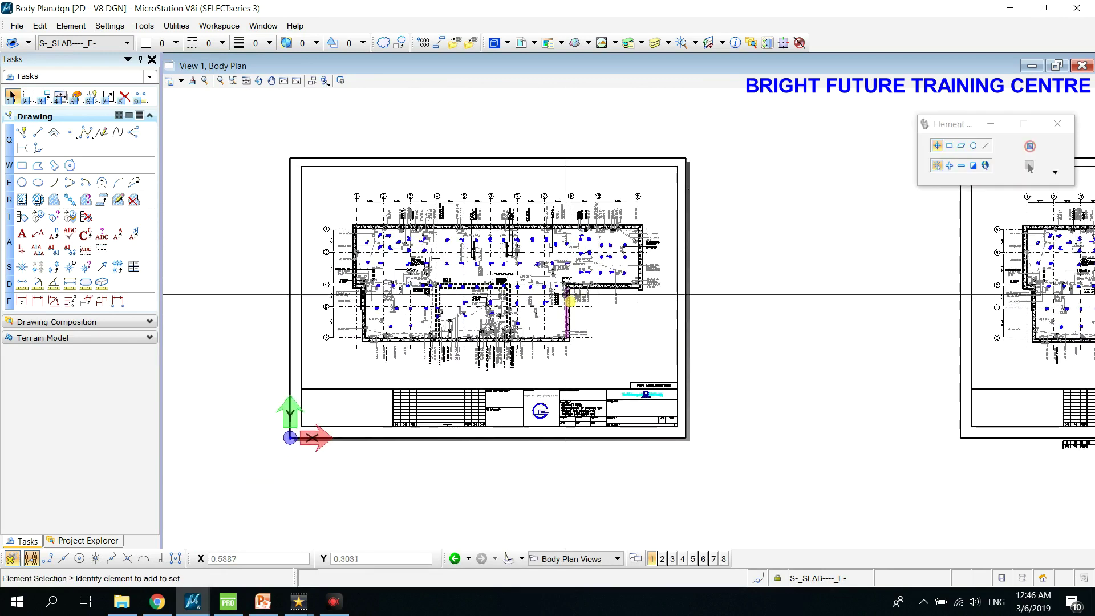
- Scale the copied Body Plan.dgn reference (Ref-1) with the By Points method to about 1:195.87
left_click(535, 42)
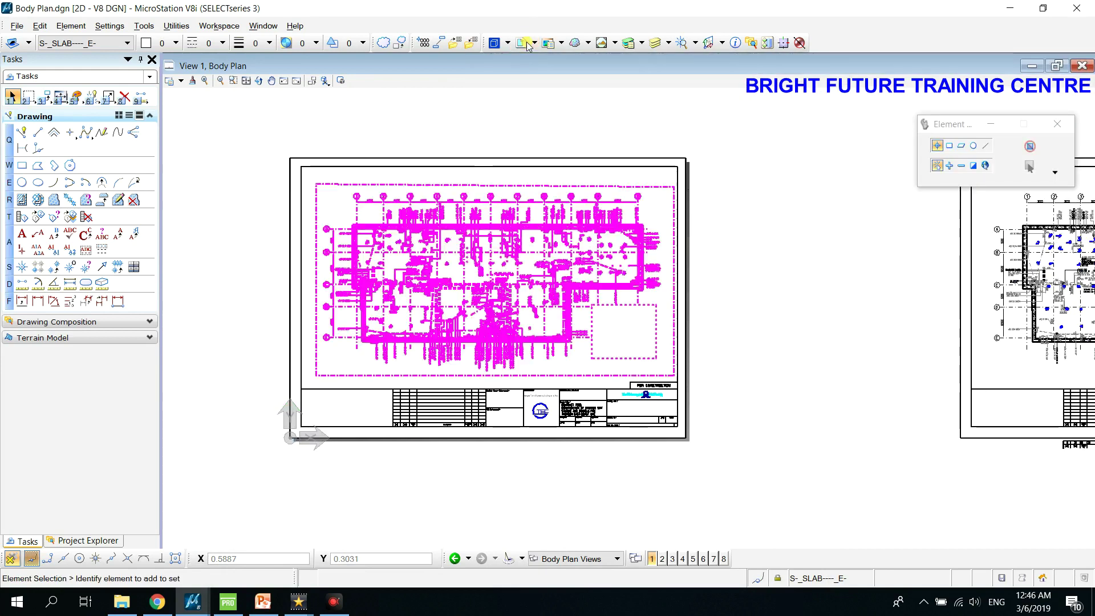
left_click(364, 433)
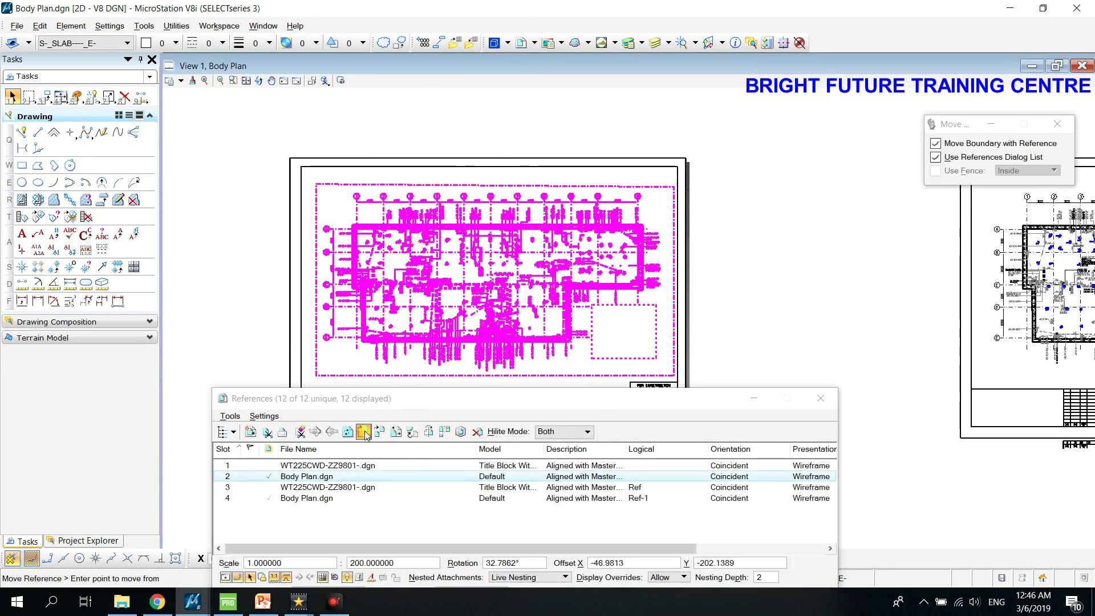
left_click(380, 432)
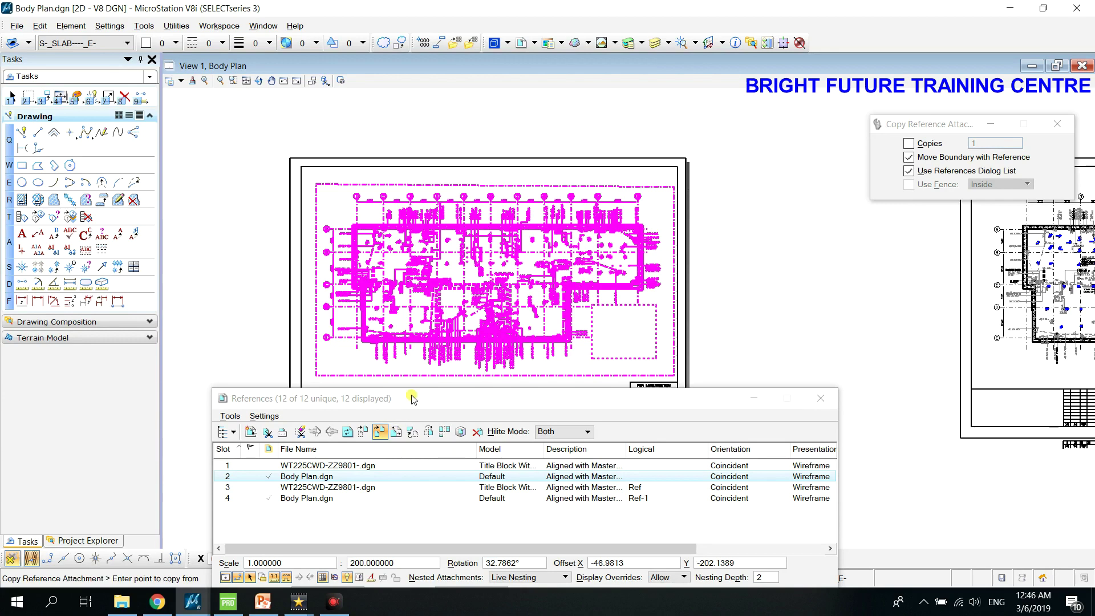
scroll(787, 311, "down", 2)
middle_click_drag(787, 311, 570, 232)
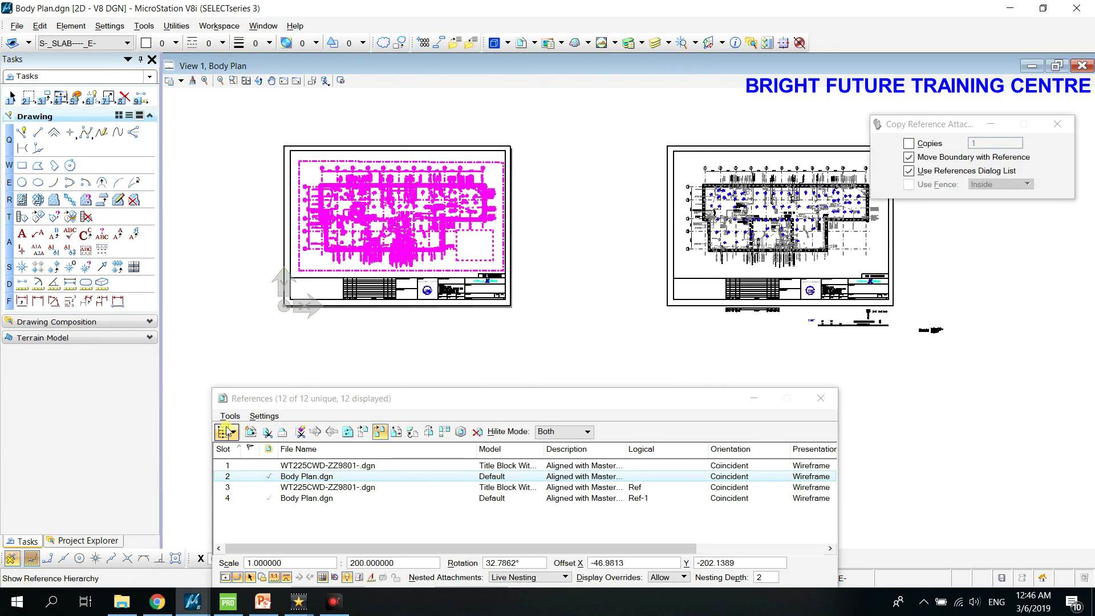
left_click(308, 498)
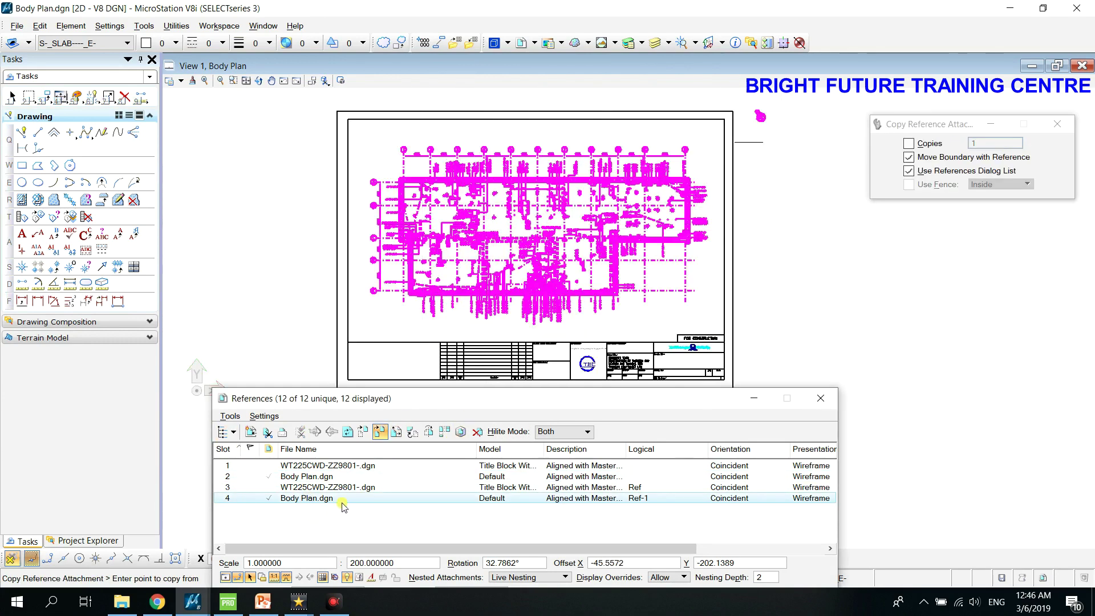
left_click(396, 432)
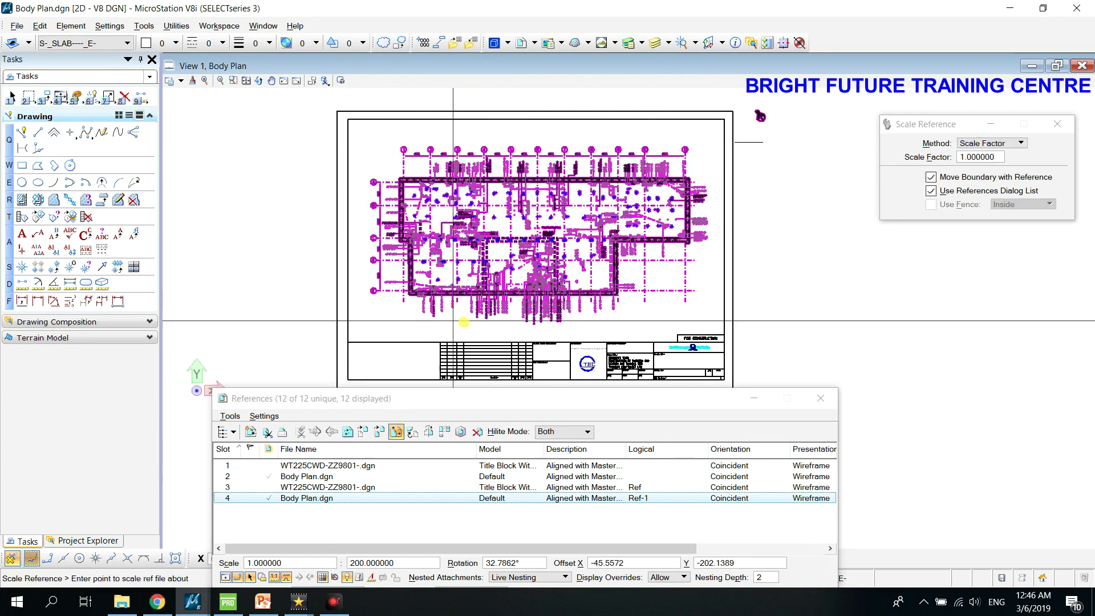
left_click(1002, 150)
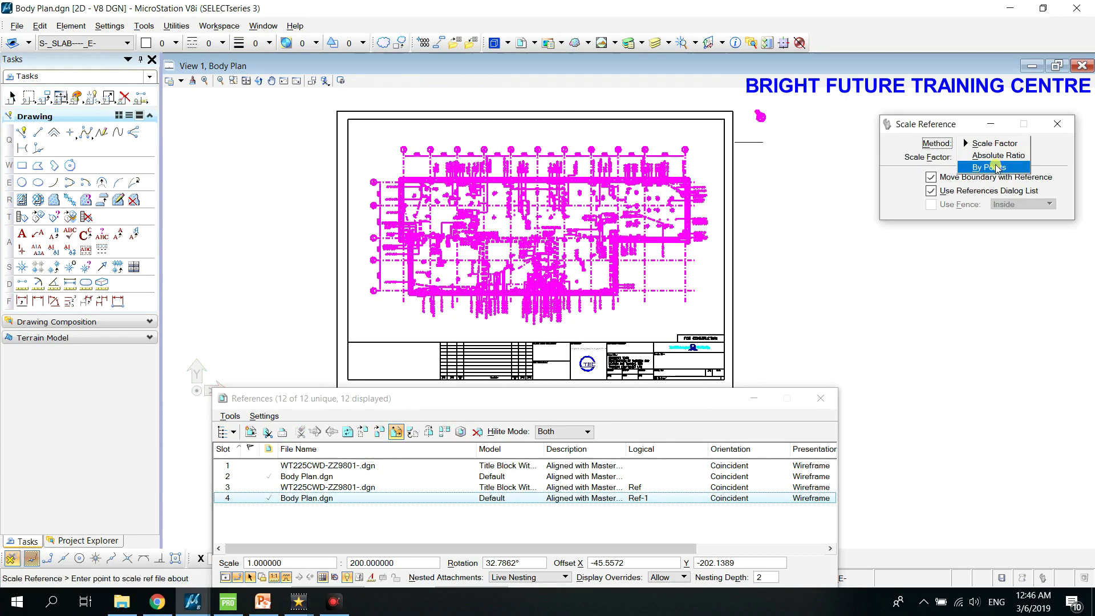
left_click(996, 167)
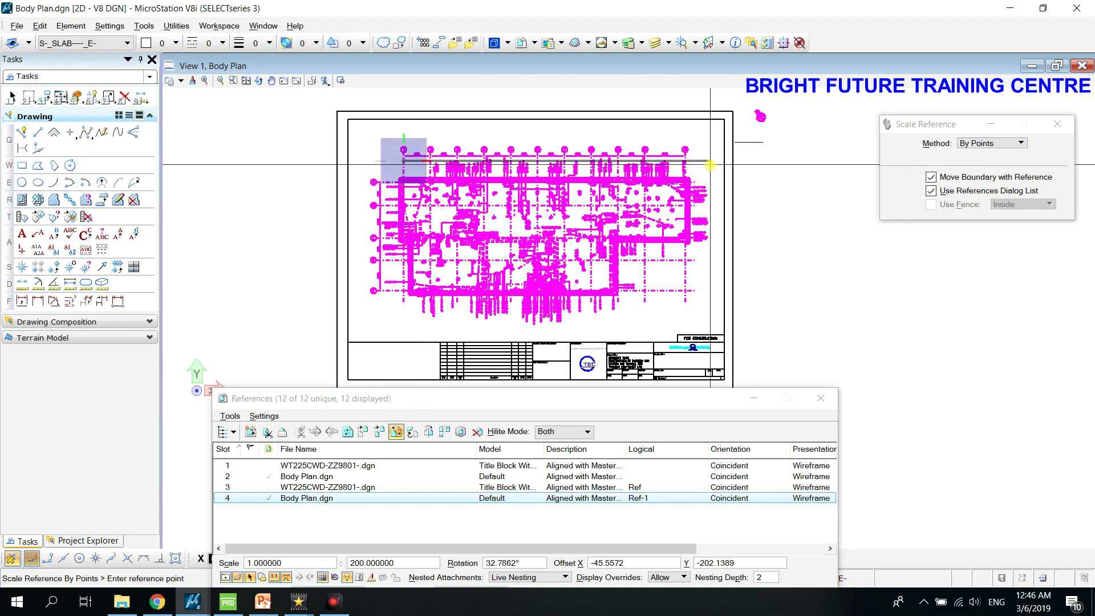
left_click(714, 165)
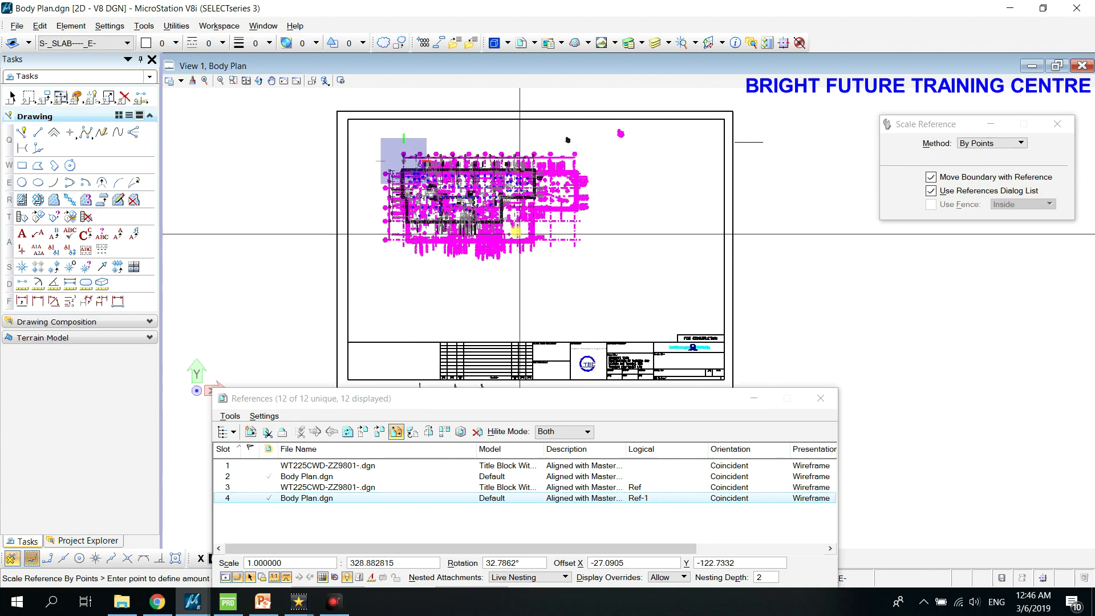
left_click(664, 285)
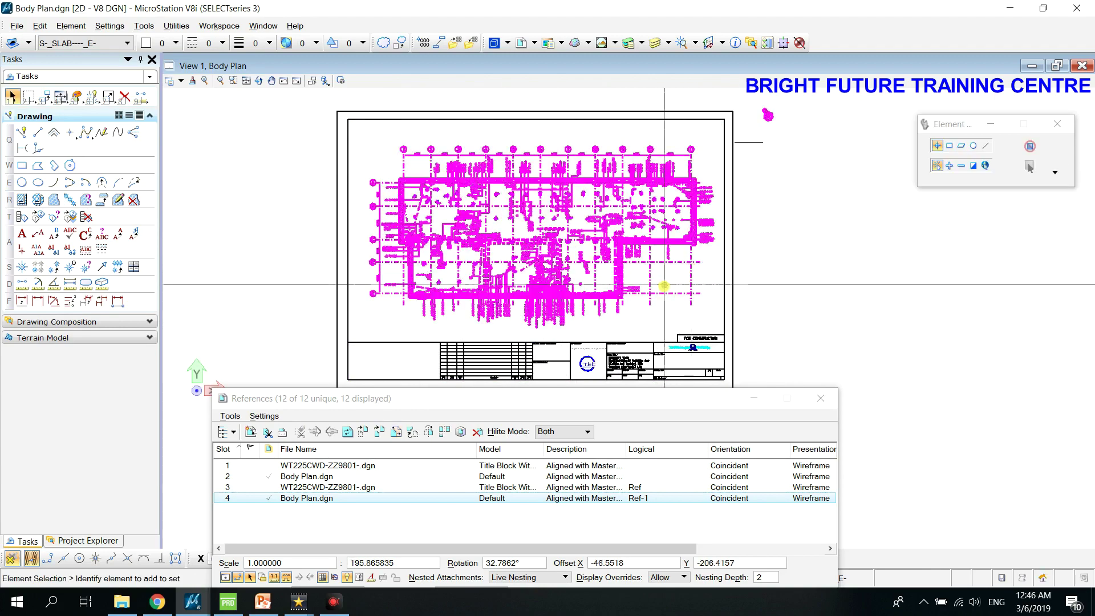
- Move the copied Body Plan.dgn reference with its boundary slightly up and left within the second sheet
left_click(364, 432)
left_click(538, 174)
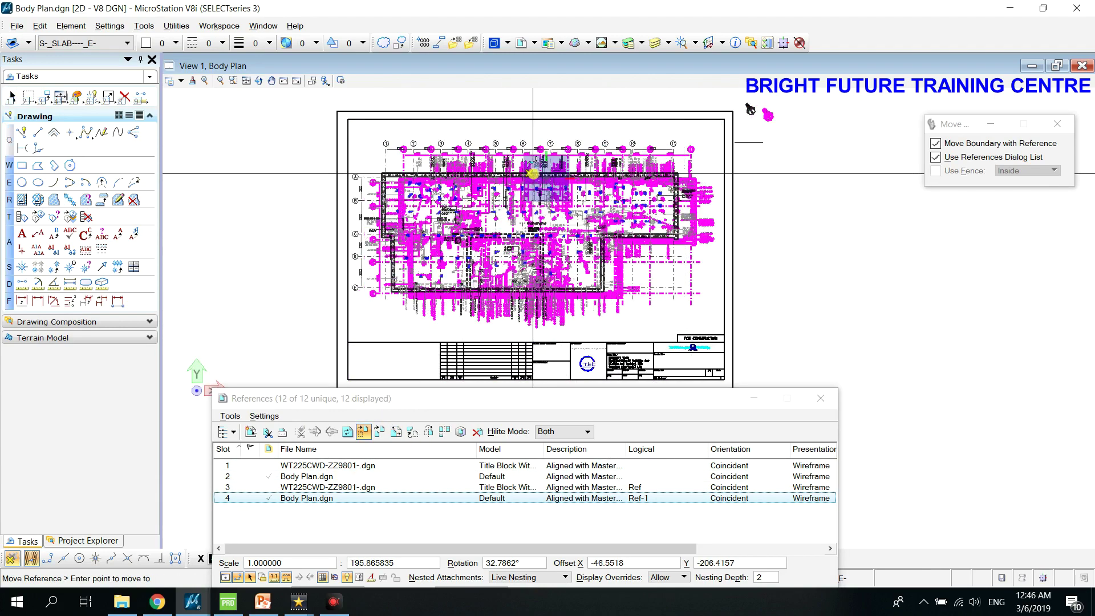
left_click(533, 170)
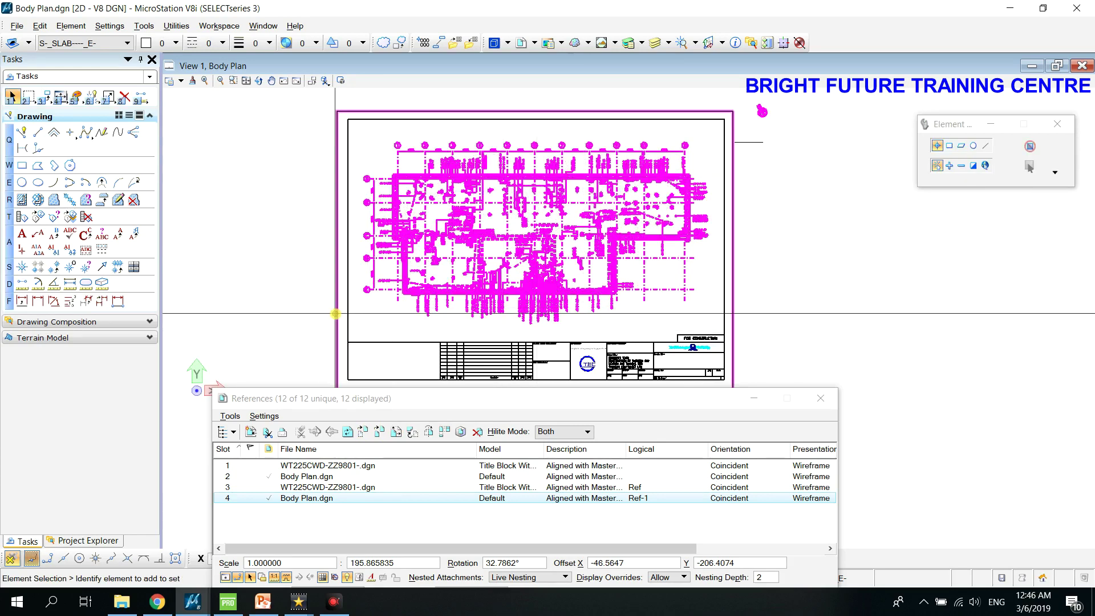
- Detach the copied Body Plan.dgn reference (Ref-1) from the second sheet, and undo the detachment
left_click(477, 433)
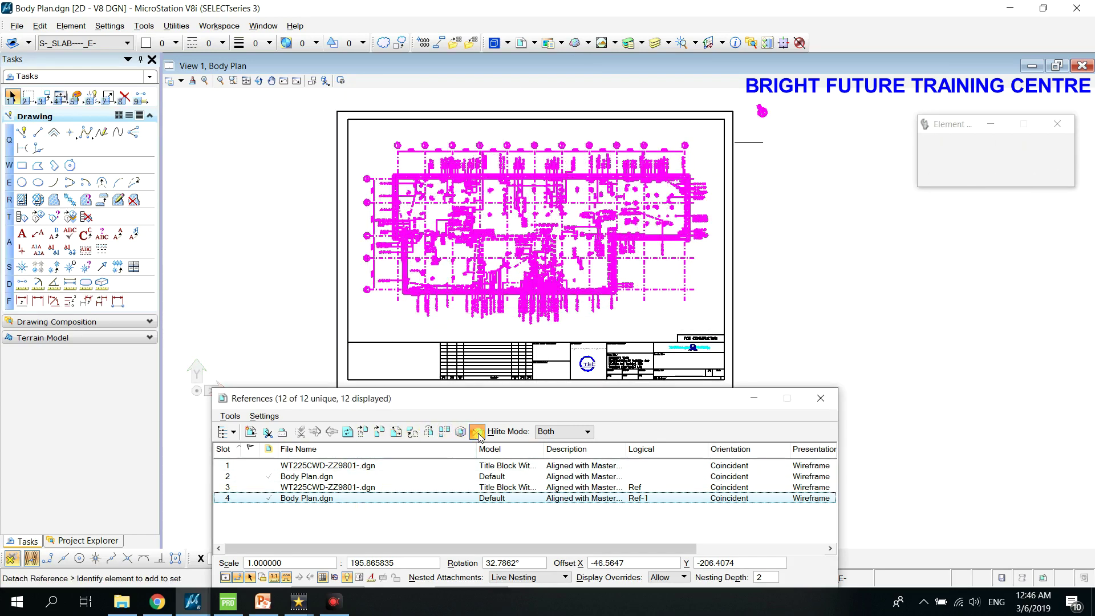
left_click(492, 258)
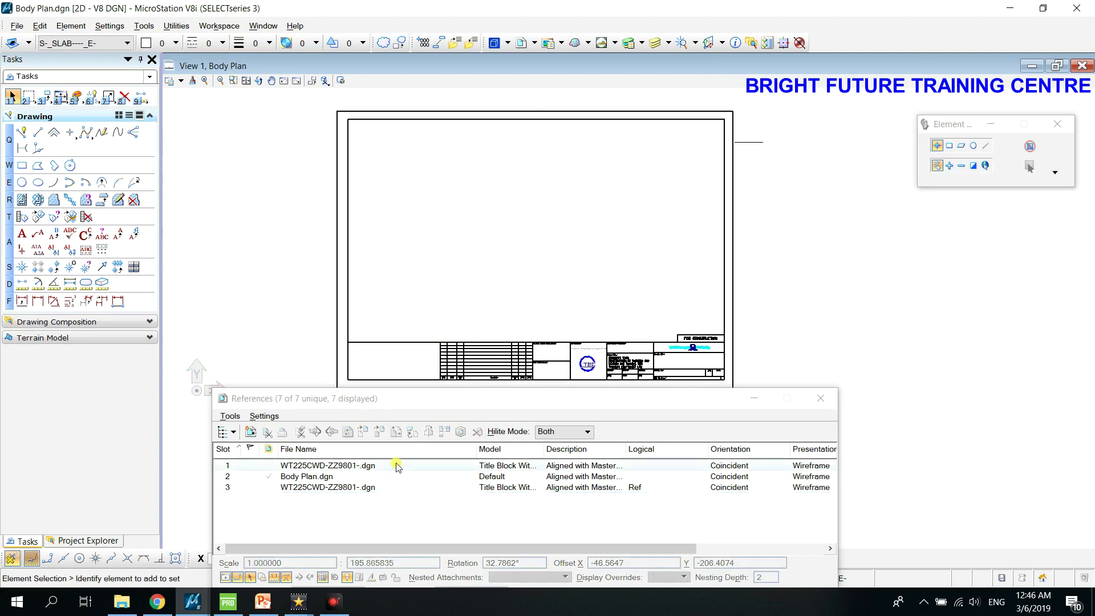
key("ctrl+z")
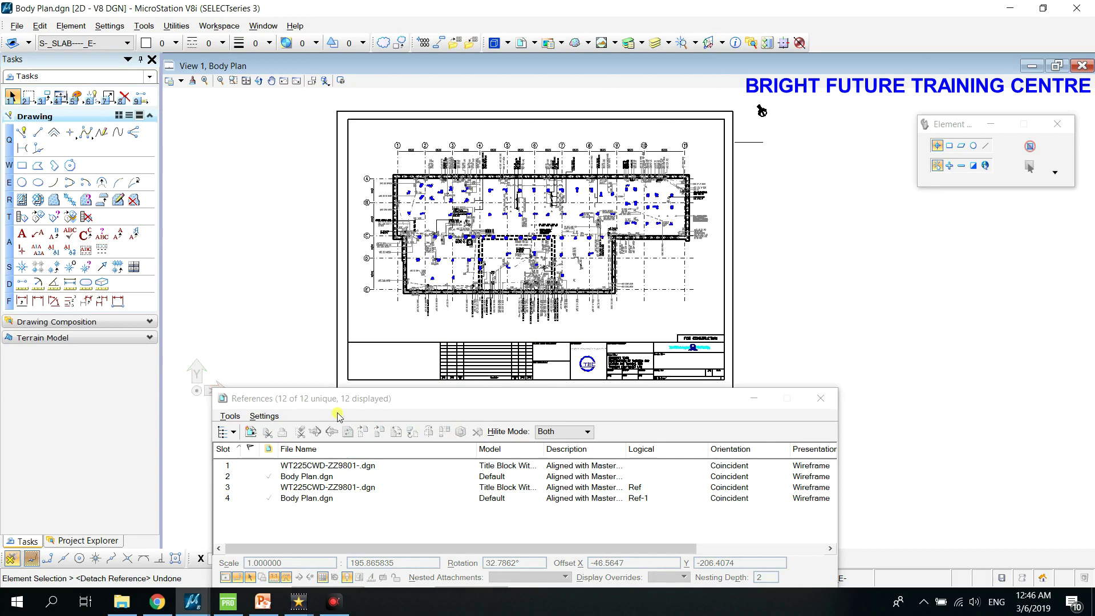
- Examine the reference hierarchy of the Body Plan model, including the files nested under the original Body Plan.dgn and WT225SHW-CS9001-.dgn
left_click(307, 477)
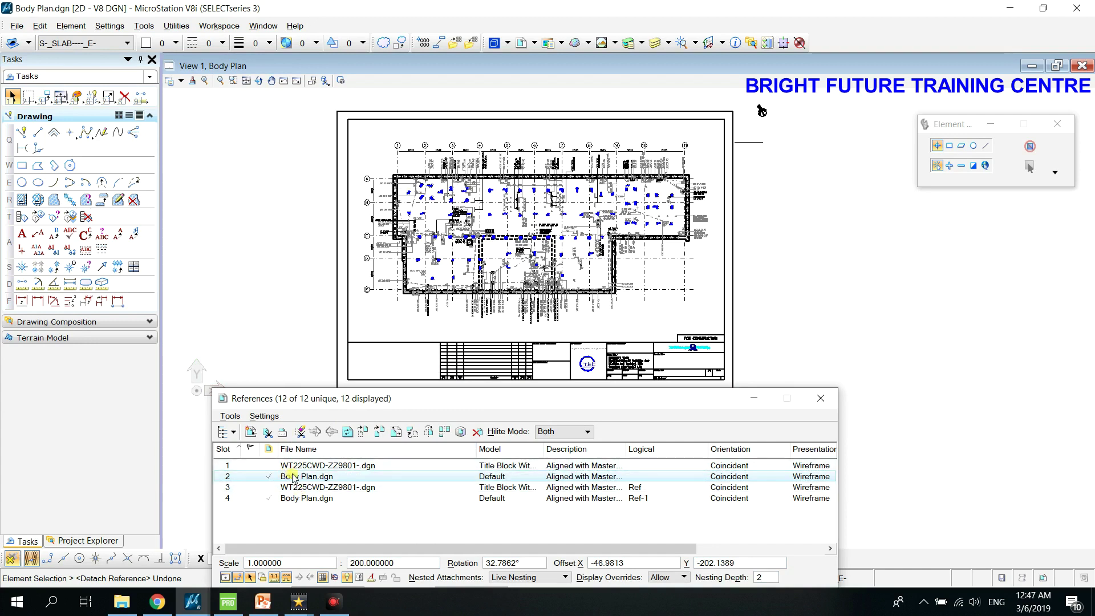
left_click(221, 432)
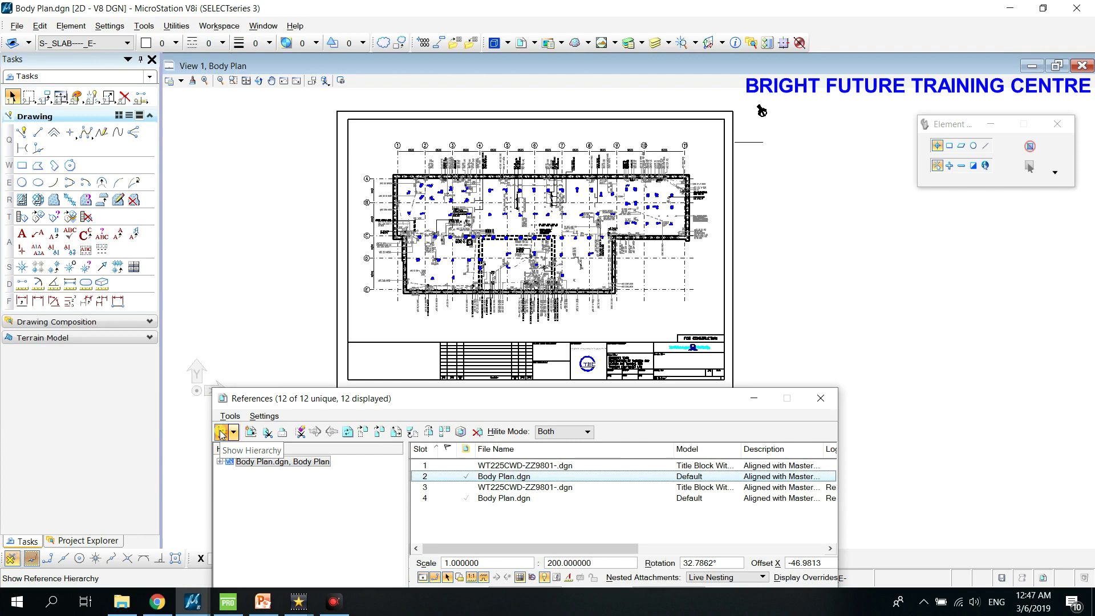
left_click(221, 462)
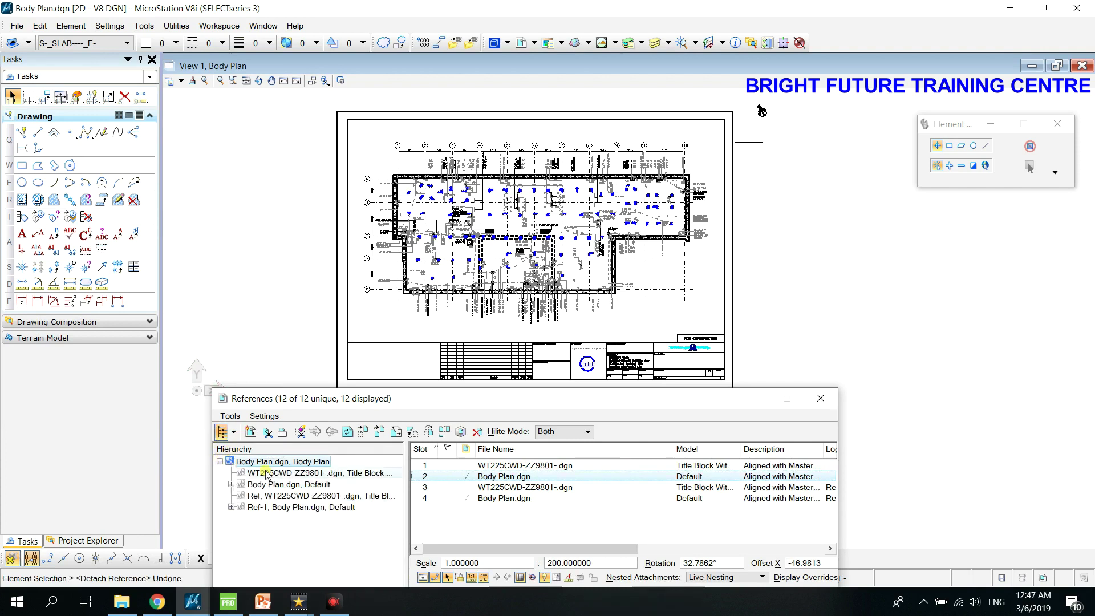
left_click(231, 485)
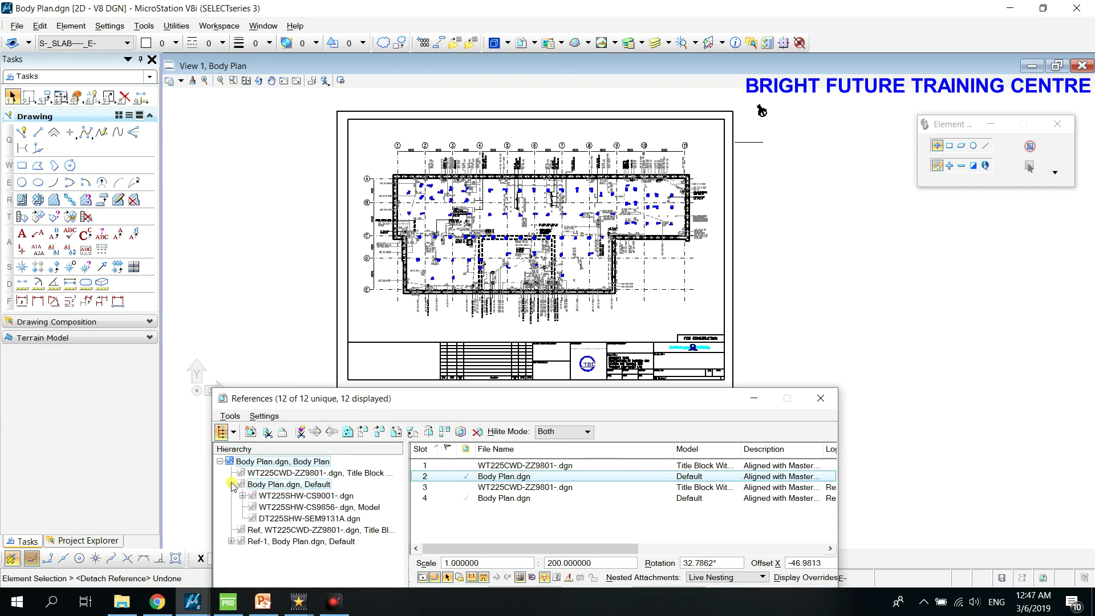
left_click(243, 496)
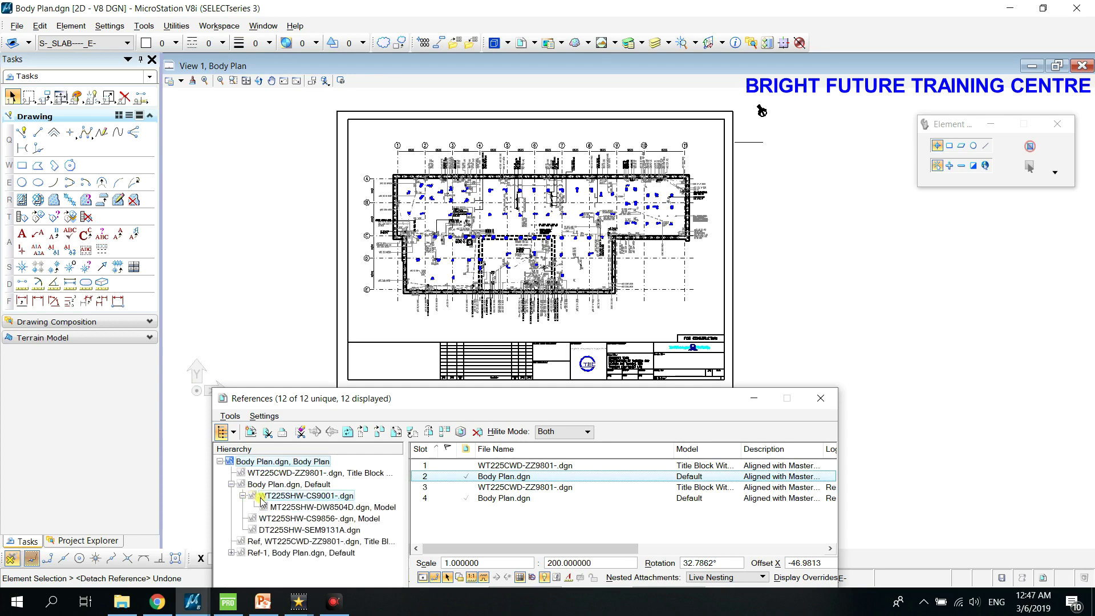
left_click(274, 508)
left_click(274, 531)
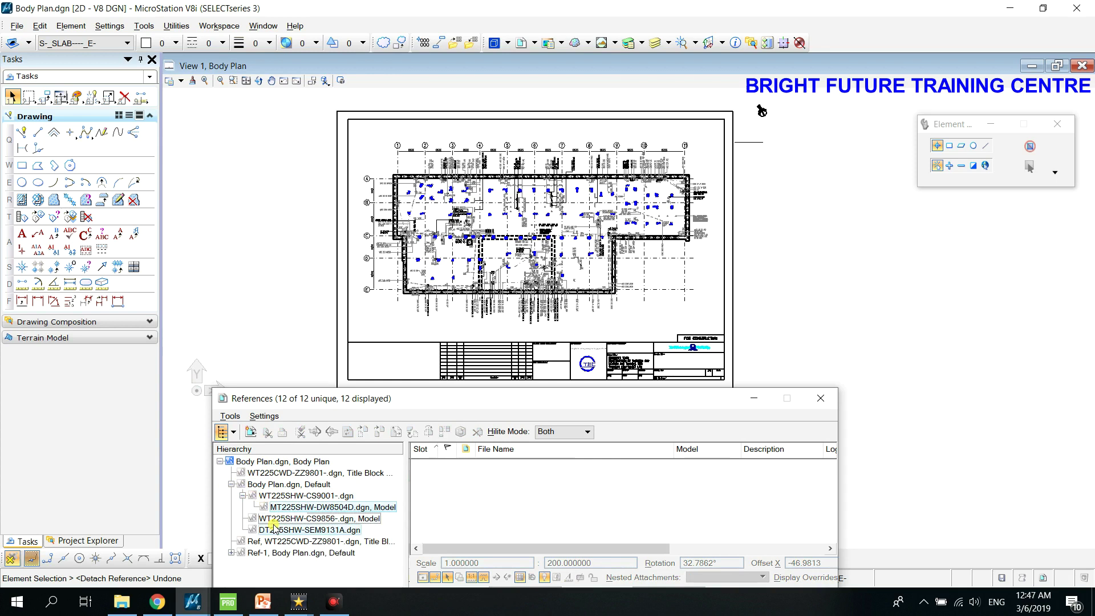
left_click(287, 496)
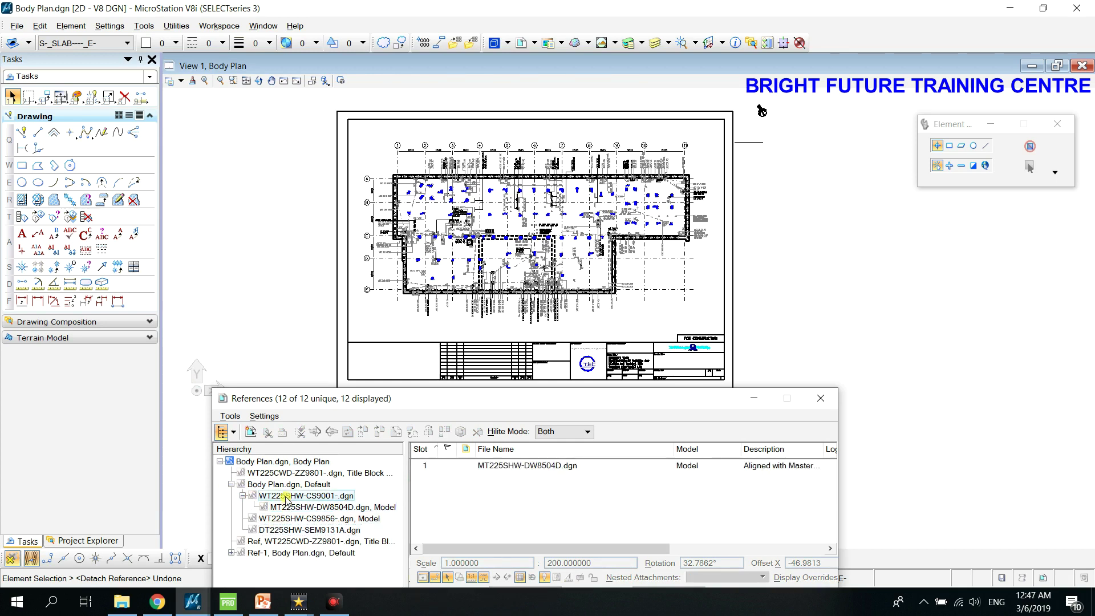
left_click(320, 519)
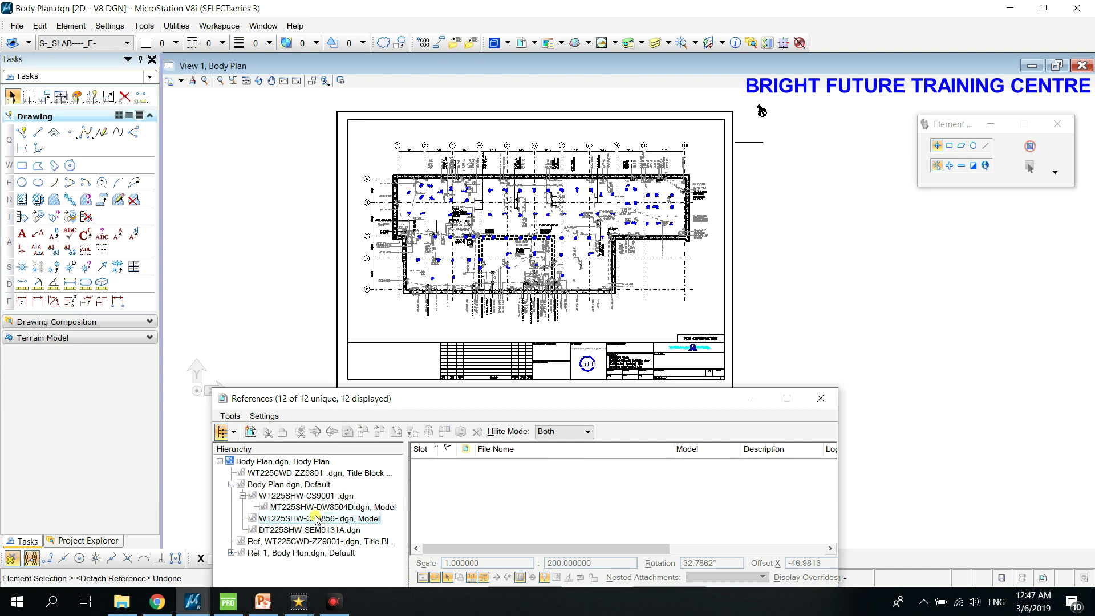
left_click(230, 485)
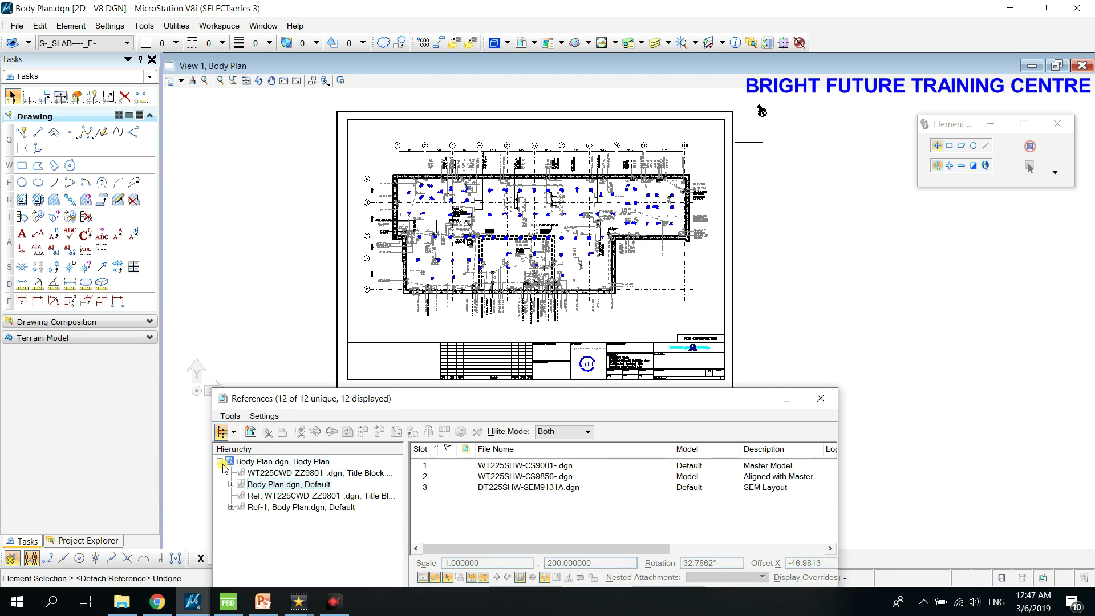
left_click(222, 463)
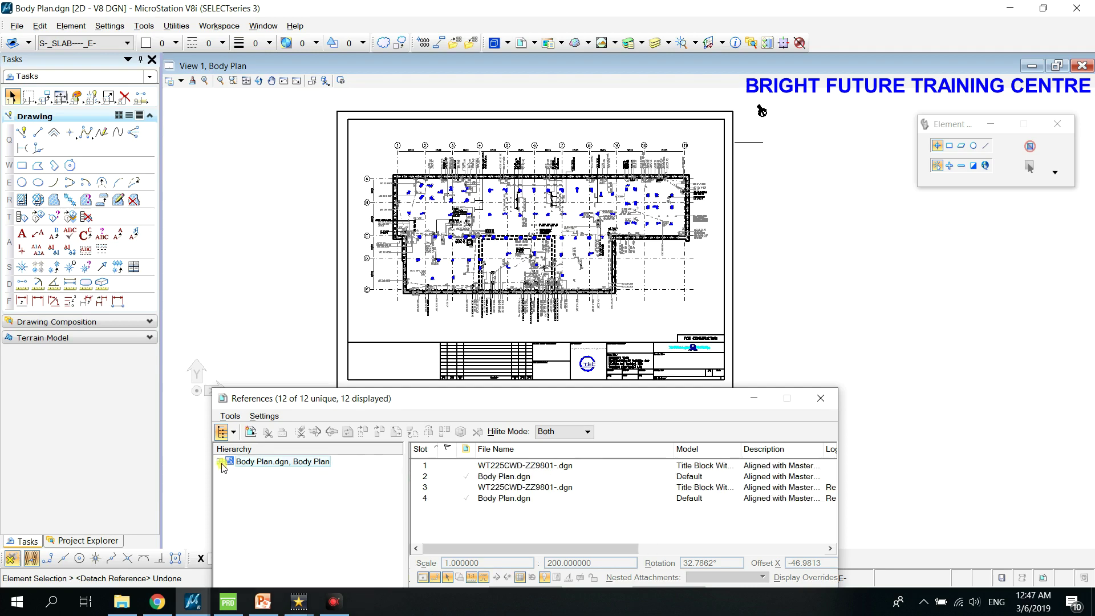
left_click(224, 432)
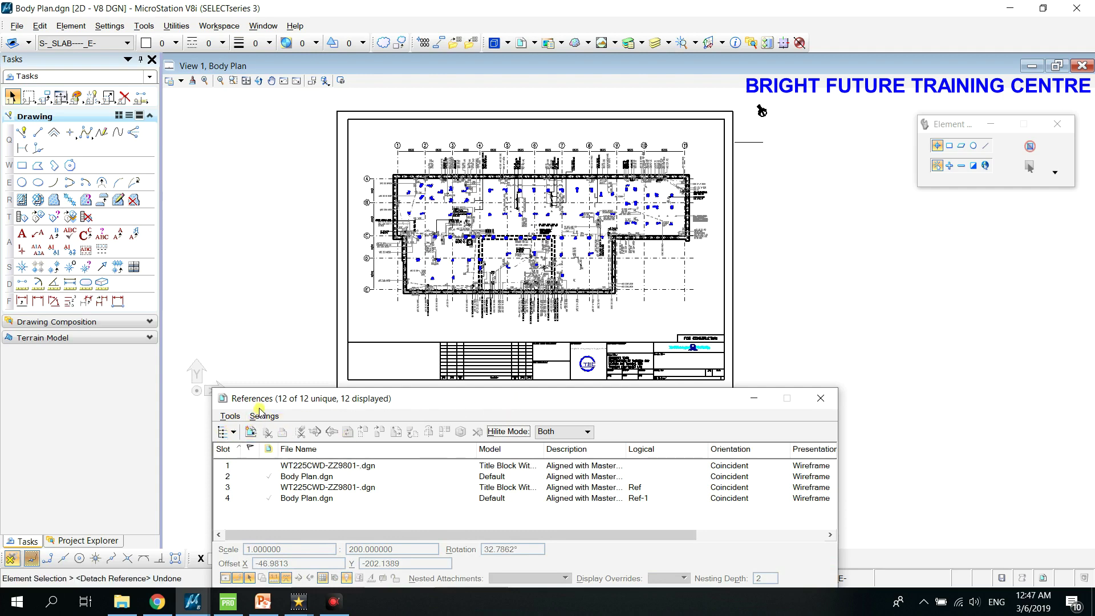
- Turn on Auto Arrange Icons in the reference settings
left_click(308, 476)
left_click(264, 416)
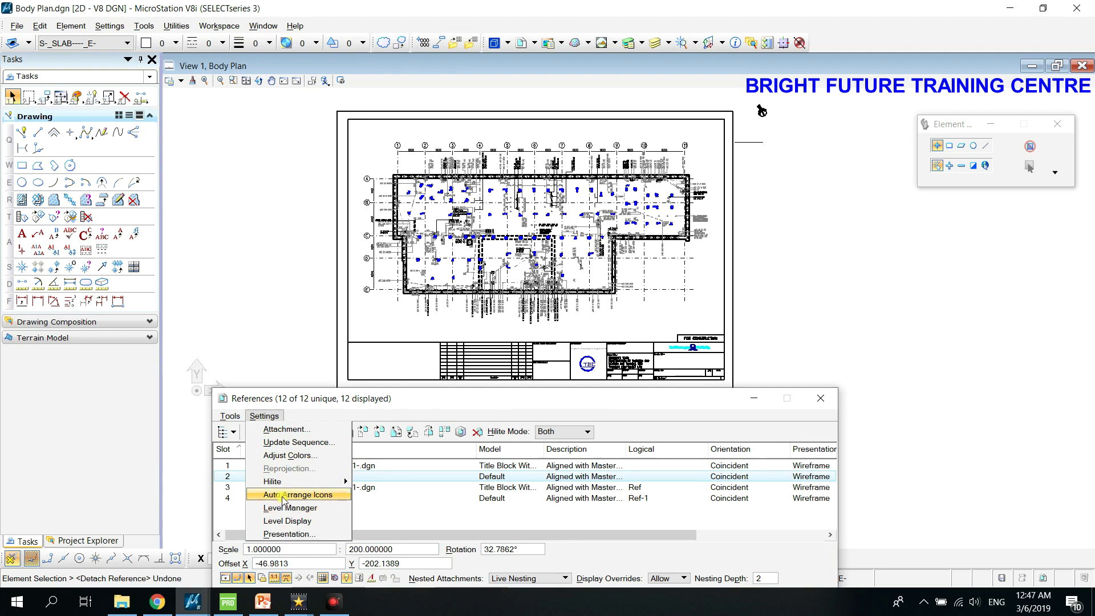
left_click(284, 501)
- Move the original Body Plan.dgn reference up one place in the update sequence and accept the new order
left_click(264, 416)
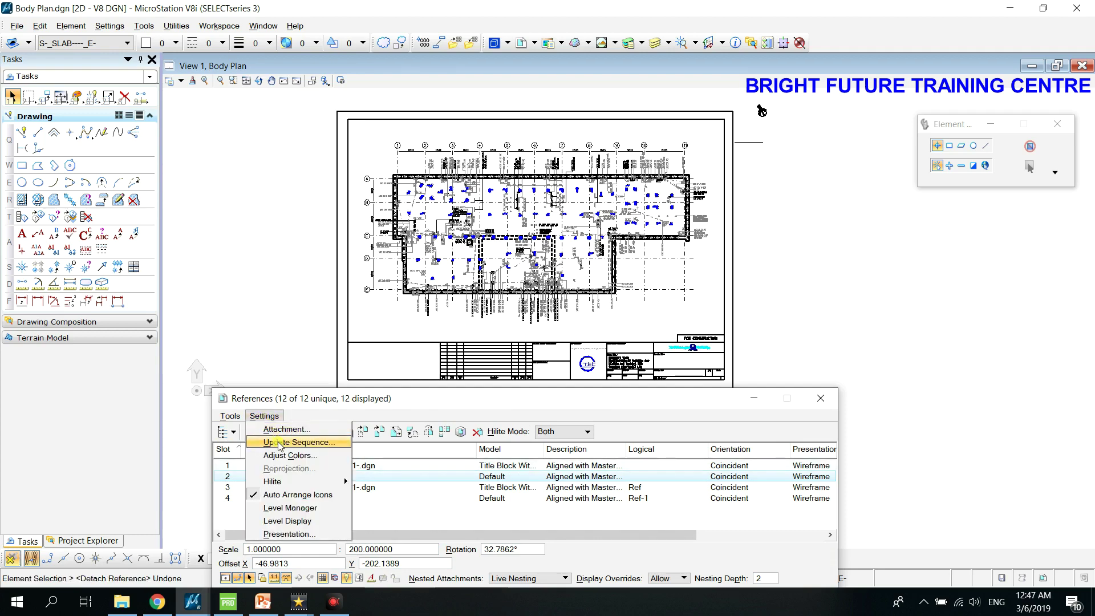
left_click(277, 435)
left_click(442, 197)
left_click(443, 185)
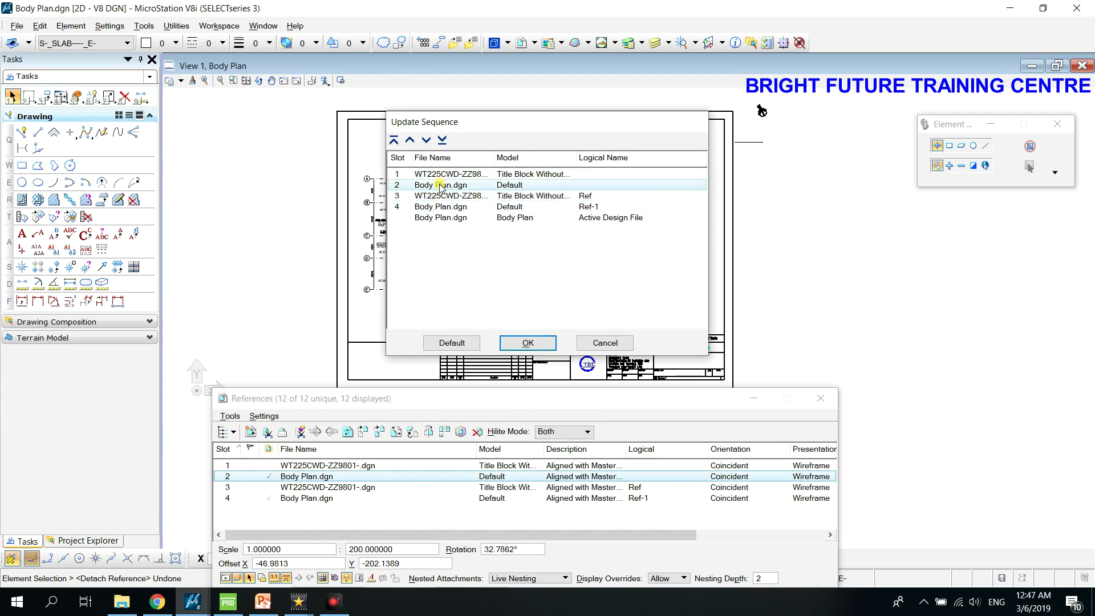
left_click(410, 141)
left_click(527, 343)
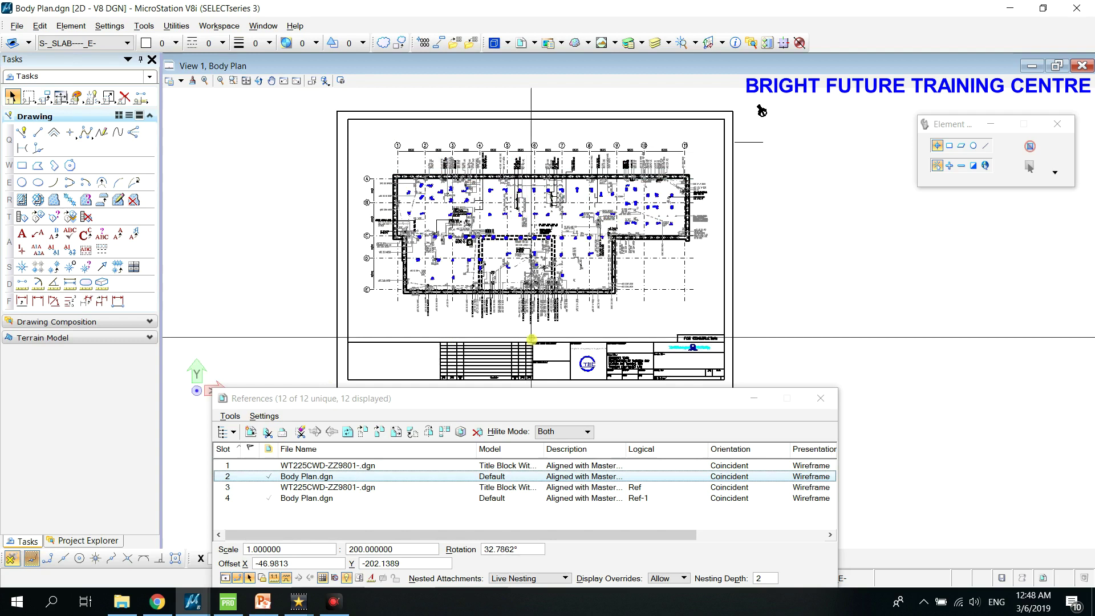
- Deselect the original Body Plan.dgn reference and close the References dialog
left_click(264, 417)
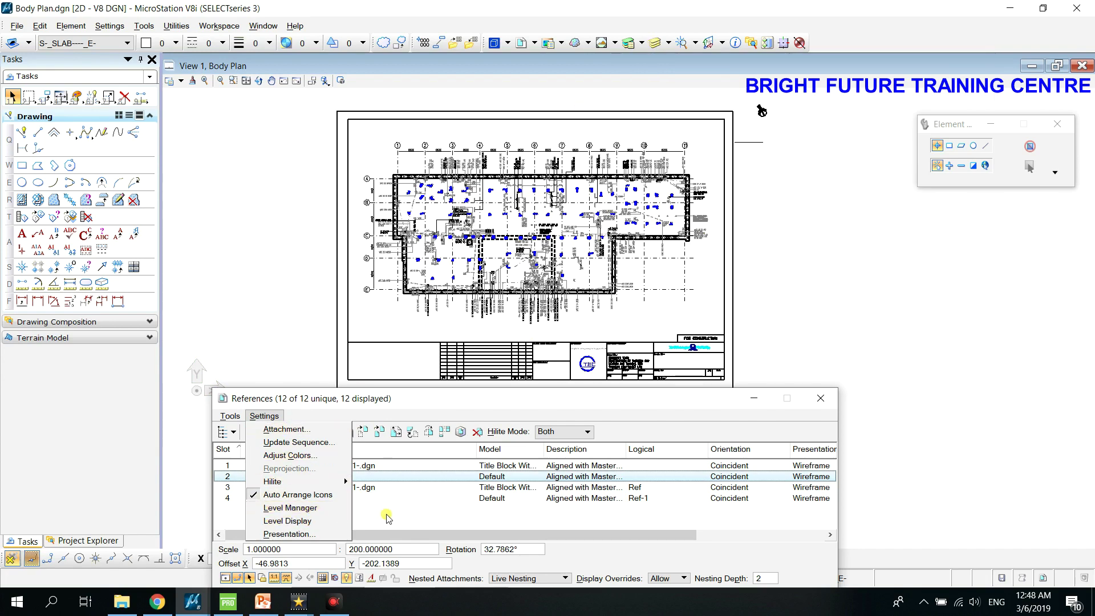
left_click(429, 512)
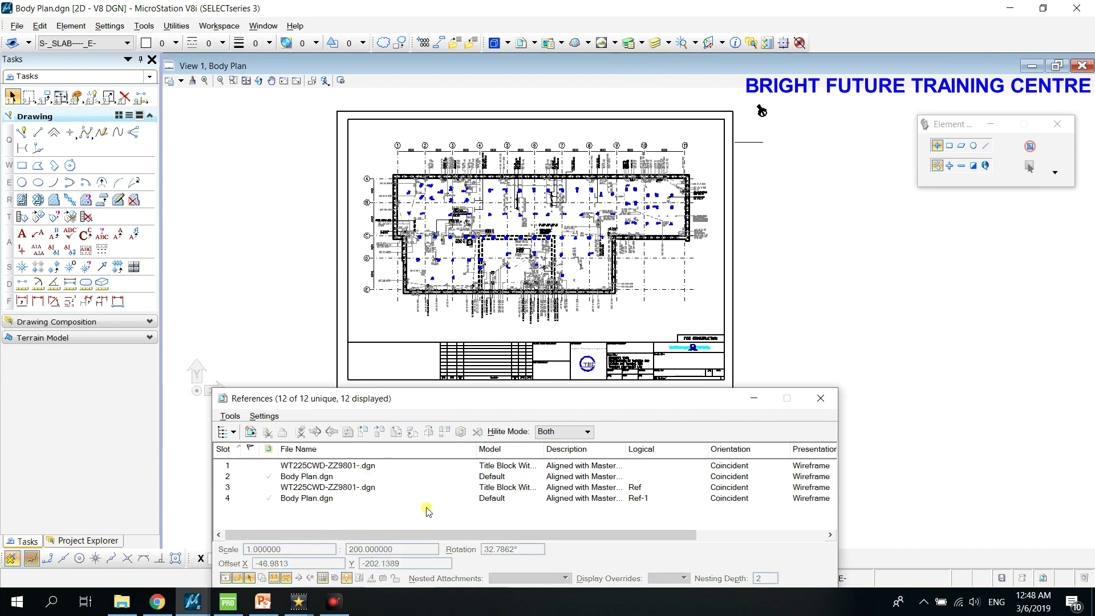
left_click(822, 399)
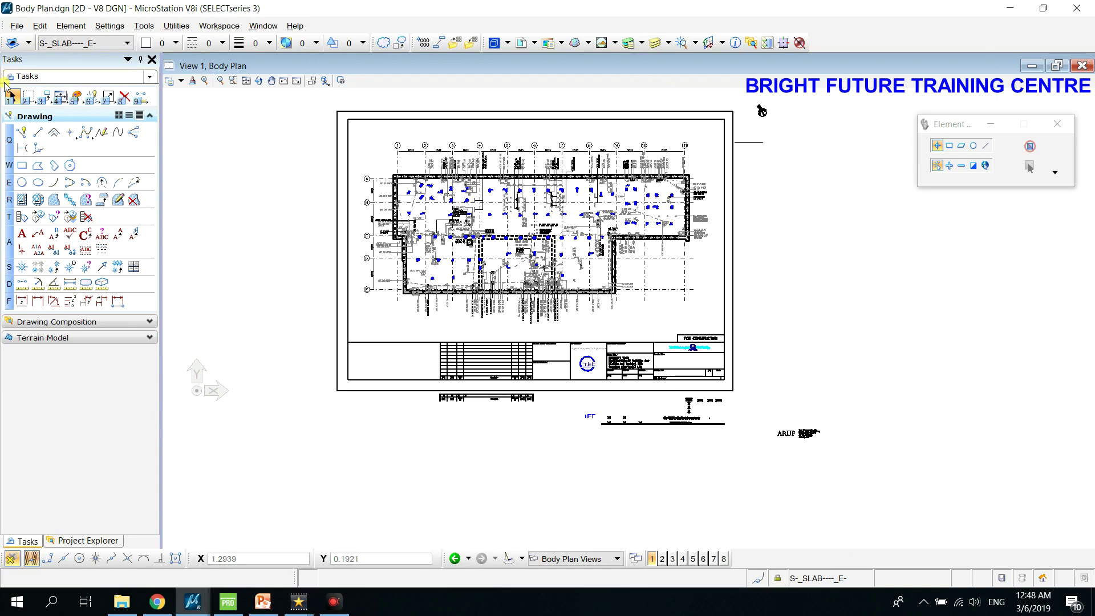
left_click(335, 602)
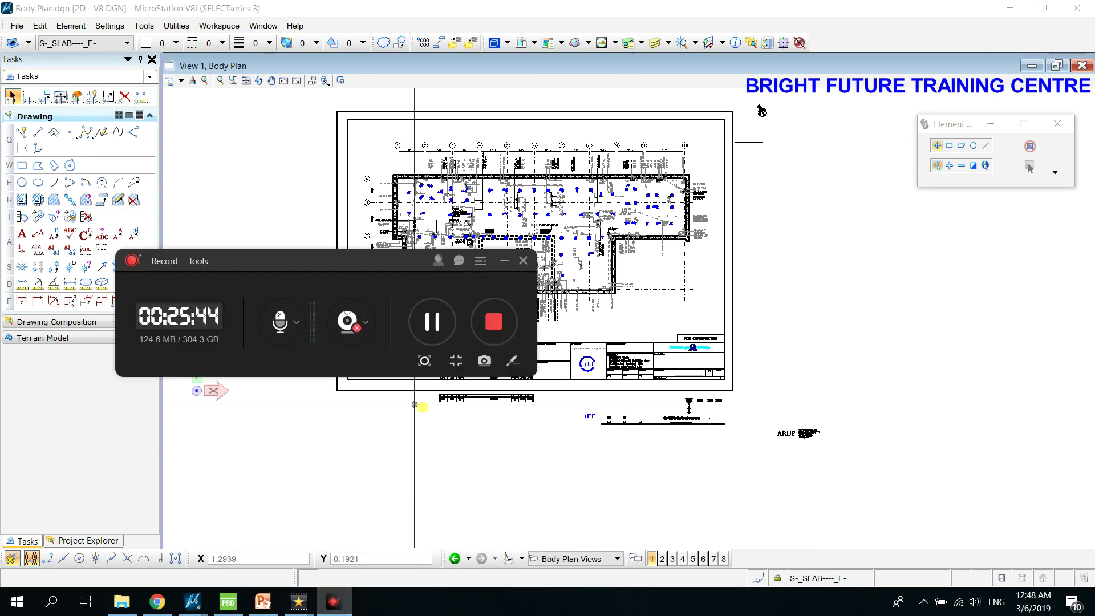